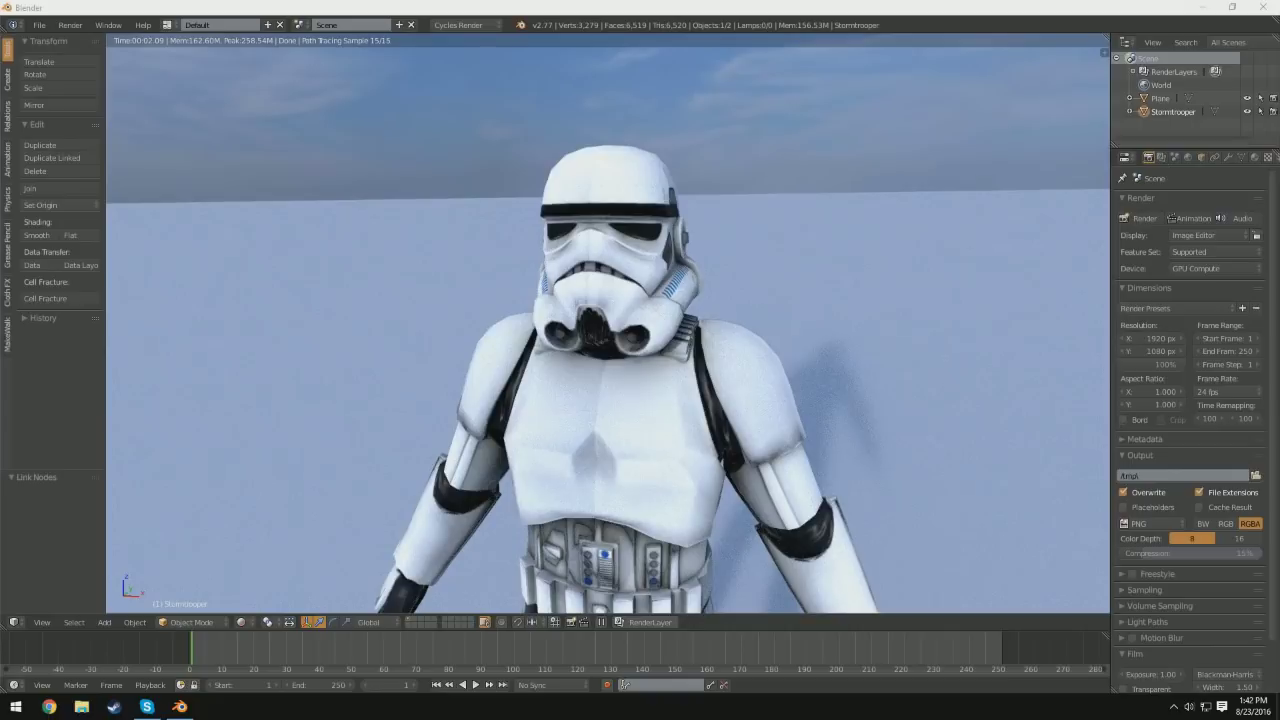
Step: Switch the viewport from rendered to Solid shading with the stormtrooper model in view
mouse_move(740, 330)
middle_down()
mouse_move(480, 365)
mouse_move(440, 358)
mouse_move(740, 345)
mouse_move(715, 320)
mouse_move(745, 320)
middle_up()
scroll(778, 378, down, 3)
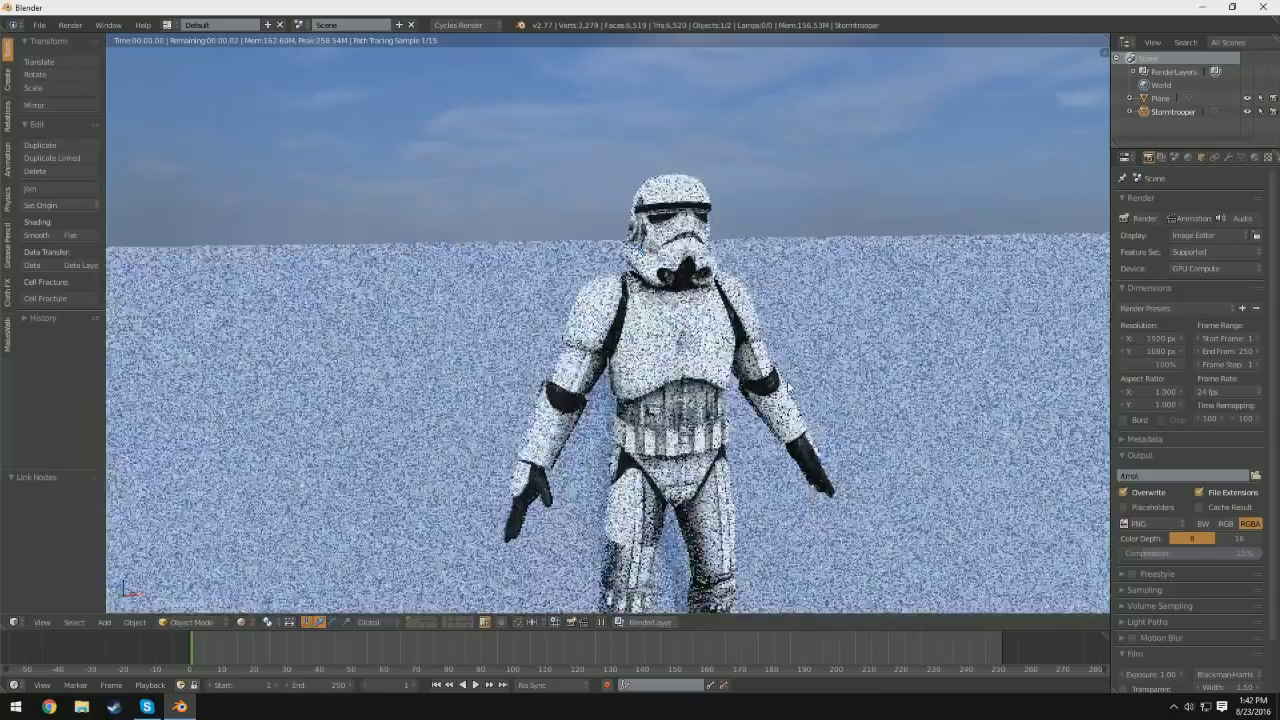
shift+middle_drag(778, 378, 756, 320)
middle_drag(868, 355, 832, 362)
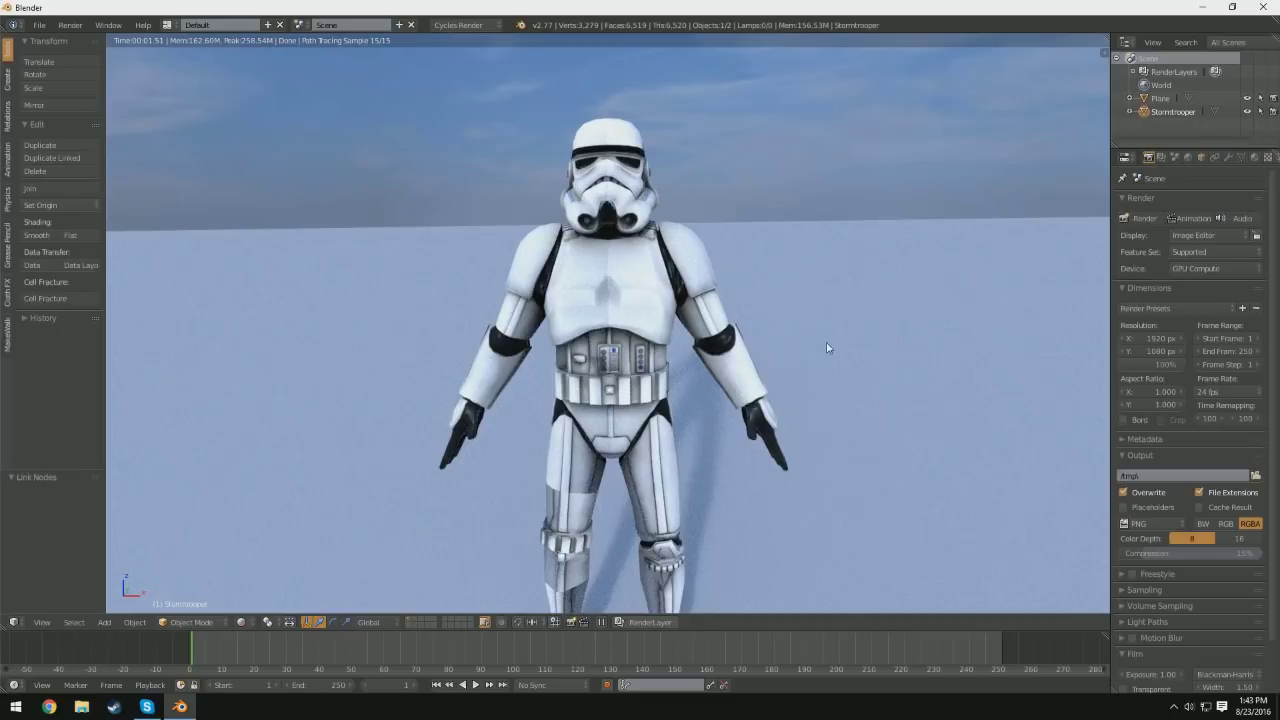
click(239, 623)
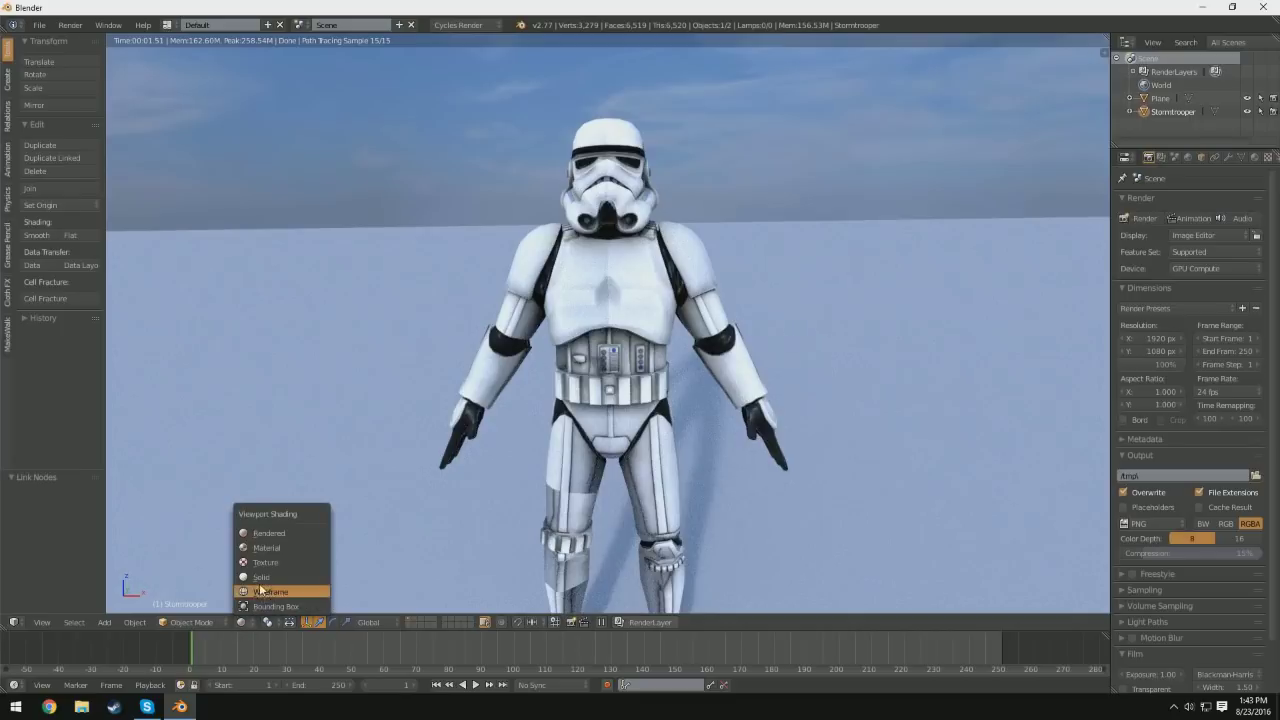
click(263, 578)
Step: Examine the stormtrooper mesh from several sides and look through the viewport's view and shading properties
mouse_move(677, 462)
middle_down()
mouse_move(600, 450)
mouse_move(709, 455)
mouse_move(573, 451)
middle_up()
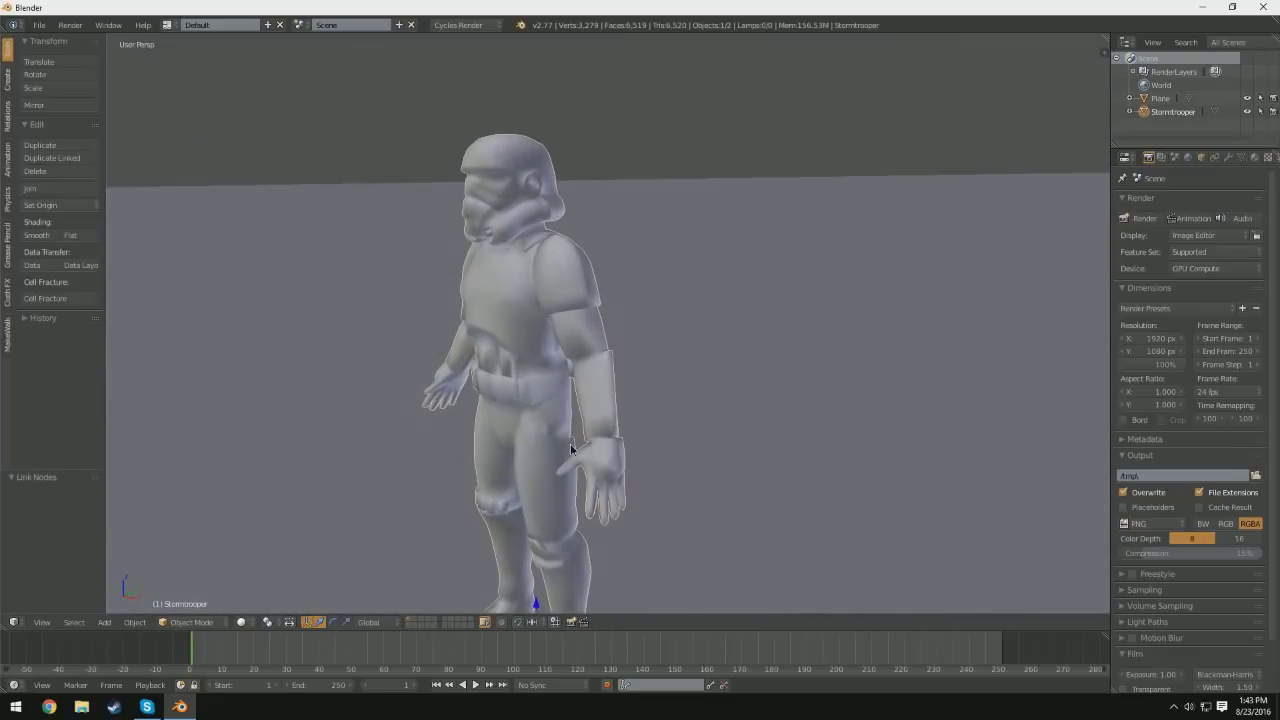
click(41, 245)
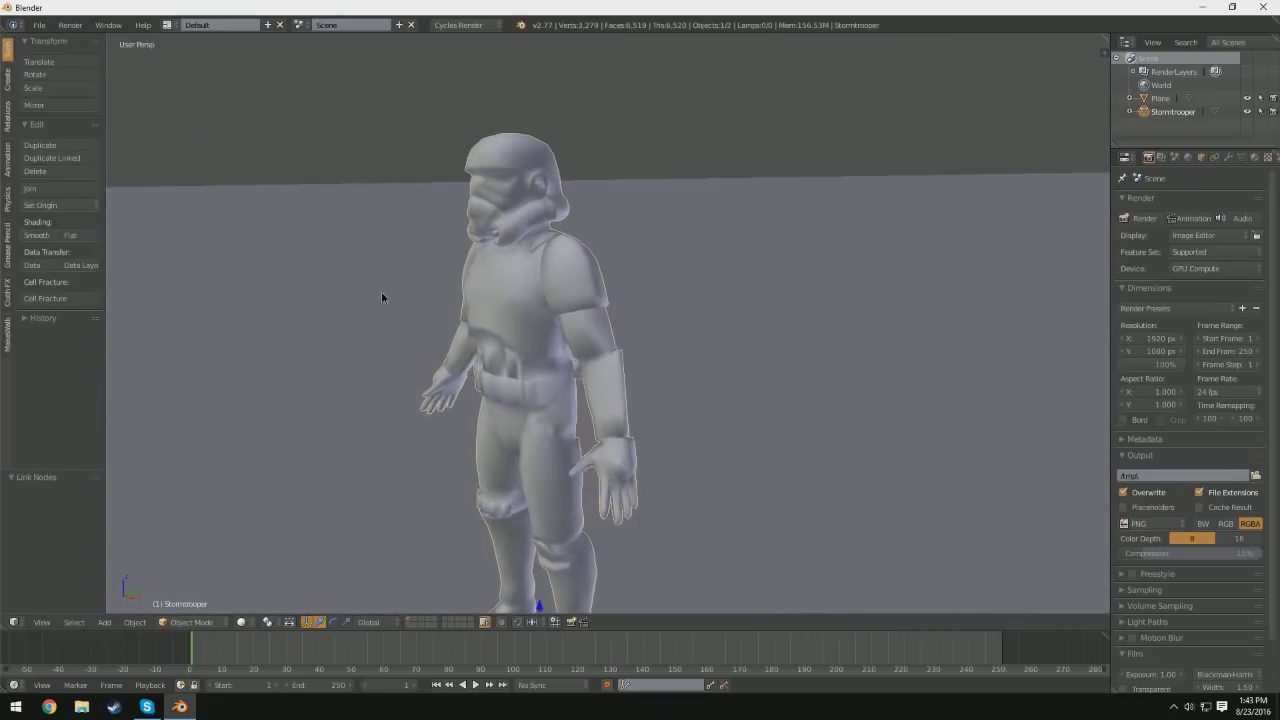
middle_drag(383, 297, 490, 309)
middle_drag(678, 345, 712, 358)
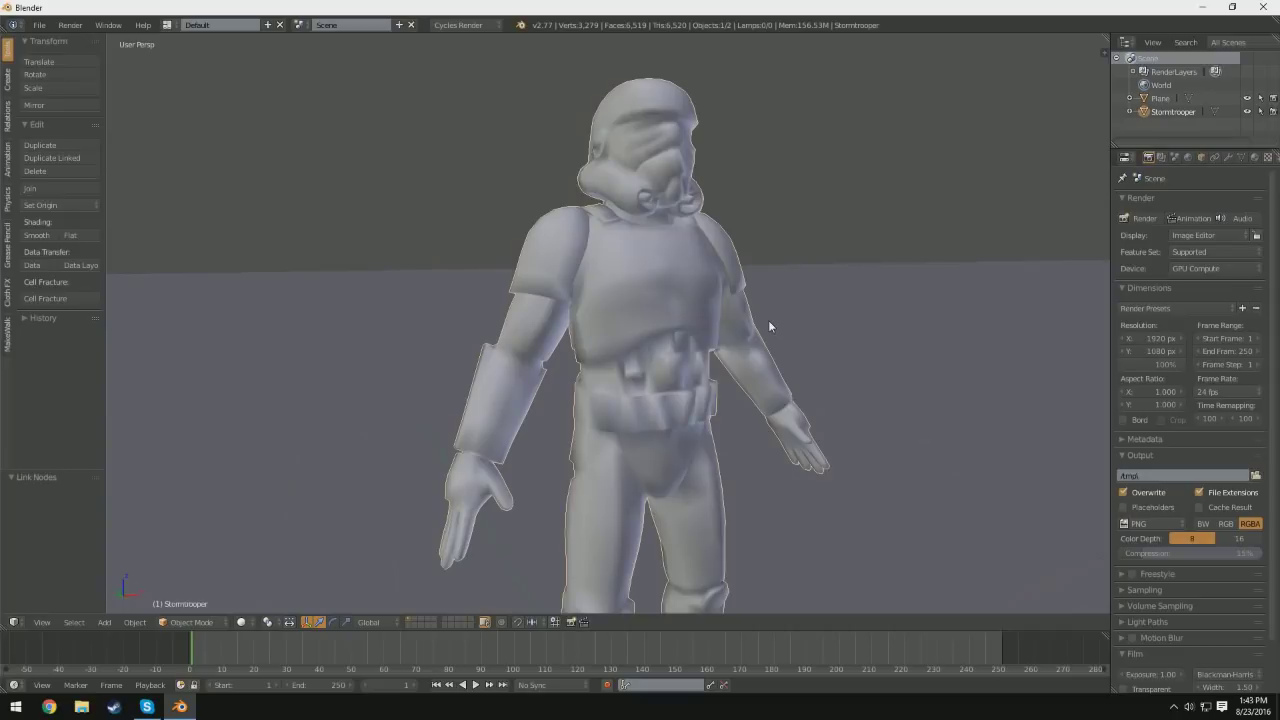
key(n)
scroll(1021, 507, down, 3)
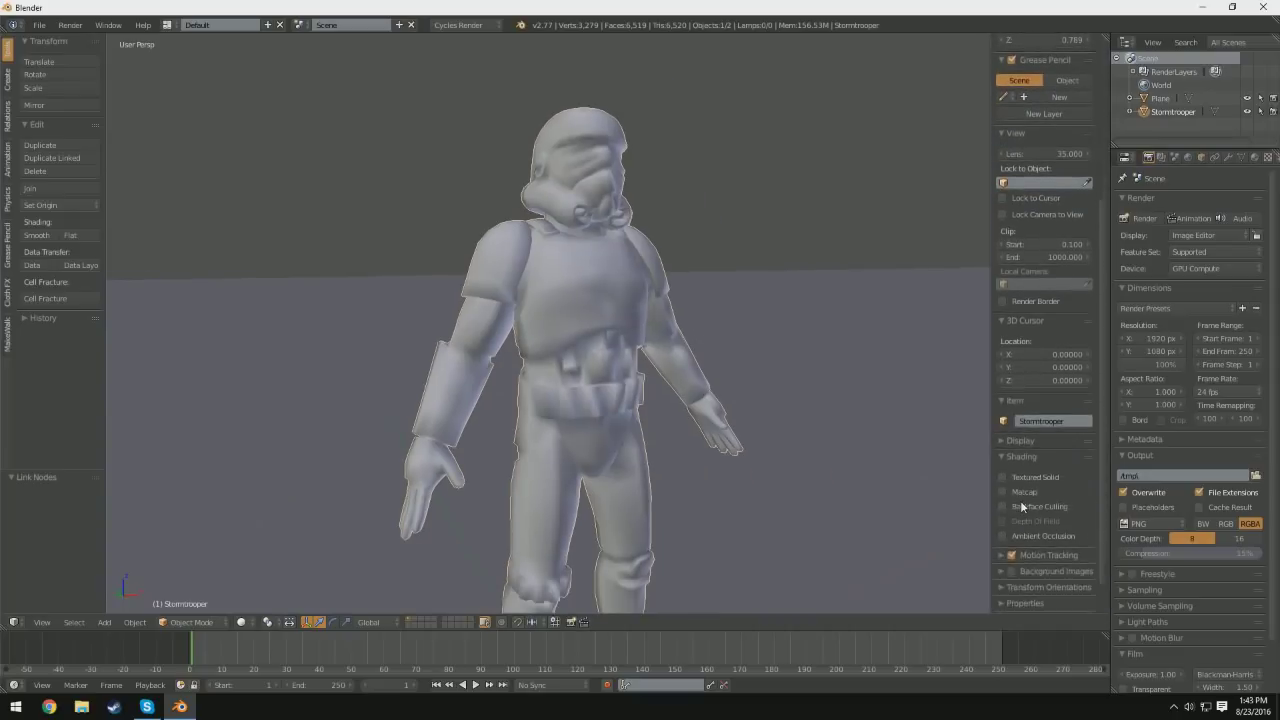
click(1022, 601)
key(n)
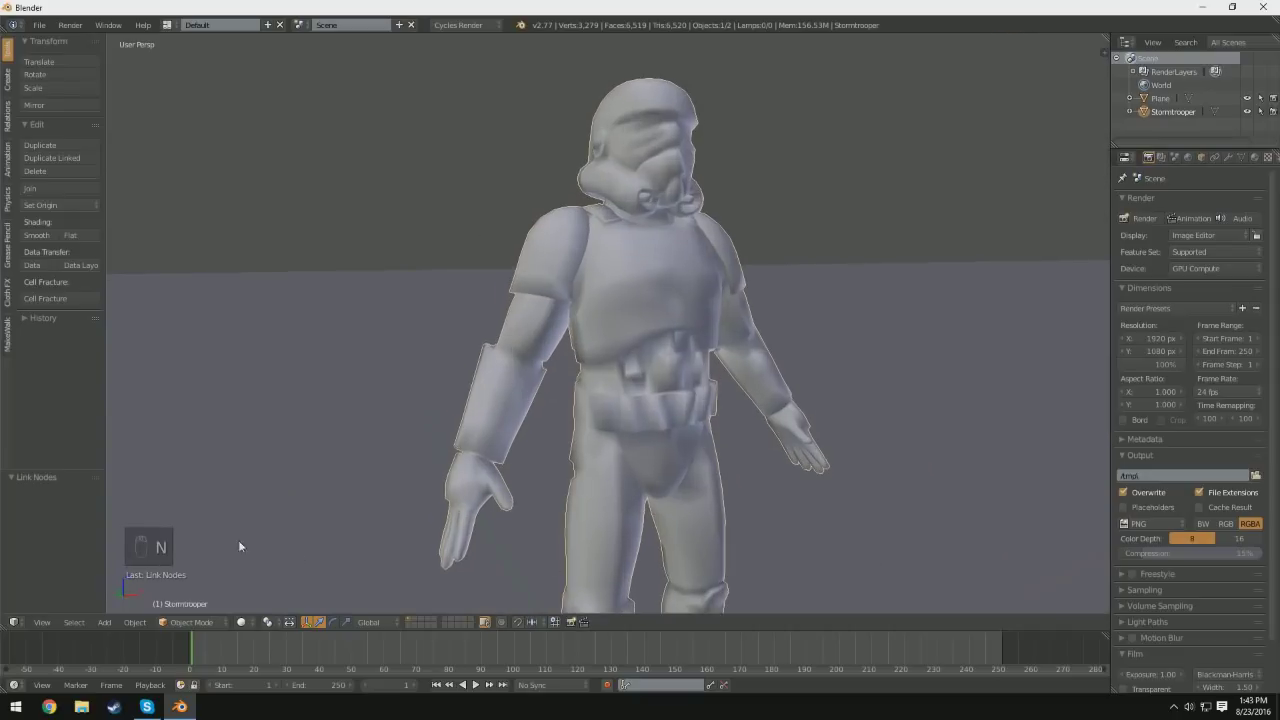
Step: Show the whole stormtrooper in front orthographic view and add a single-bone armature at its feet
middle_drag(624, 410, 465, 387)
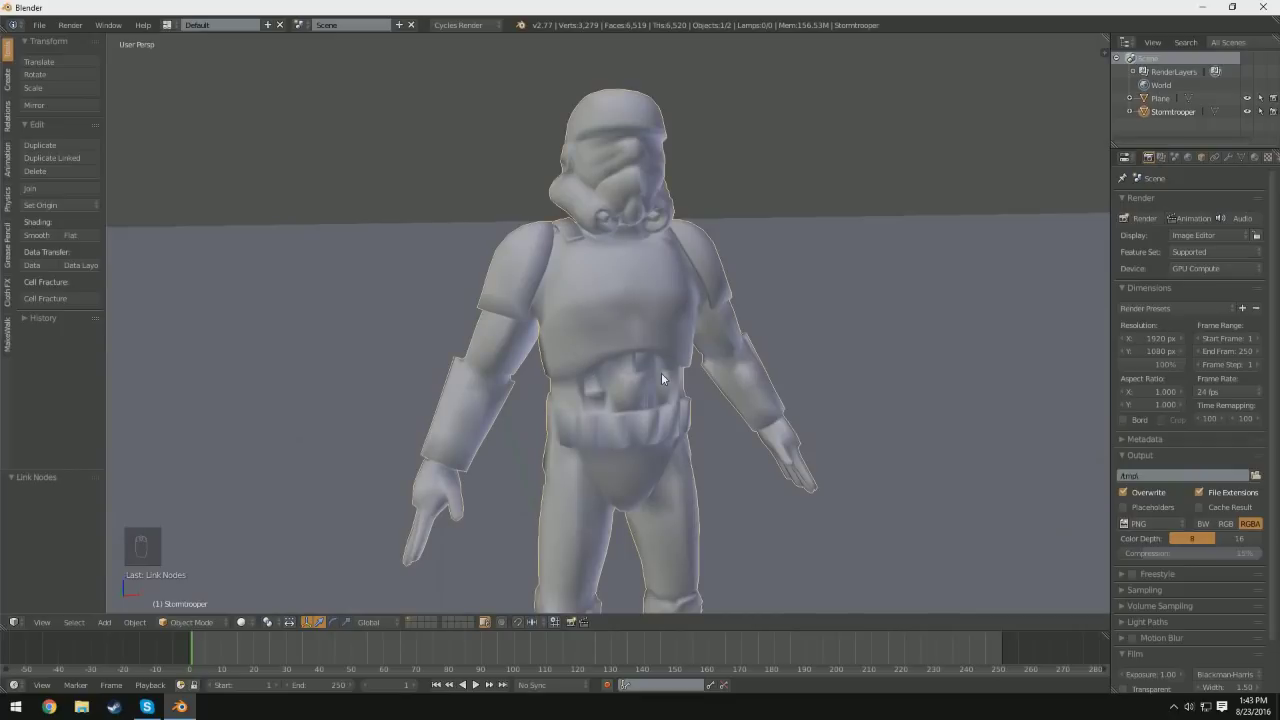
key(KP_1)
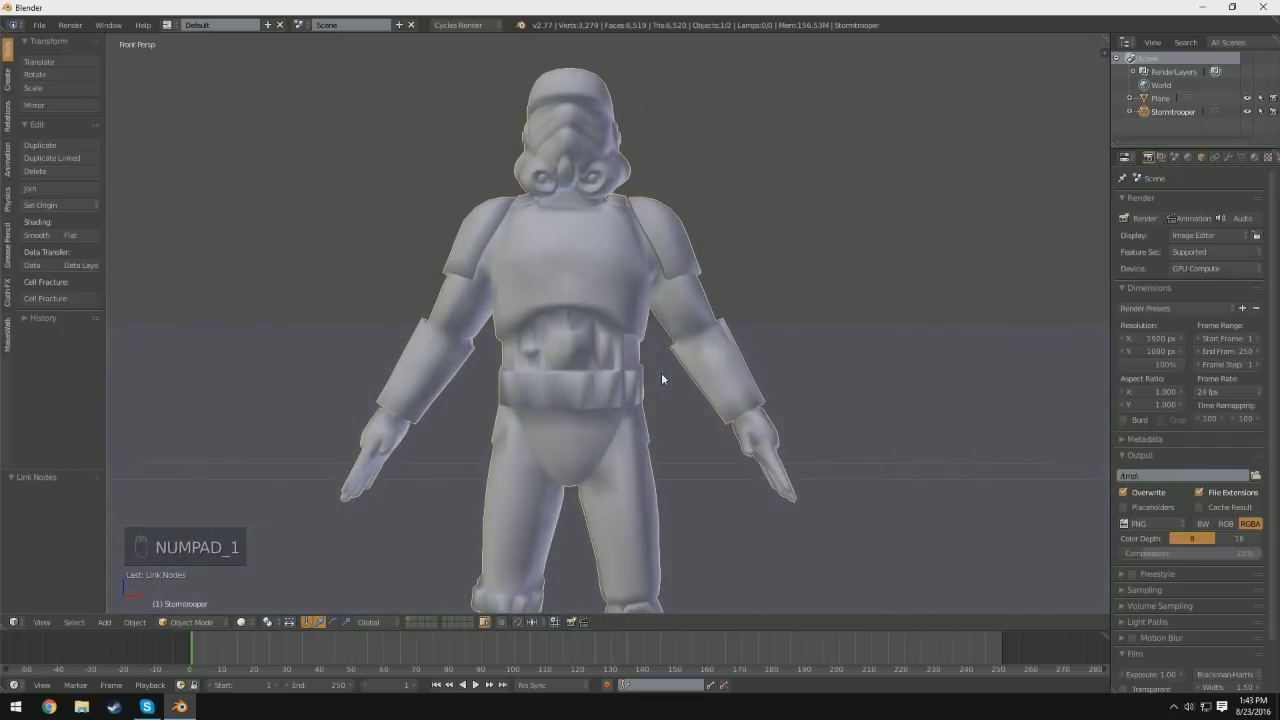
key(KP_5)
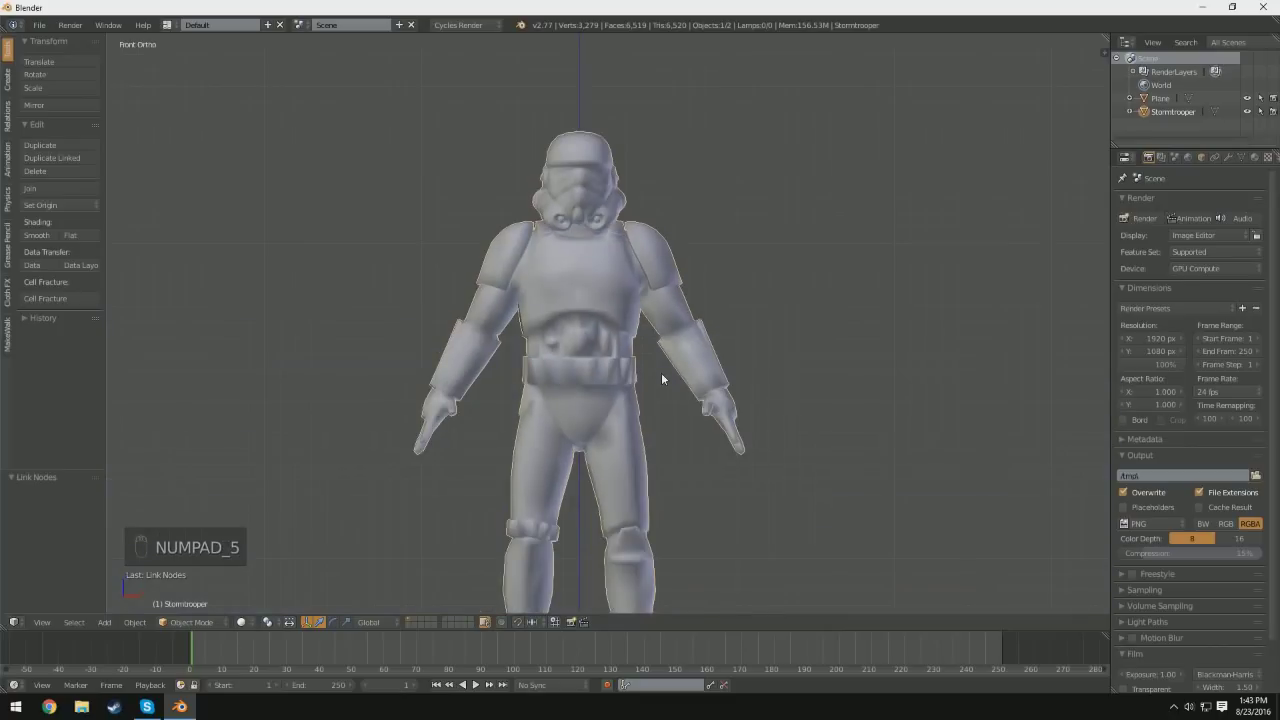
scroll(661, 372, down, 3)
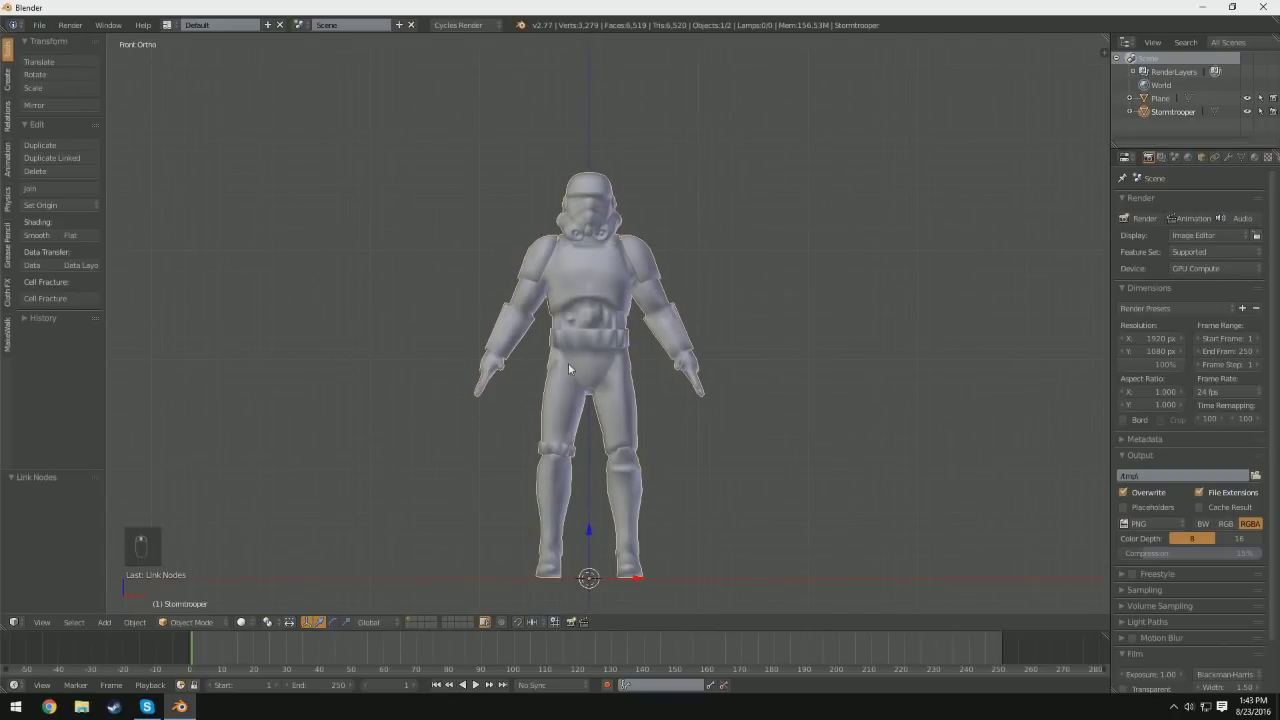
key(shift+a)
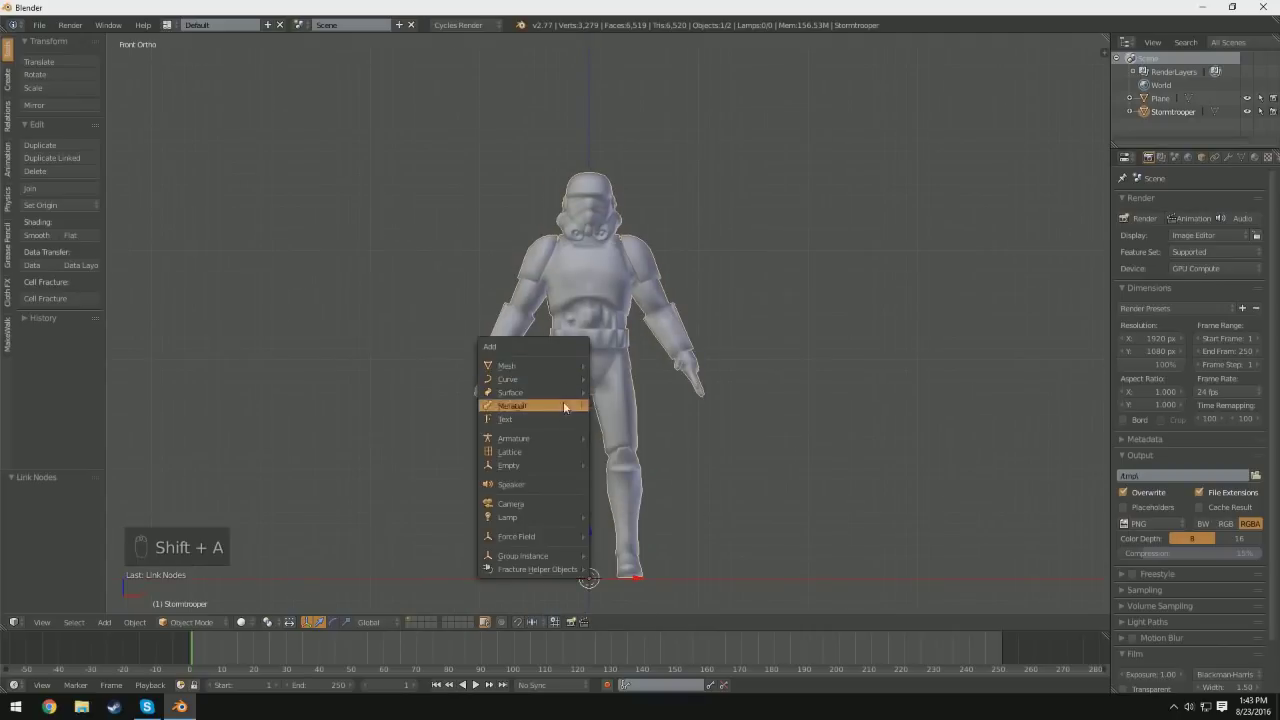
mouse_move(545, 440)
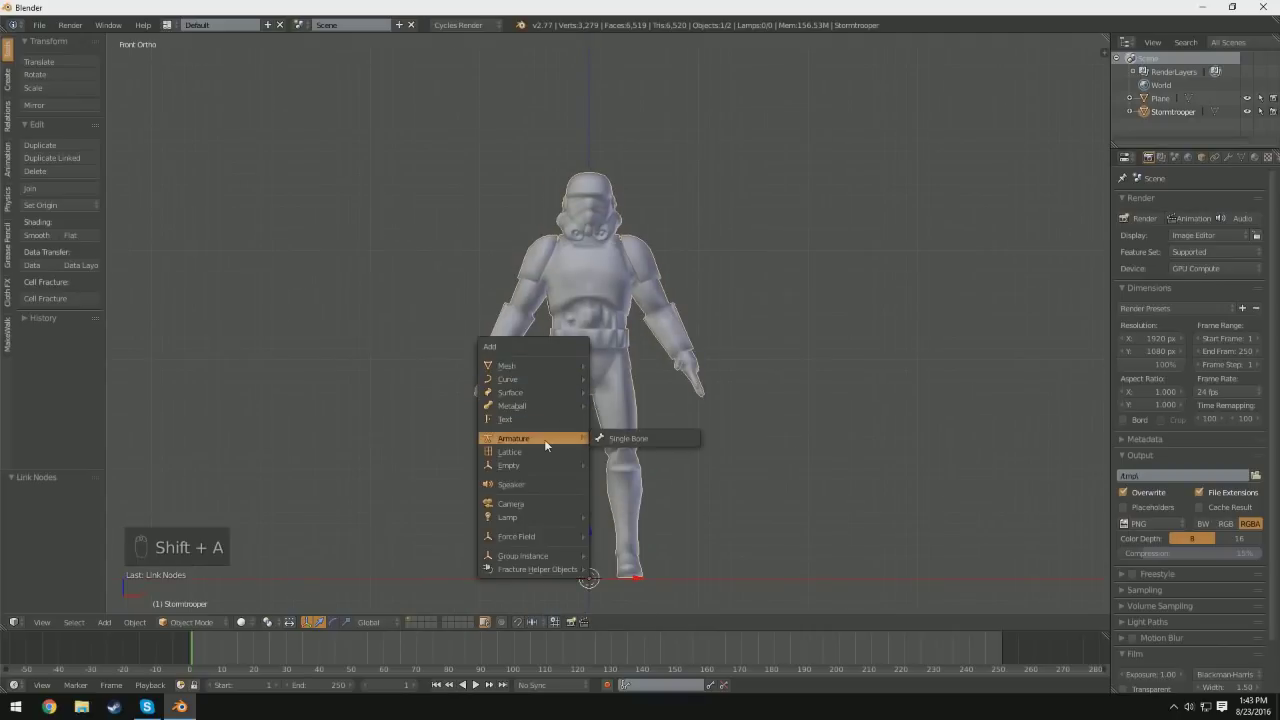
click(620, 440)
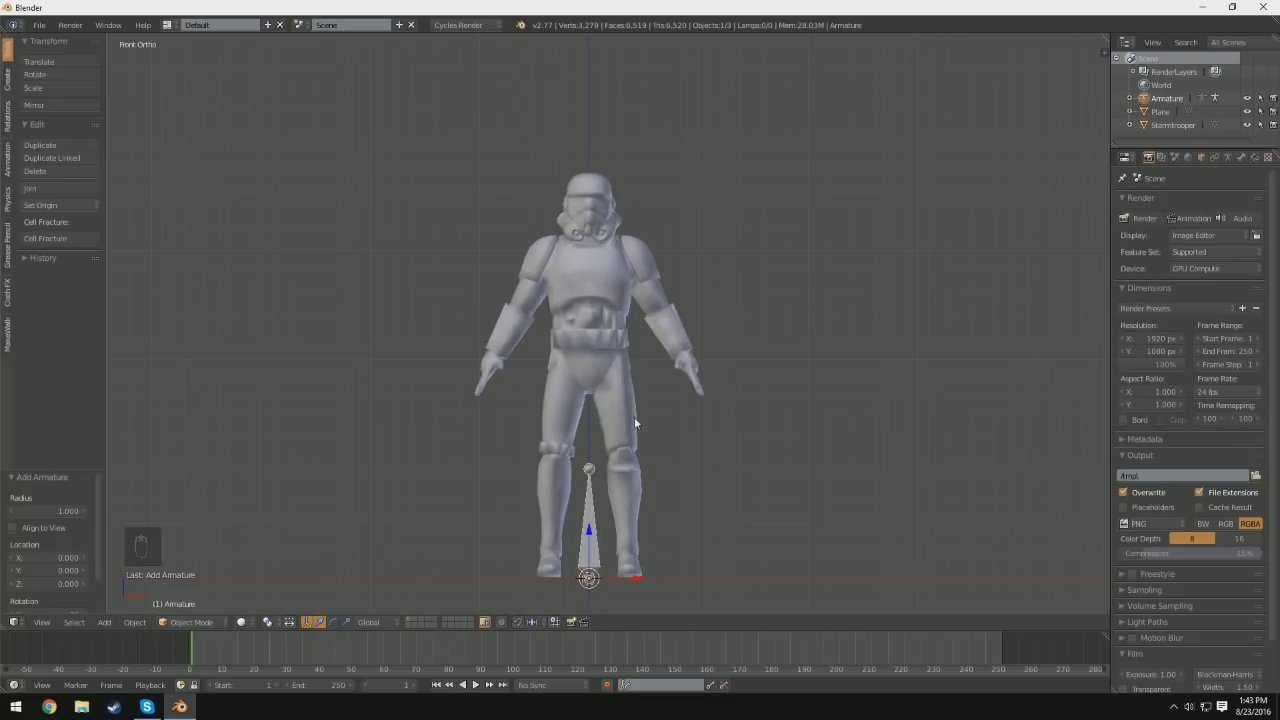
Step: Turn on X-Ray display for the armature so the bone shows through the mesh
click(1227, 158)
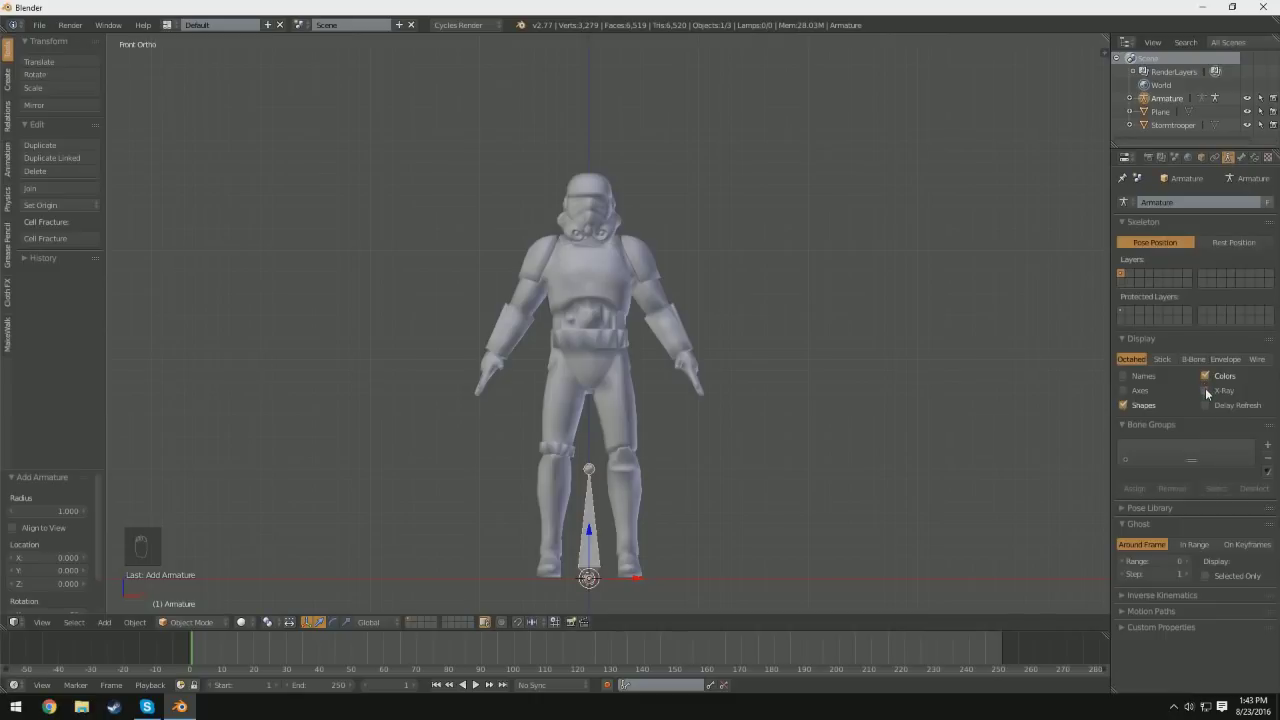
middle_drag(892, 389, 782, 442)
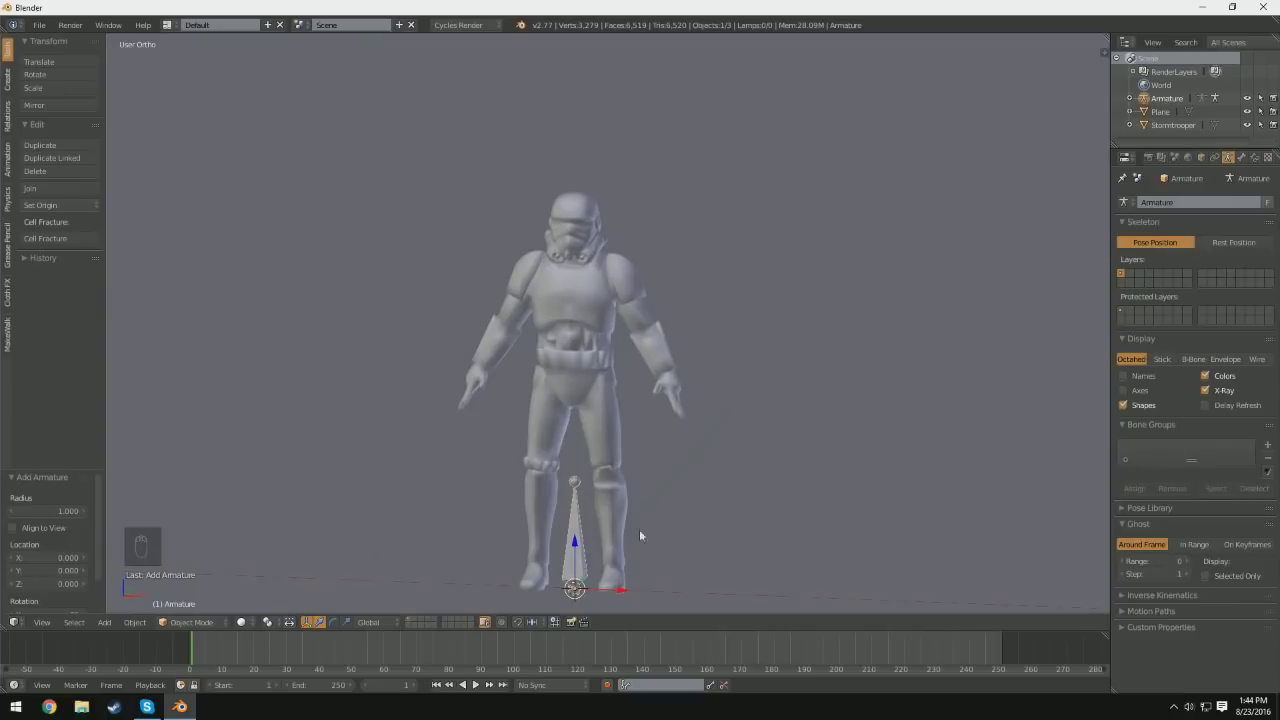
middle_drag(636, 550, 613, 586)
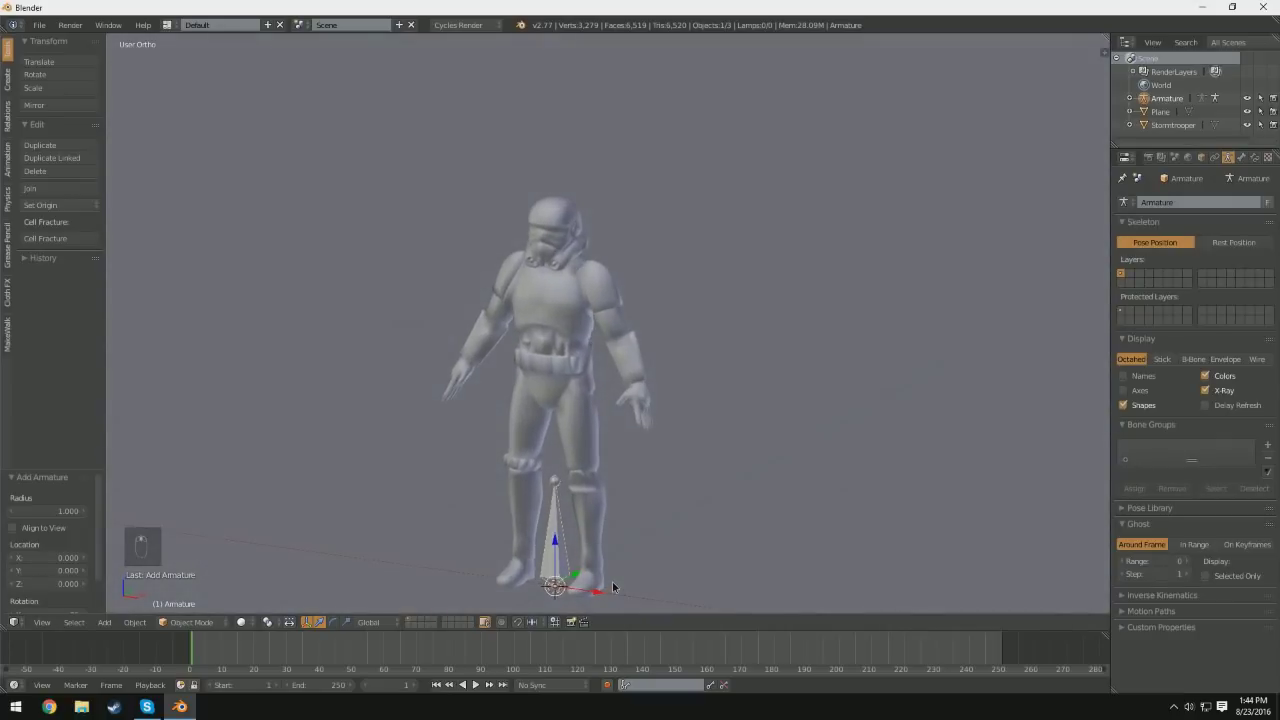
middle_drag(719, 500, 609, 499)
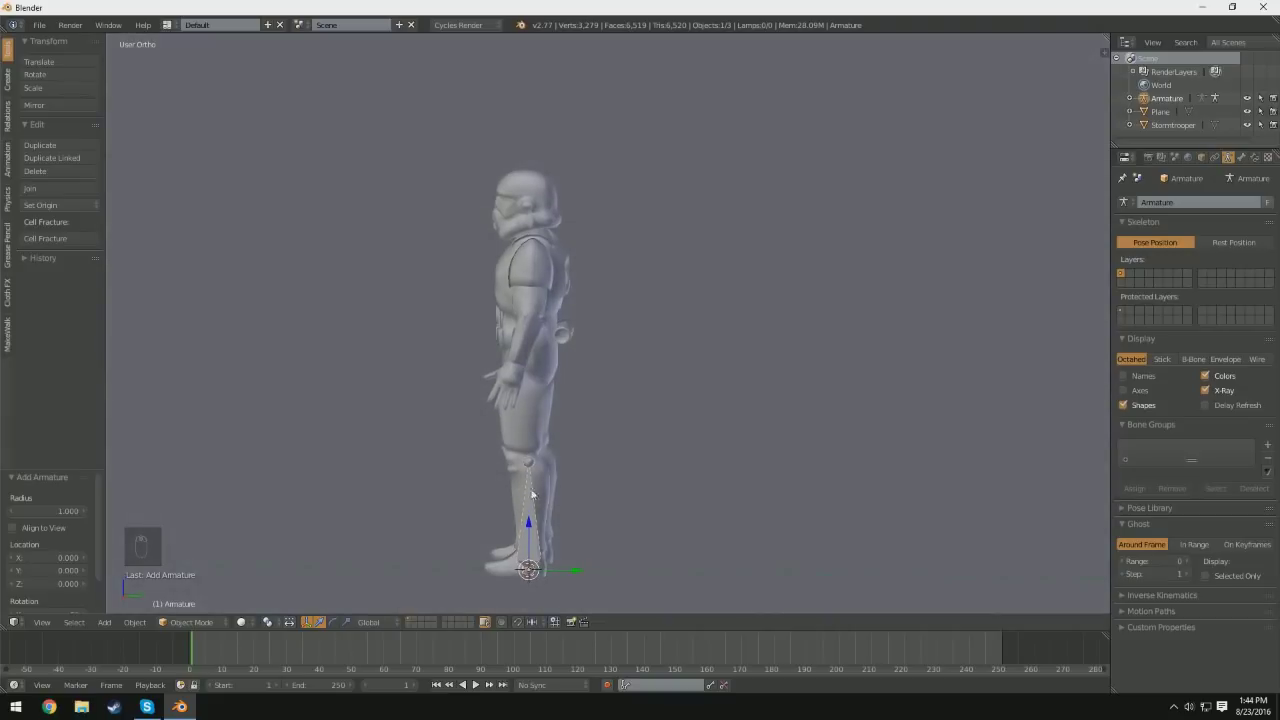
Step: Switch the armature's X-Ray display off and back on to compare the bone's visibility through the mesh
click(1203, 390)
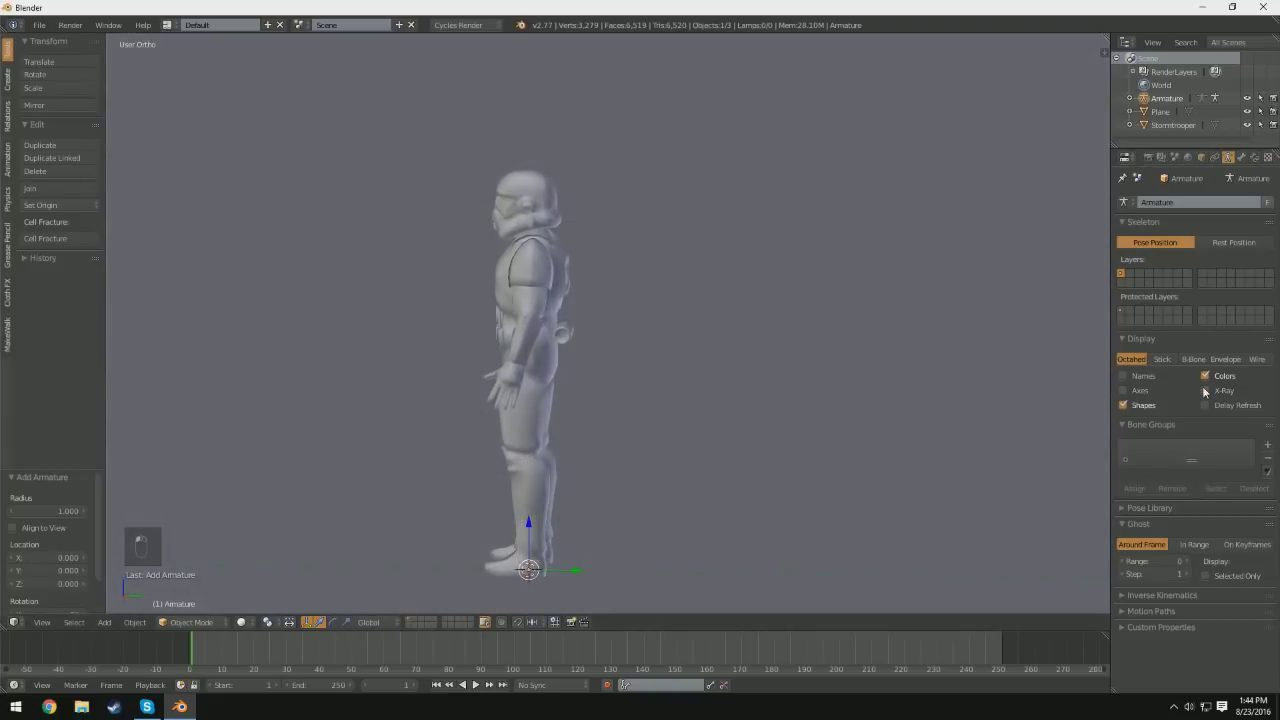
middle_drag(1097, 431, 870, 490)
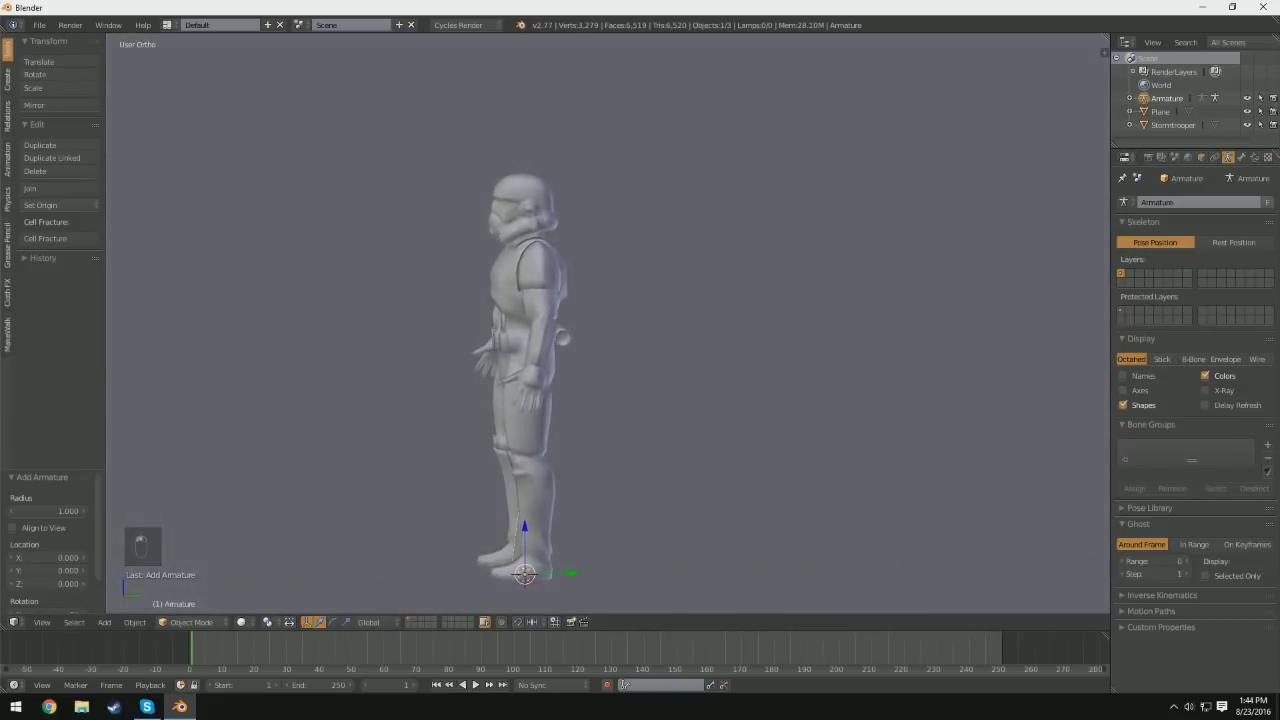
click(1205, 391)
middle_drag(590, 500, 1085, 342)
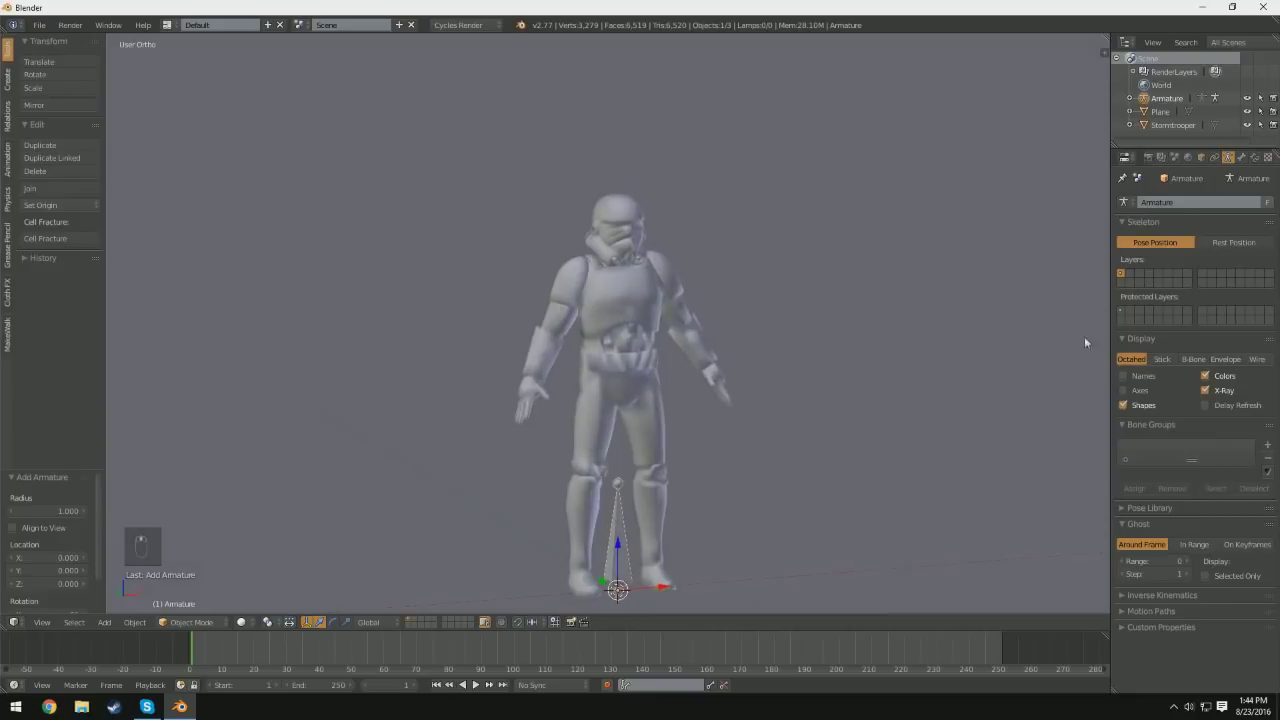
Step: Try the B-Bone, Envelope and Wire display types for the armature and set it to Stick
click(1163, 361)
click(1200, 366)
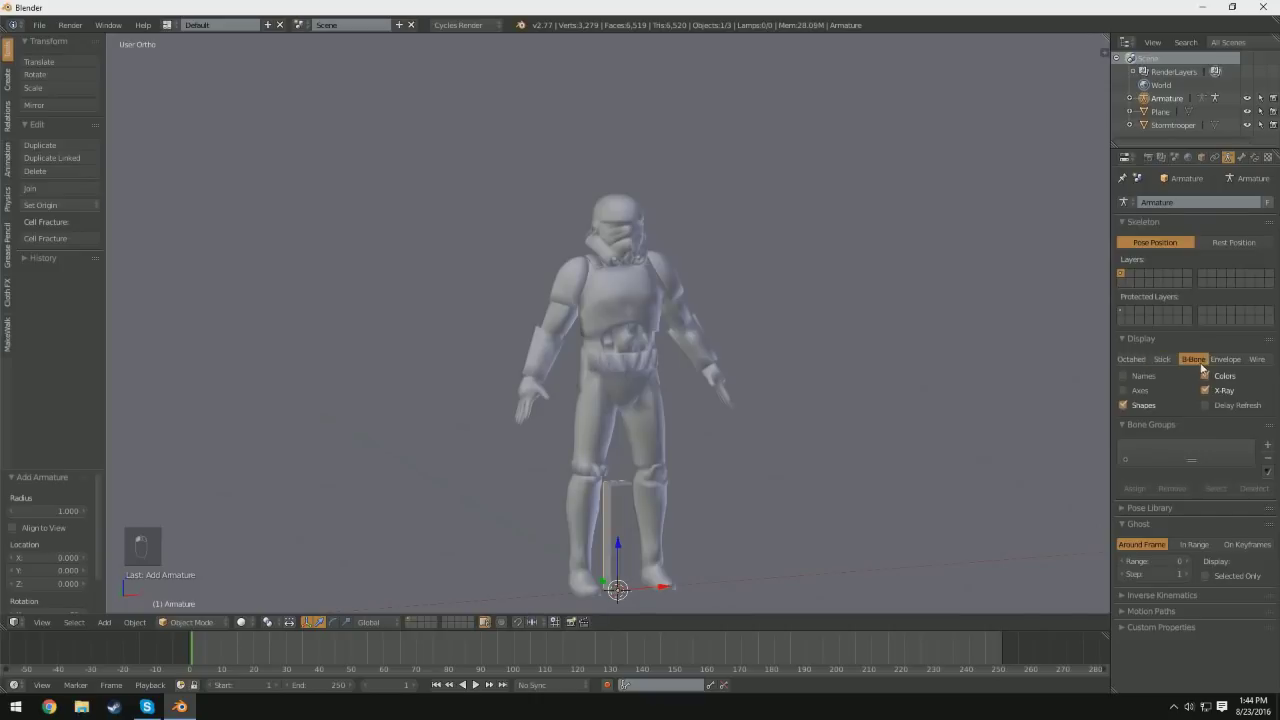
click(1230, 362)
click(1257, 361)
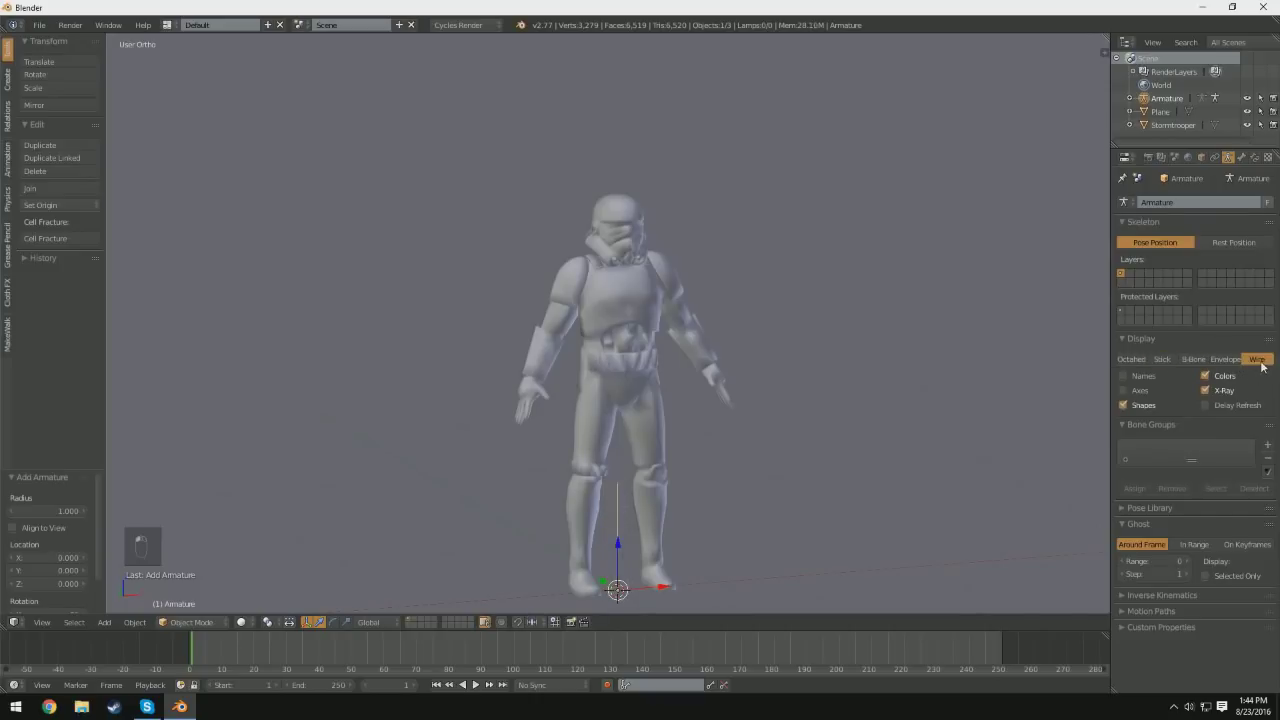
click(1164, 361)
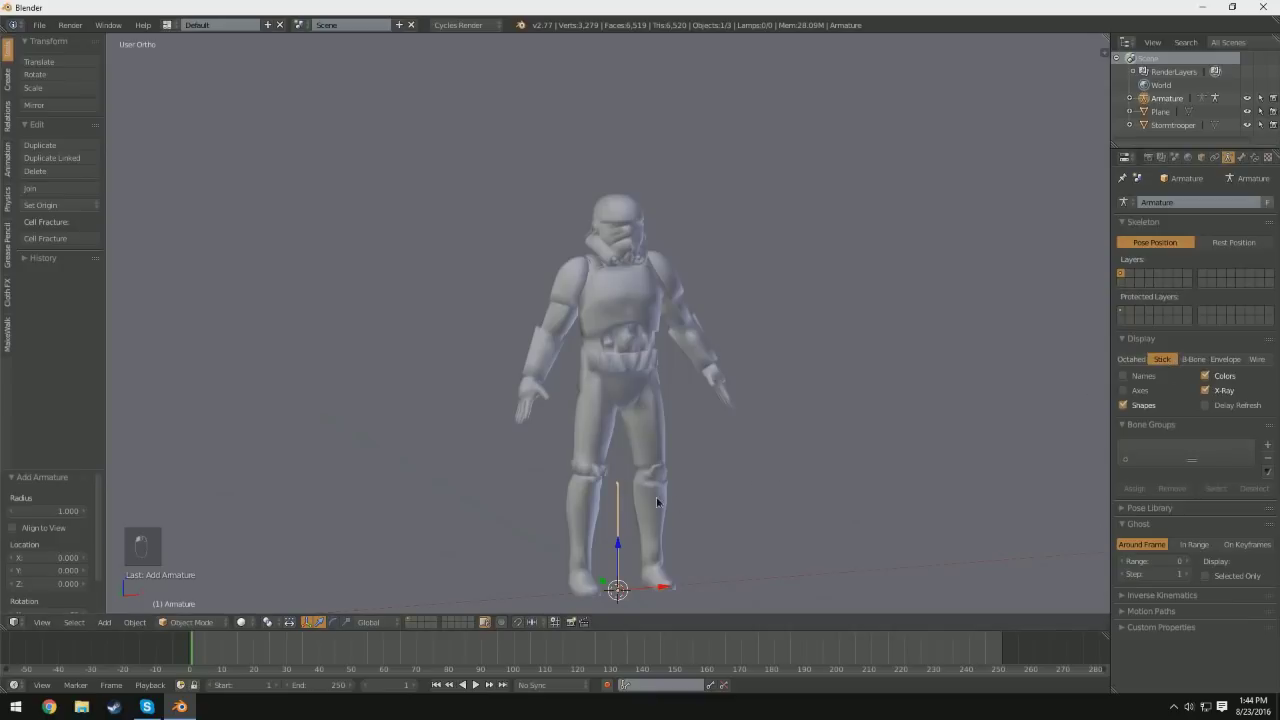
Step: In front view, move the armature straight up about 2.06 units along Z so it starts at the pelvis
middle_drag(657, 502, 604, 504)
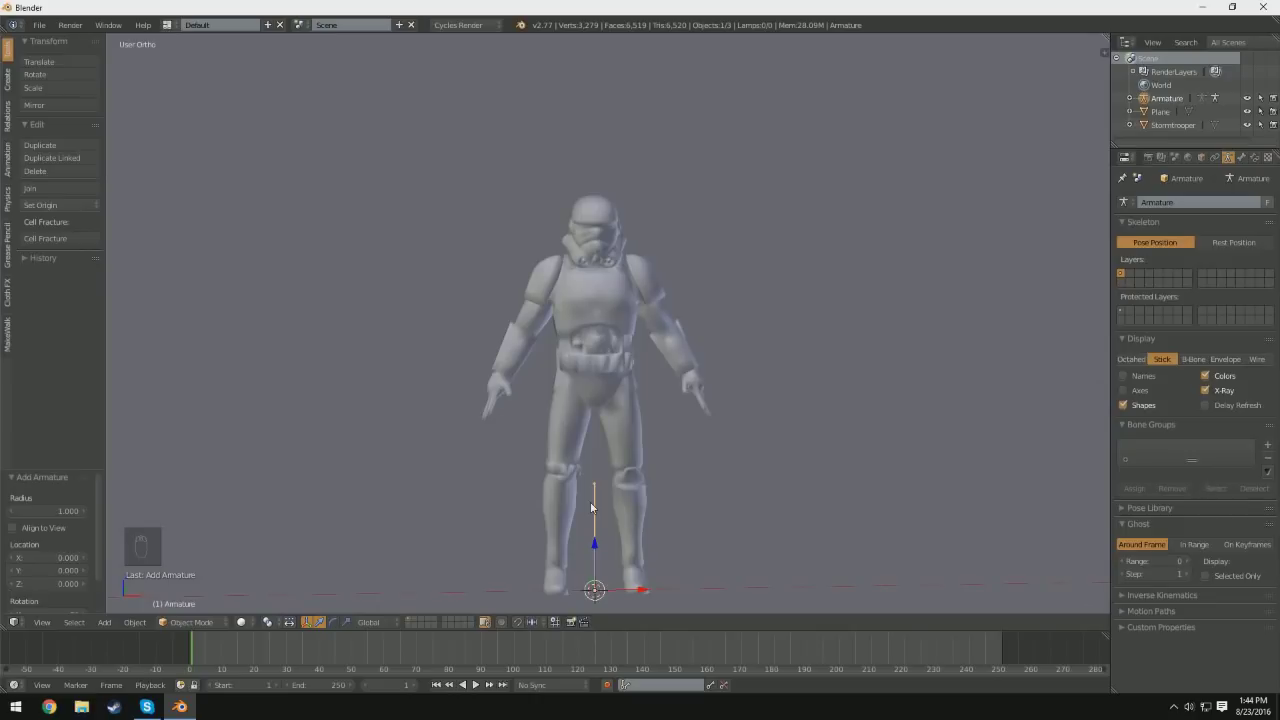
key(KP_1)
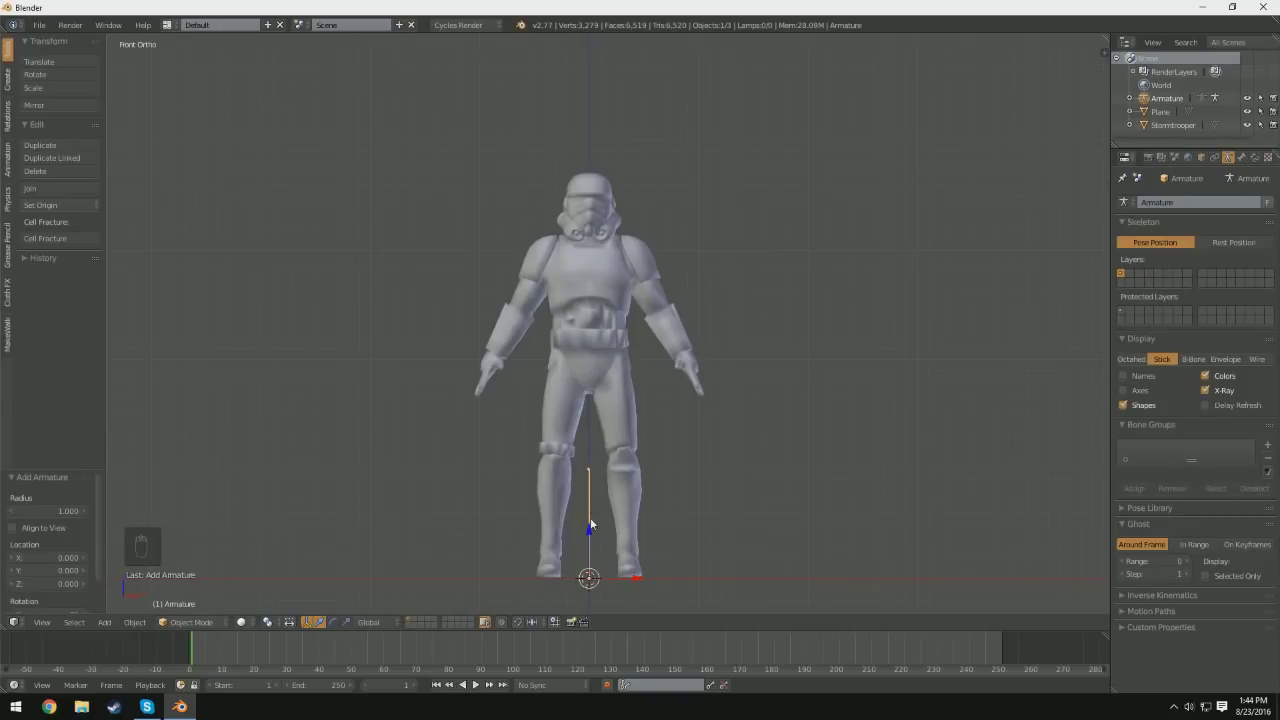
drag(588, 540, 614, 306)
scroll(614, 306, up, 4)
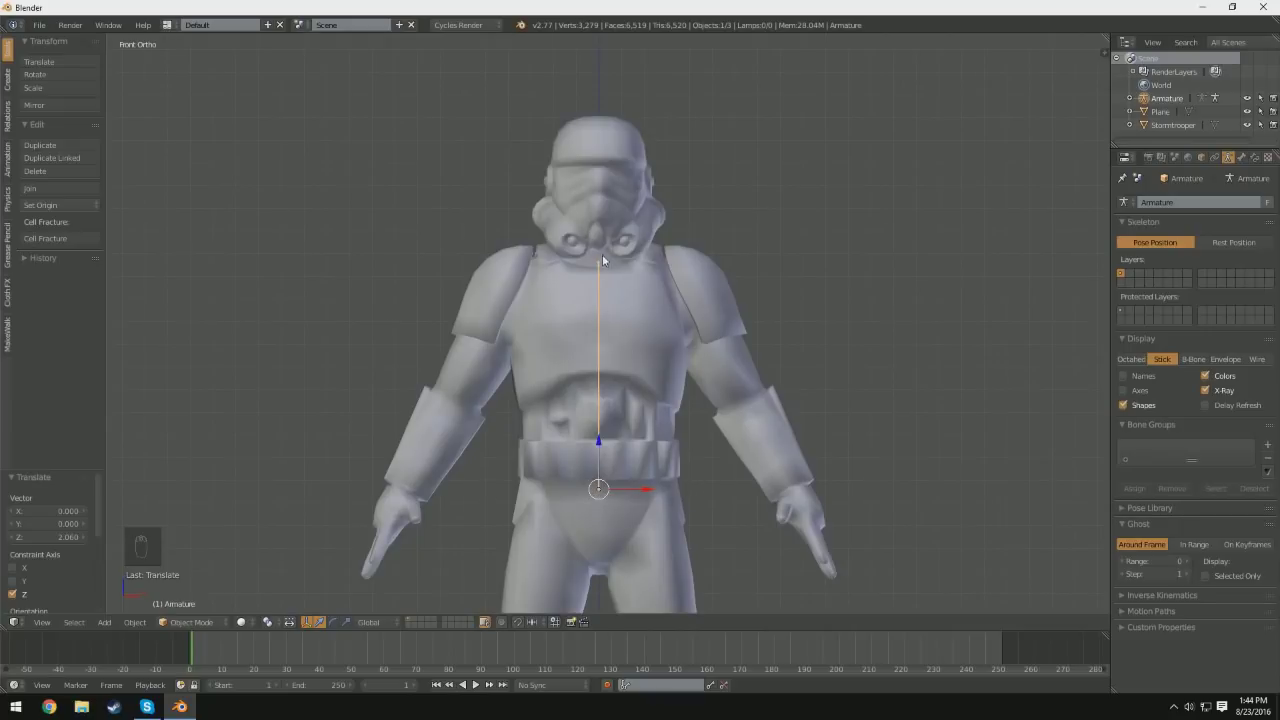
Step: In Edit Mode, lower the bone's upper tip slightly to the base of the neck
key(Tab)
drag(598, 220, 598, 230)
key(Tab)
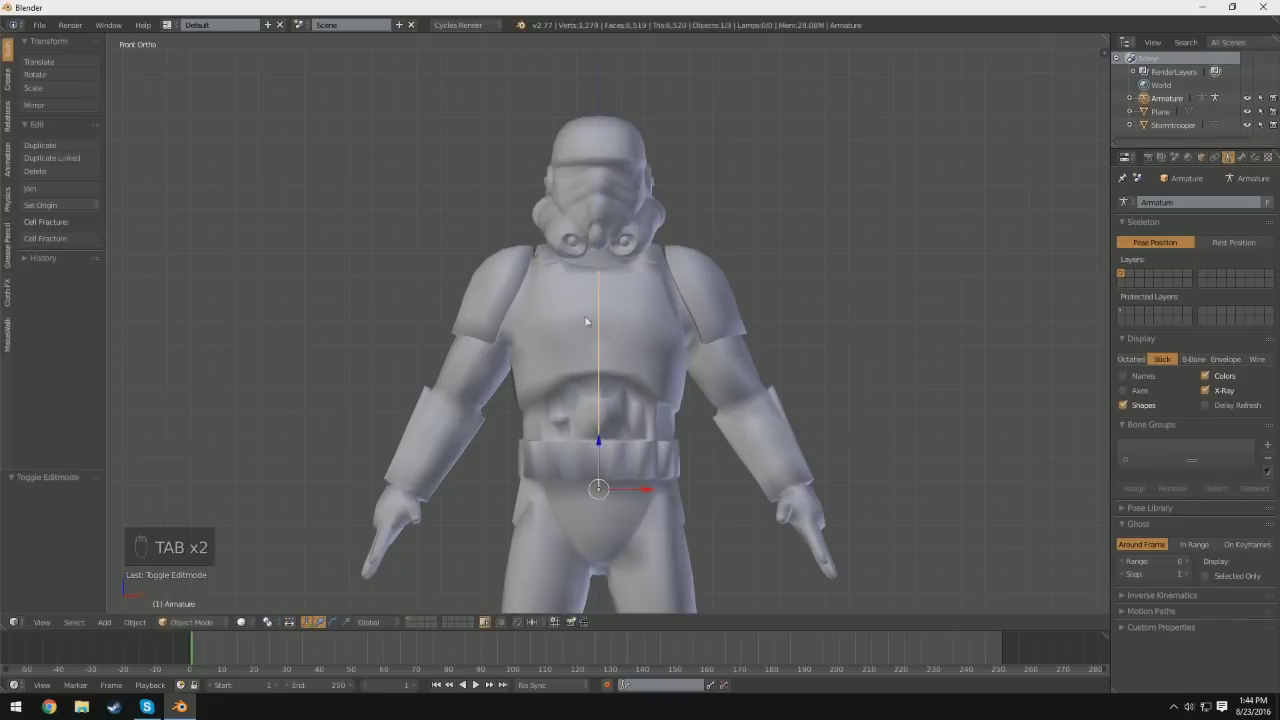
key(Tab)
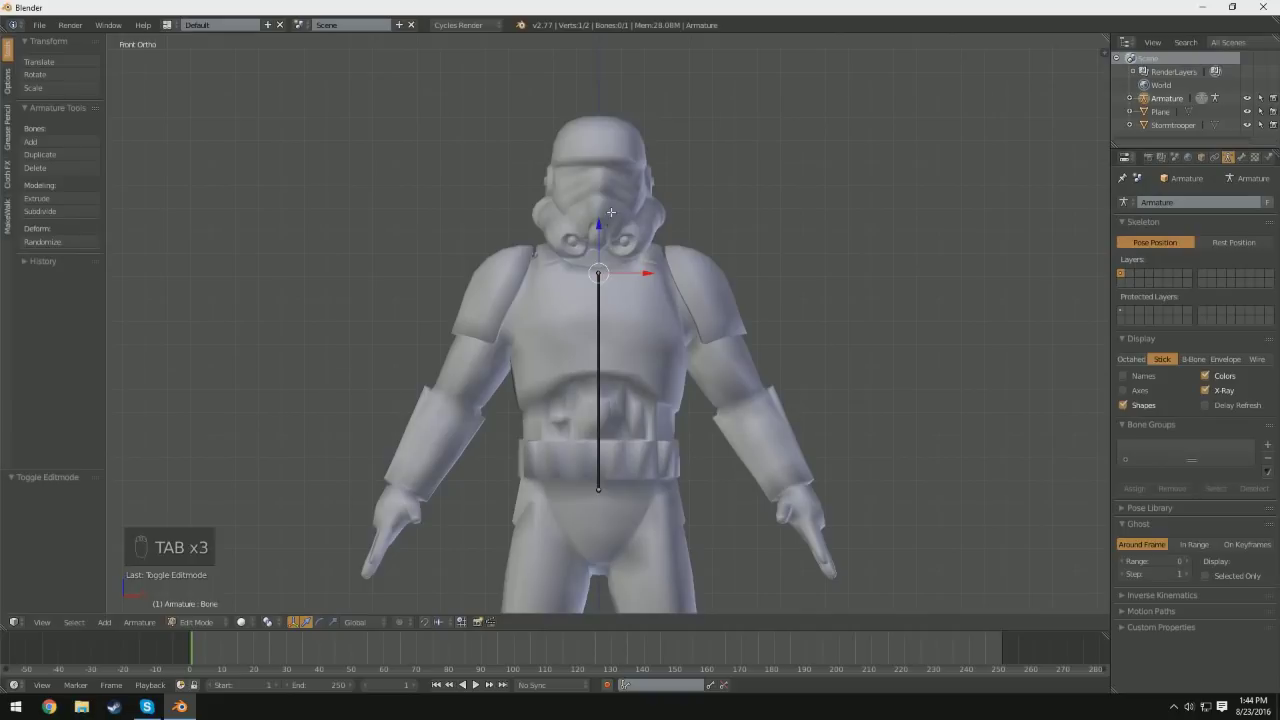
Step: Select the whole spine bone and subdivide it with one cut
right_click(598, 484)
right_click(599, 272)
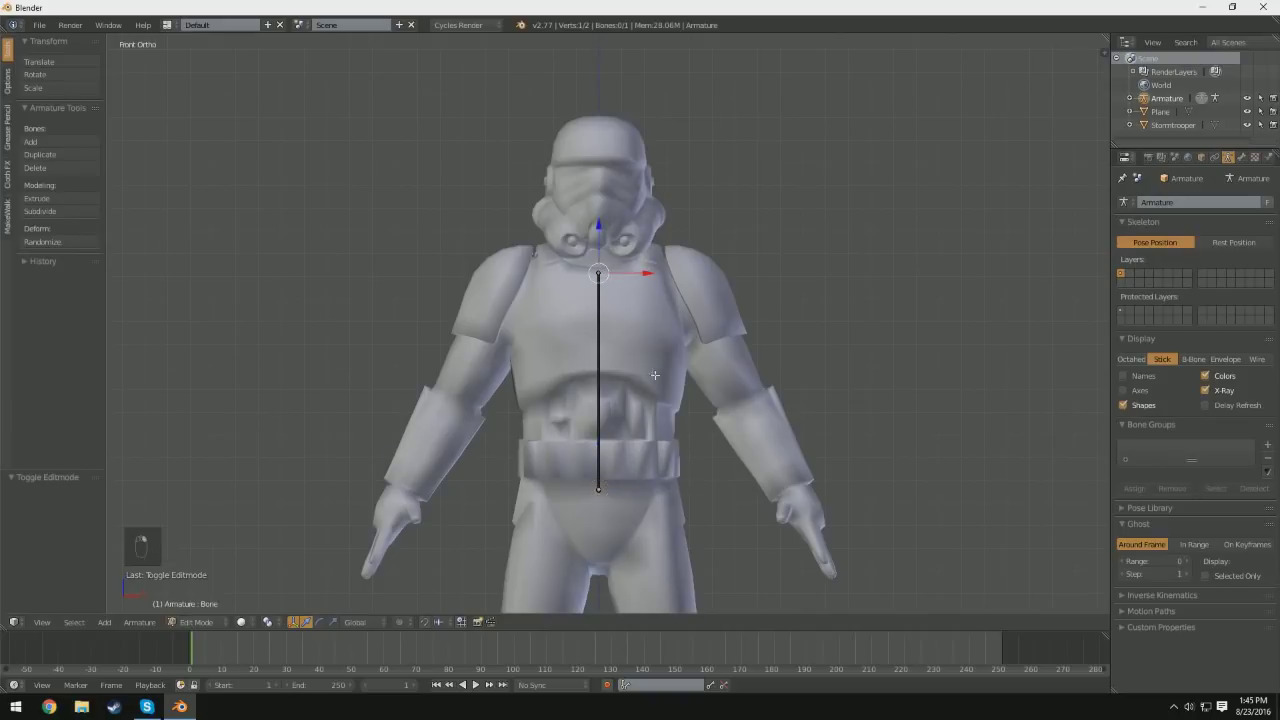
right_click(595, 393)
key(w)
click(608, 351)
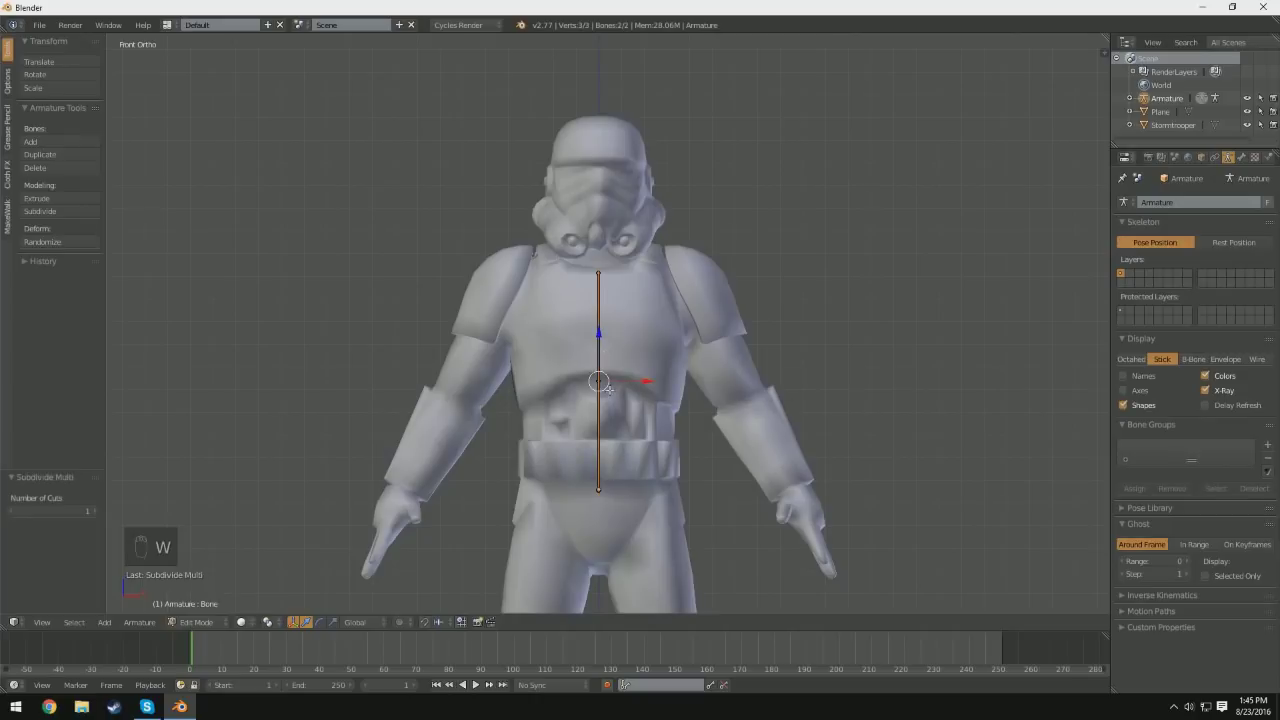
Step: Try moving the upper spine bone on its own, undo the move, and return the viewport to Solid shading
middle_drag(721, 382, 572, 390)
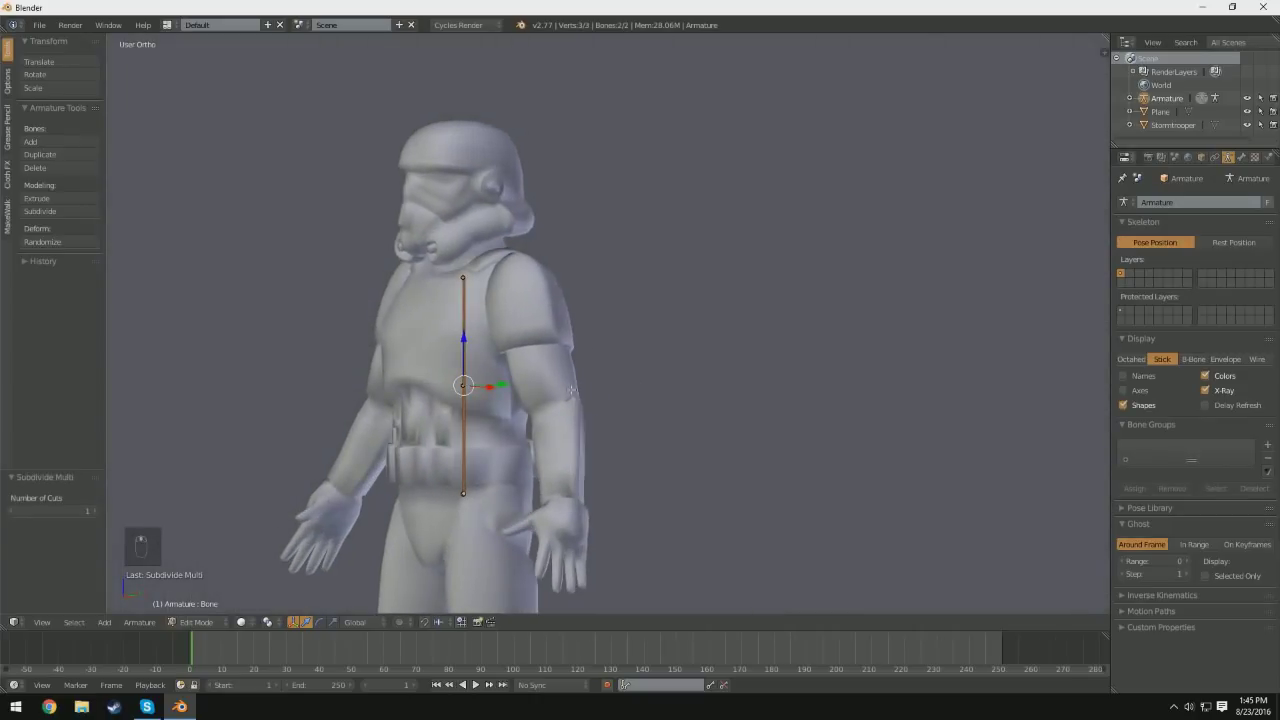
right_click(479, 342)
key(g)
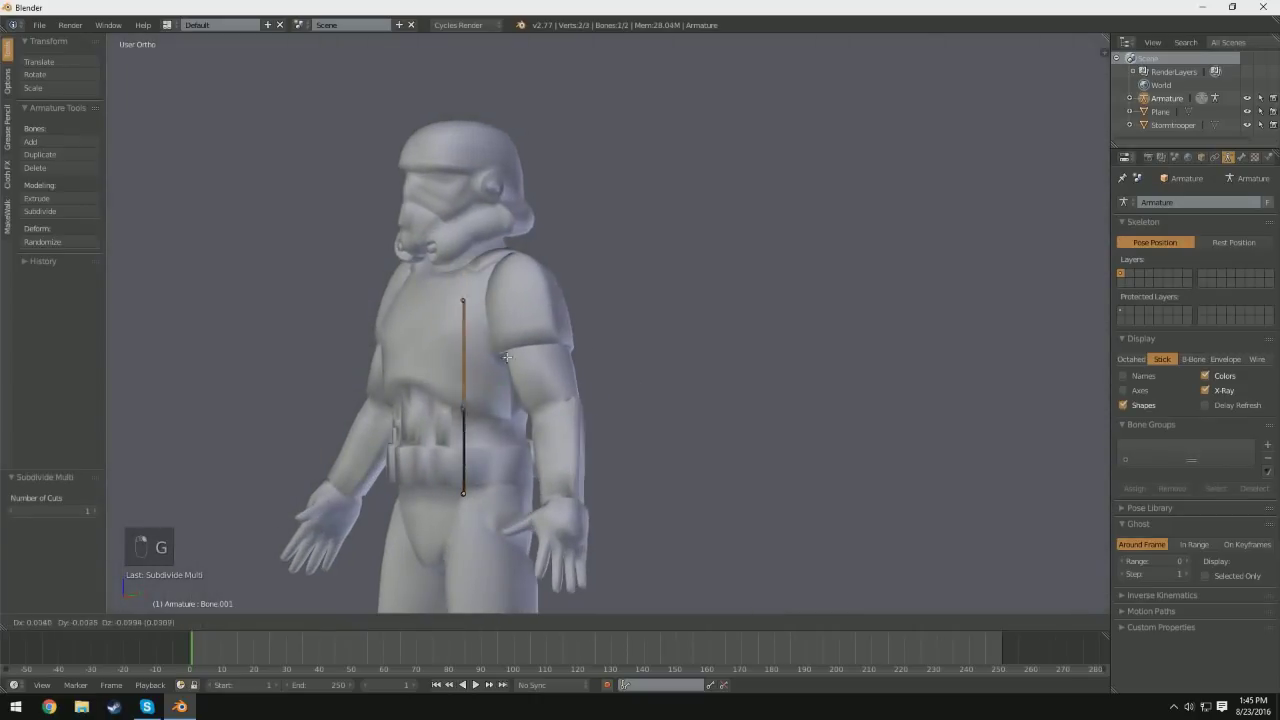
key(shift+z)
key(ctrl+z)
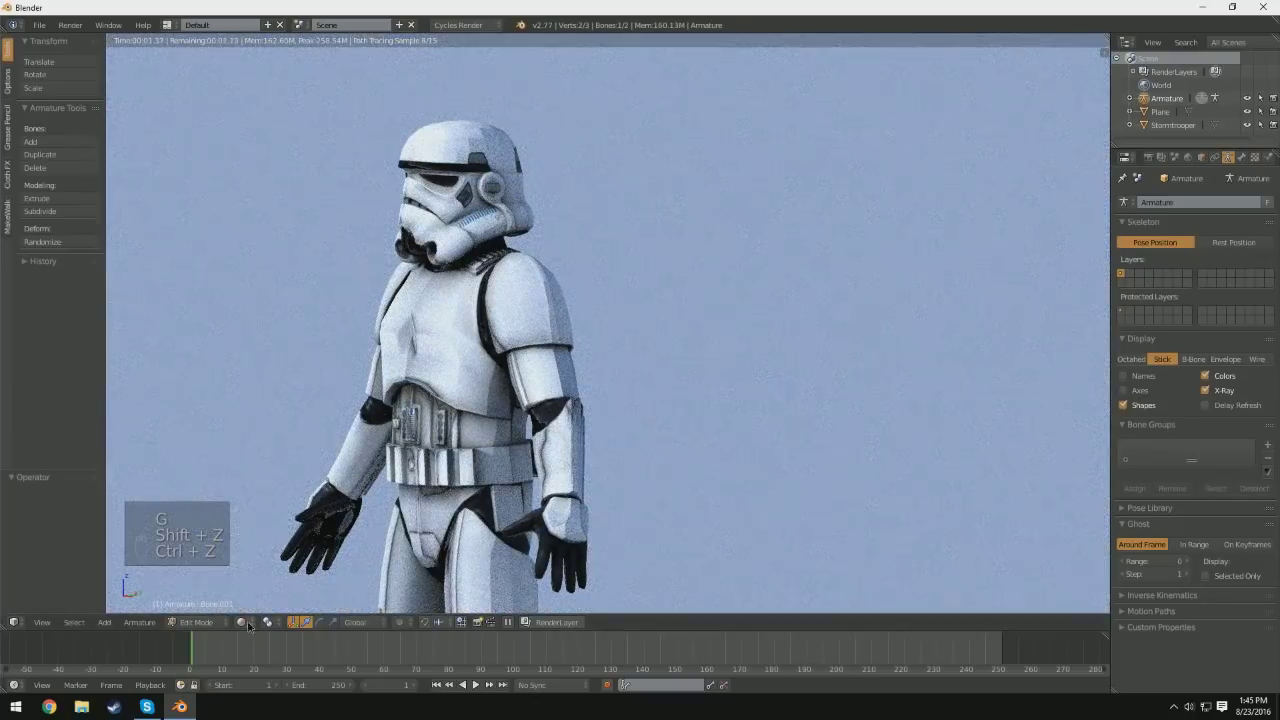
click(248, 624)
click(272, 574)
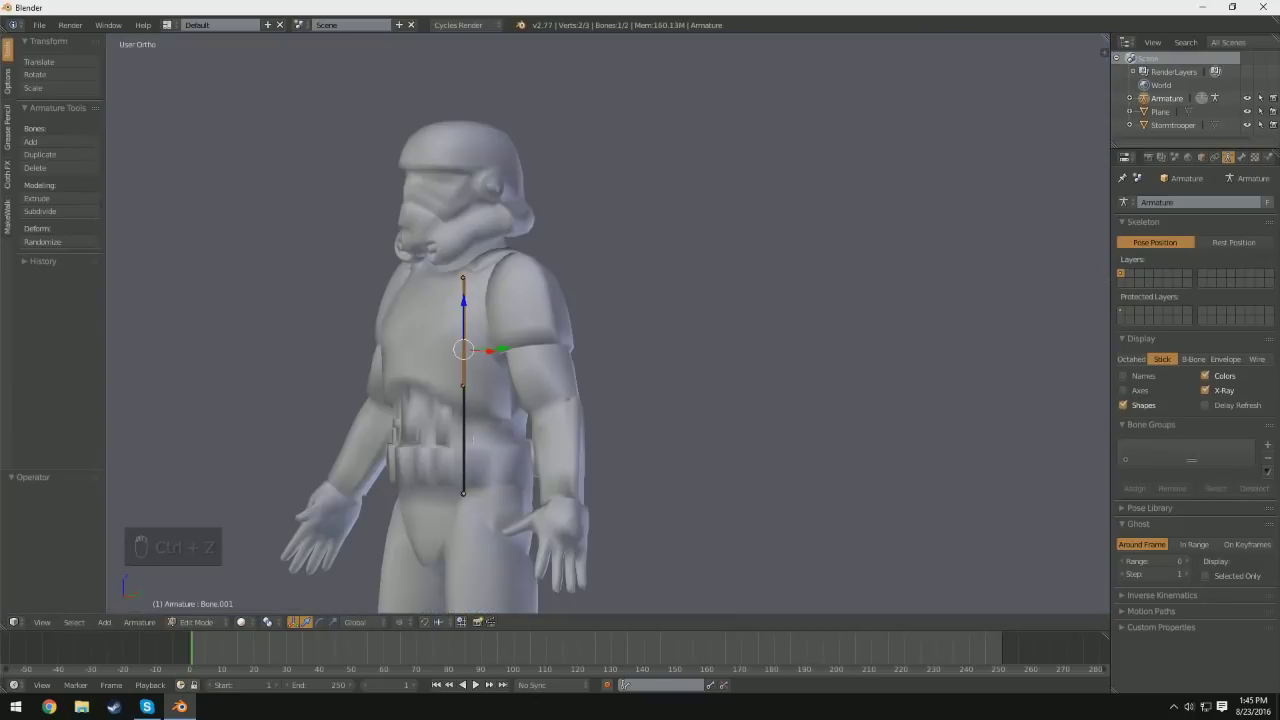
Step: Try moving the lower spine bone on its own, and undo the move
right_click(468, 439)
key(g)
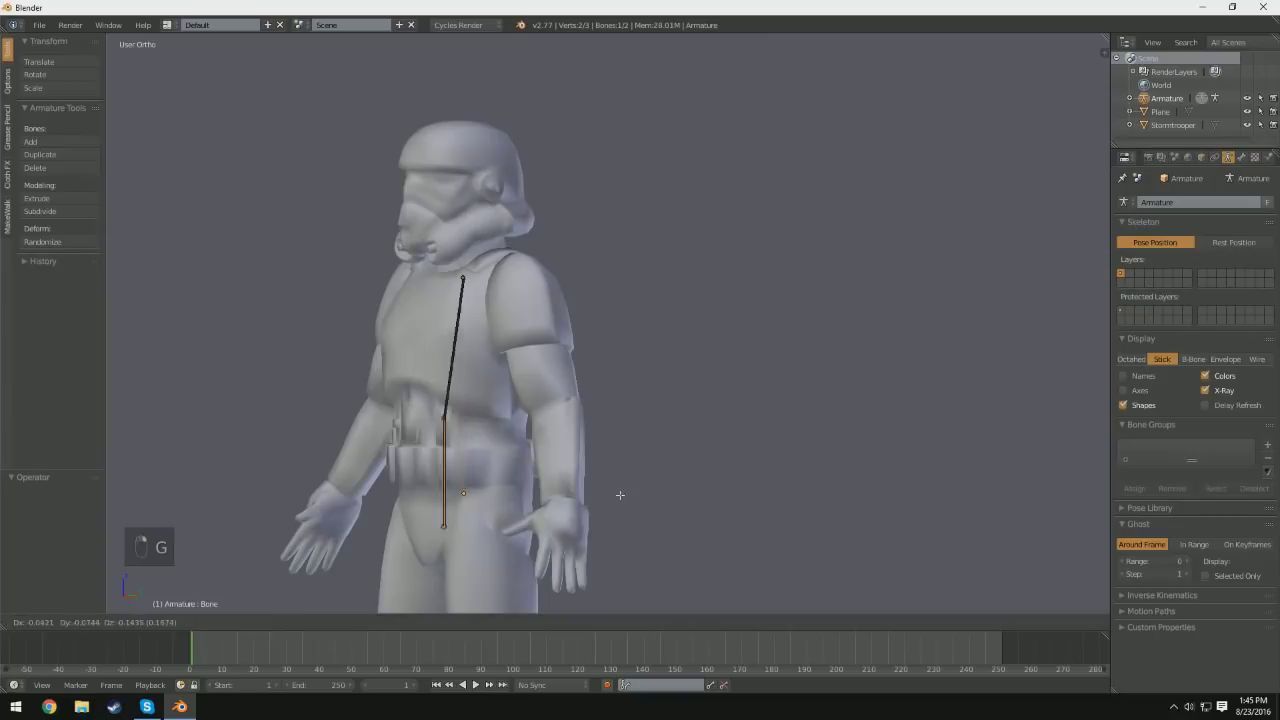
click(657, 471)
key(ctrl+z)
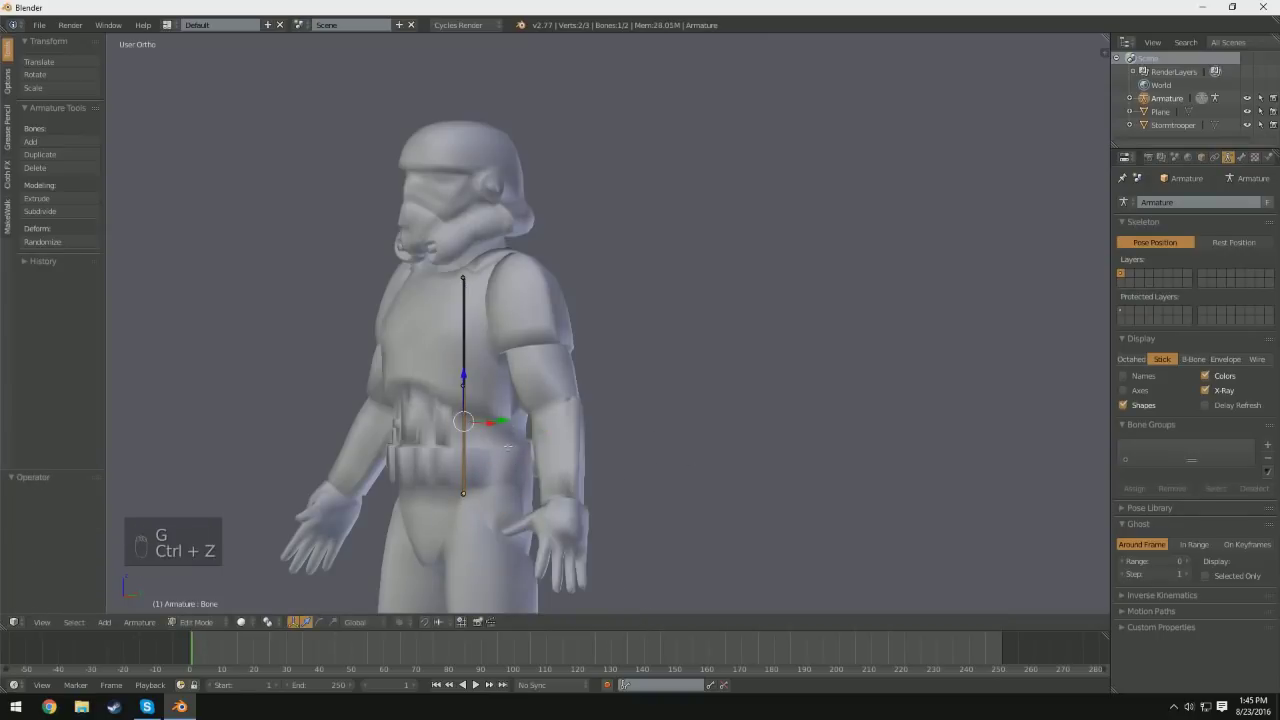
Step: Select both spine bones and subdivide them with one cut each
shift+right_click(463, 331)
middle_drag(652, 397, 714, 400)
key(w)
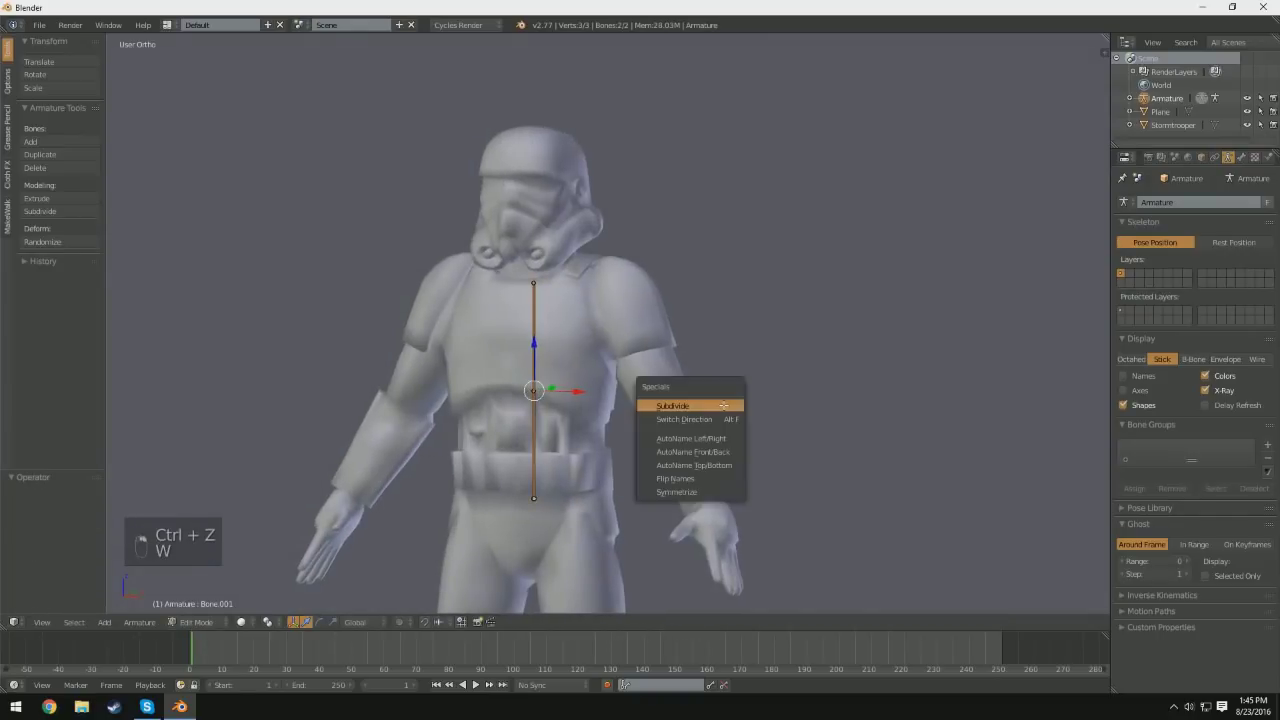
click(723, 405)
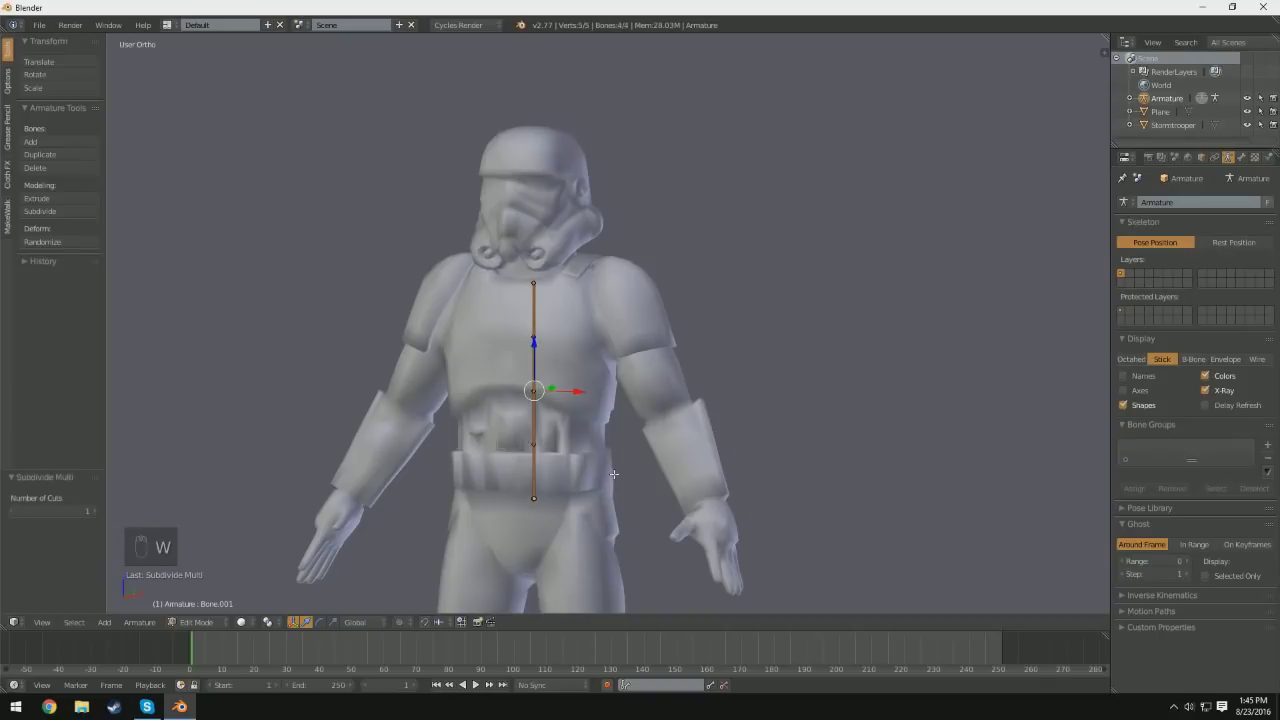
Step: In Object Mode and right side view, move the armature about 0.176 along Y towards the character's back
middle_drag(718, 430, 588, 487)
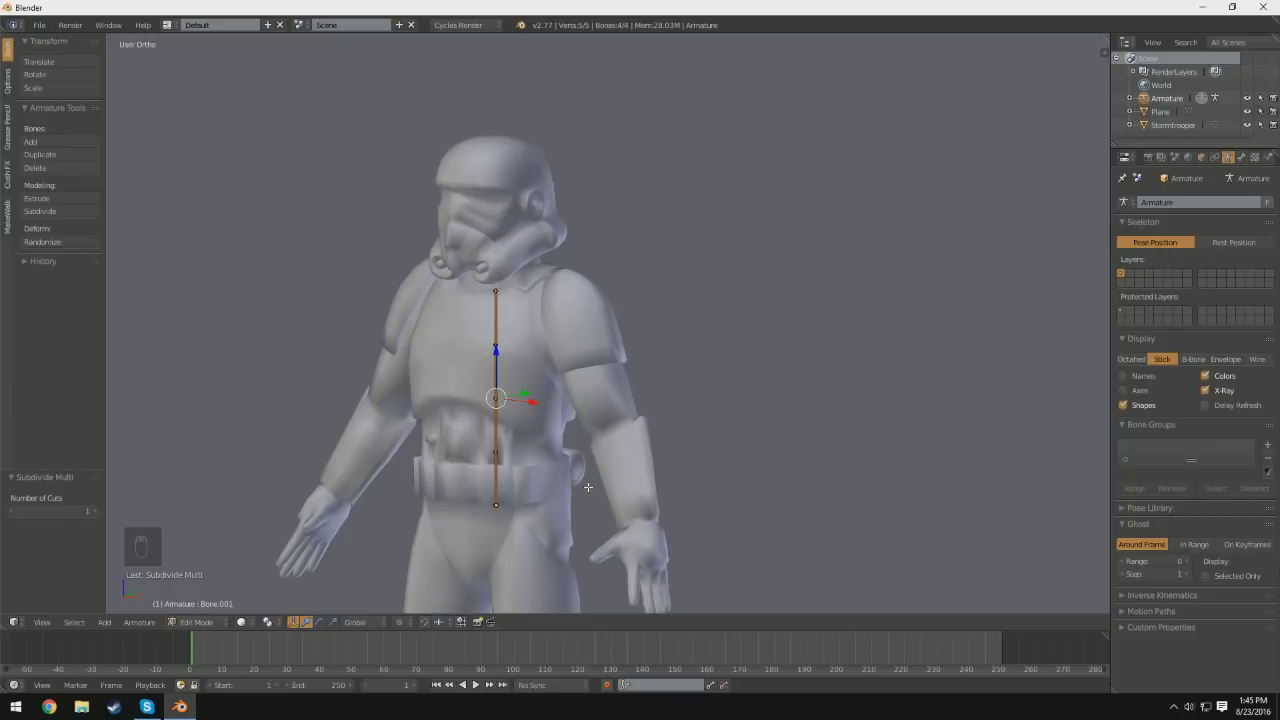
middle_drag(478, 376, 415, 376)
key(Tab)
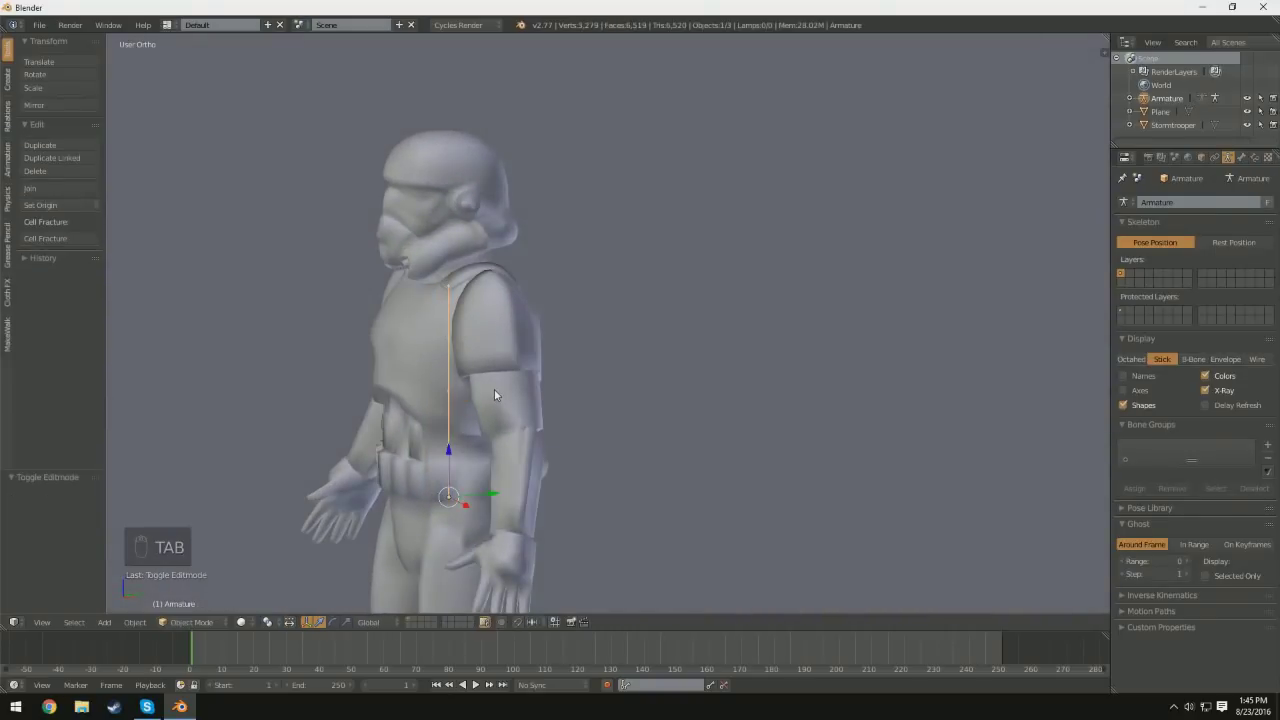
middle_drag(495, 420, 494, 459)
key(KP_3)
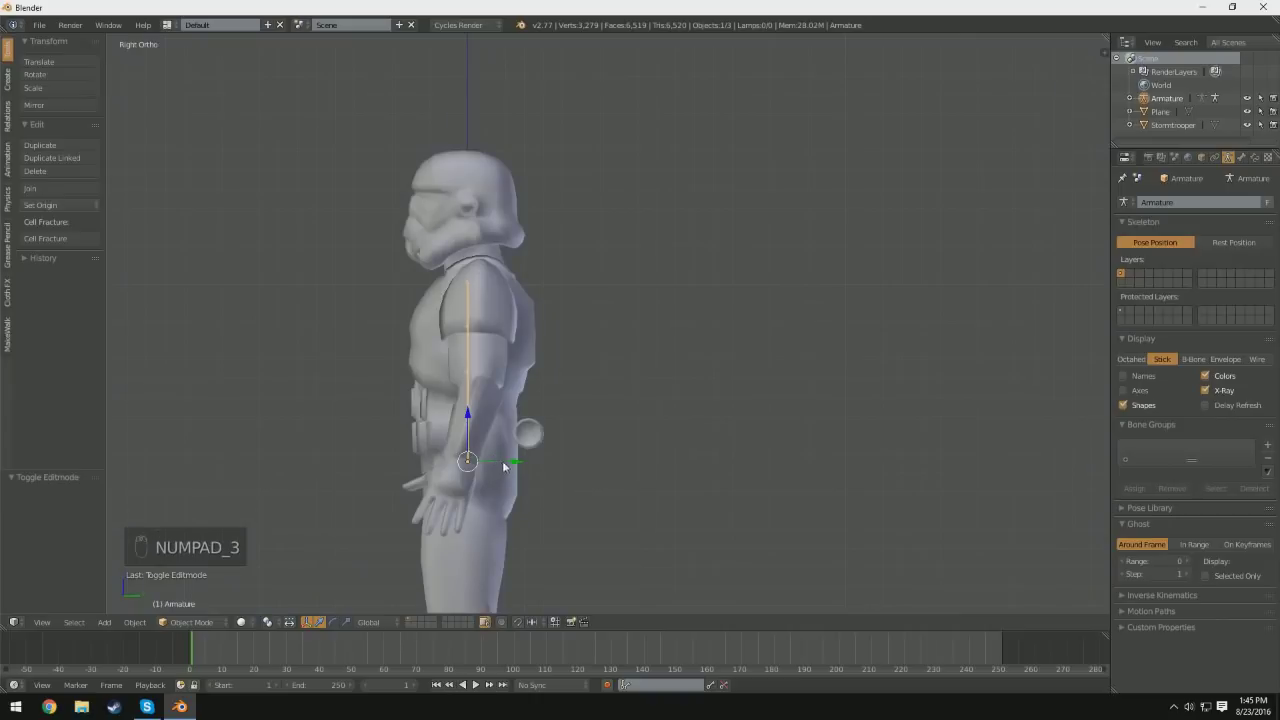
drag(517, 466, 558, 470)
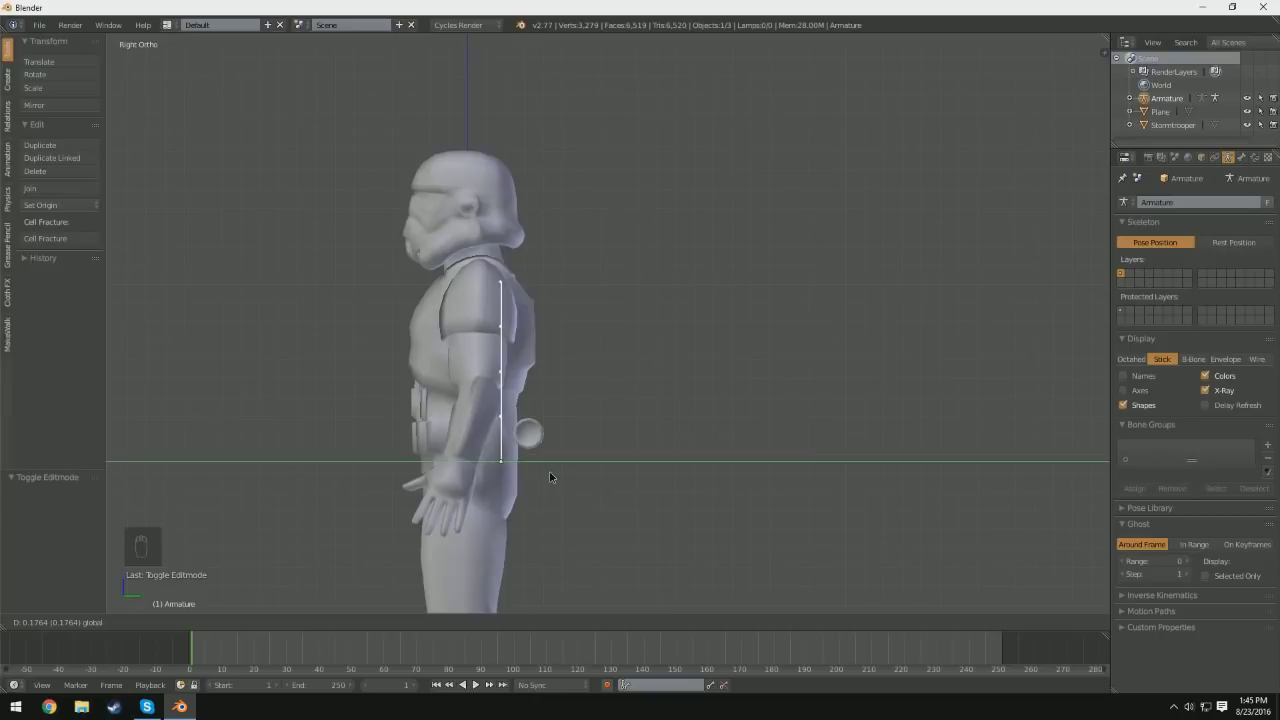
click(549, 470)
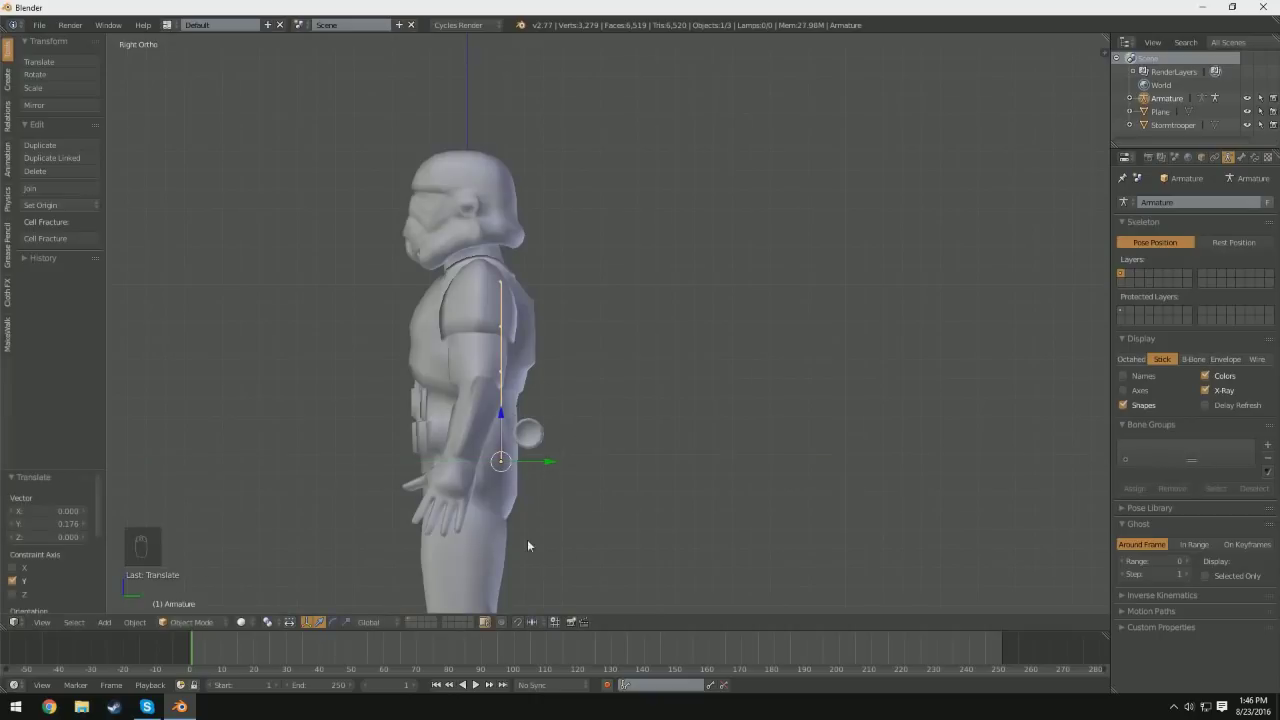
Step: In Edit Mode, extrude a neck bone from the spine's top joint, about 0.197 up and 0.053 forward, to the helmet's base
scroll(497, 337, up, 4)
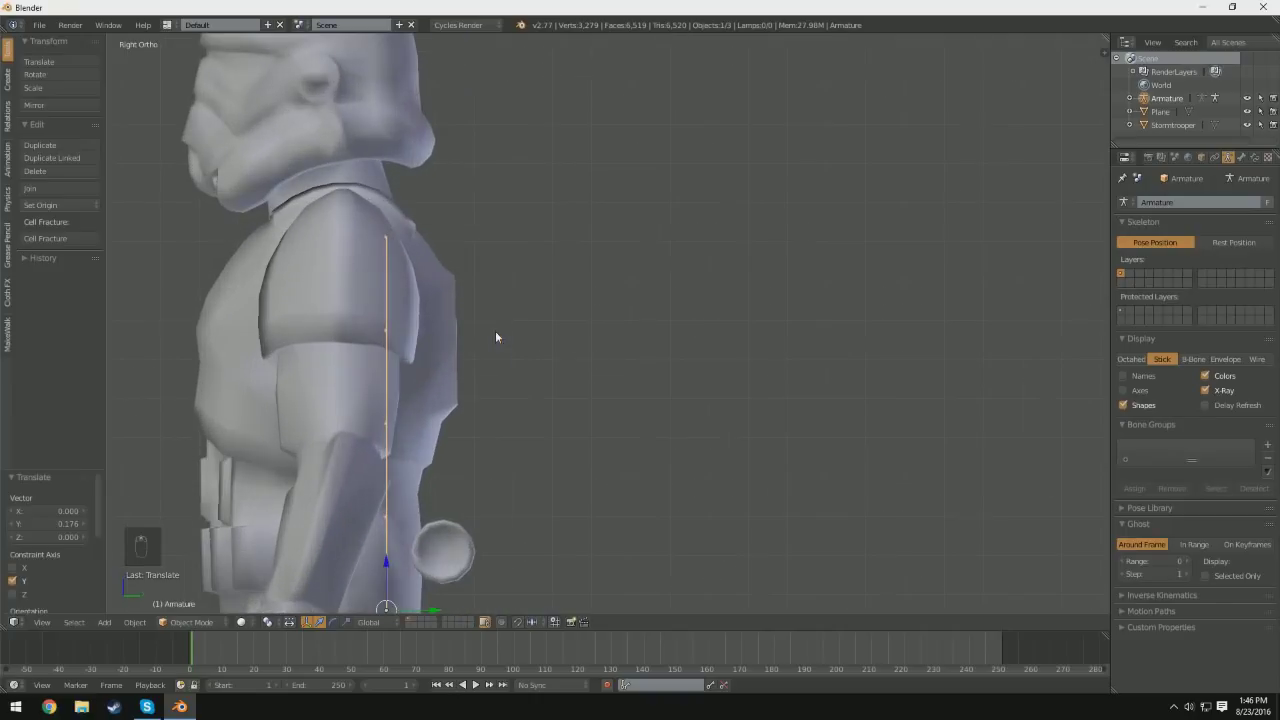
key(Tab)
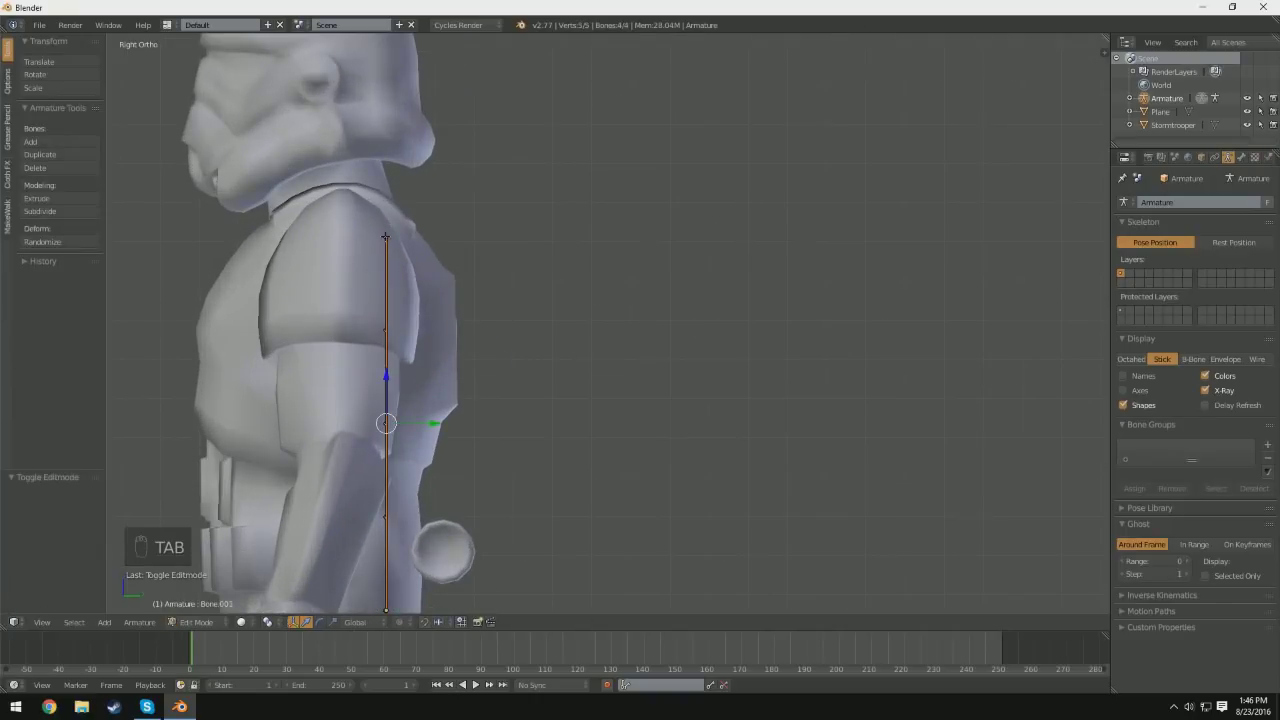
right_click(385, 237)
key(e)
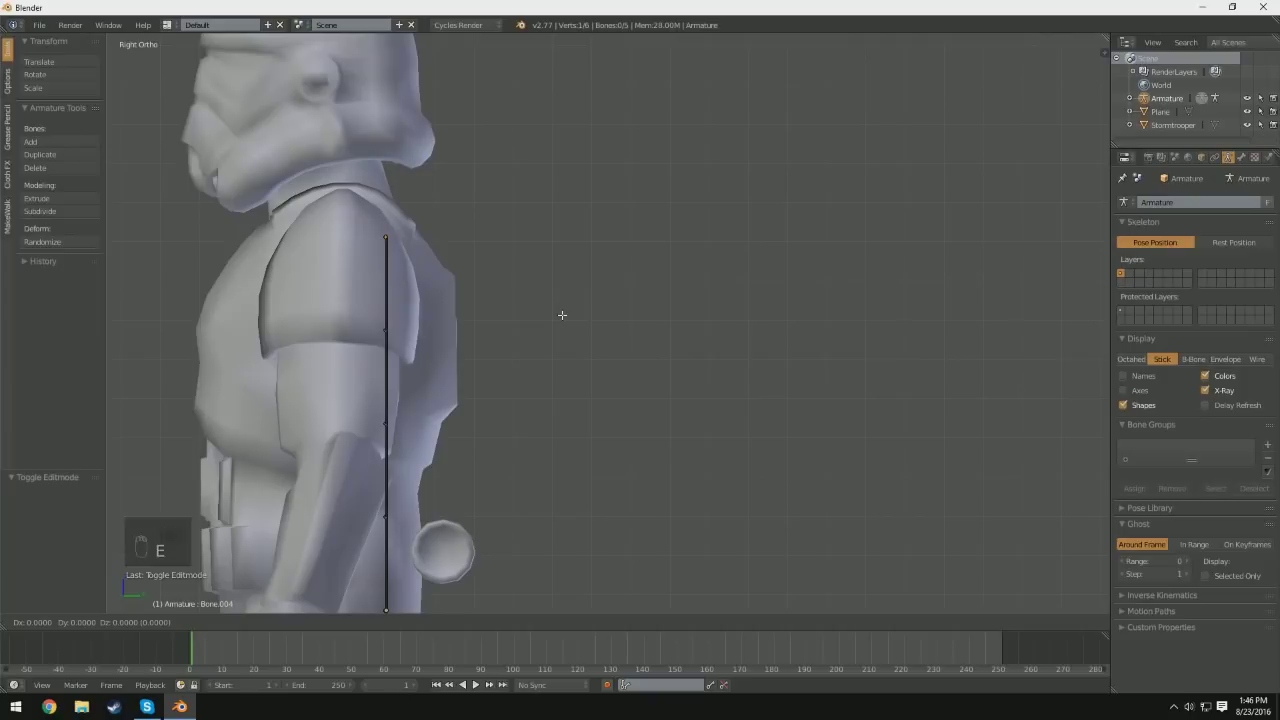
click(542, 234)
Step: Extrude a head bone from the neck's upper joint, about 0.430 up and 0.159 forward, to the crown of the helmet
shift+middle_drag(506, 234, 734, 406)
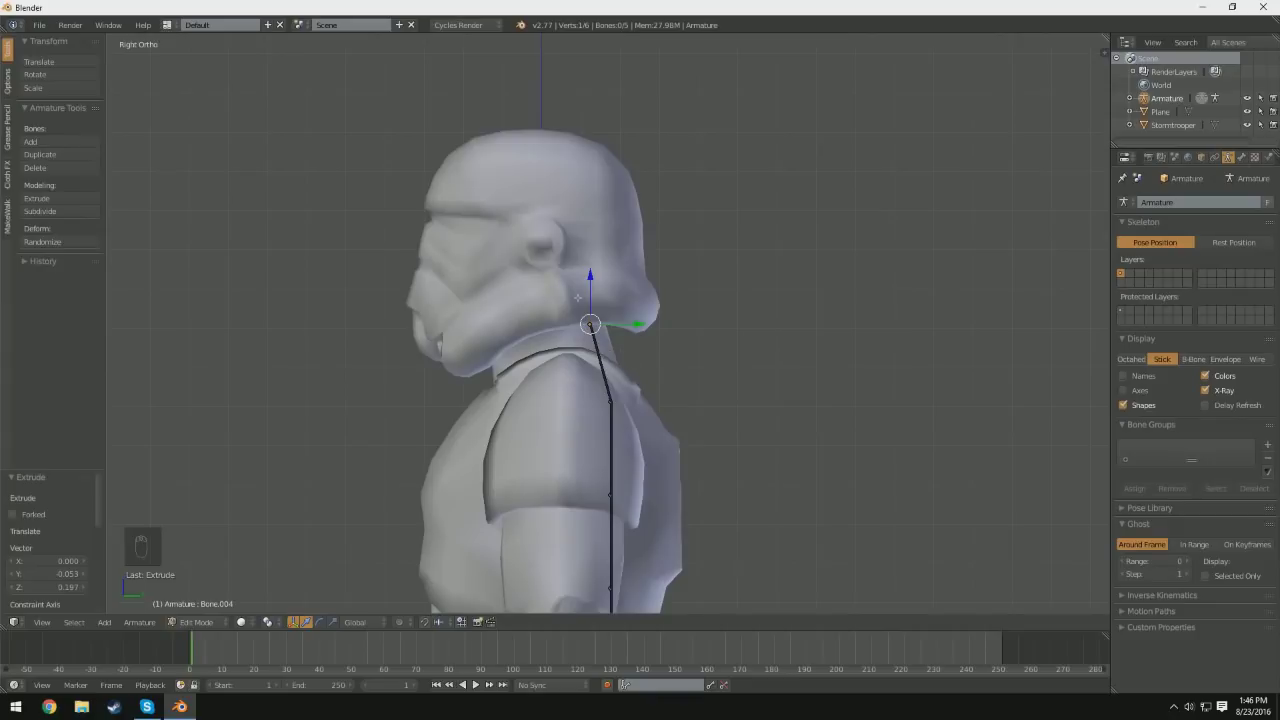
key(e)
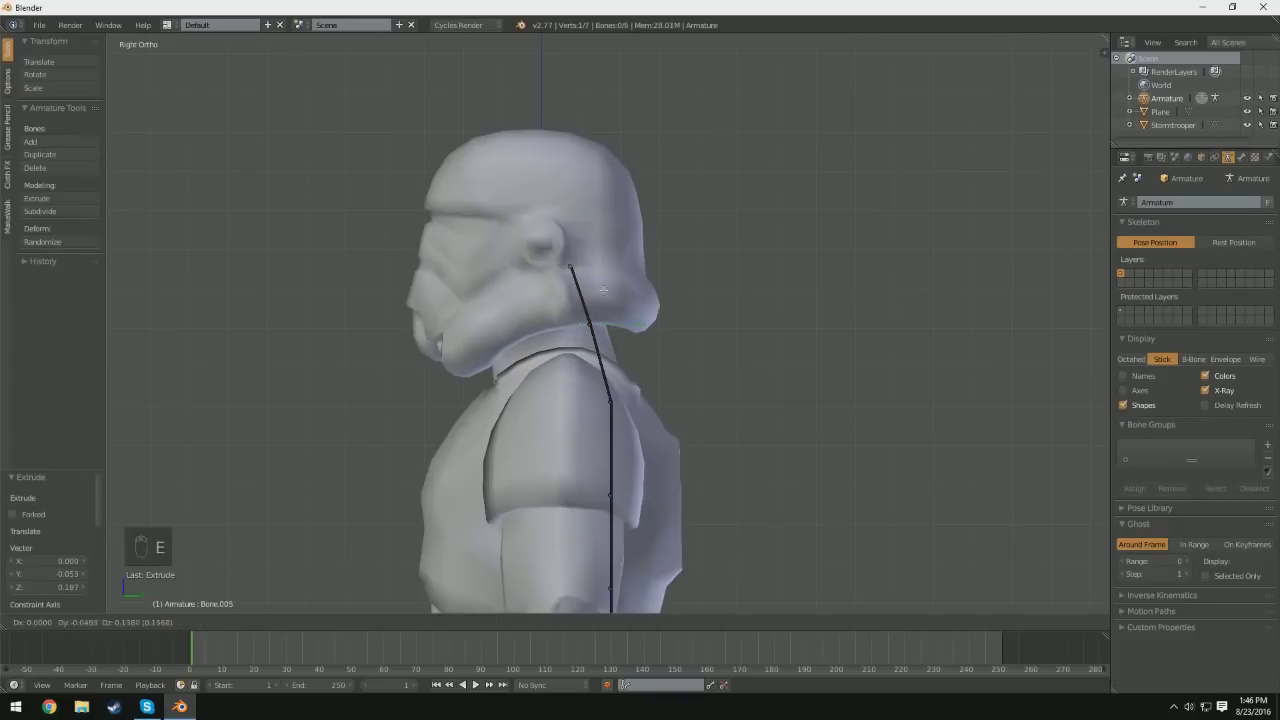
click(565, 181)
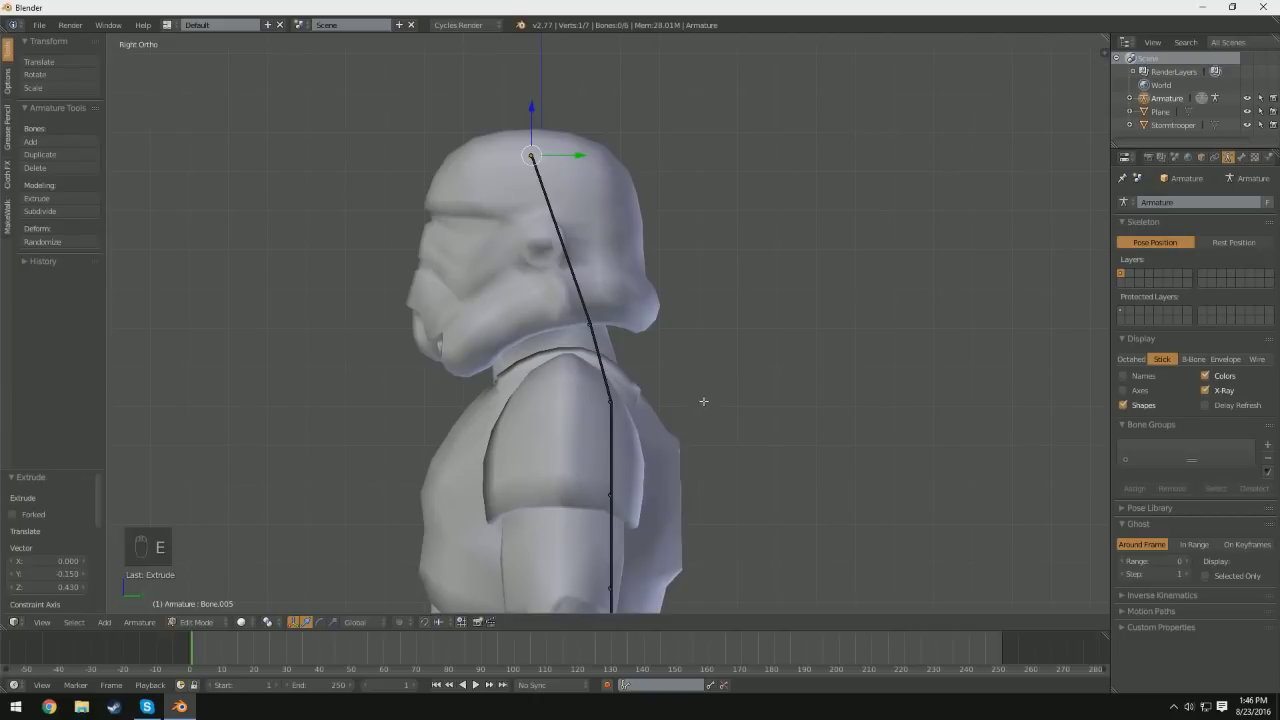
Step: Shift the joint between neck and head about 0.031 forward along Y and the neck's base joint about 0.014 forward
right_click(591, 325)
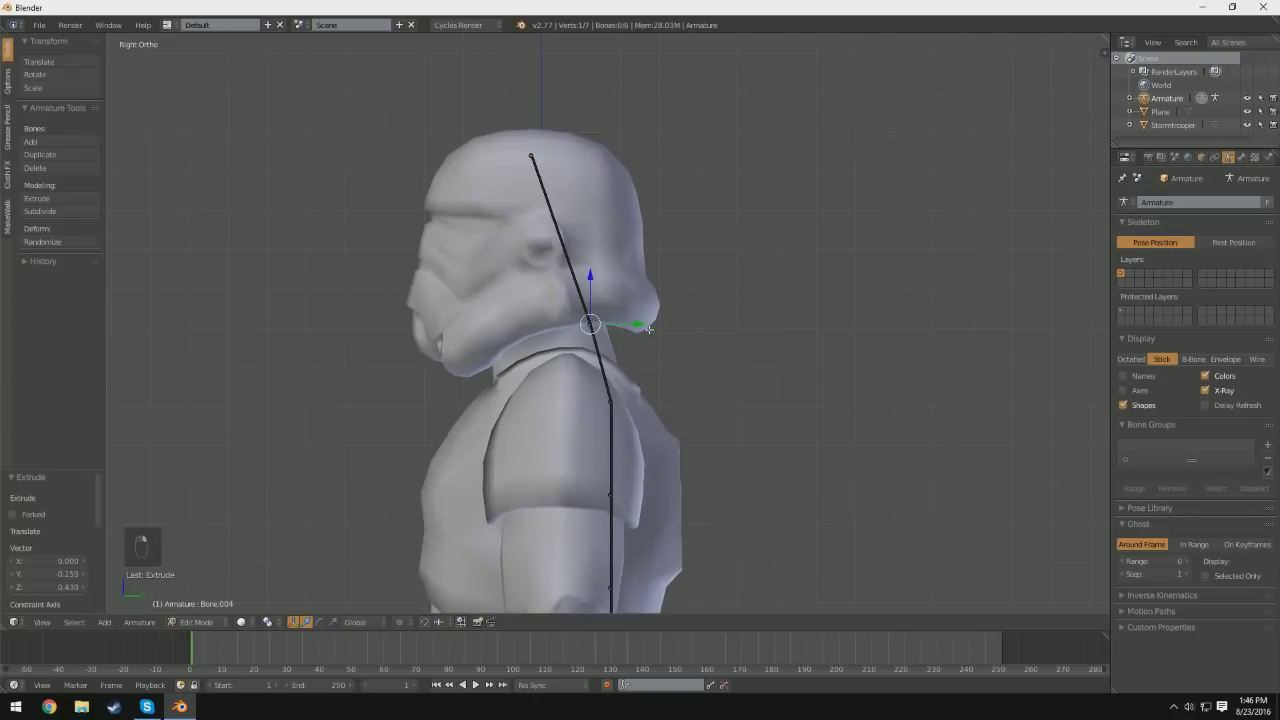
drag(649, 329, 636, 329)
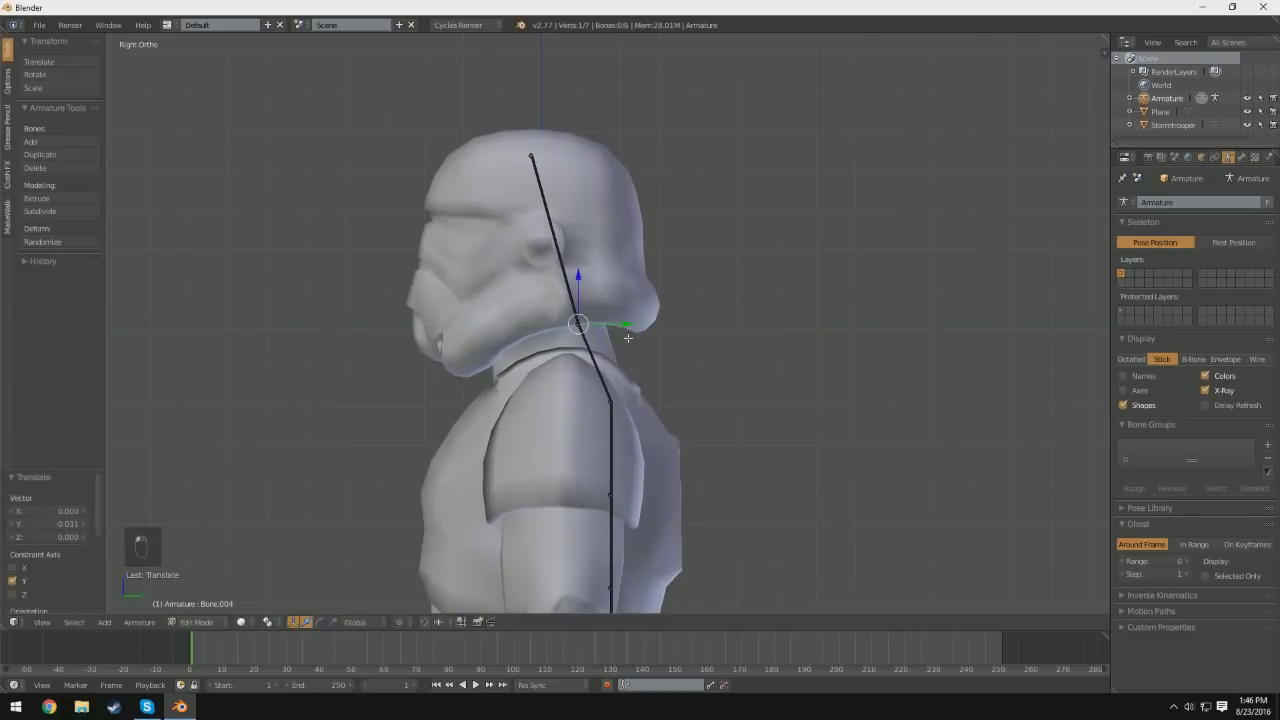
right_click(608, 410)
drag(654, 401, 649, 401)
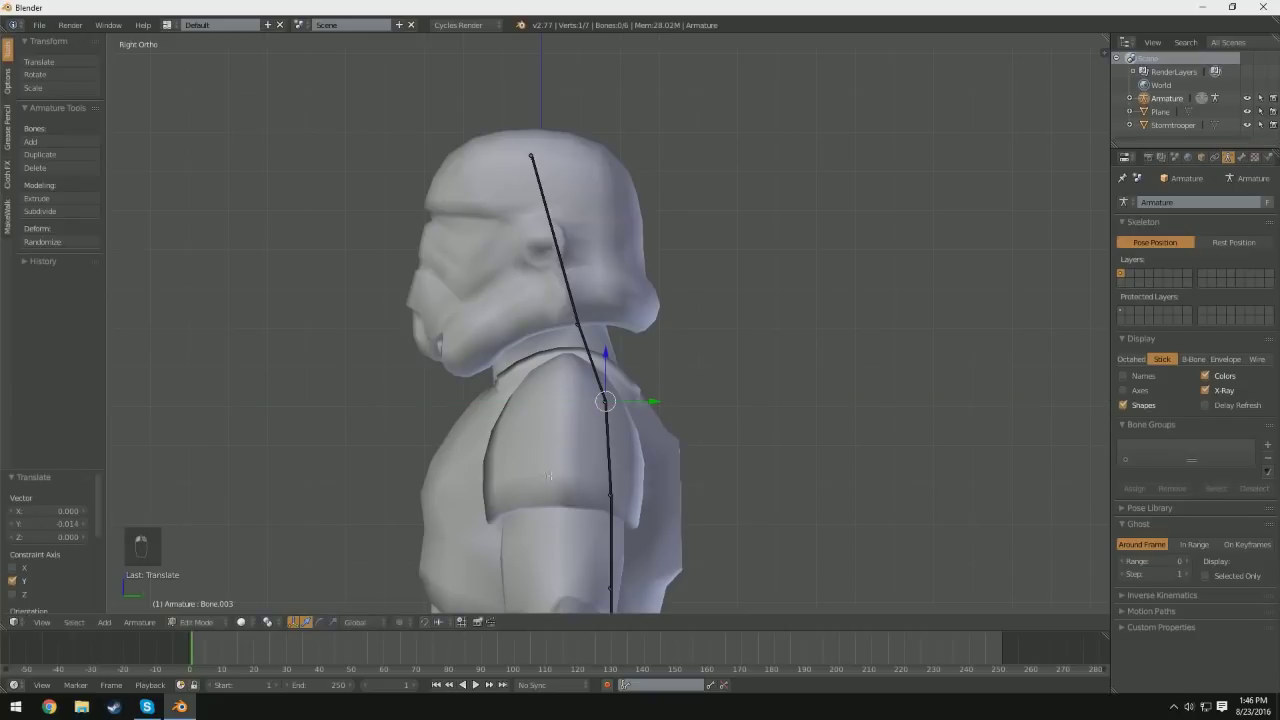
Step: Examine the bone chain by selecting the head, neck and spine bones one at a time
right_click(561, 240)
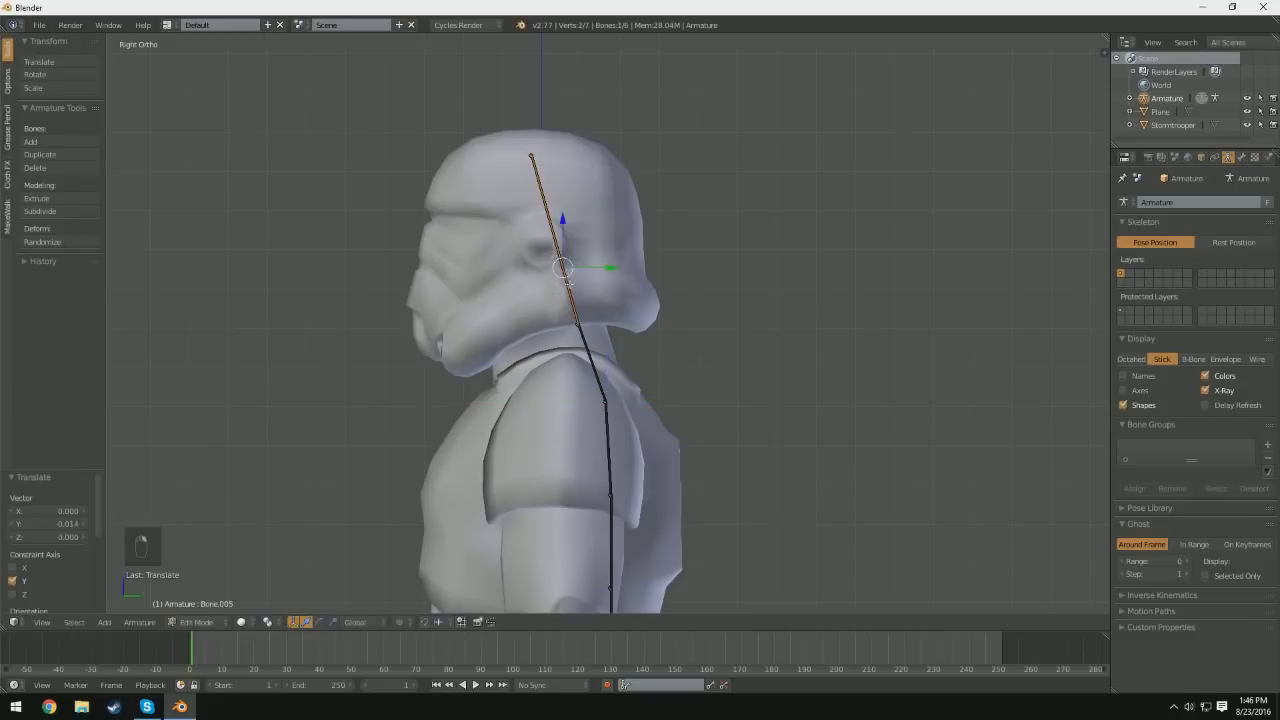
scroll(600, 340, down, 3)
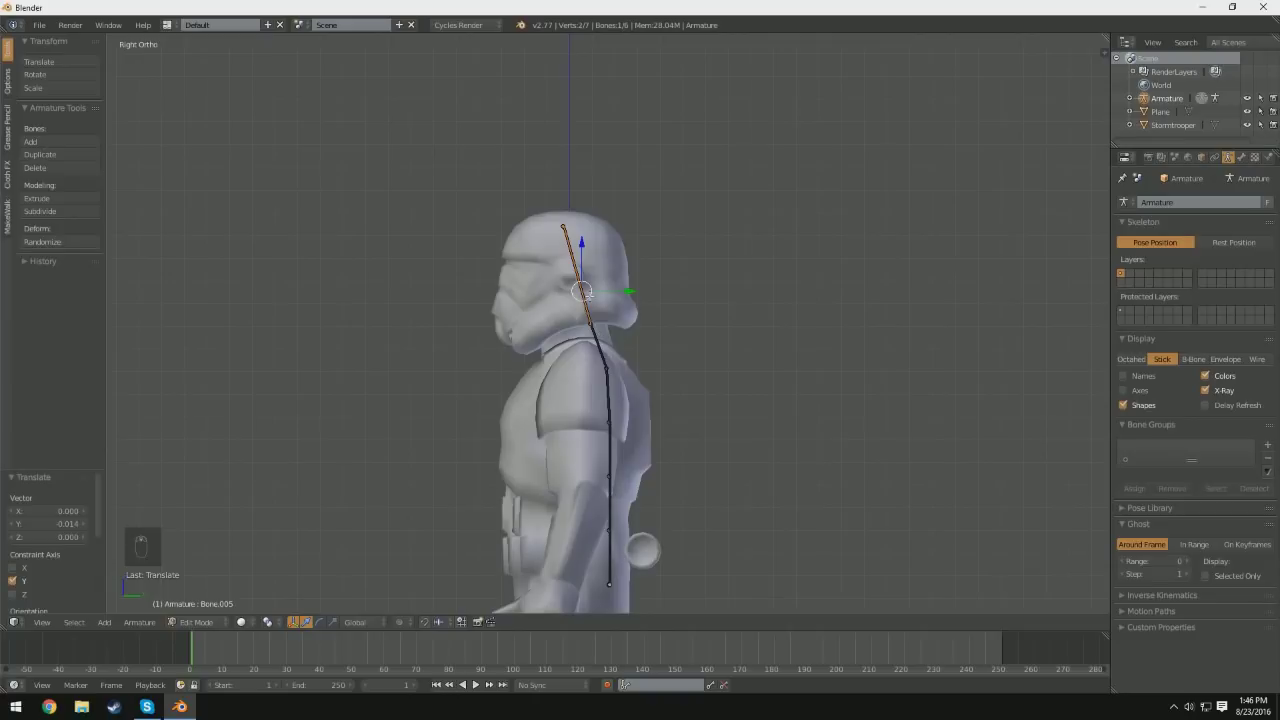
right_click(599, 350)
right_click(610, 394)
right_click(606, 452)
right_click(610, 505)
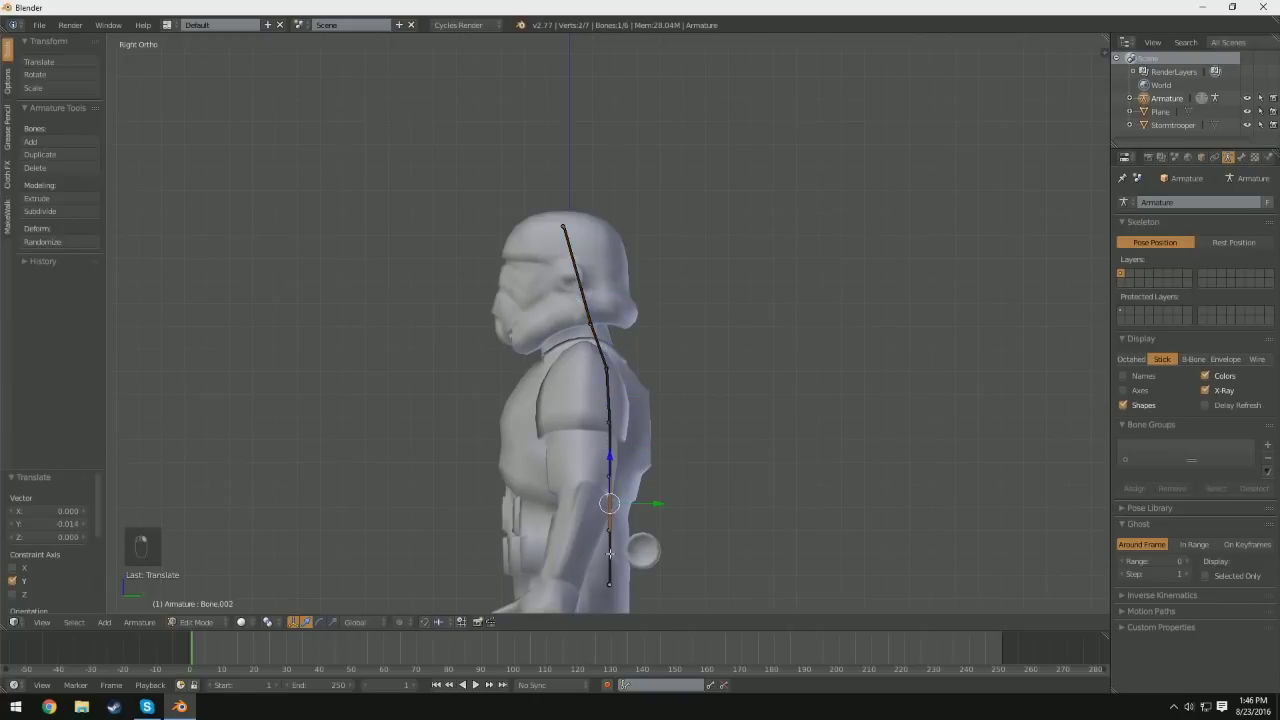
right_click(609, 554)
right_click(609, 508)
right_click(609, 458)
right_click(608, 390)
right_click(608, 452)
right_click(610, 552)
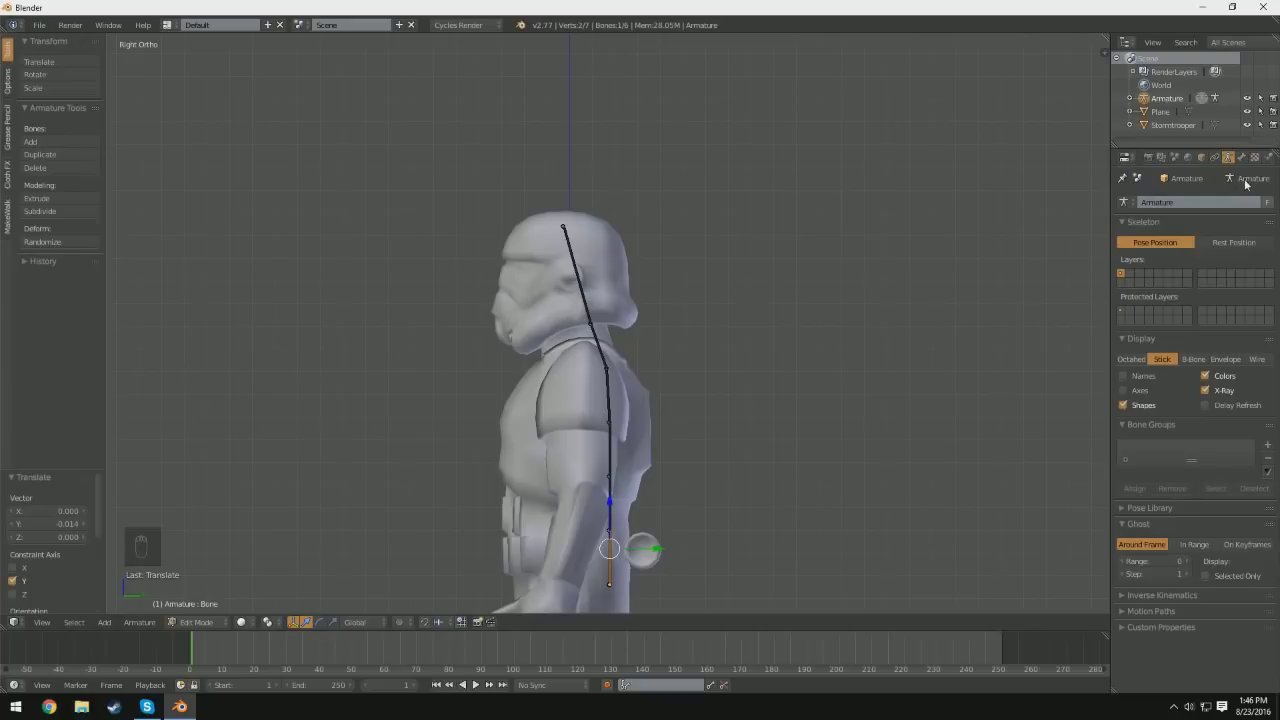
Step: Select the head bone and rename it Head
right_click(580, 285)
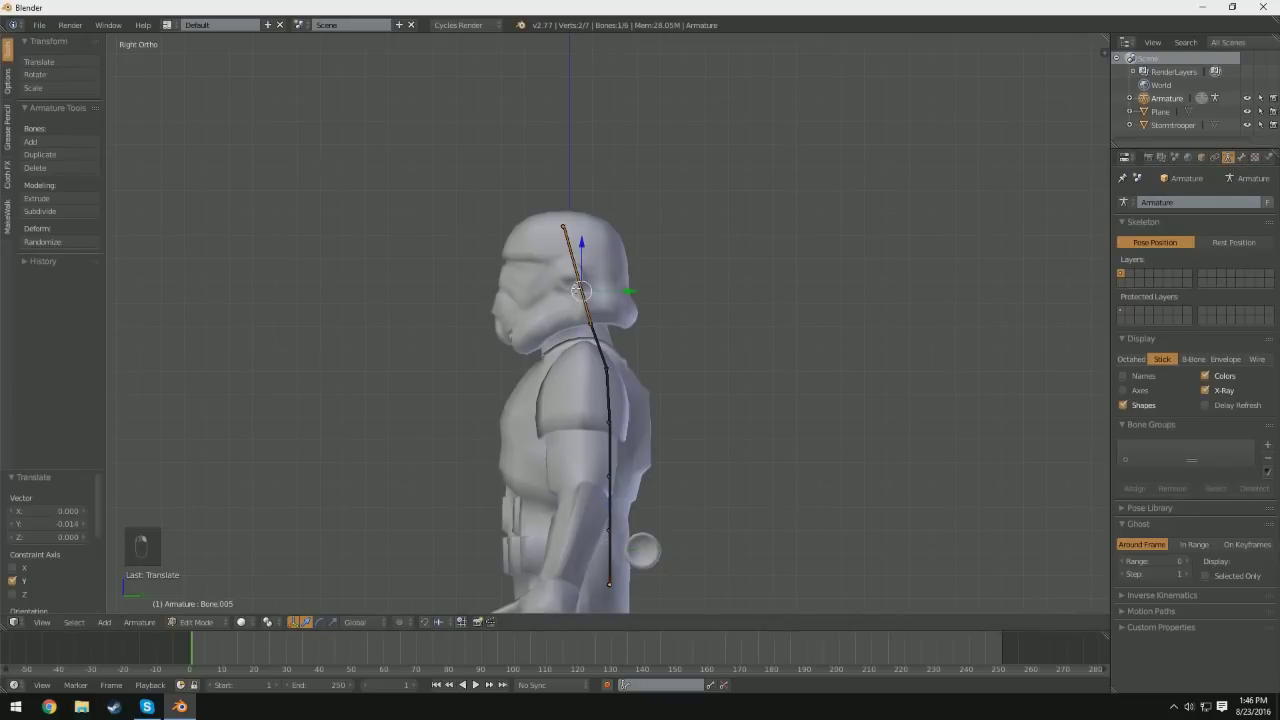
click(1242, 158)
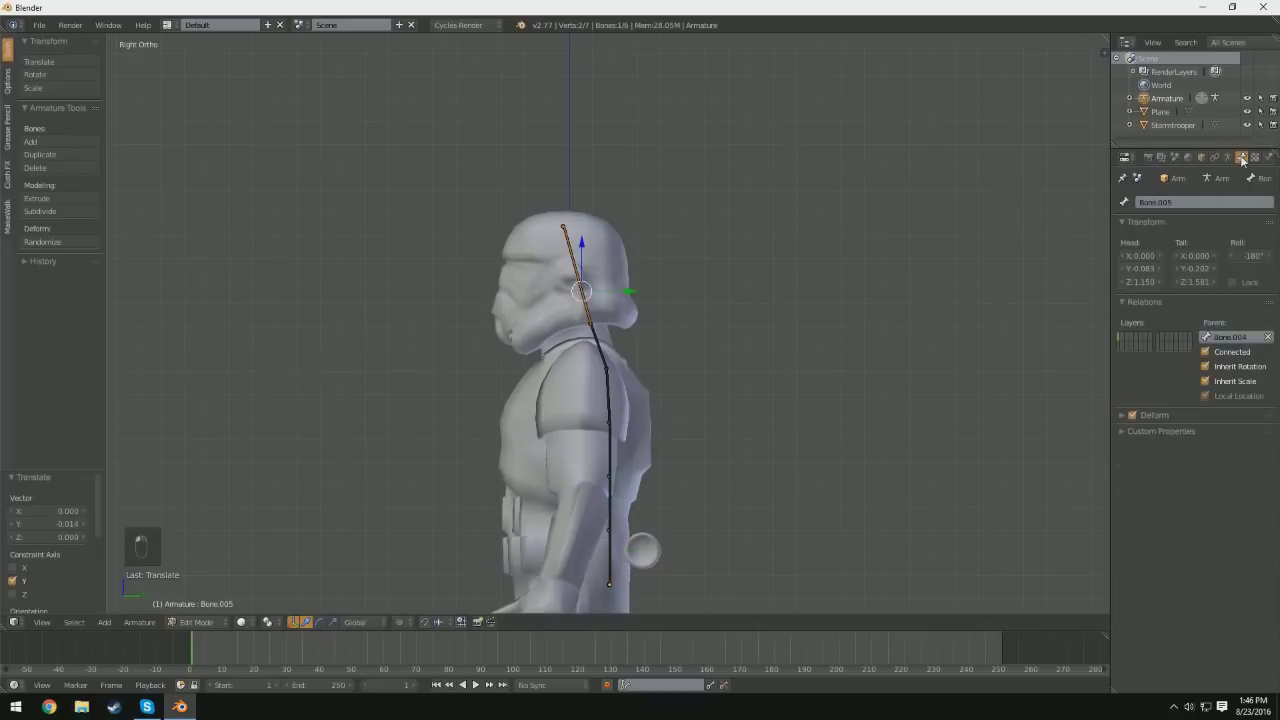
click(1190, 202)
text(Head)
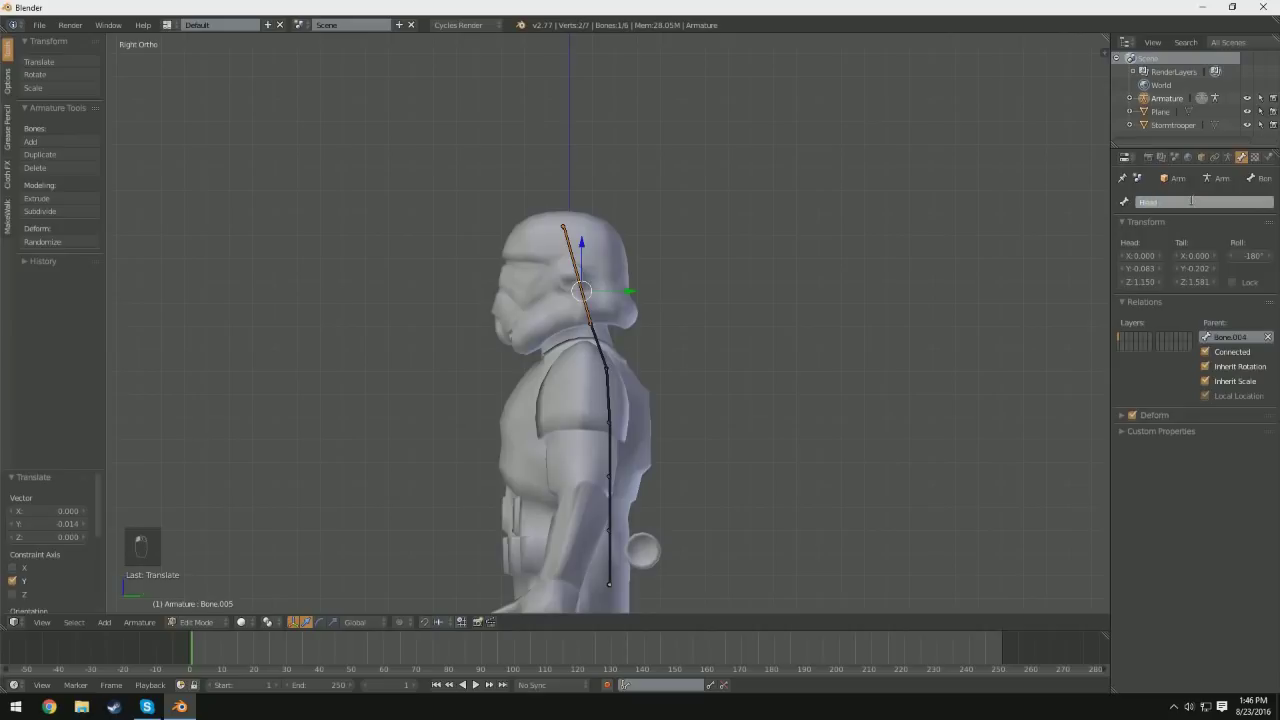
key(Return)
Step: Select the bone below the head and rename it Neck
right_click(602, 344)
click(1178, 204)
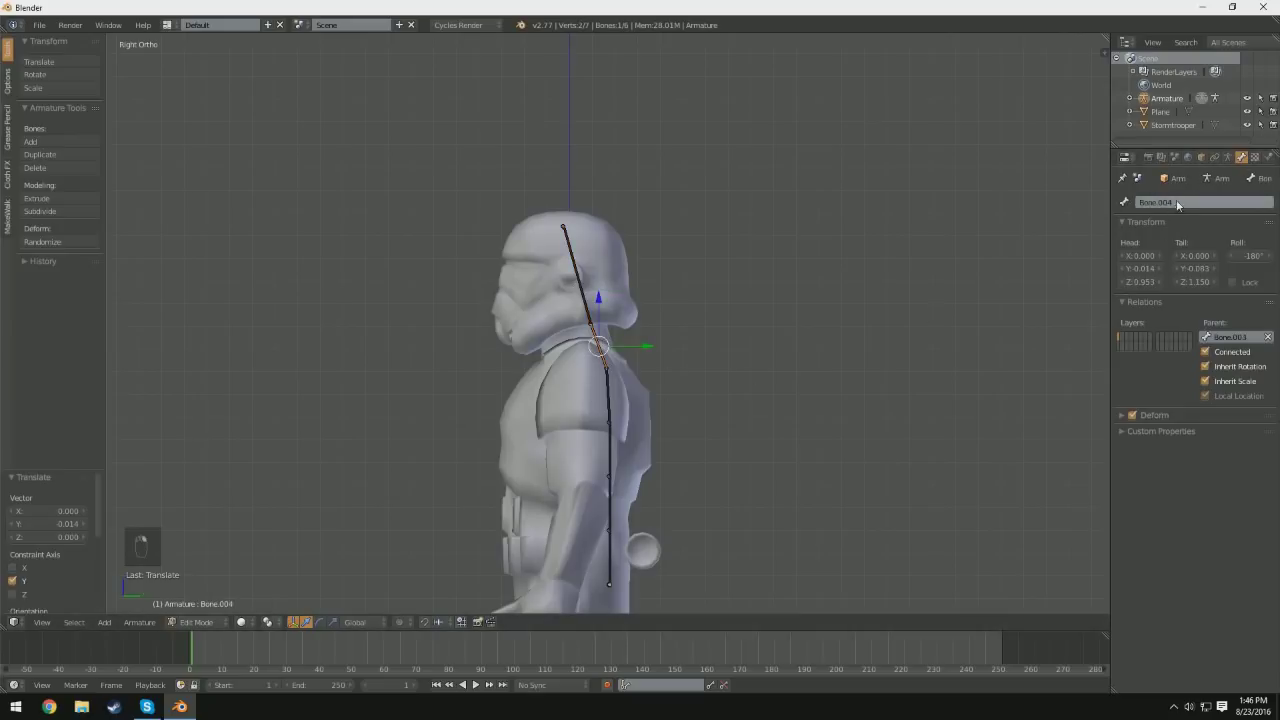
text(Neck)
key(Return)
Step: Extrude a shoulder bone about 0.353 along negative X from the joint at the base of the neck
middle_drag(760, 290, 607, 302)
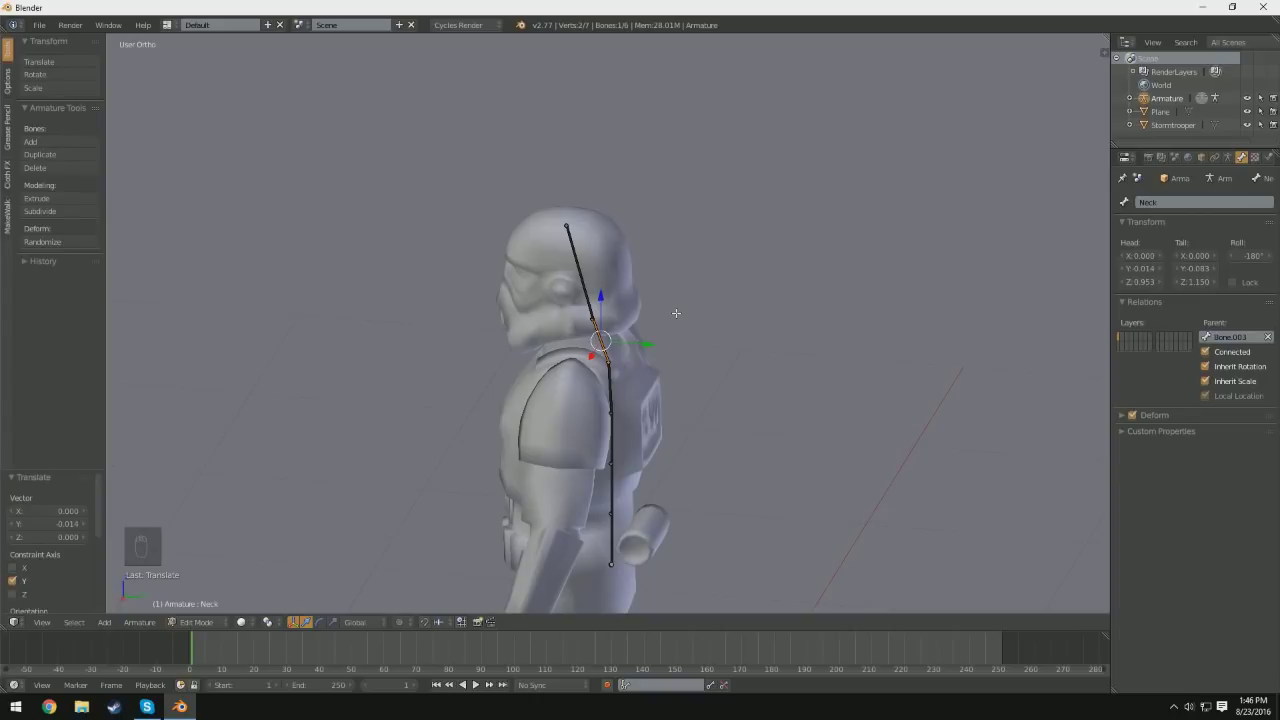
middle_drag(651, 405, 271, 403)
mouse_move(607, 431)
middle_down()
mouse_move(588, 405)
mouse_move(601, 434)
middle_up()
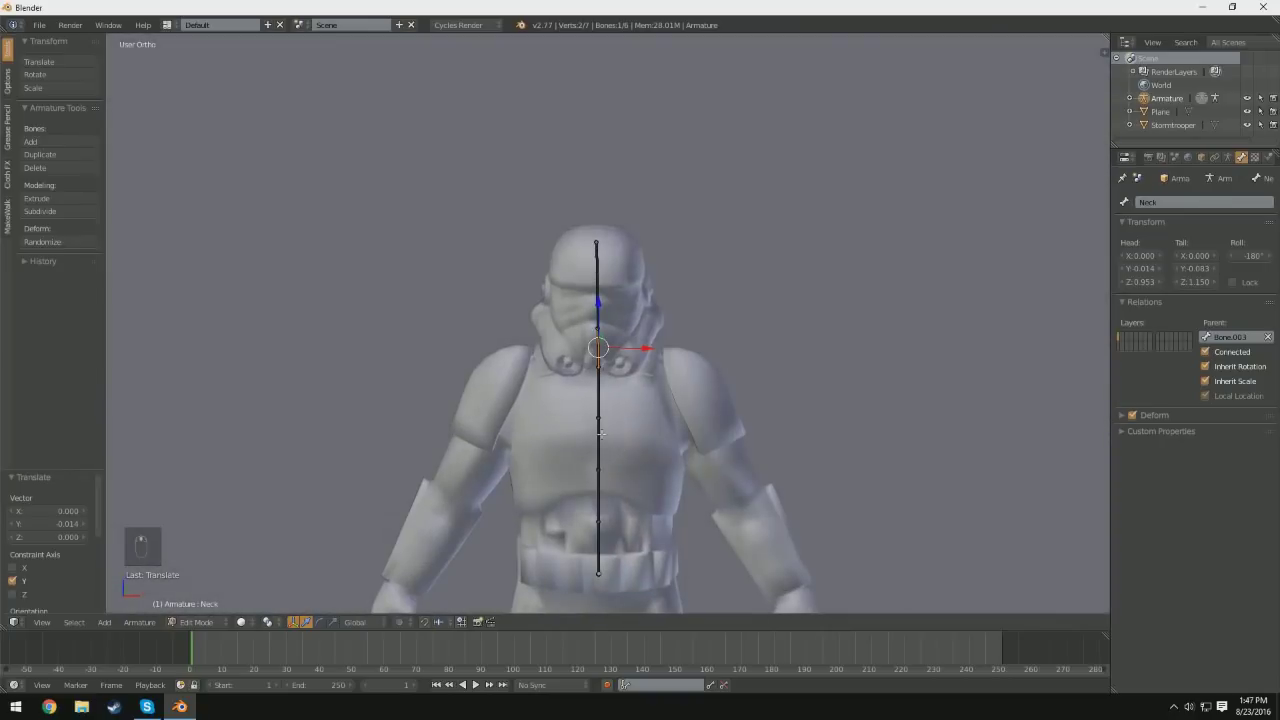
key(KP_1)
scroll(600, 432, up, 5)
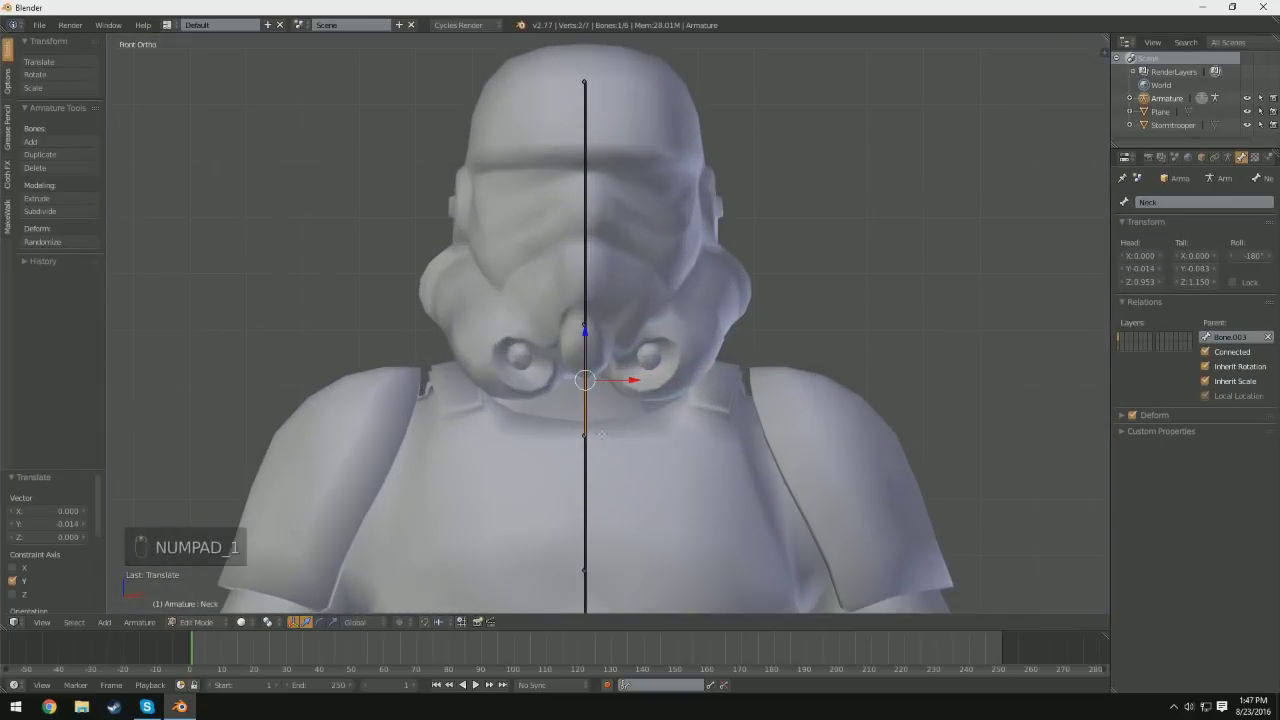
right_click(588, 436)
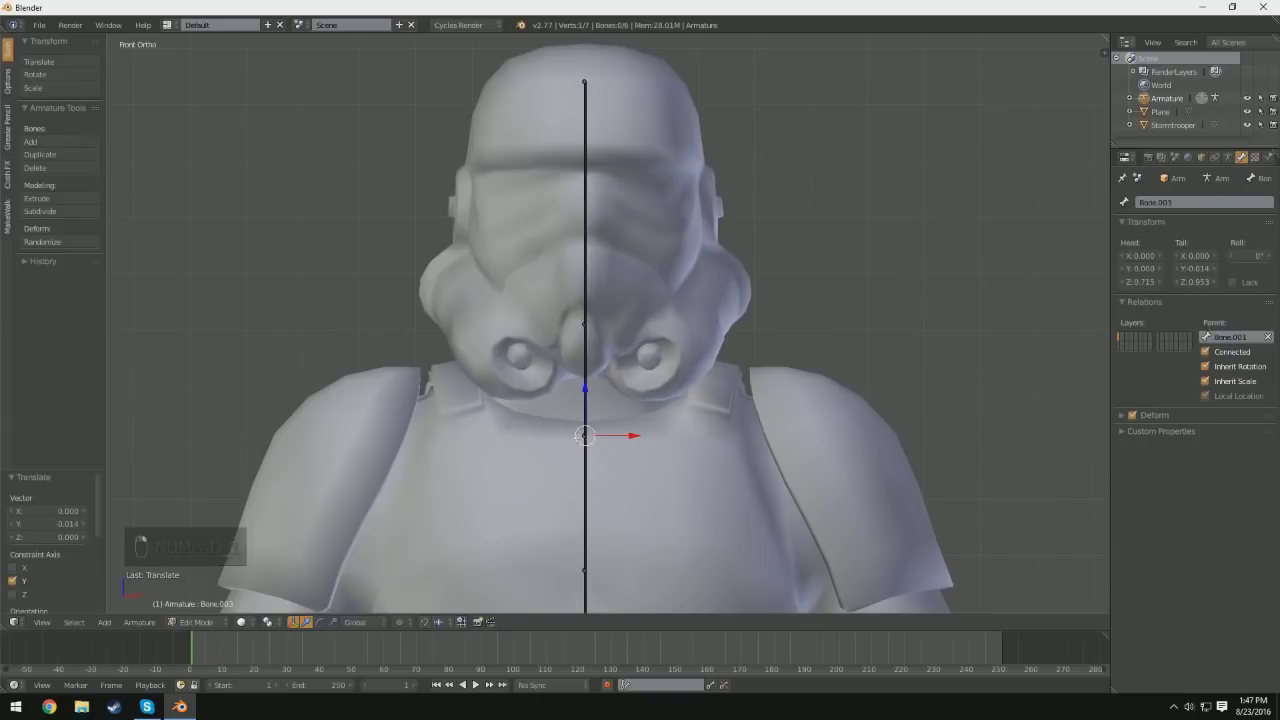
scroll(588, 393, down, 4)
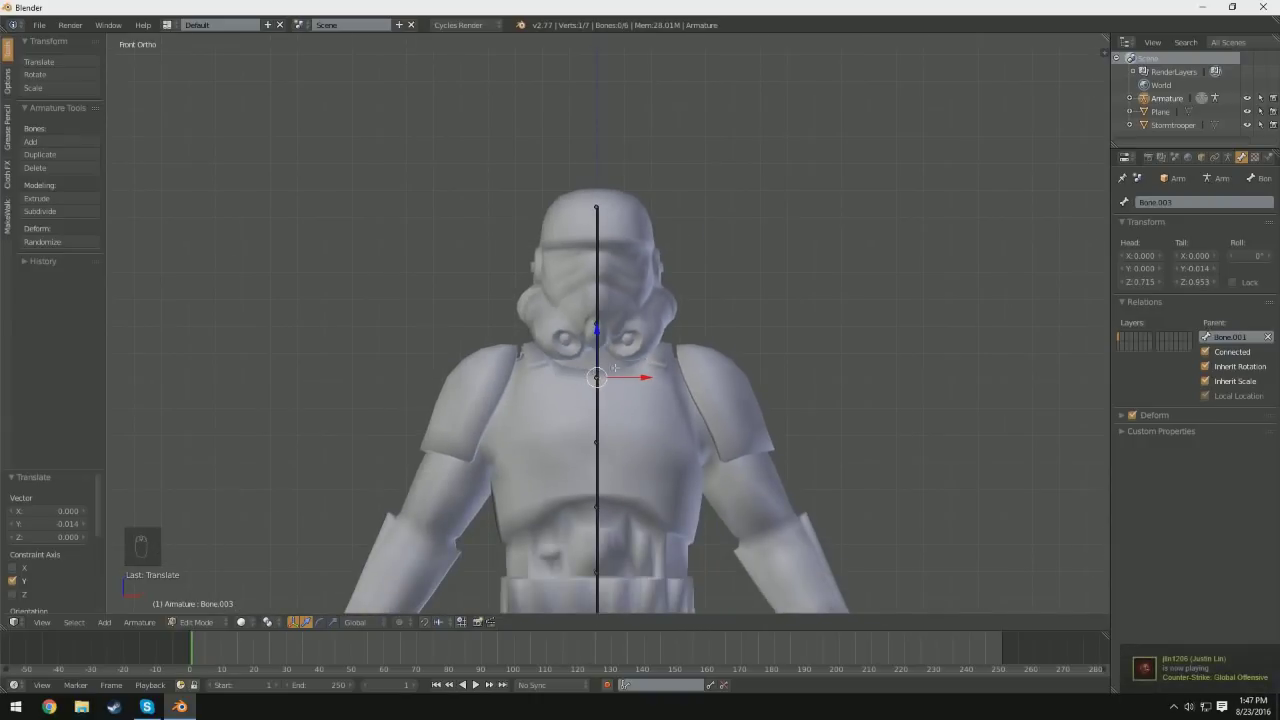
scroll(548, 353, up, 3)
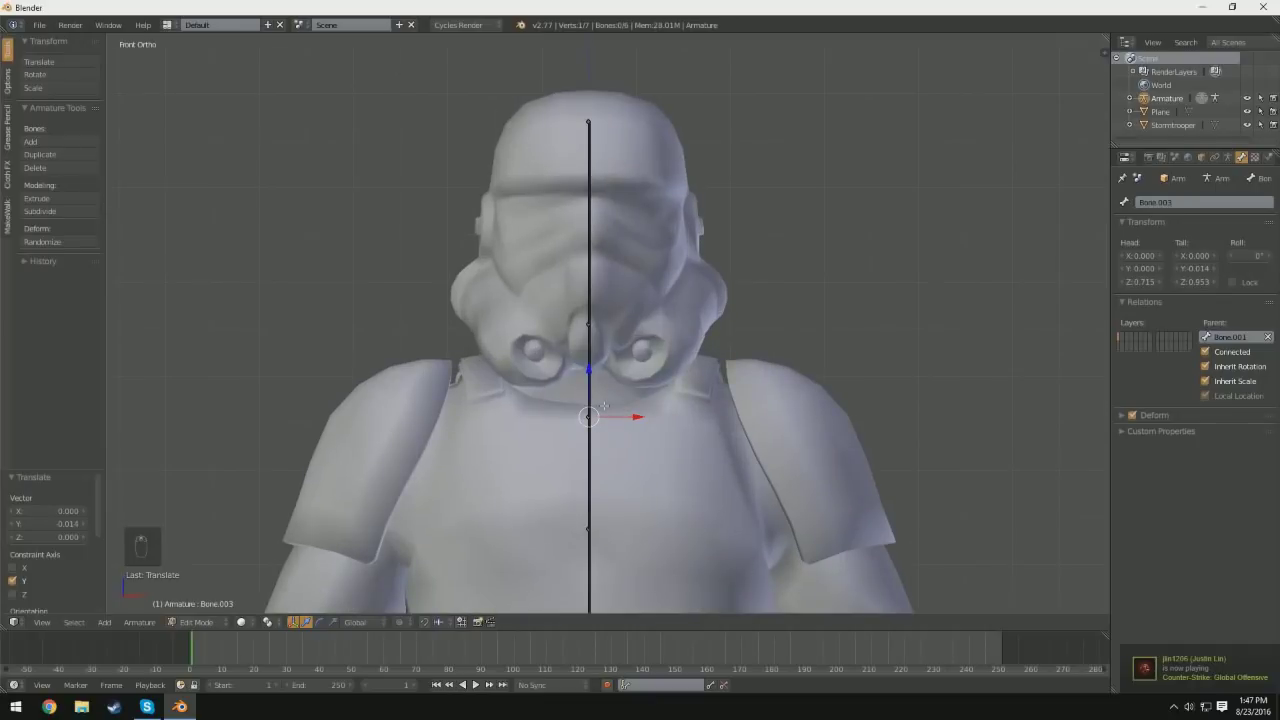
scroll(630, 418, down, 2)
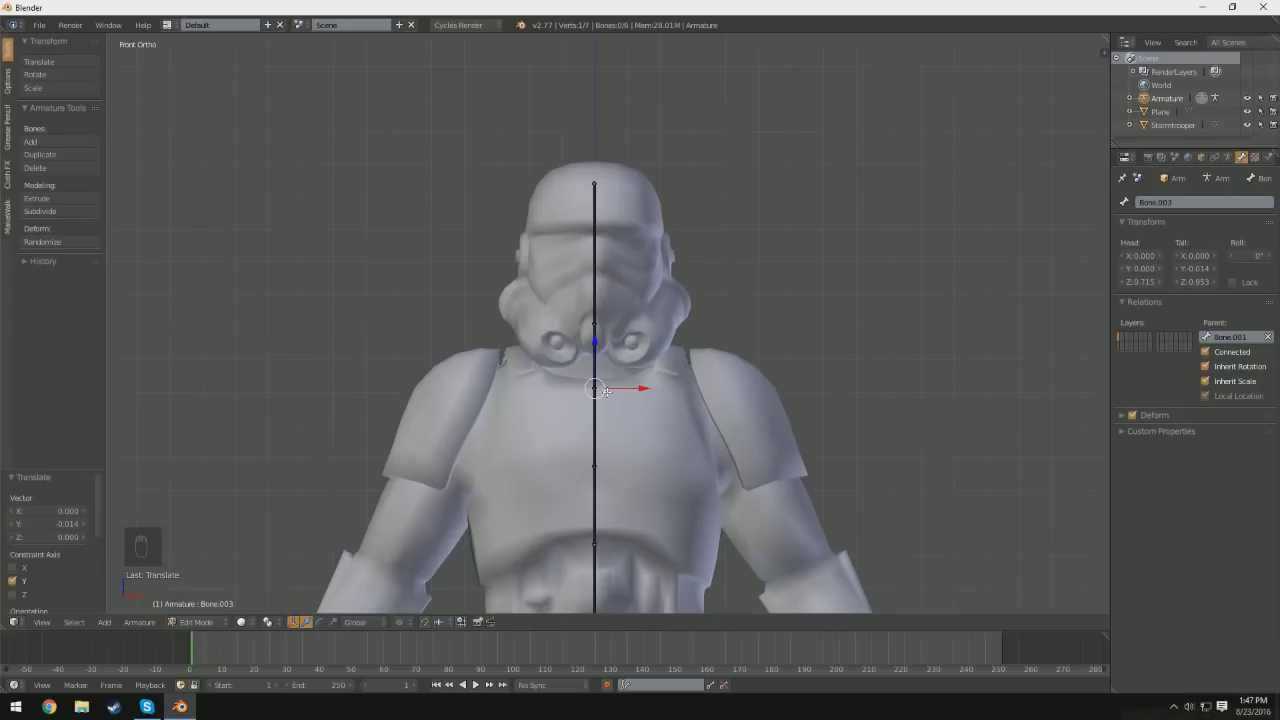
key(e)
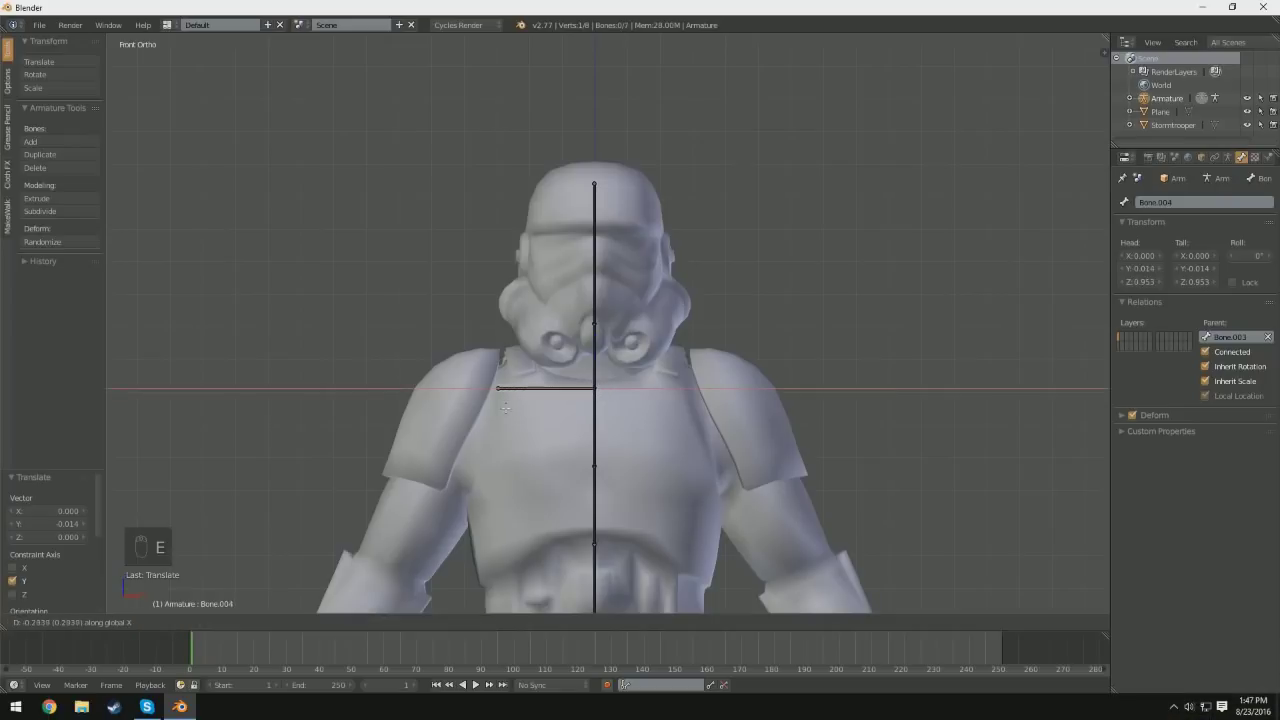
click(493, 413)
Step: Extrude the opposite shoulder bone about 0.367 along positive X from the same neck base joint
right_click(595, 388)
key(e)
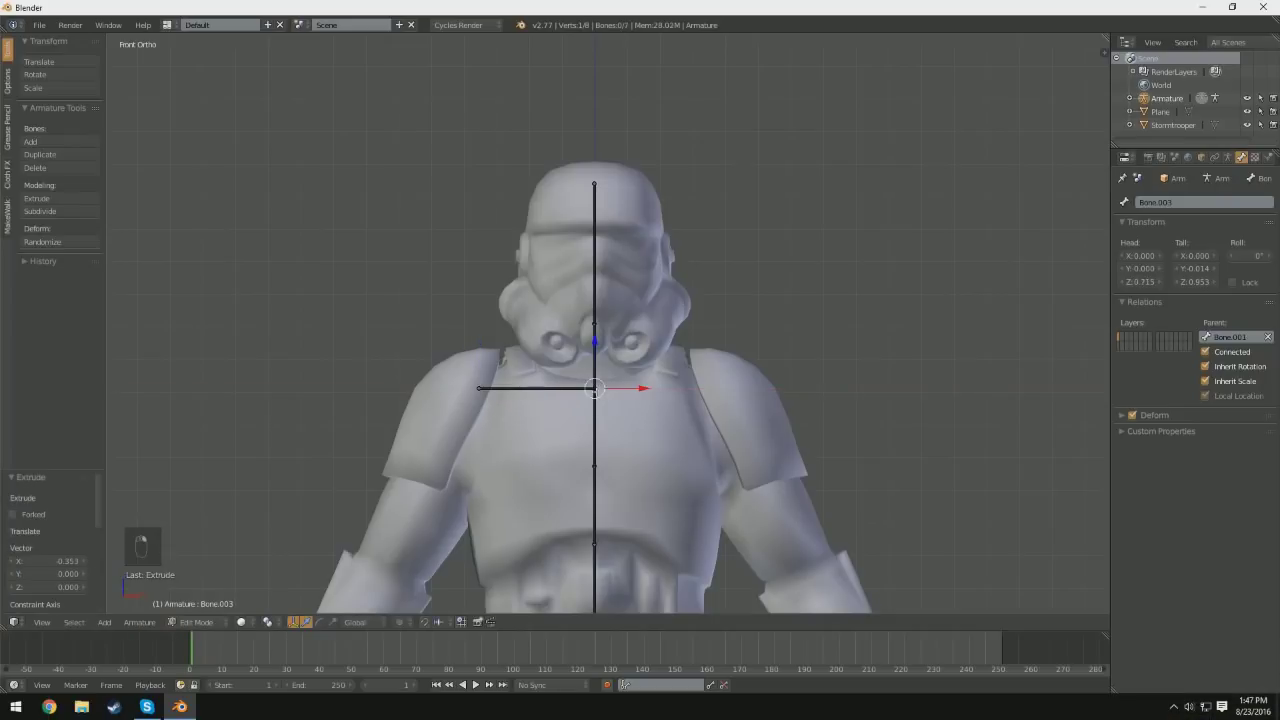
key(x)
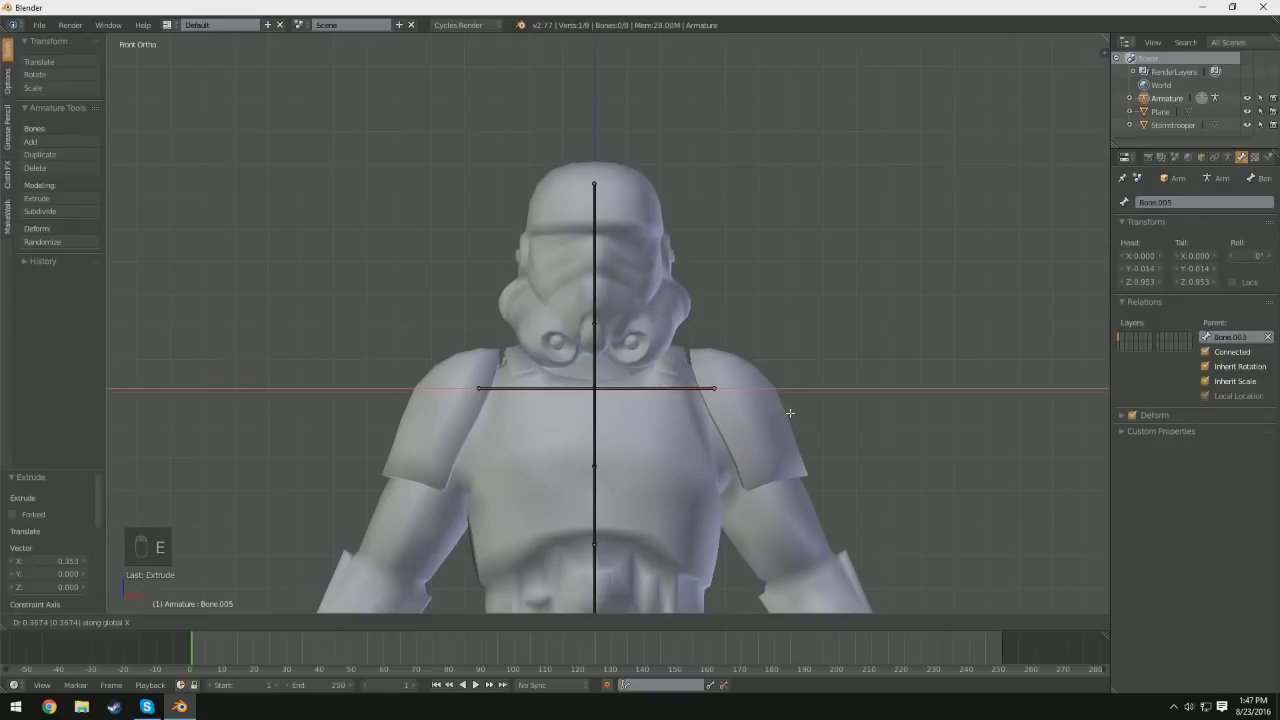
click(790, 413)
scroll(777, 418, down, 3)
scroll(727, 439, up, 3)
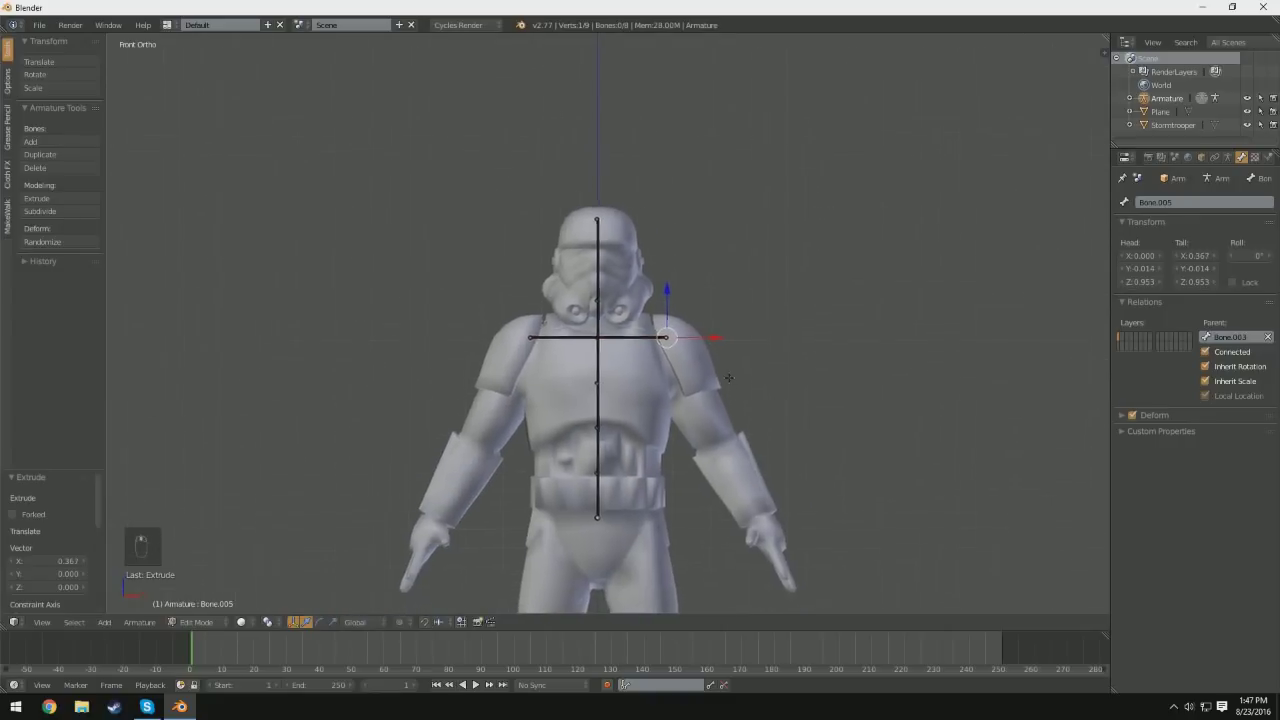
Step: Select the outer ends of both shoulder bones and extrude upper arm bones about 0.6 downward along Z
right_click(397, 241)
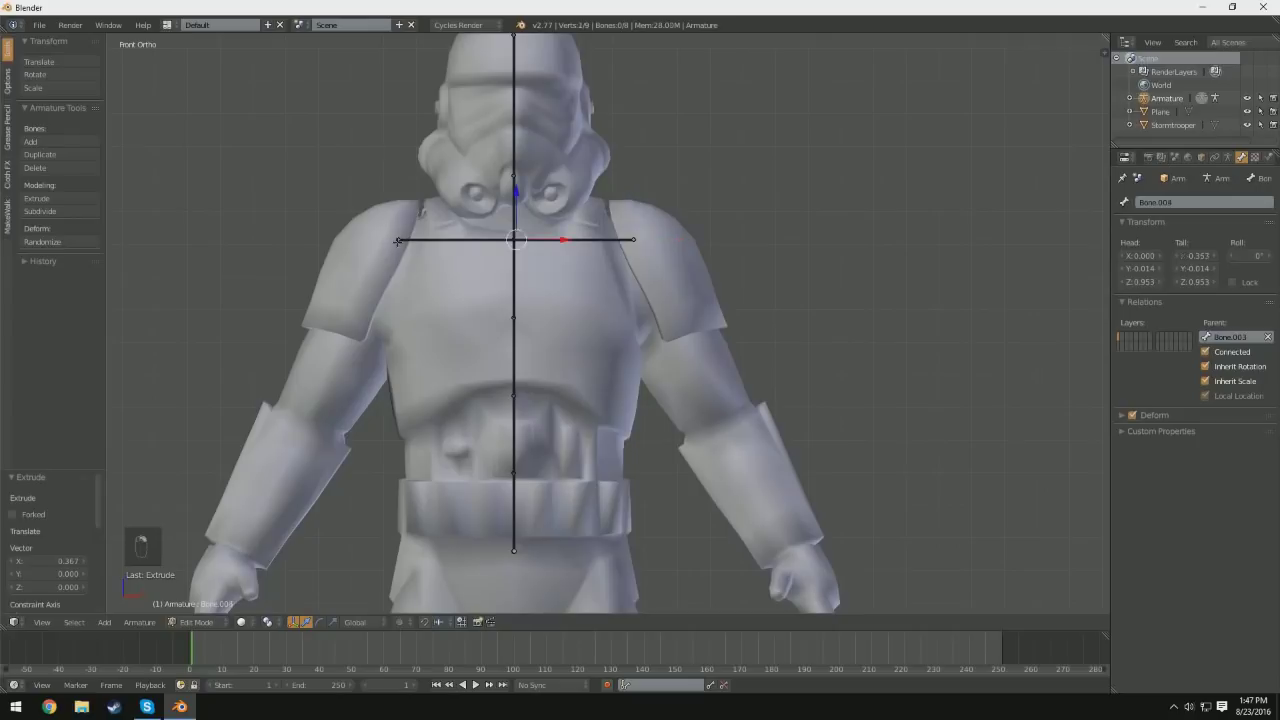
key(e)
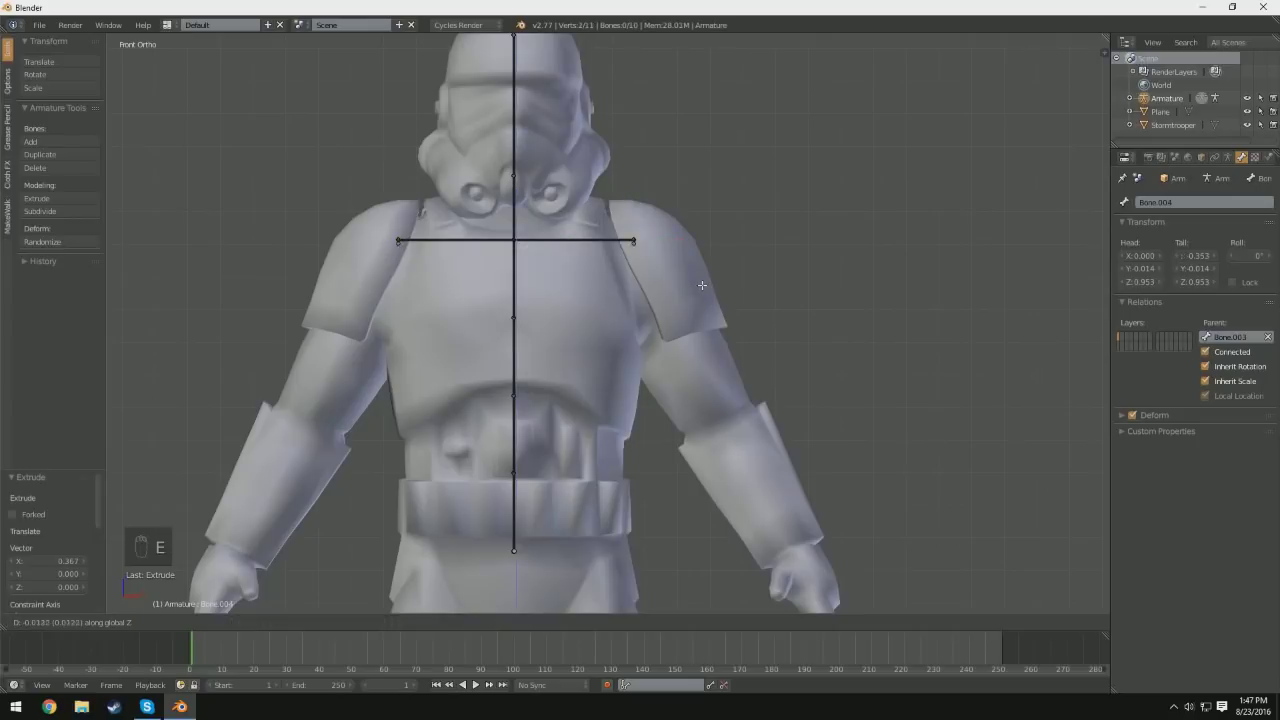
key(z)
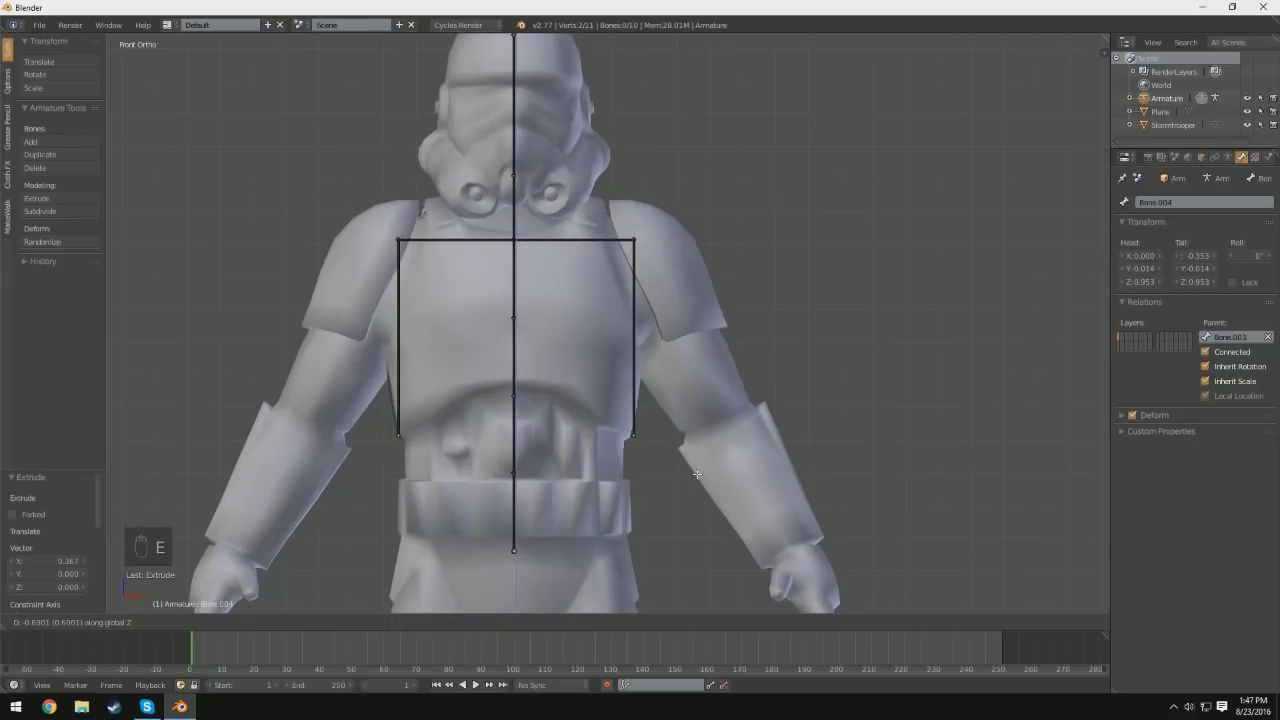
click(697, 474)
Step: Fit the upper arm ends to the elbows by scaling them 1.844 along X, raising them about 0.067 and scaling them 0.962 along X
key(s)
key(x)
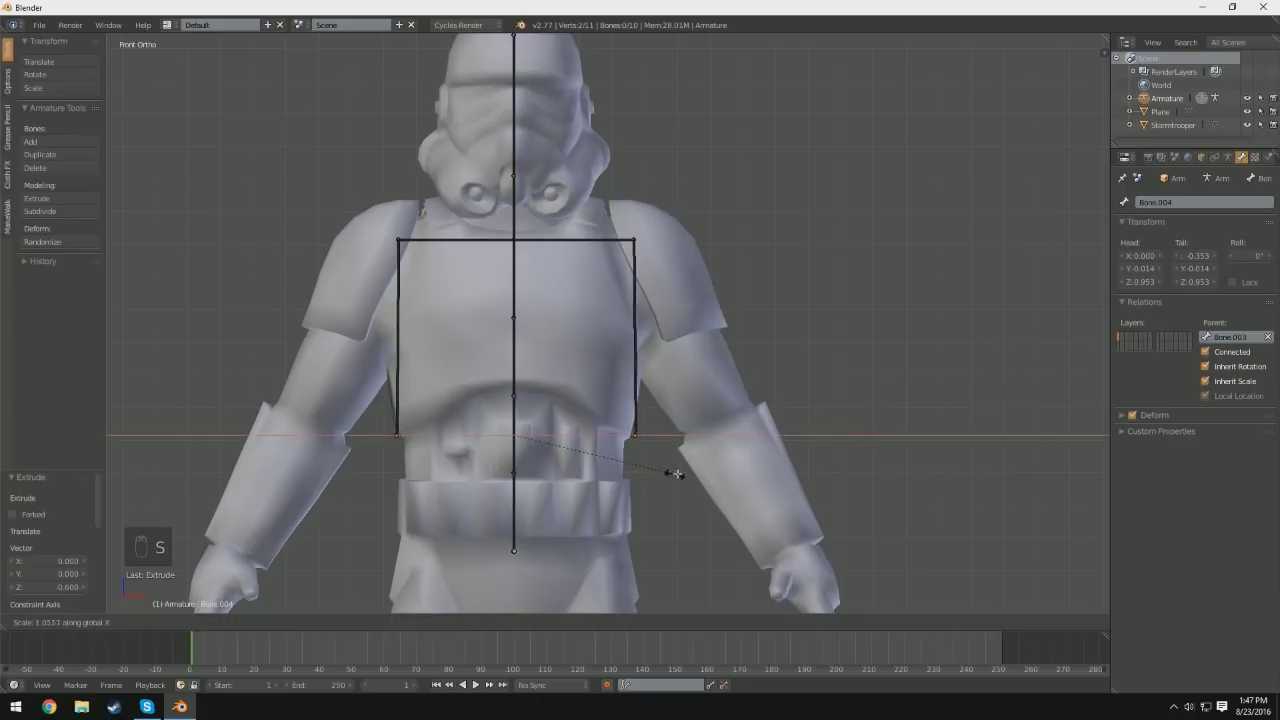
click(810, 467)
key(g)
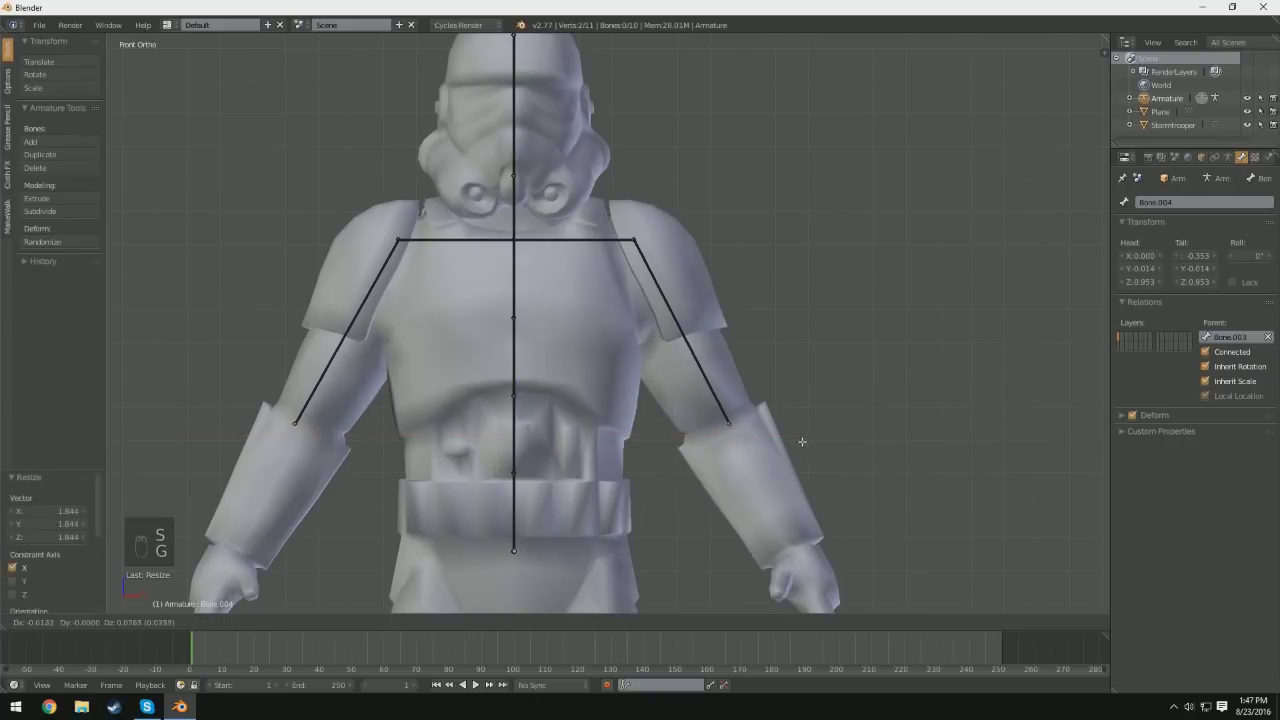
click(806, 434)
key(s)
key(x)
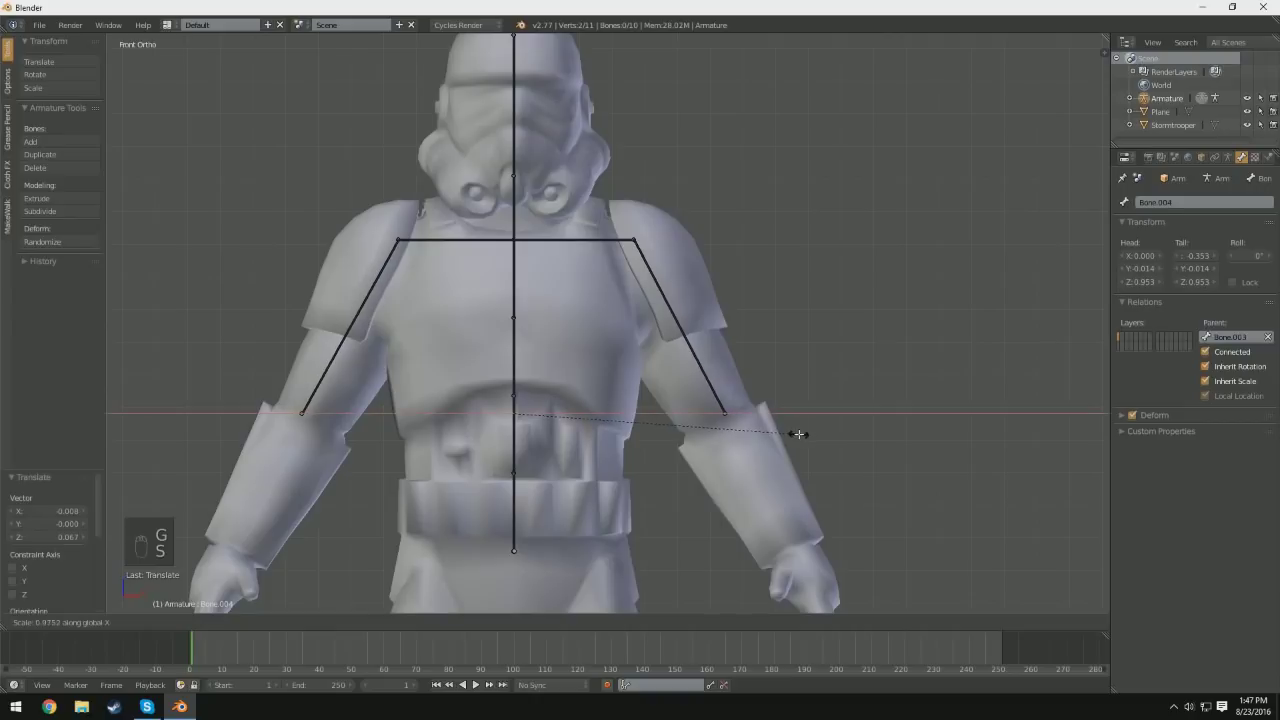
click(795, 435)
Step: Check each upper arm bone and raise the joint at the base of the neck about 0.045 along Z
right_click(374, 281)
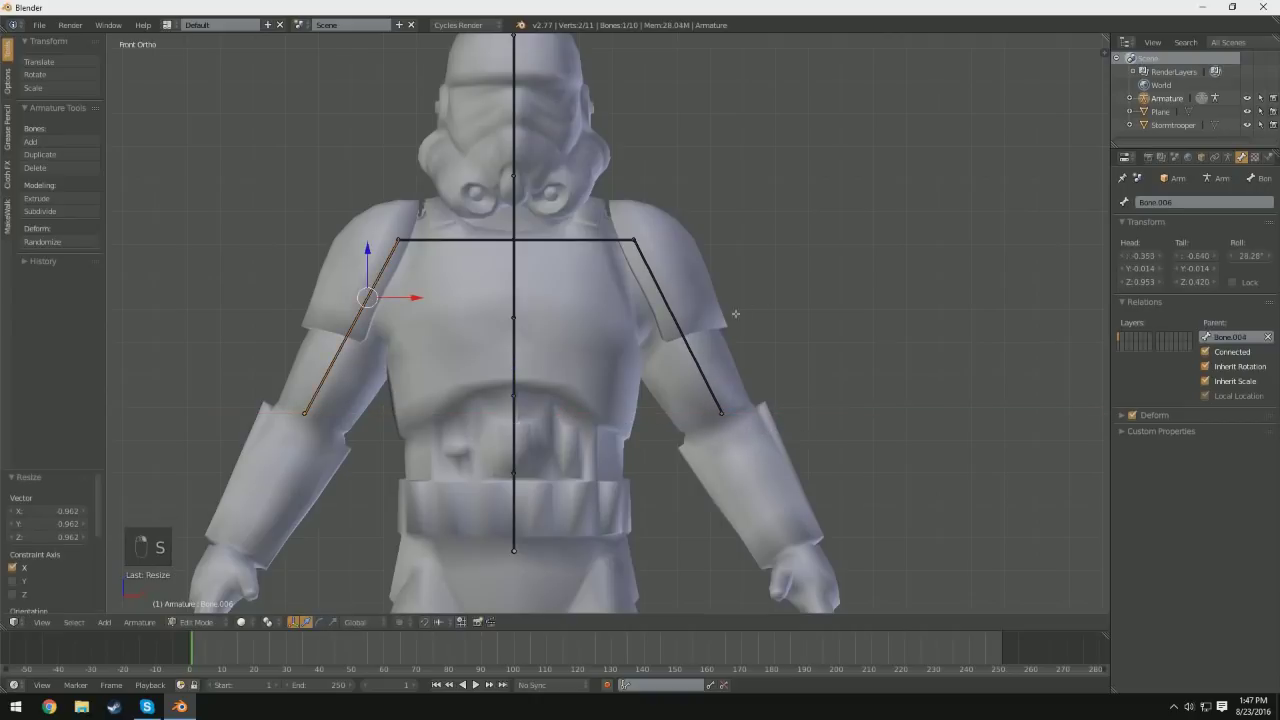
right_click(684, 326)
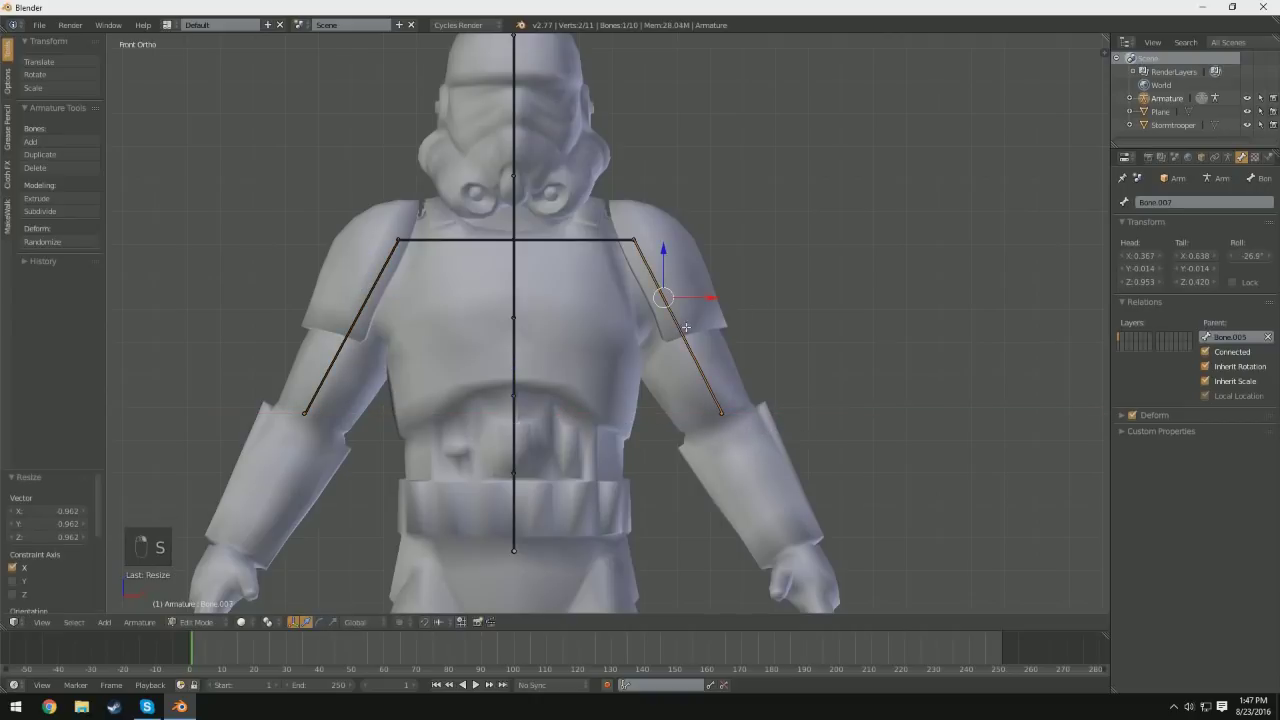
right_click(510, 245)
drag(512, 198, 513, 185)
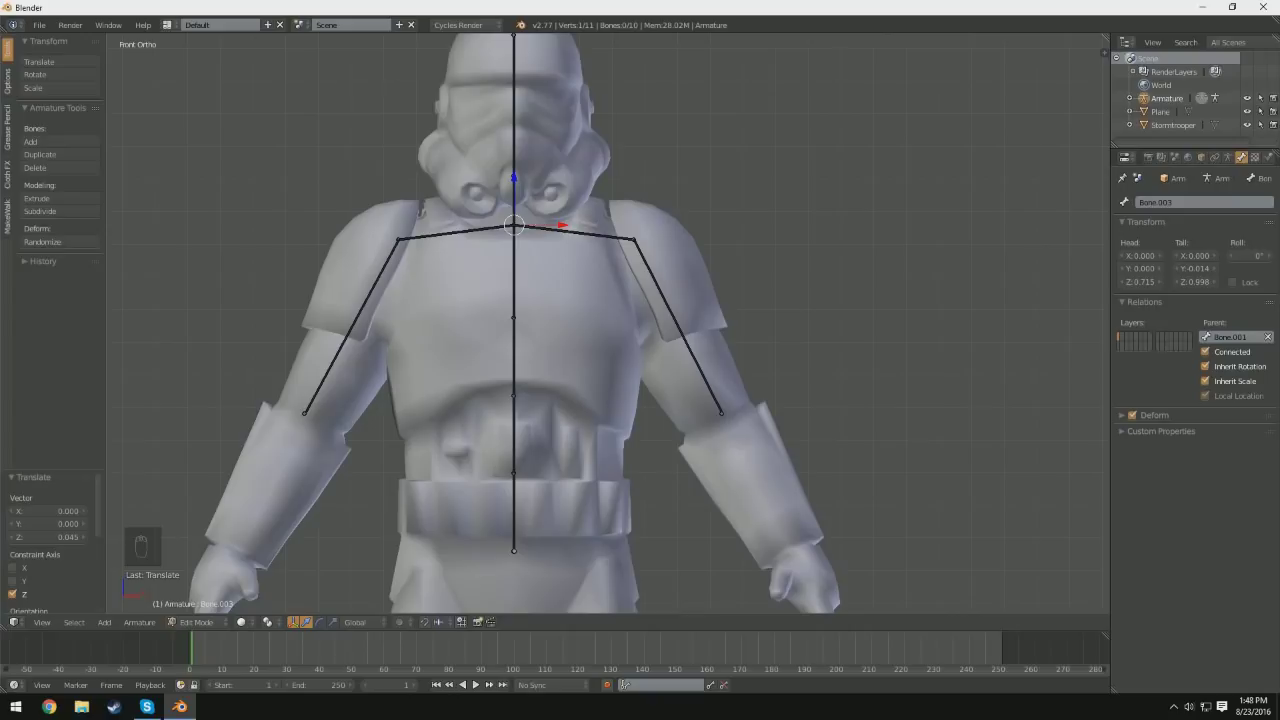
right_click(517, 315)
key(e)
click(635, 444)
middle_drag(636, 446, 697, 509)
key(ctrl+z)
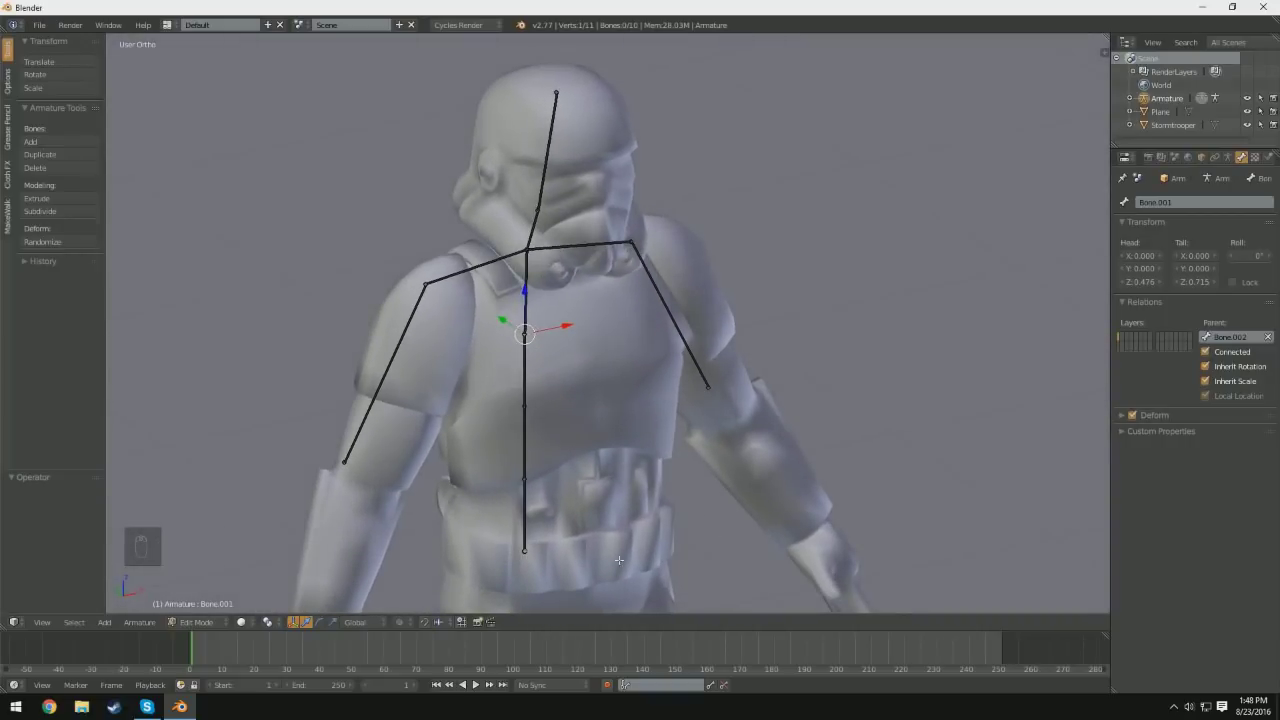
Step: Select both elbow joints and move them about 0.092 forward along Y into the arms
middle_drag(619, 560, 570, 534)
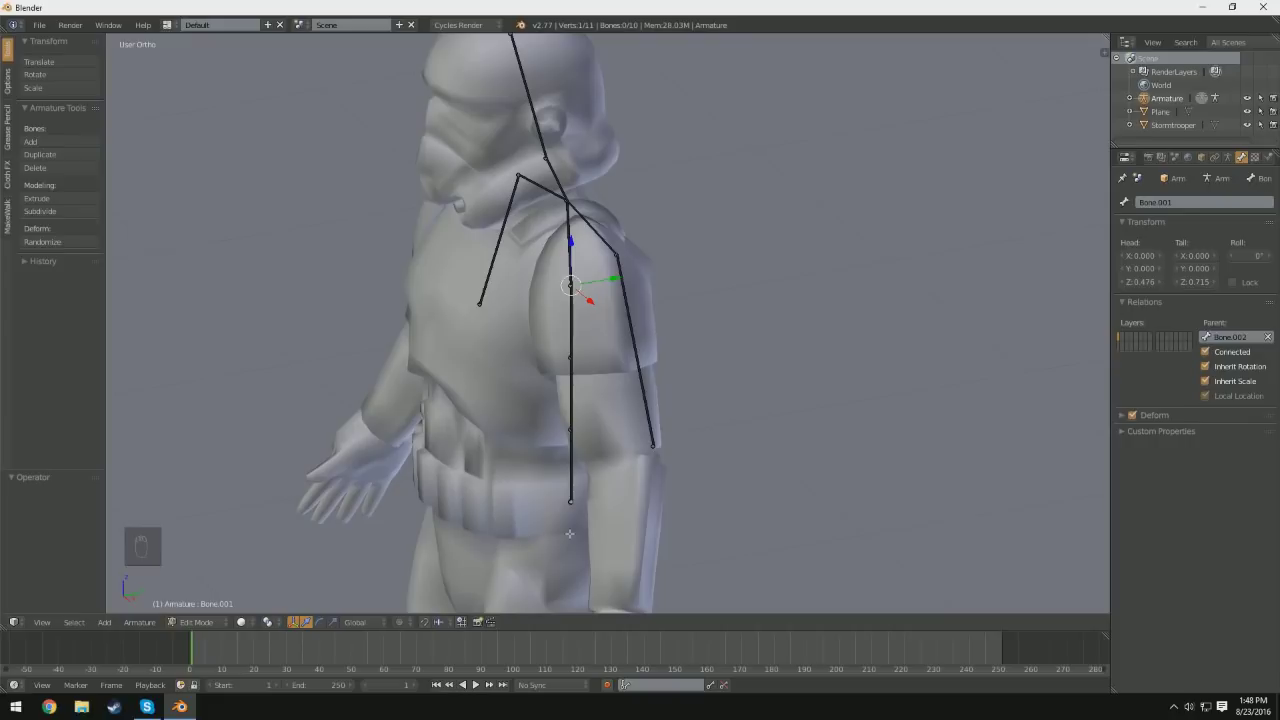
key(KP_3)
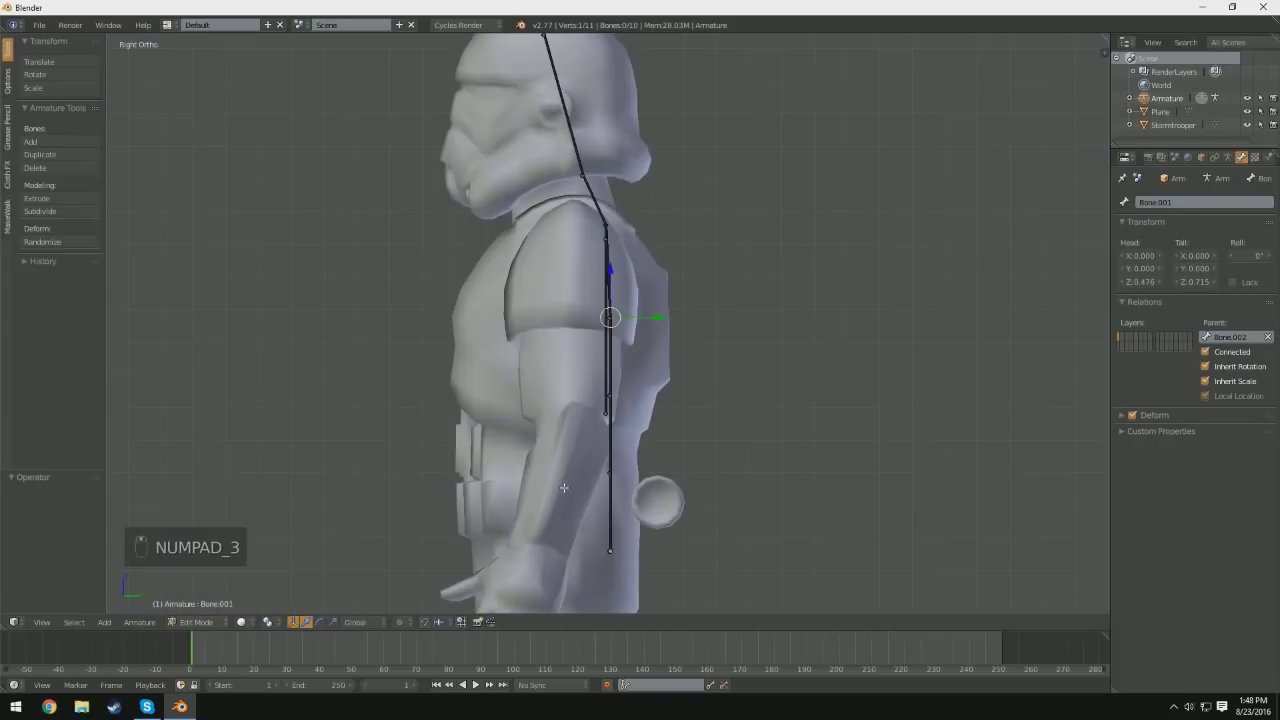
scroll(564, 487, up, 4)
right_click(603, 510)
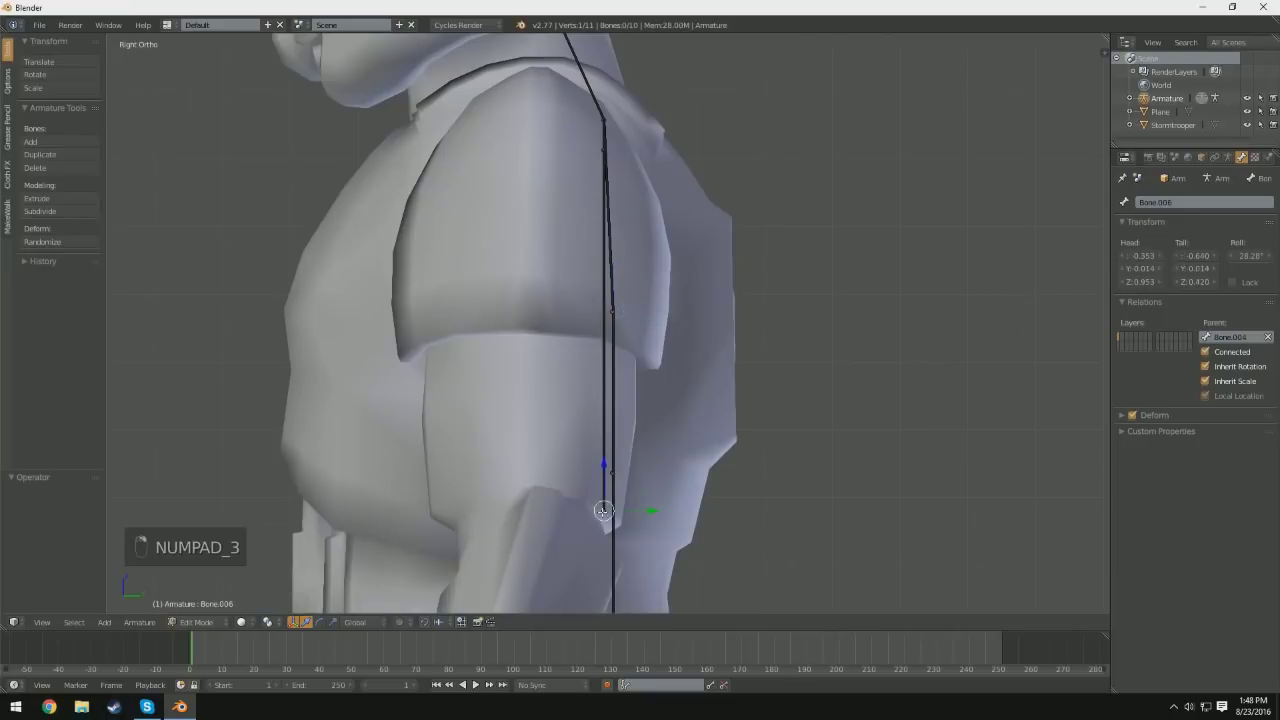
scroll(603, 510, down, 3)
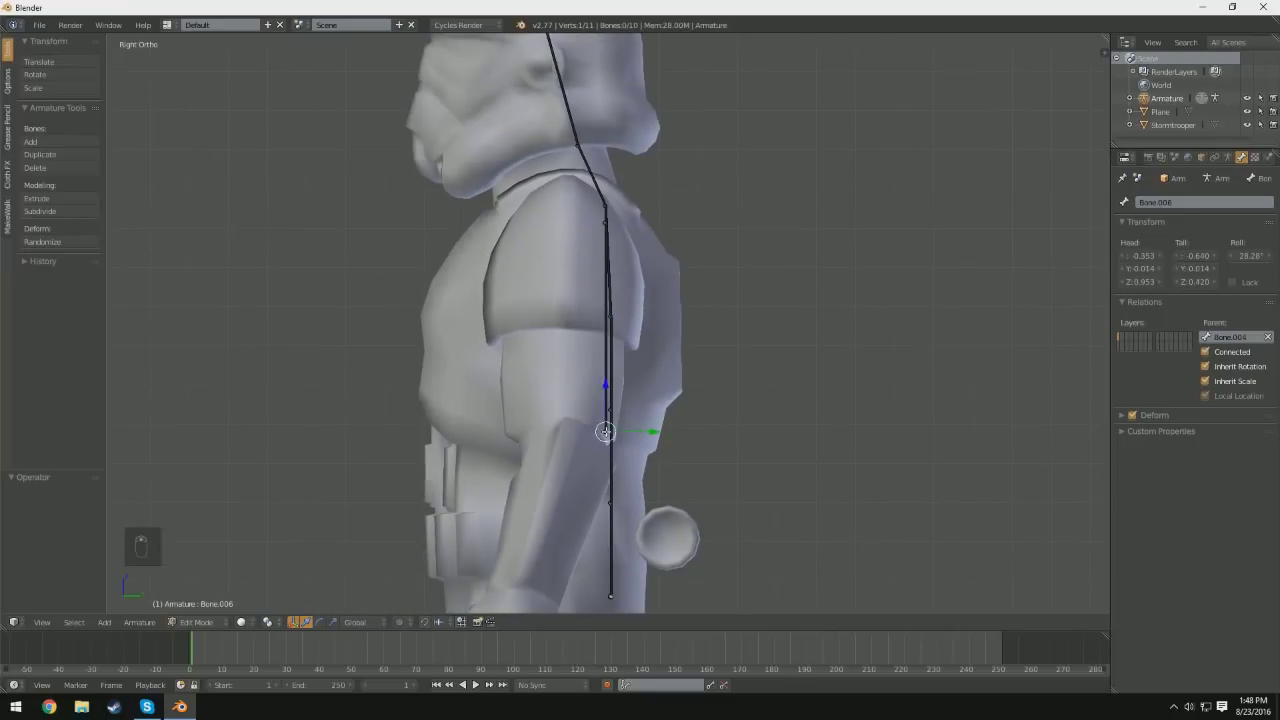
middle_drag(598, 434, 653, 473)
right_click(653, 469)
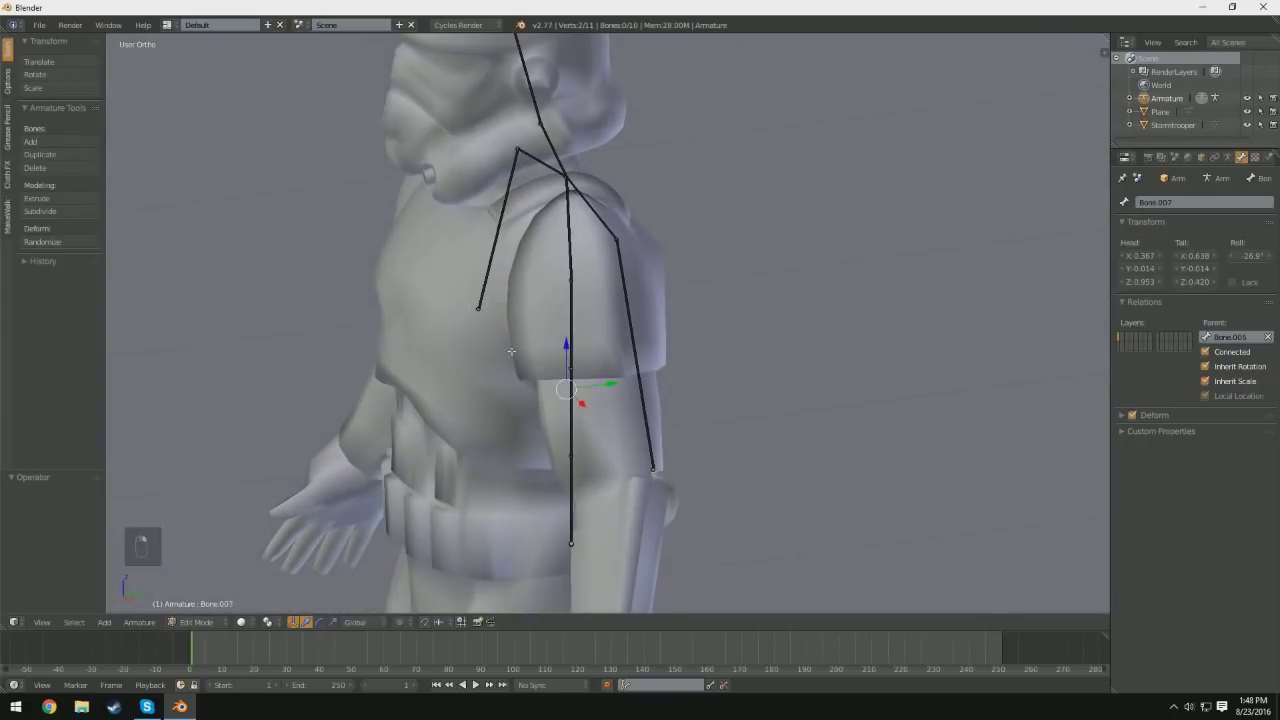
drag(611, 383, 580, 411)
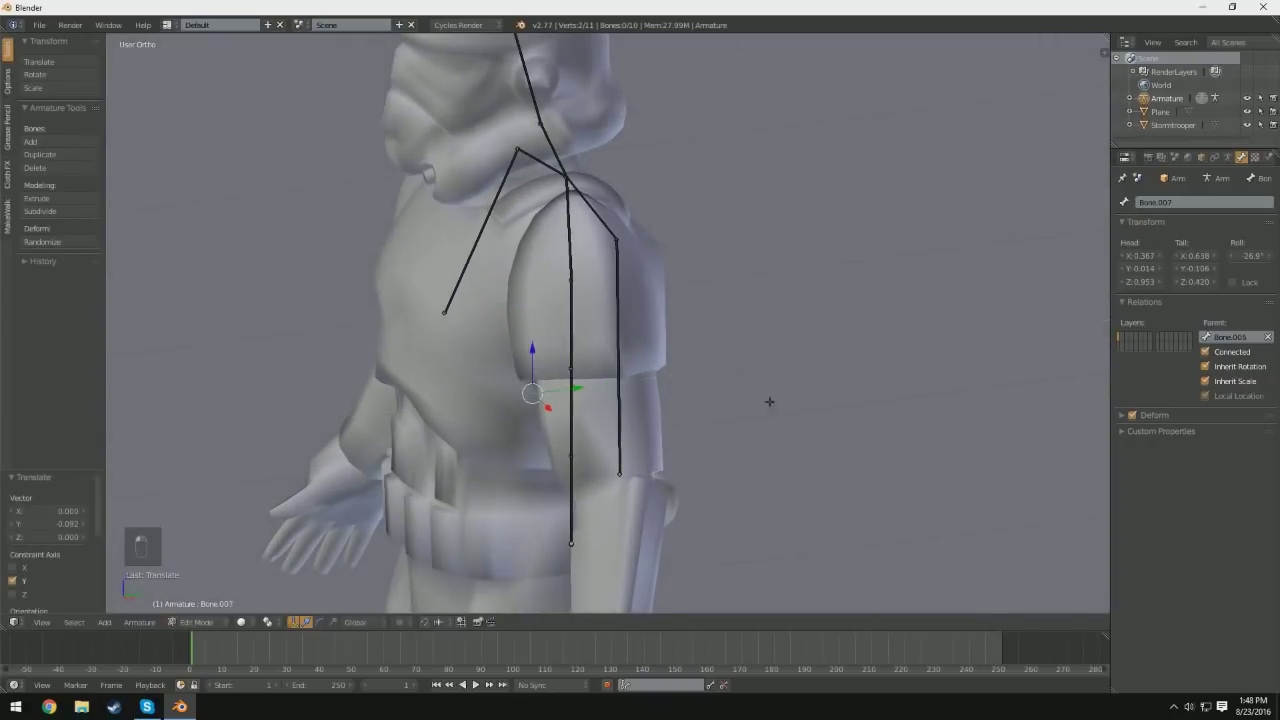
Step: Select both shoulder joints and shift them forward along Y by about 0.042 and another 0.026
mouse_move(769, 403)
middle_down()
mouse_move(720, 381)
mouse_move(757, 383)
mouse_move(760, 400)
middle_up()
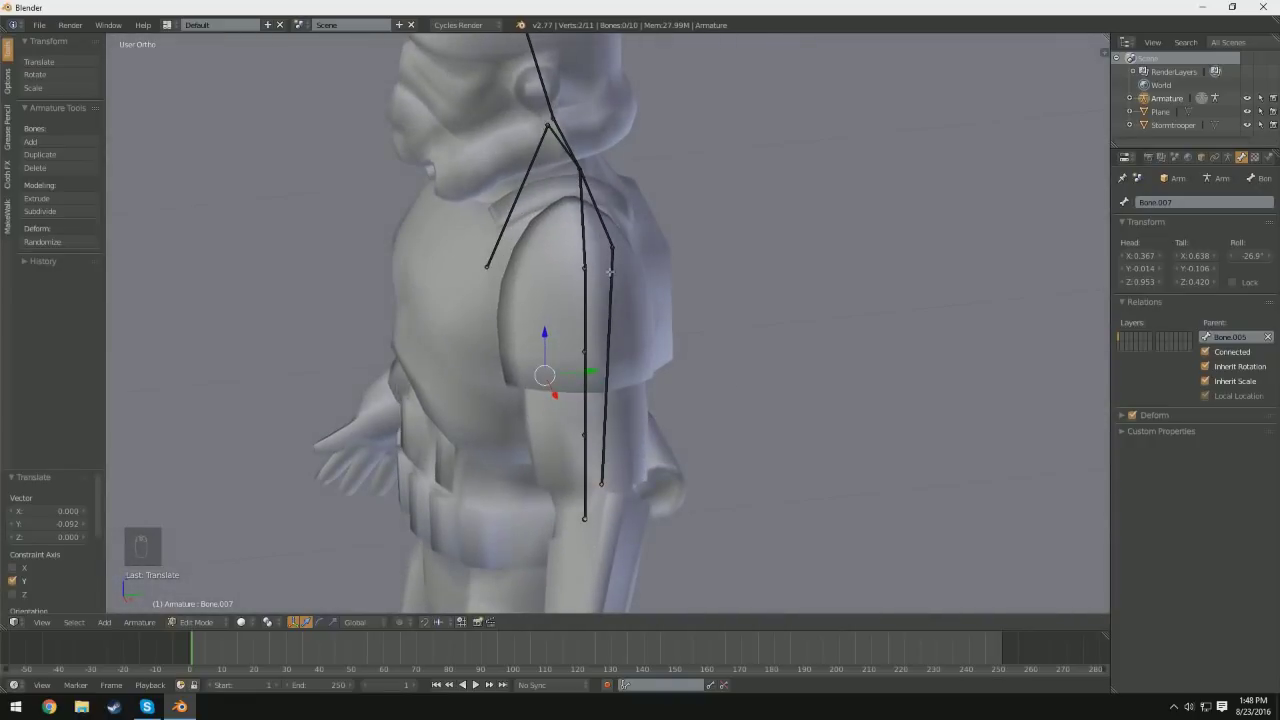
right_click(612, 248)
right_click(568, 144)
drag(628, 185, 611, 191)
mouse_move(644, 198)
middle_down()
mouse_move(611, 204)
mouse_move(606, 192)
mouse_move(632, 198)
middle_up()
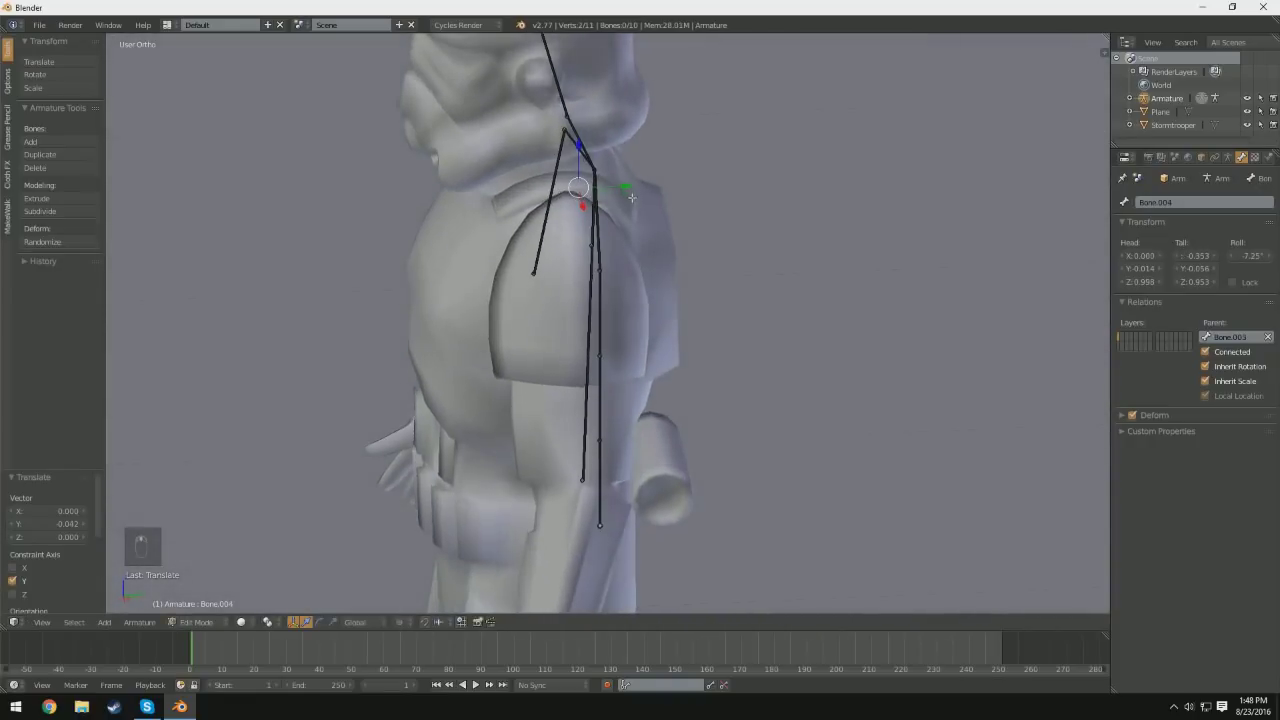
drag(632, 197, 620, 196)
middle_drag(620, 196, 737, 234)
scroll(763, 174, down, 2)
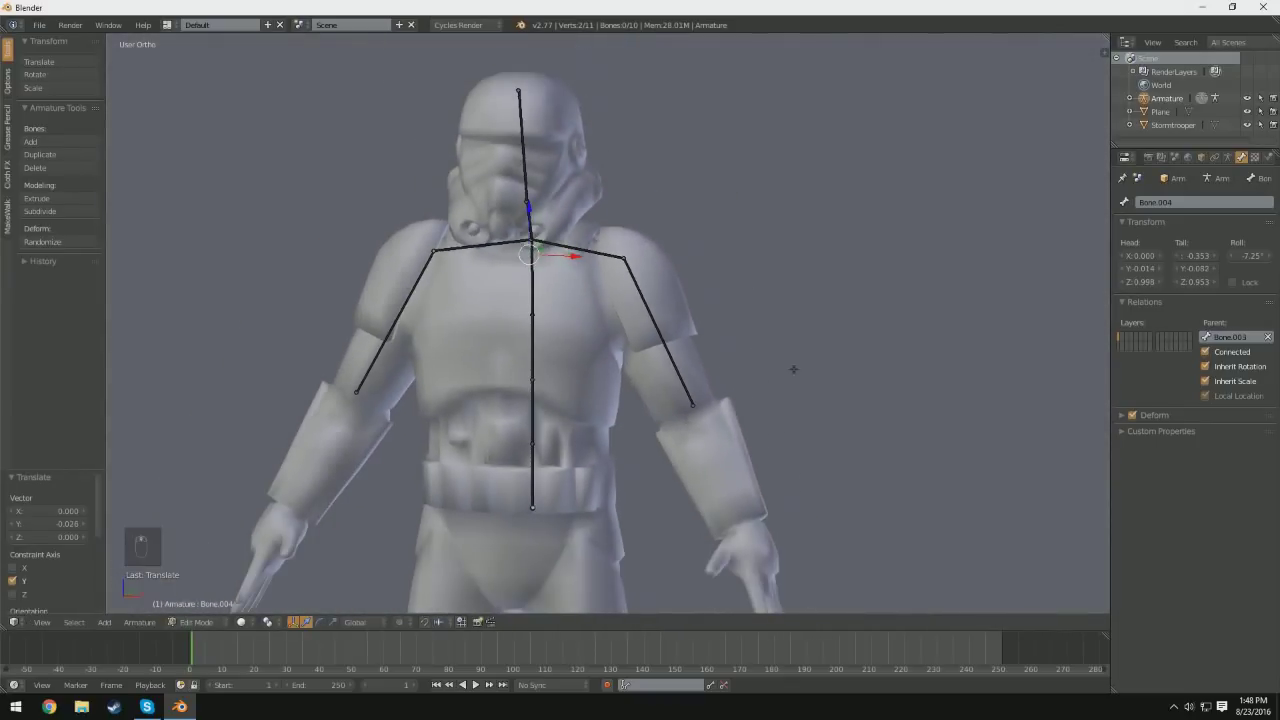
middle_drag(793, 369, 871, 325)
key(KP_1)
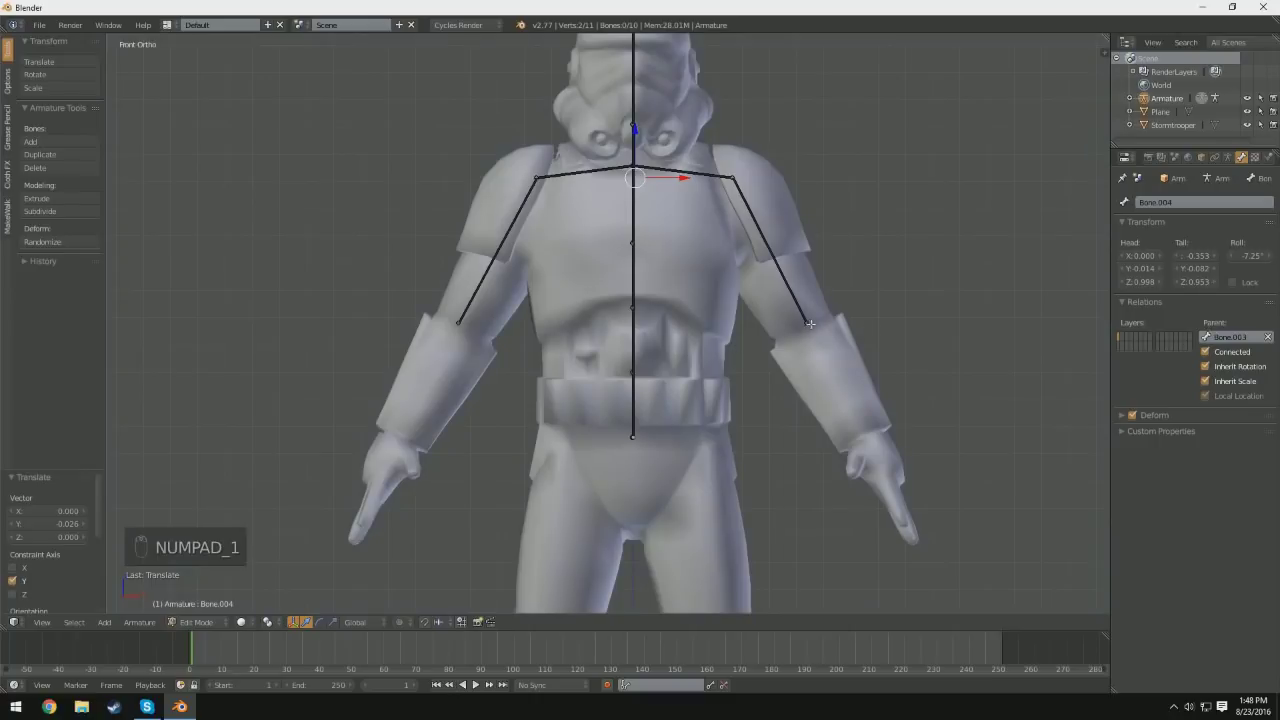
right_click(811, 324)
key(e)
click(859, 421)
key(ctrl+z)
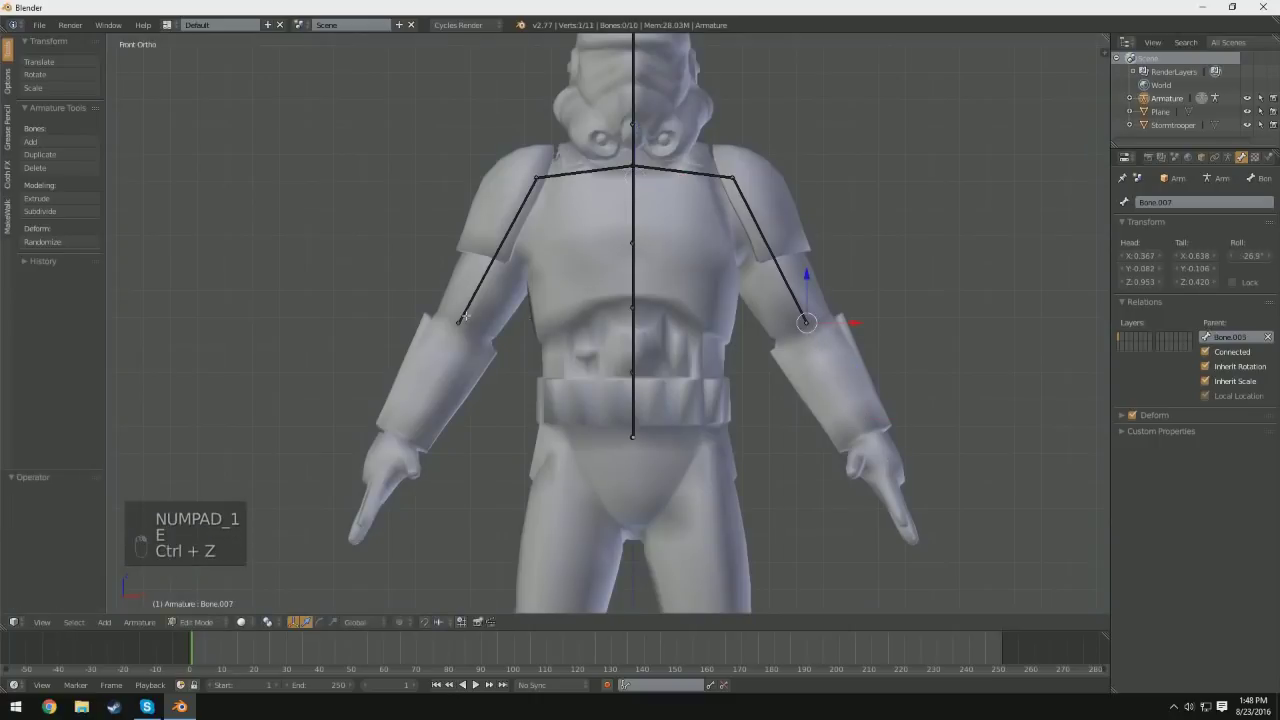
Step: With both elbow joints selected, extrude forearm bones about 0.419 downward along Z and scale their ends 1.35 along X to reach the wrists
shift+right_click(462, 319)
key(e)
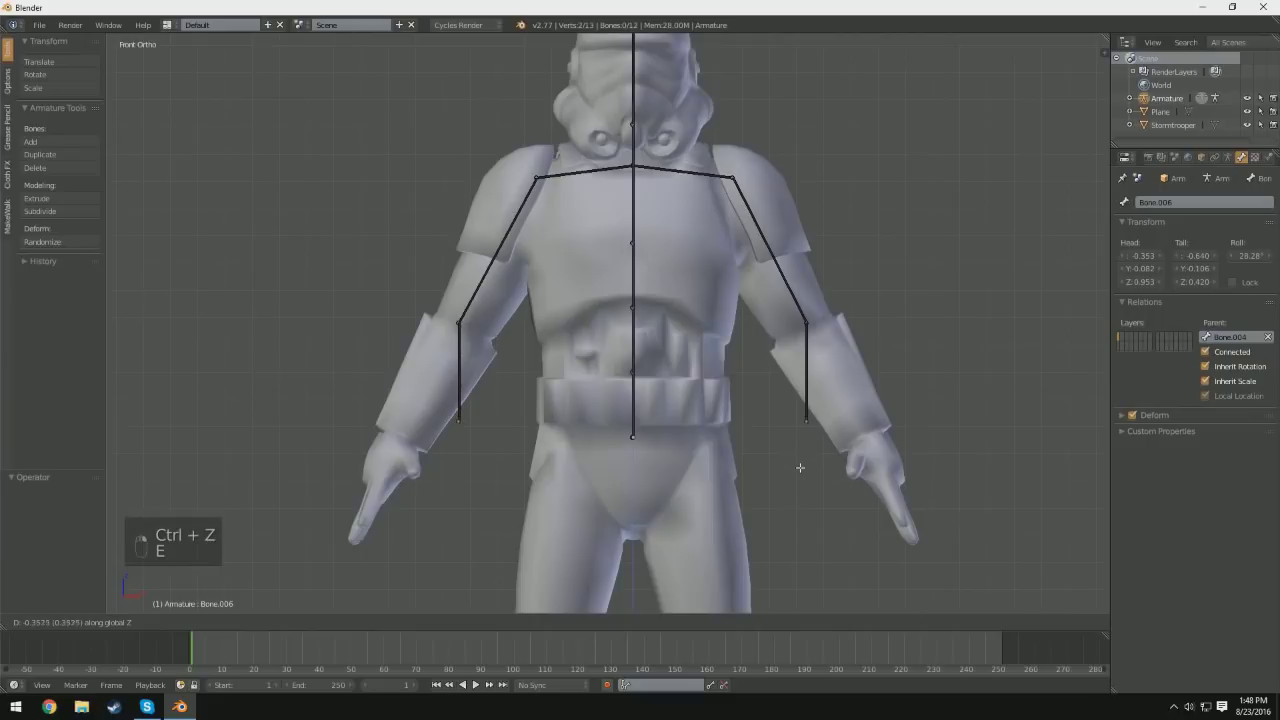
click(796, 490)
key(s)
key(x)
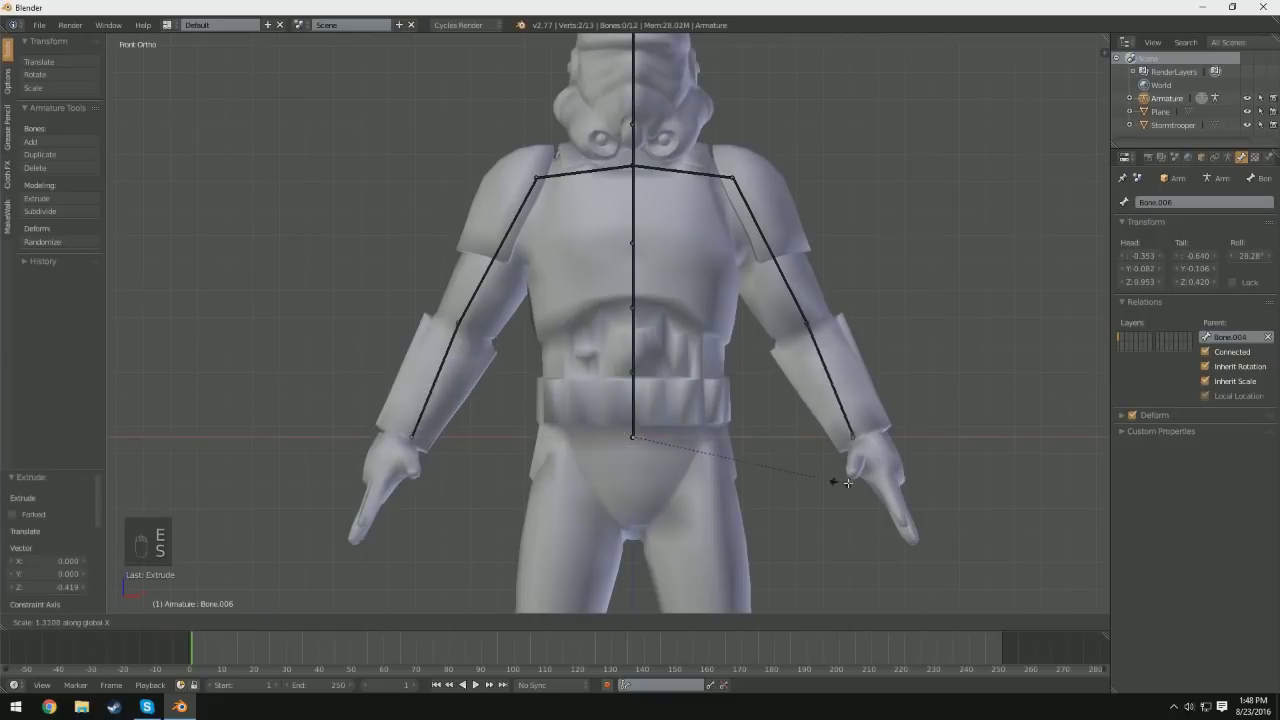
click(854, 485)
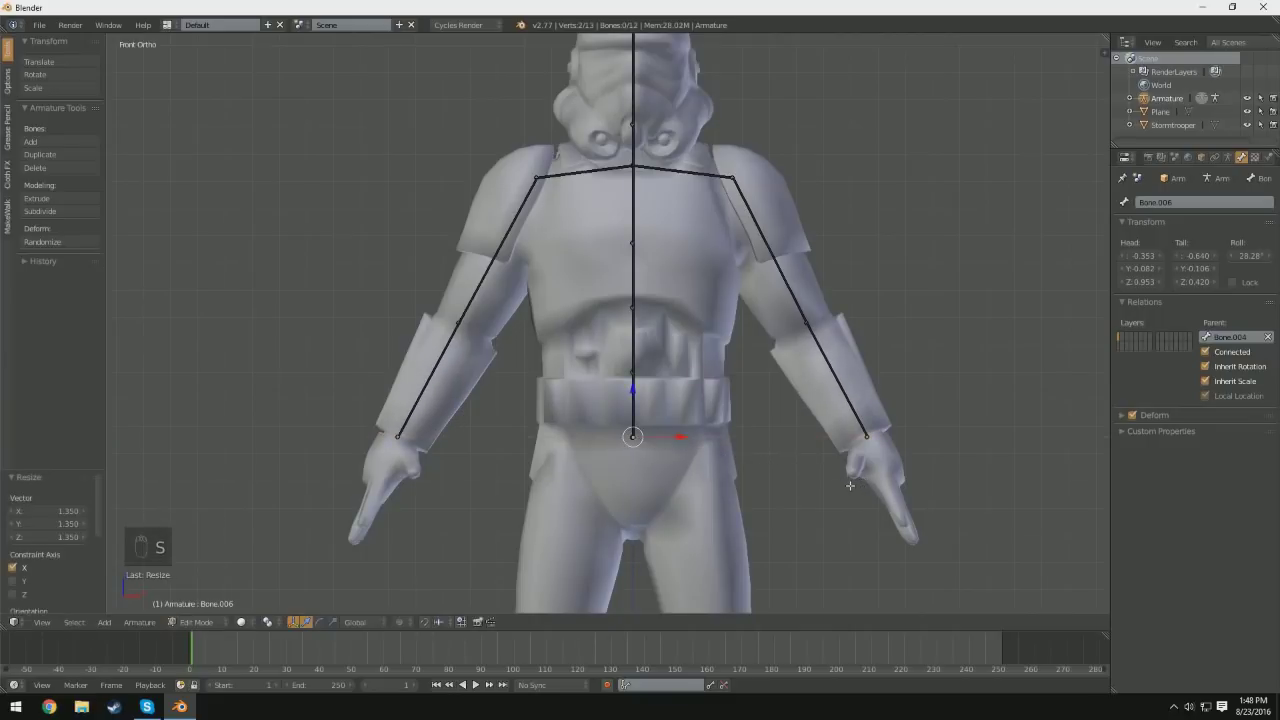
Step: Move both wrist joints about 0.115 forward along Y so the forearm bones follow the lower arms
middle_drag(910, 508, 679, 362)
key(KP_1)
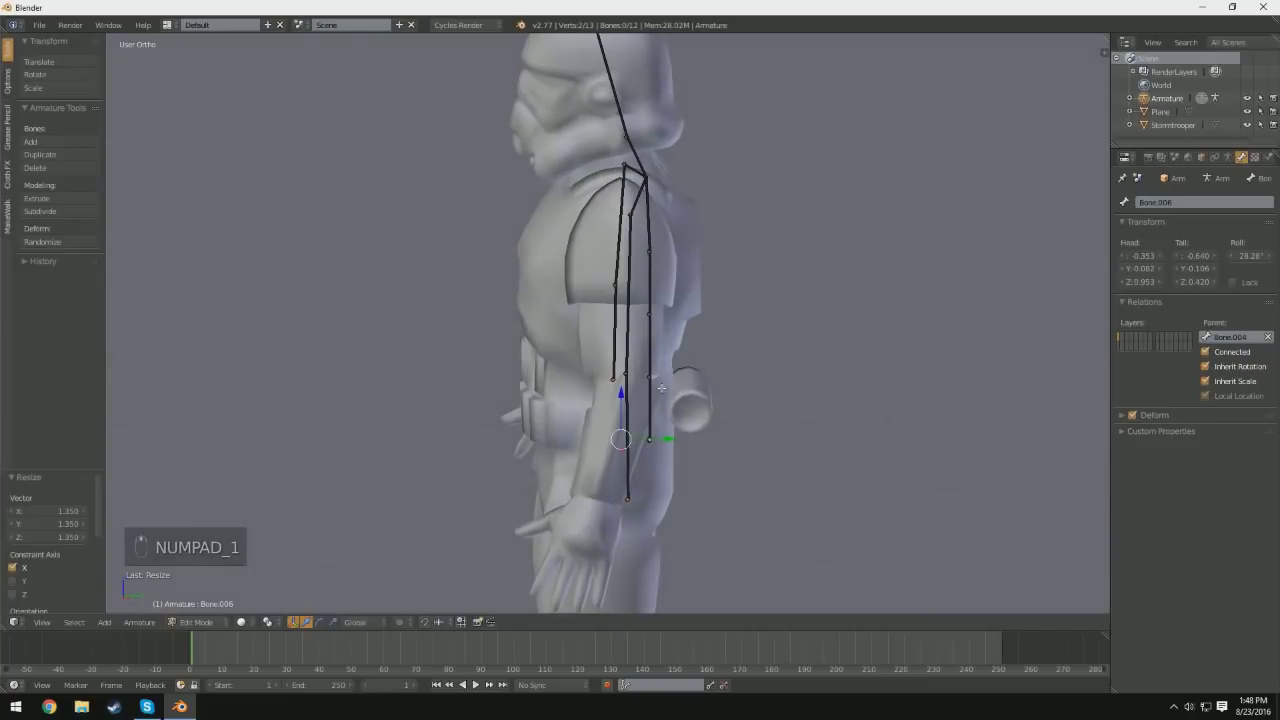
key(g)
key(y)
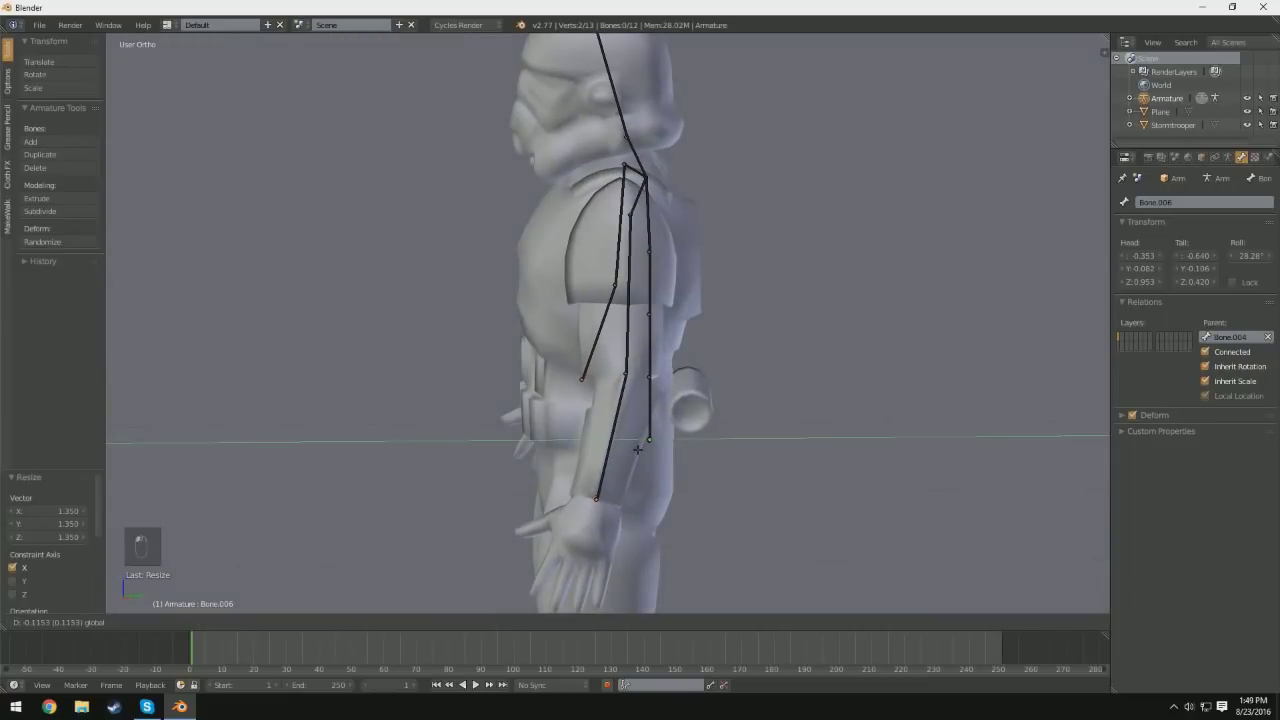
click(640, 450)
middle_drag(640, 450, 819, 434)
key(KP_1)
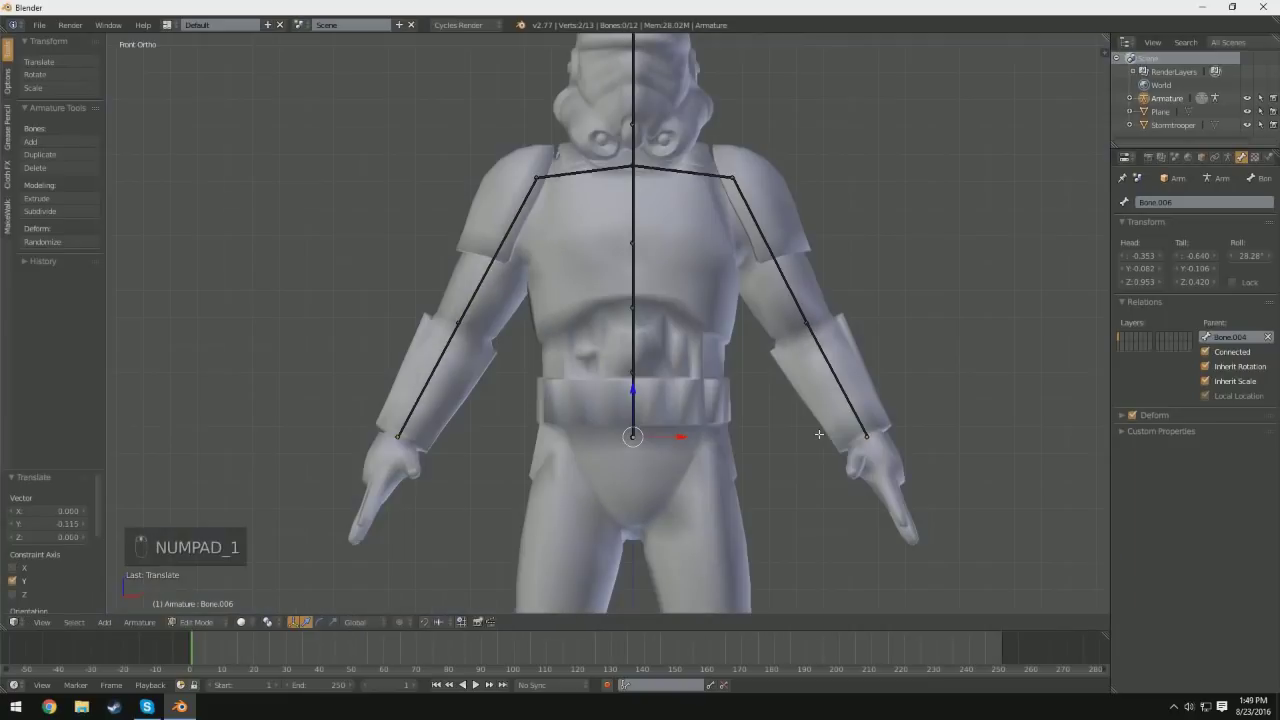
Step: From the joint at the base of the spine, extrude two hip bones along X, about 0.208 to one side and 0.199 to the other
scroll(789, 440, up, 3)
scroll(720, 470, down, 5)
scroll(664, 495, up, 4)
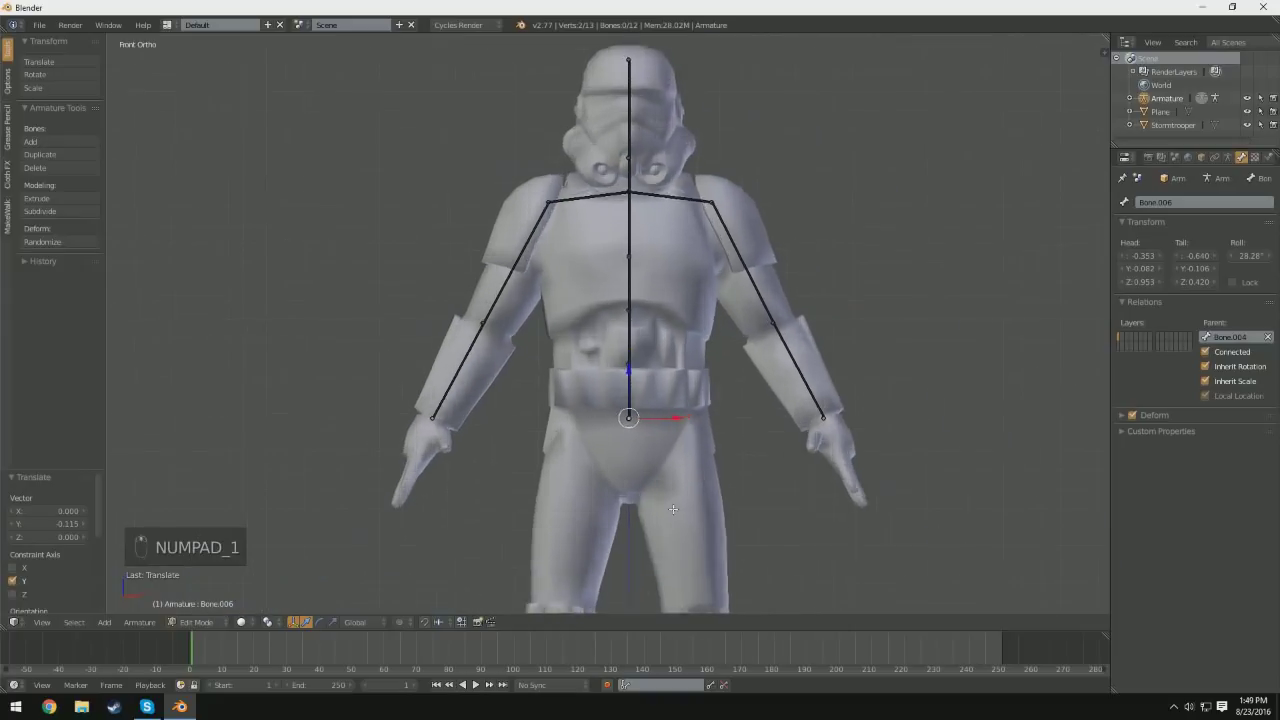
right_click(647, 490)
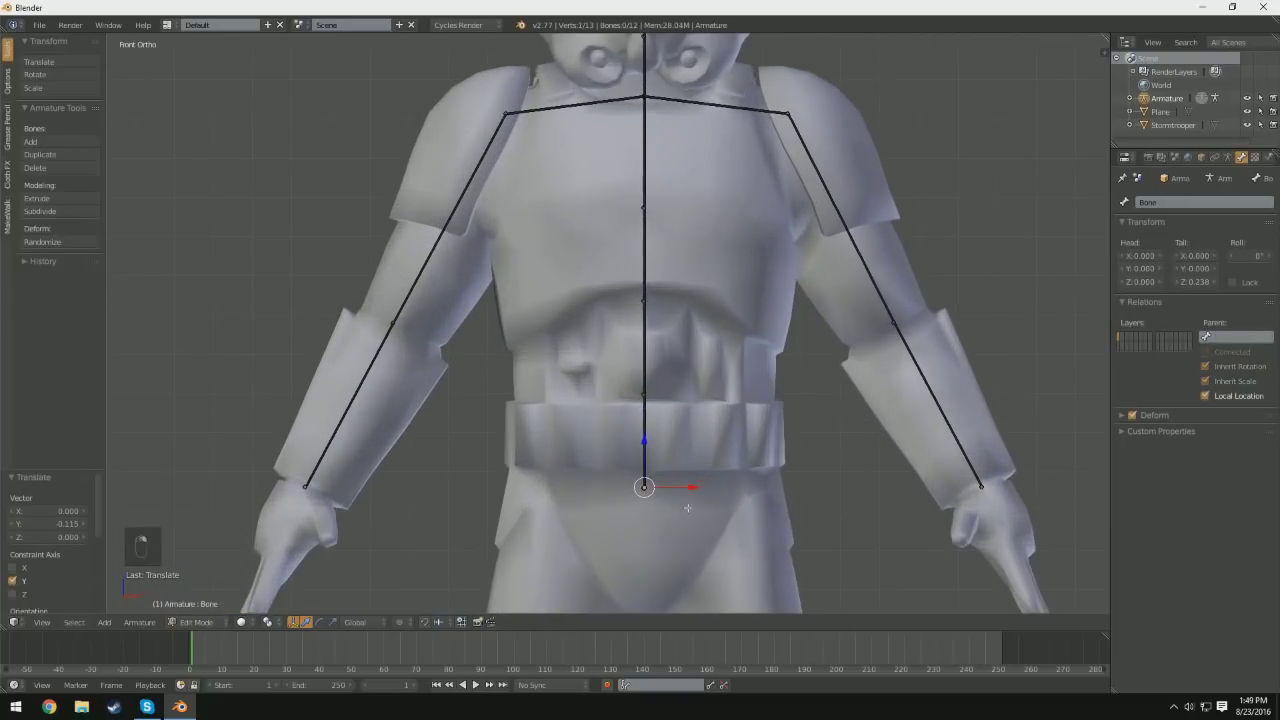
shift+middle_drag(757, 525, 707, 457)
key(e)
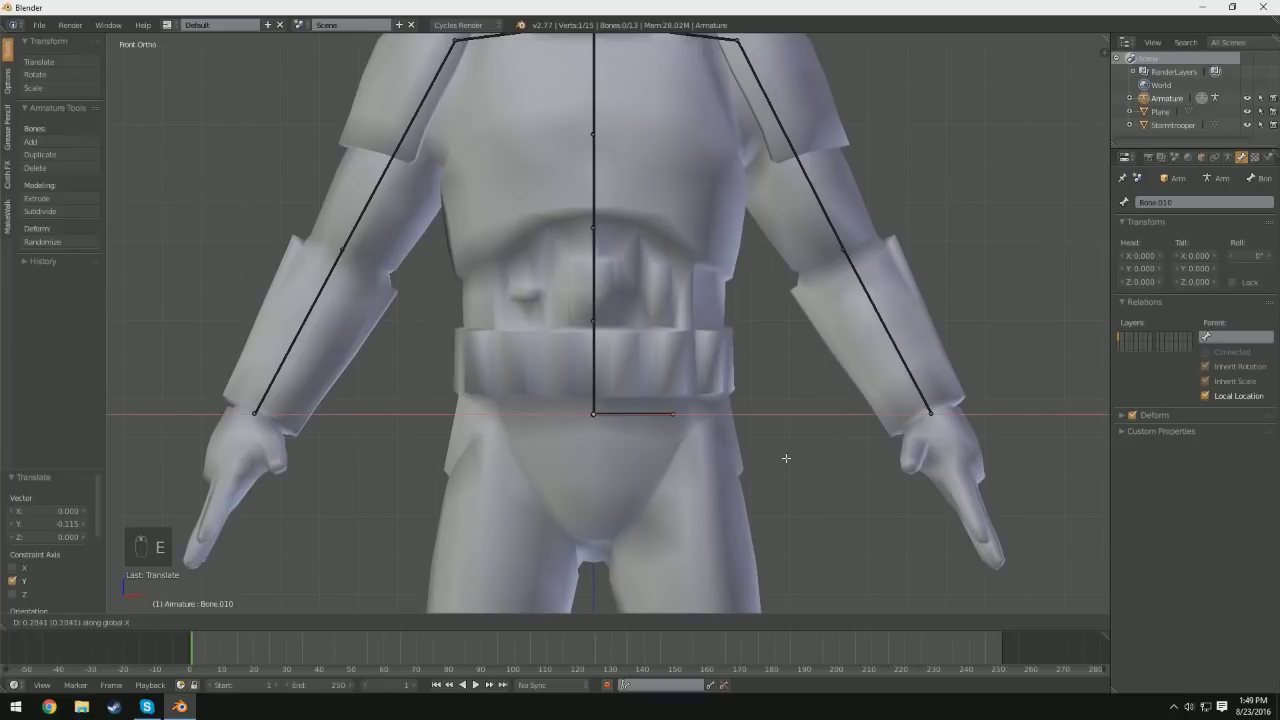
click(790, 458)
key(e)
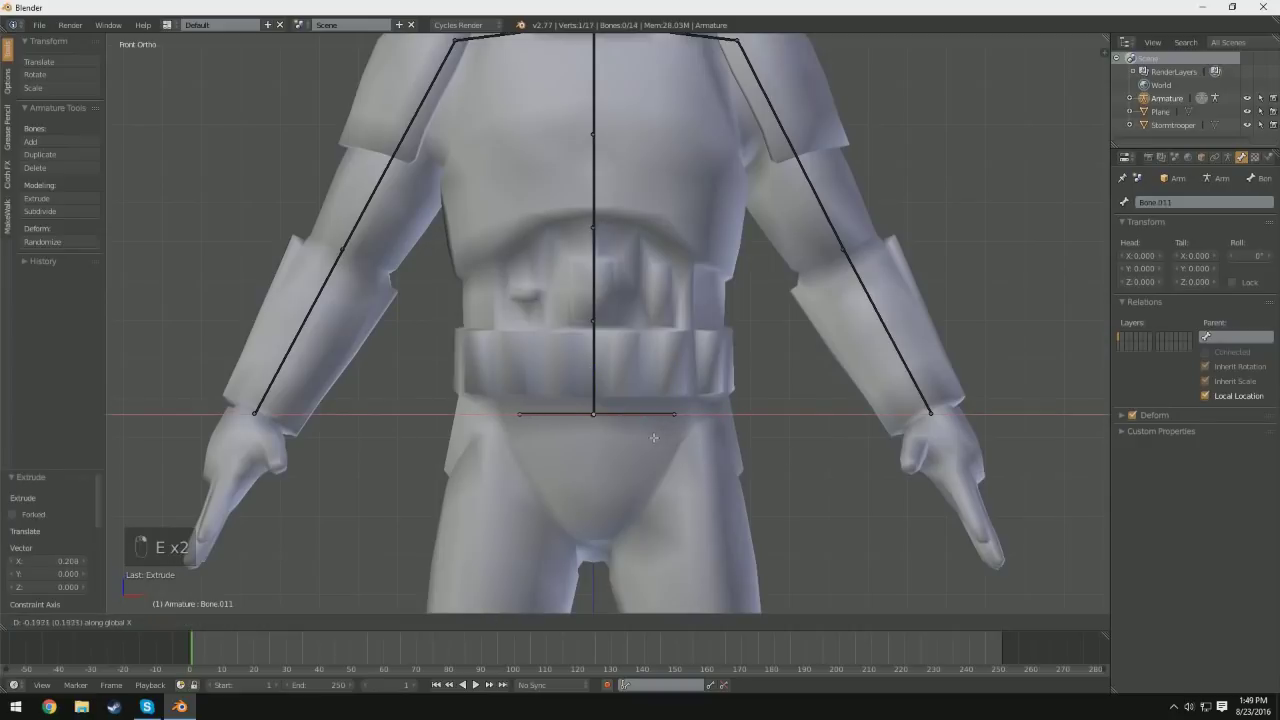
click(650, 440)
Step: Select the outer ends of both hip bones and lower them about 0.114 along Z
click(678, 413)
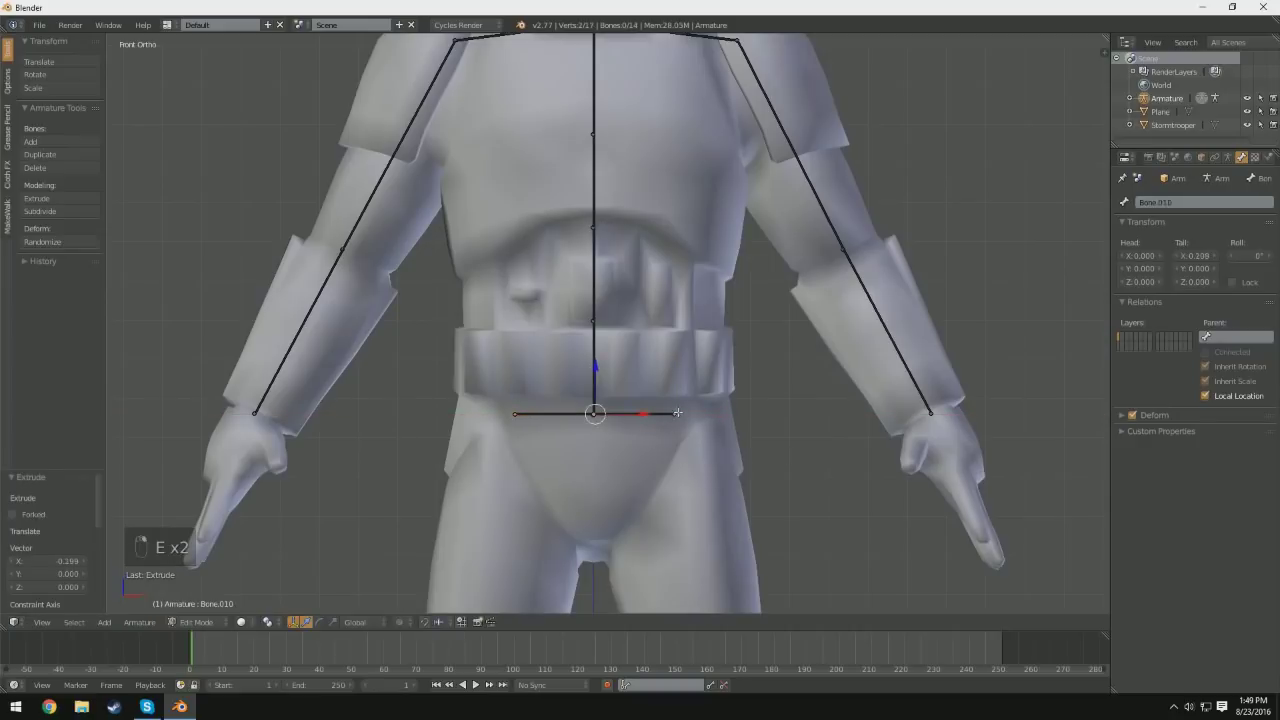
key(g)
key(z)
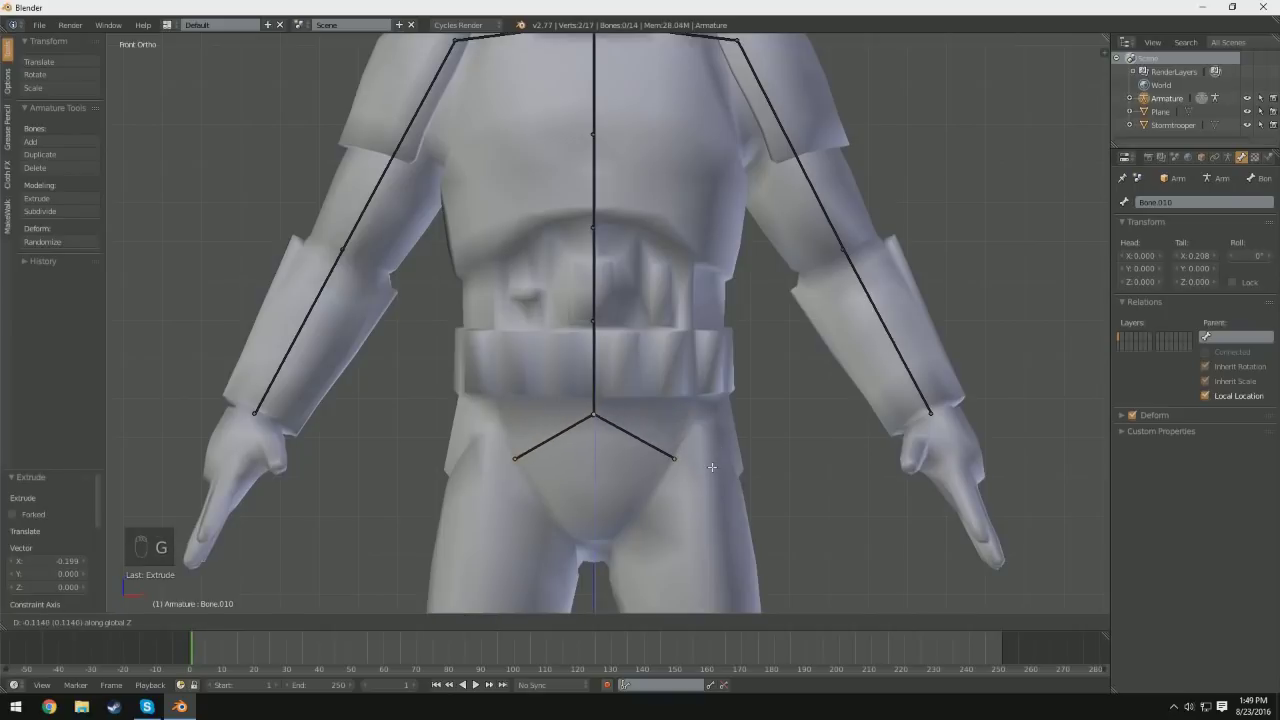
click(757, 520)
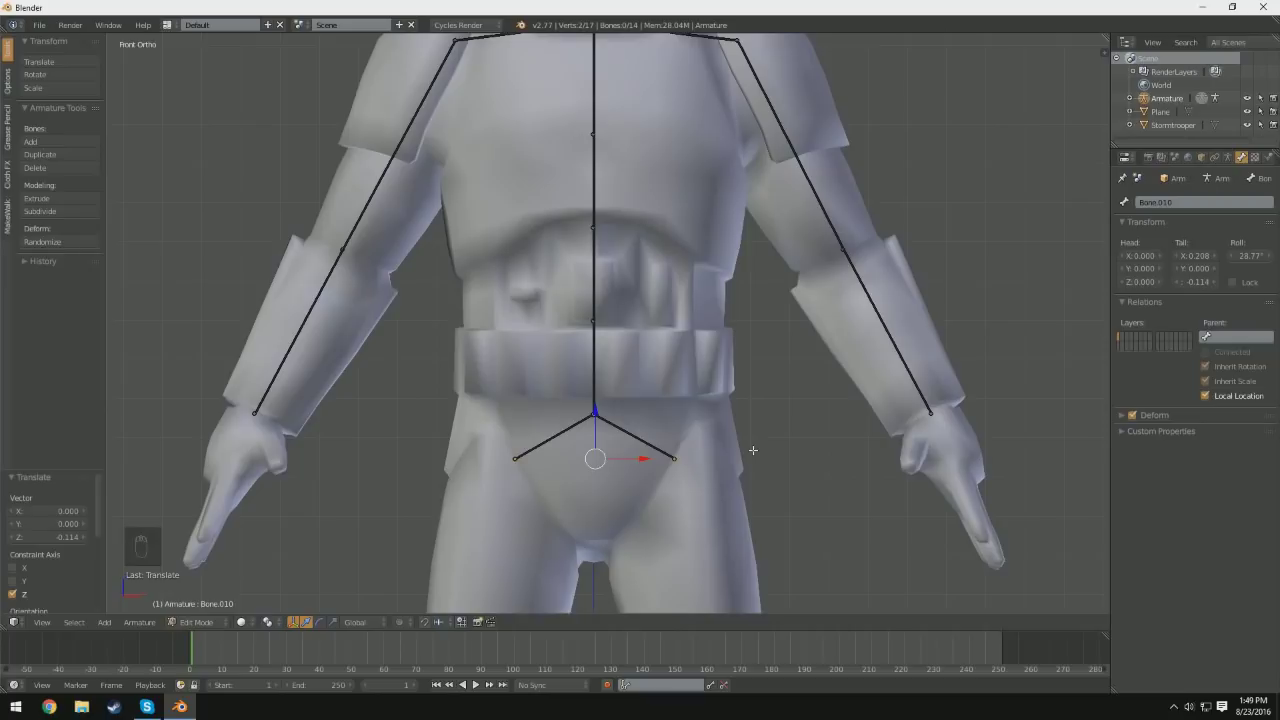
scroll(726, 503, down, 3)
shift+middle_drag(726, 503, 726, 437)
scroll(726, 437, up, 3)
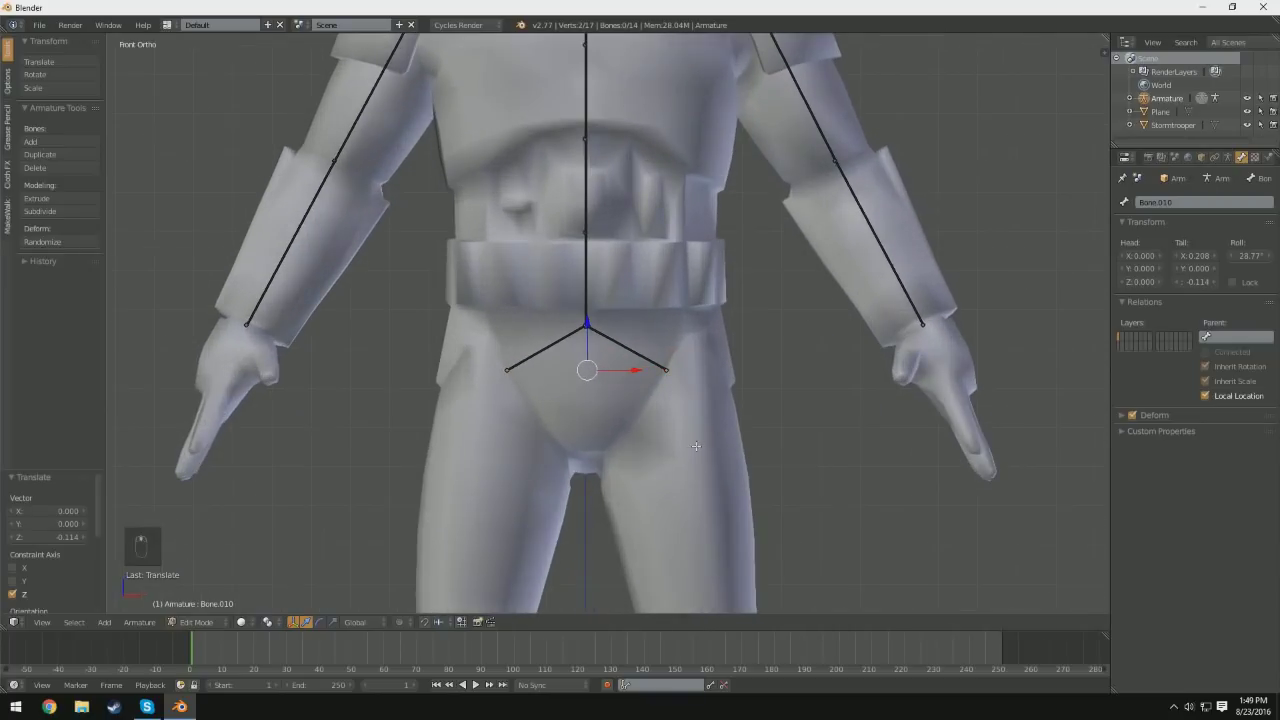
right_click(586, 326)
key(e)
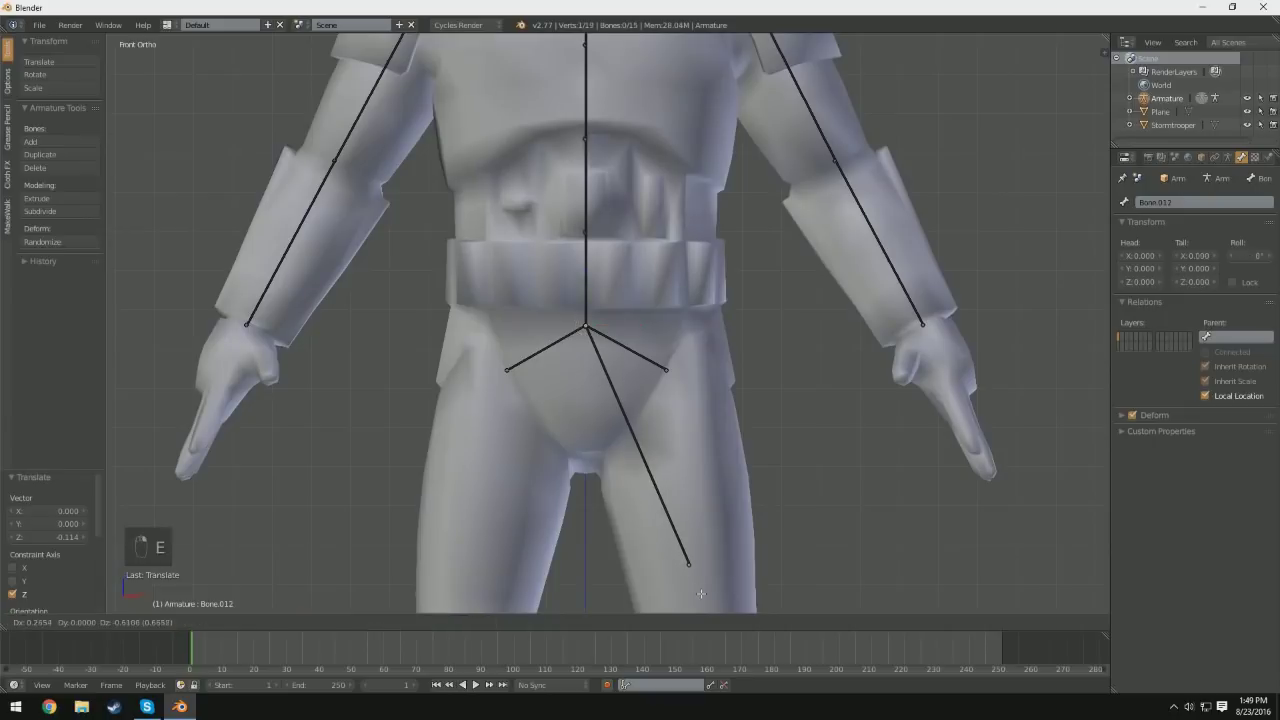
click(700, 596)
key(ctrl+z)
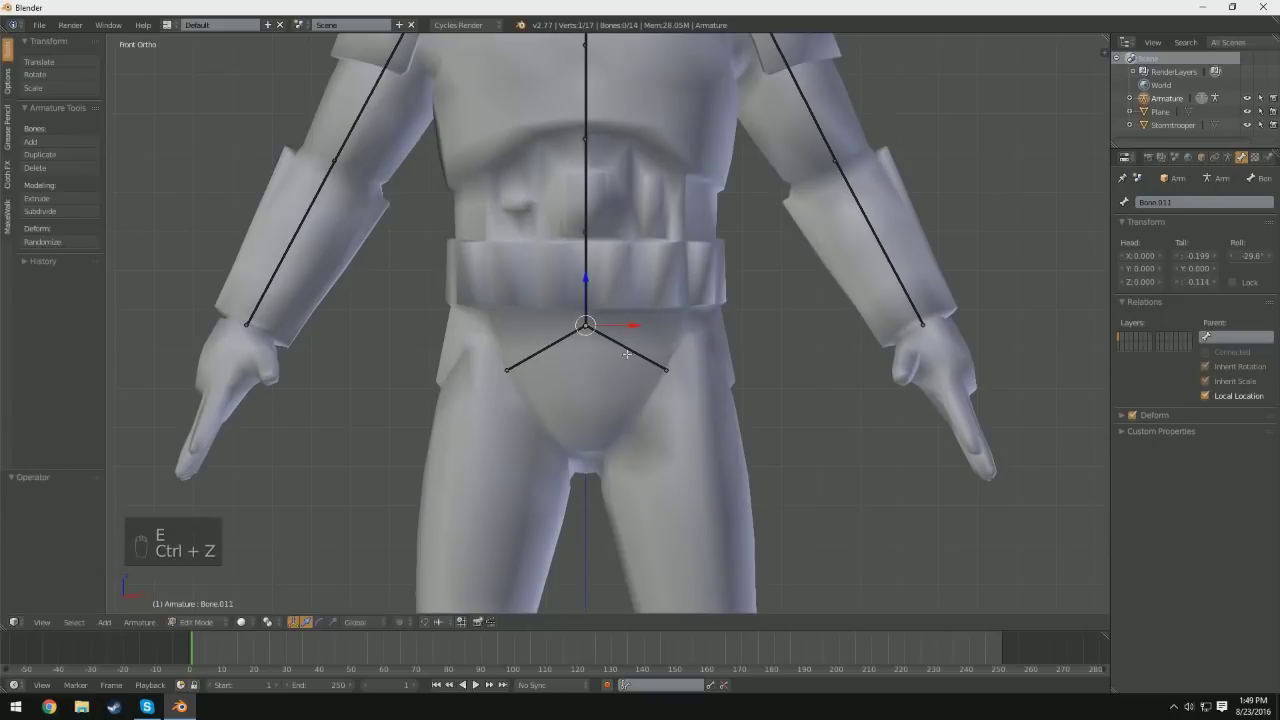
Step: Extrude thigh bones from both hip joints about 0.811 downward along Z and scale their ends 1.591 along X to reach the knees
scroll(682, 382, down, 3)
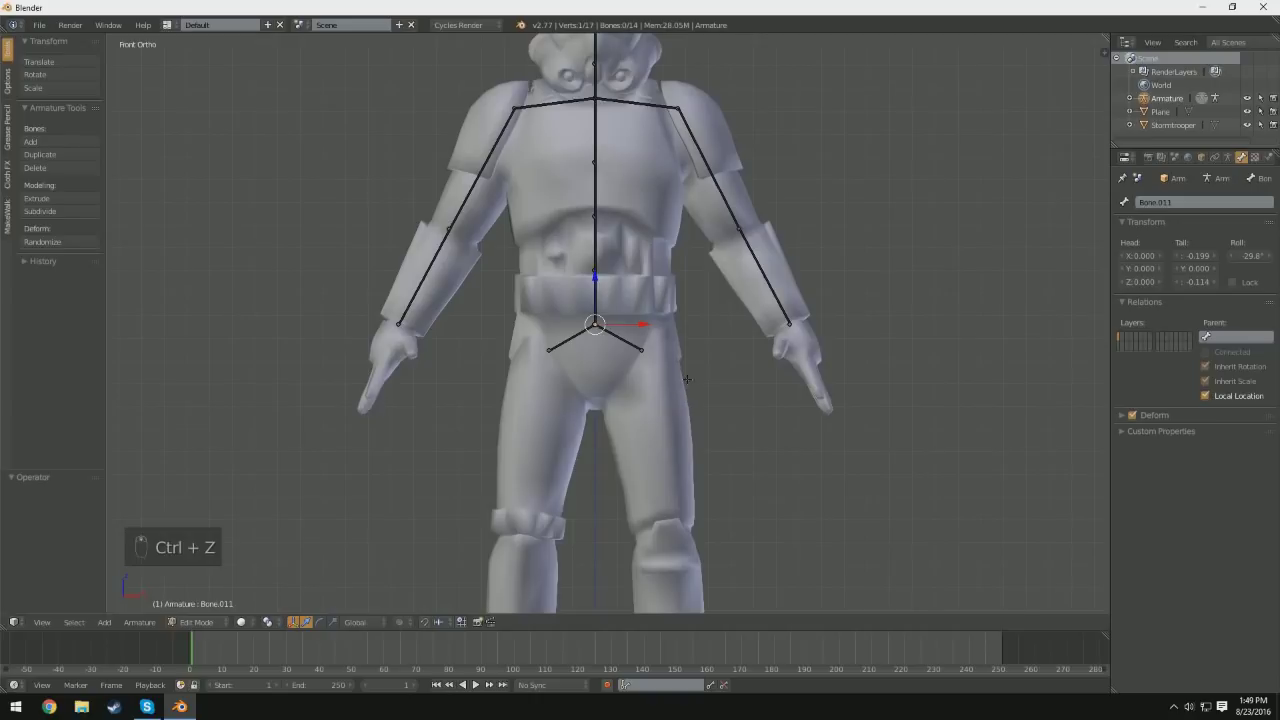
scroll(687, 378, up, 3)
right_click(645, 325)
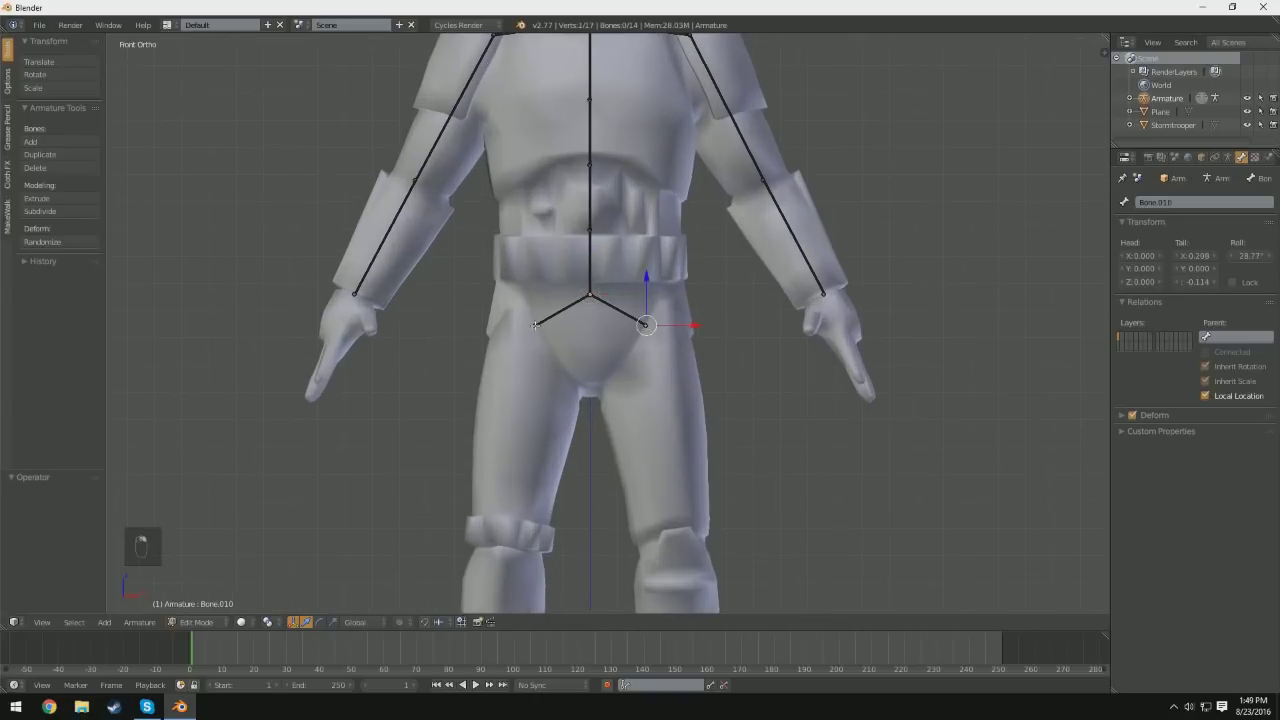
right_click(535, 325)
key(e)
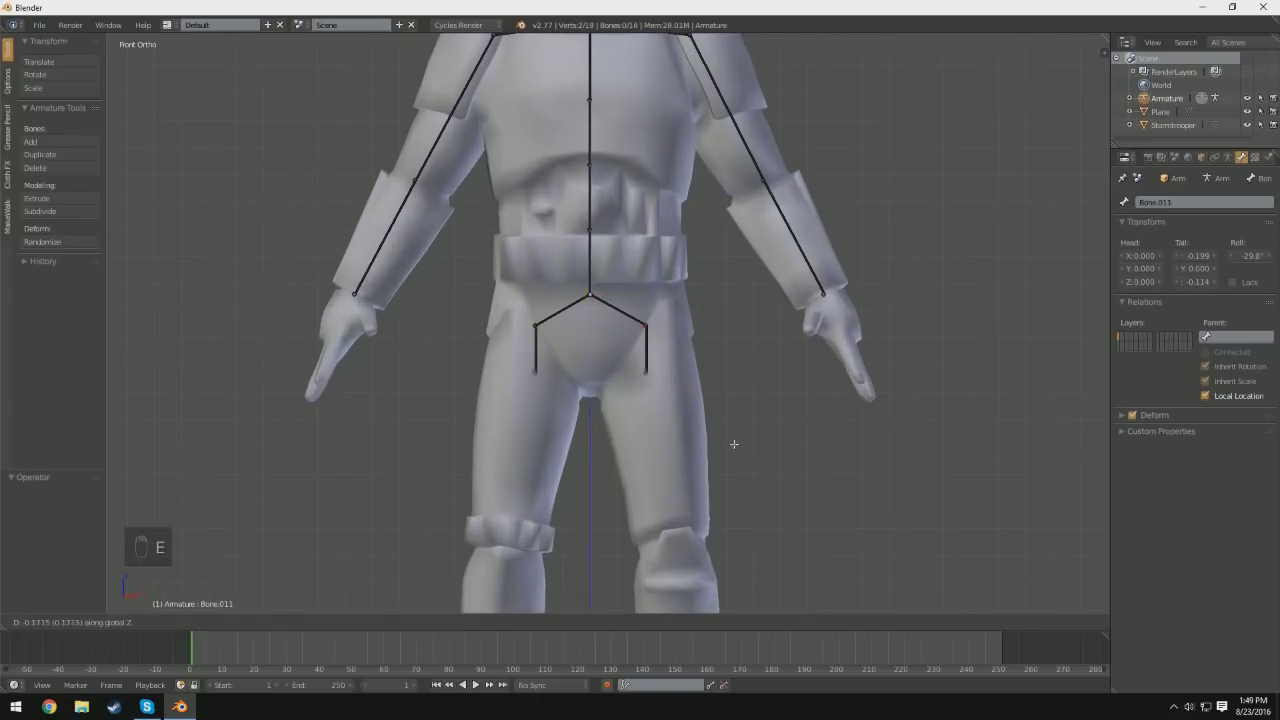
click(705, 598)
key(s)
key(x)
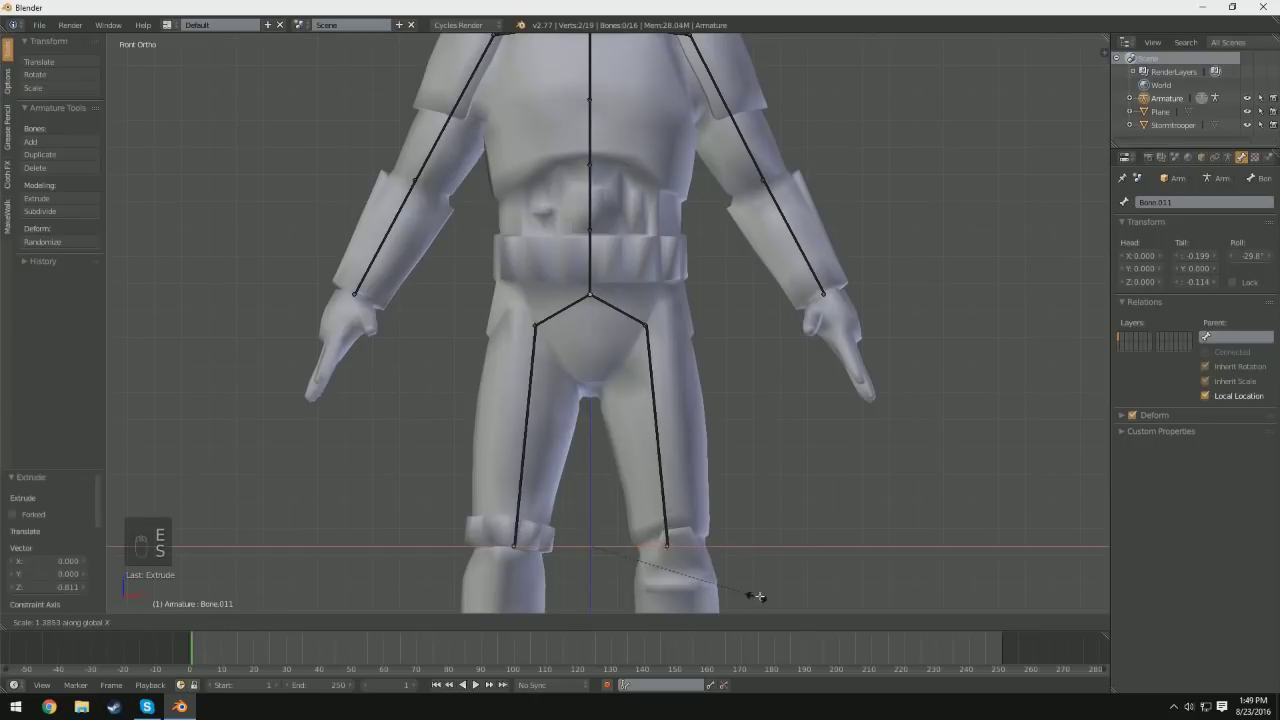
click(777, 594)
Step: Move both knee joints about 0.235 forward along Y into the legs
shift+middle_drag(777, 594, 770, 313)
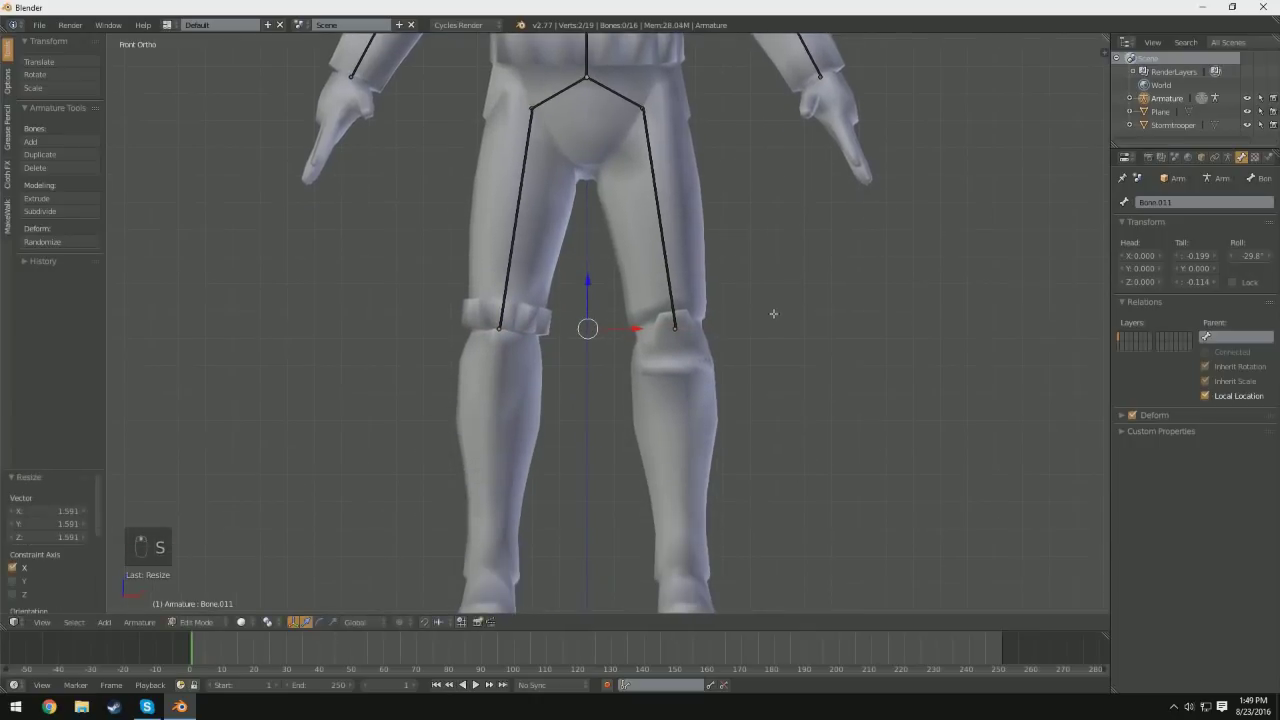
key(KP_3)
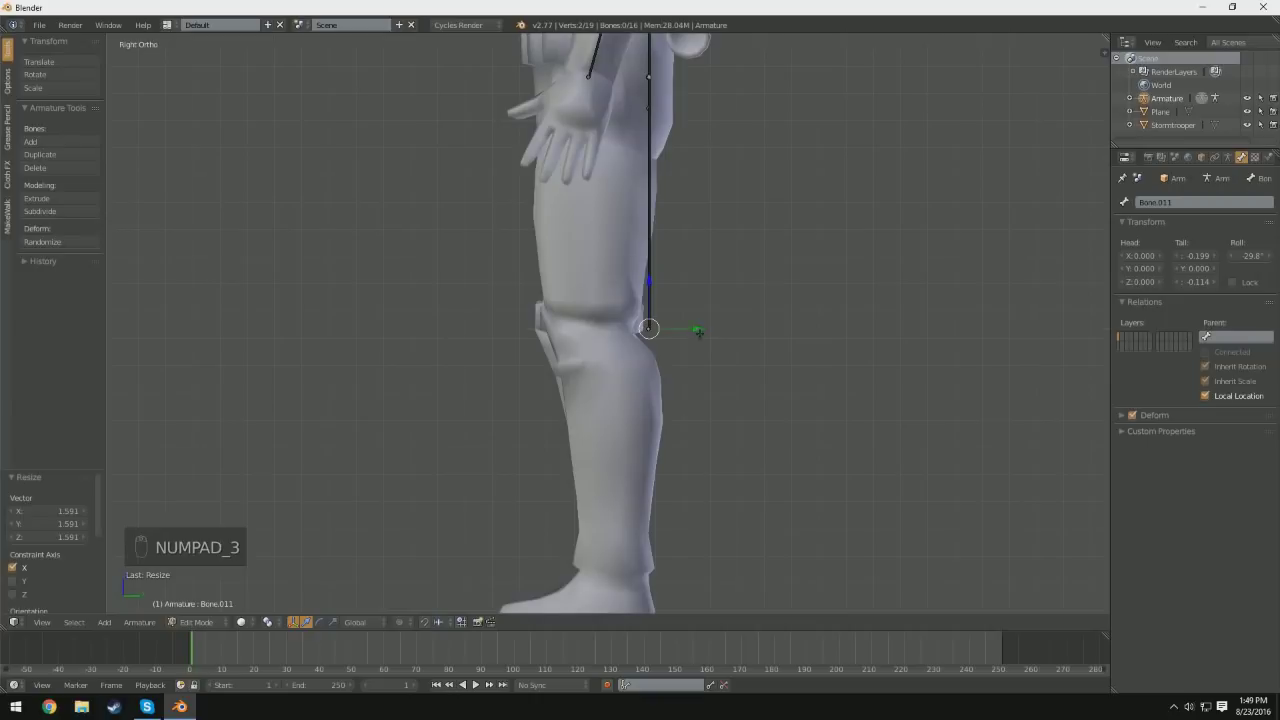
drag(699, 332, 632, 332)
Step: Select both hip joints and move them about 0.137 forward along Y
middle_drag(700, 109, 624, 136)
right_click(619, 130)
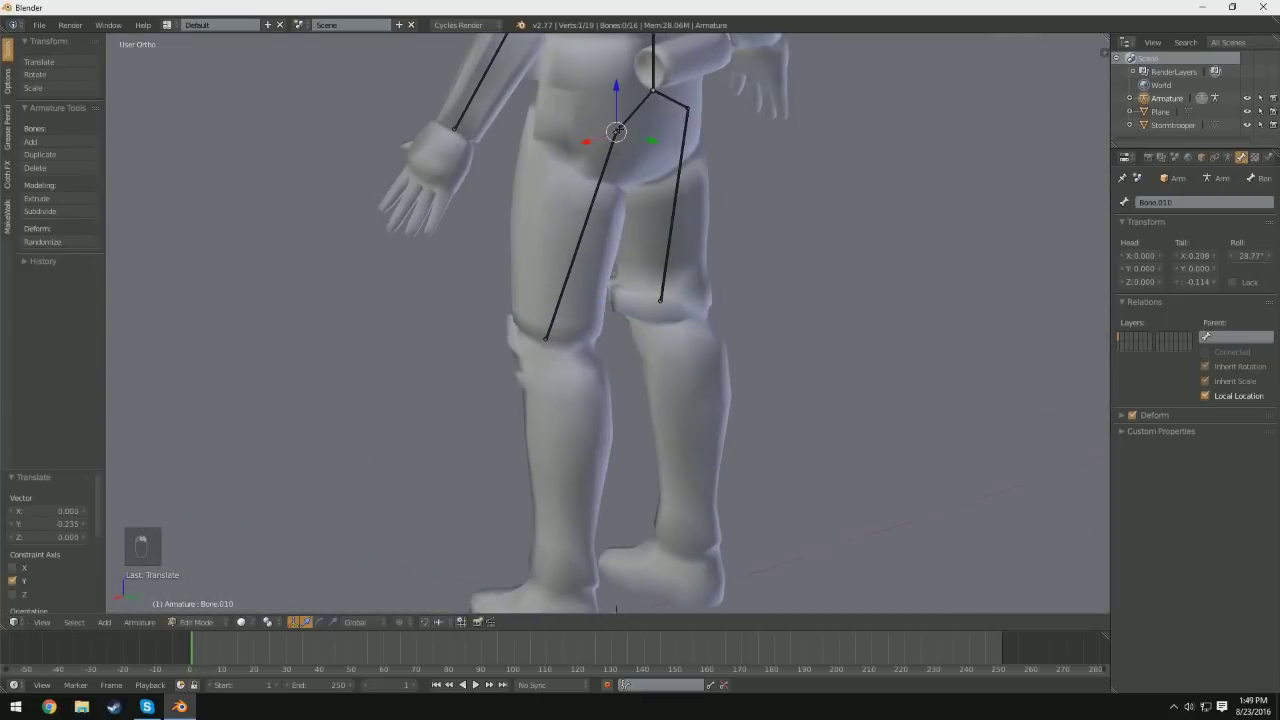
right_click(688, 109)
key(KP_1)
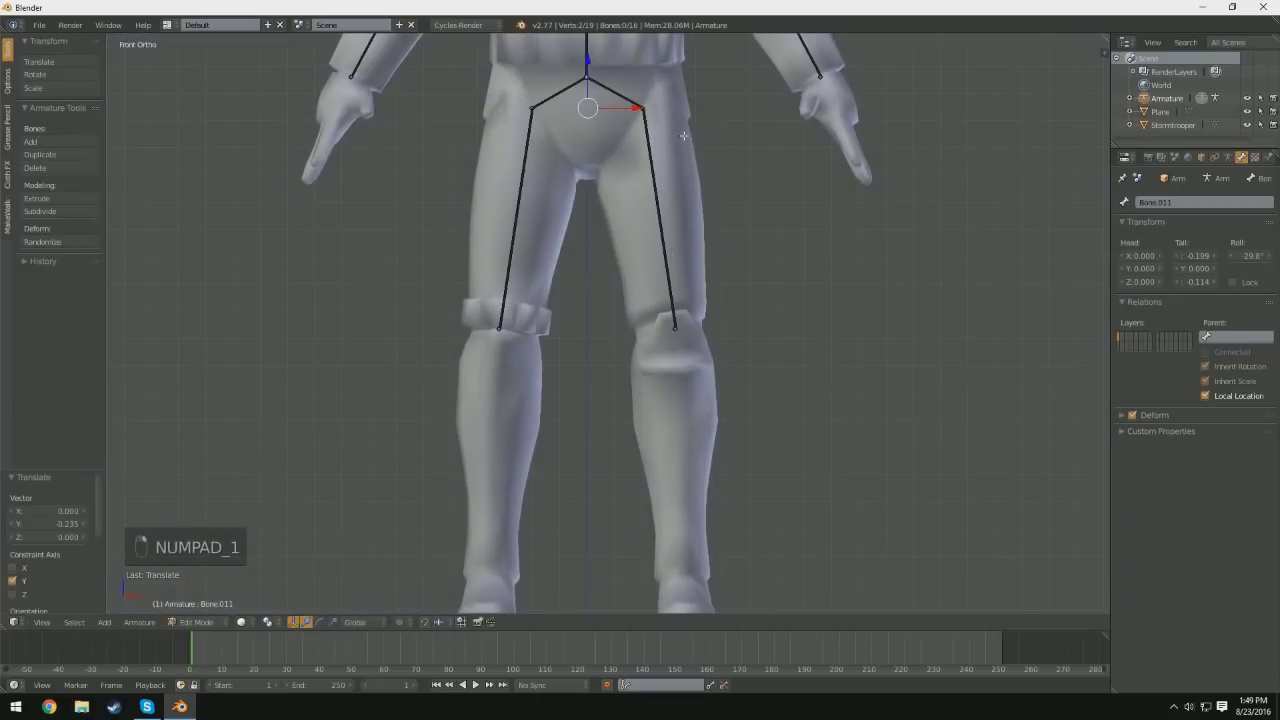
key(KP_3)
drag(688, 118, 650, 118)
Step: Move the joint at the base of the spine about 0.047 forward along Y
right_click(641, 84)
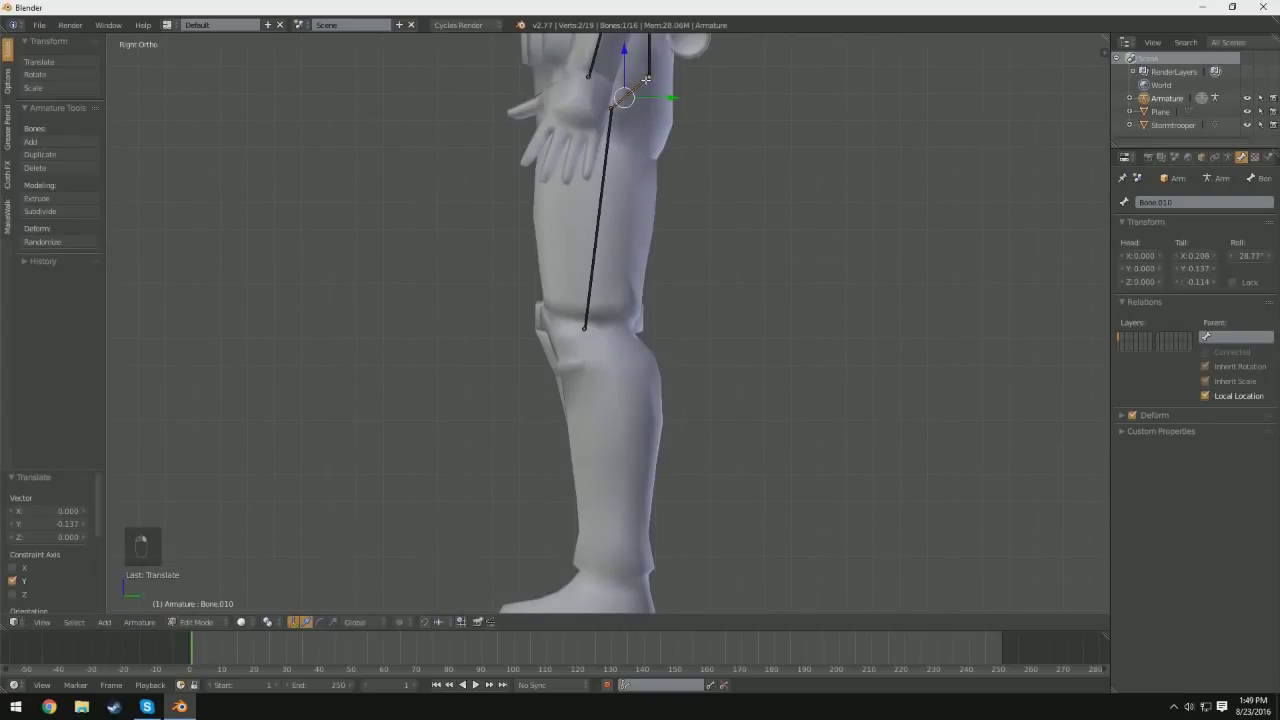
right_click(649, 78)
drag(680, 78, 679, 81)
key(ctrl+z)
shift+right_click(650, 78)
key(ctrl+z)
right_drag(679, 80, 637, 77)
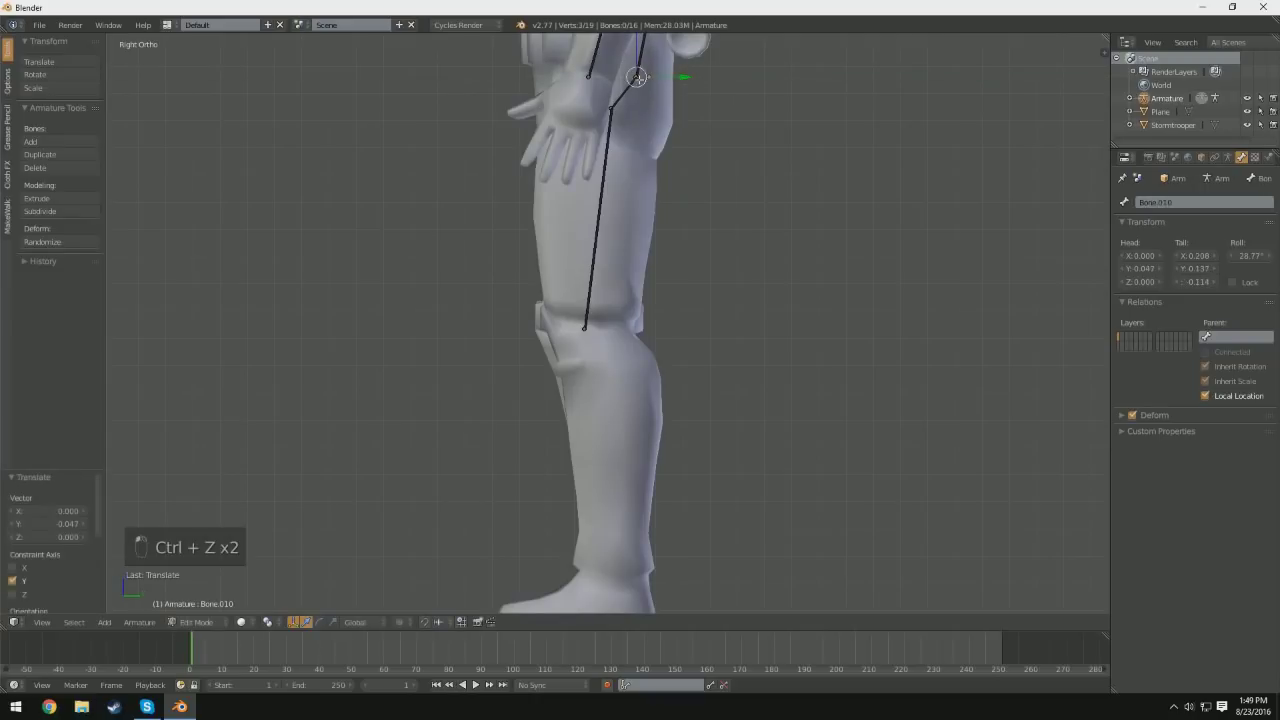
right_click(639, 79)
right_click(648, 76)
Step: Extrude shin bones from both knee joints about 0.861 downward along Z and scale their ends about 1.096 along X to reach the ankles
middle_drag(668, 290, 731, 302)
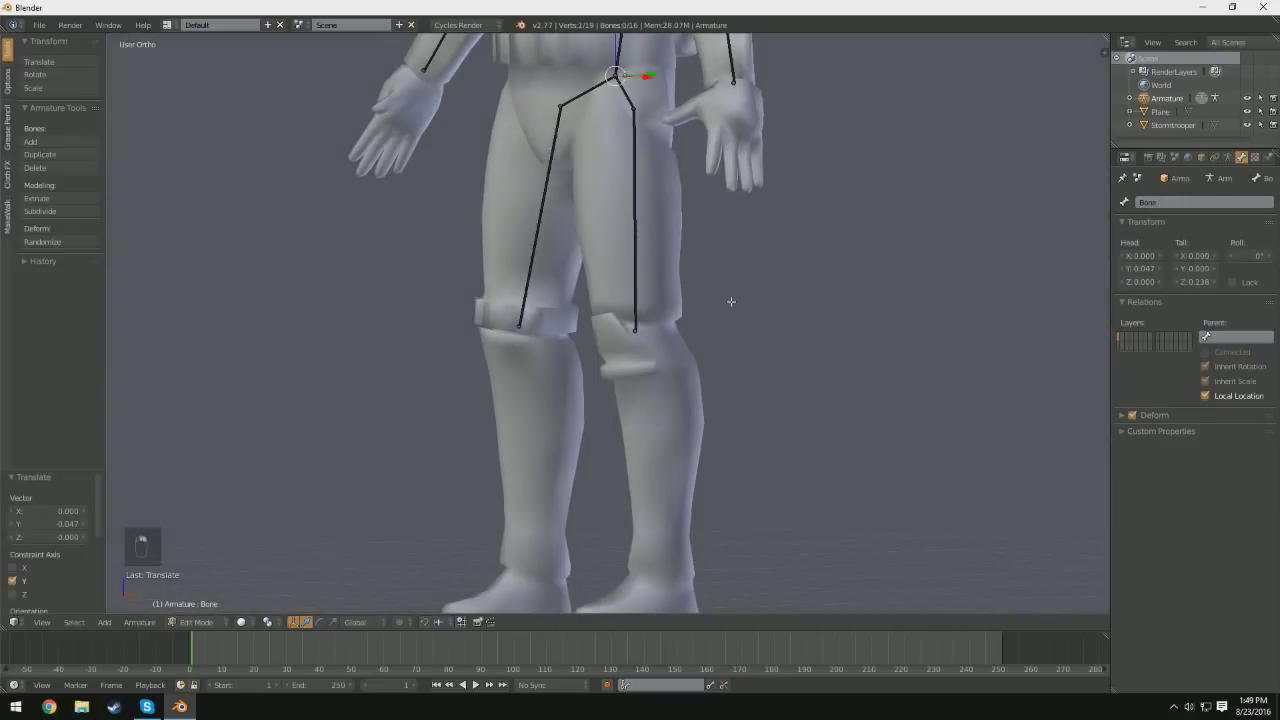
key(KP_1)
right_click(683, 325)
shift+right_click(504, 330)
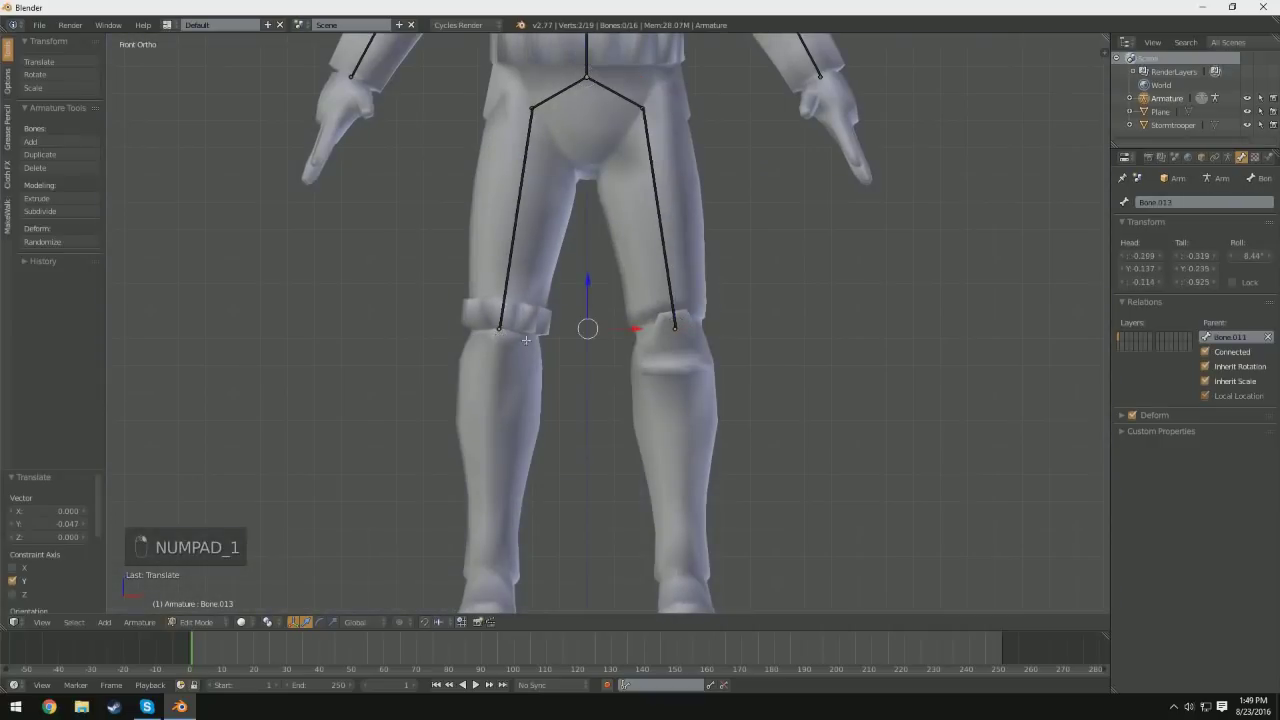
scroll(520, 332, down, 2)
key(e)
key(z)
click(642, 522)
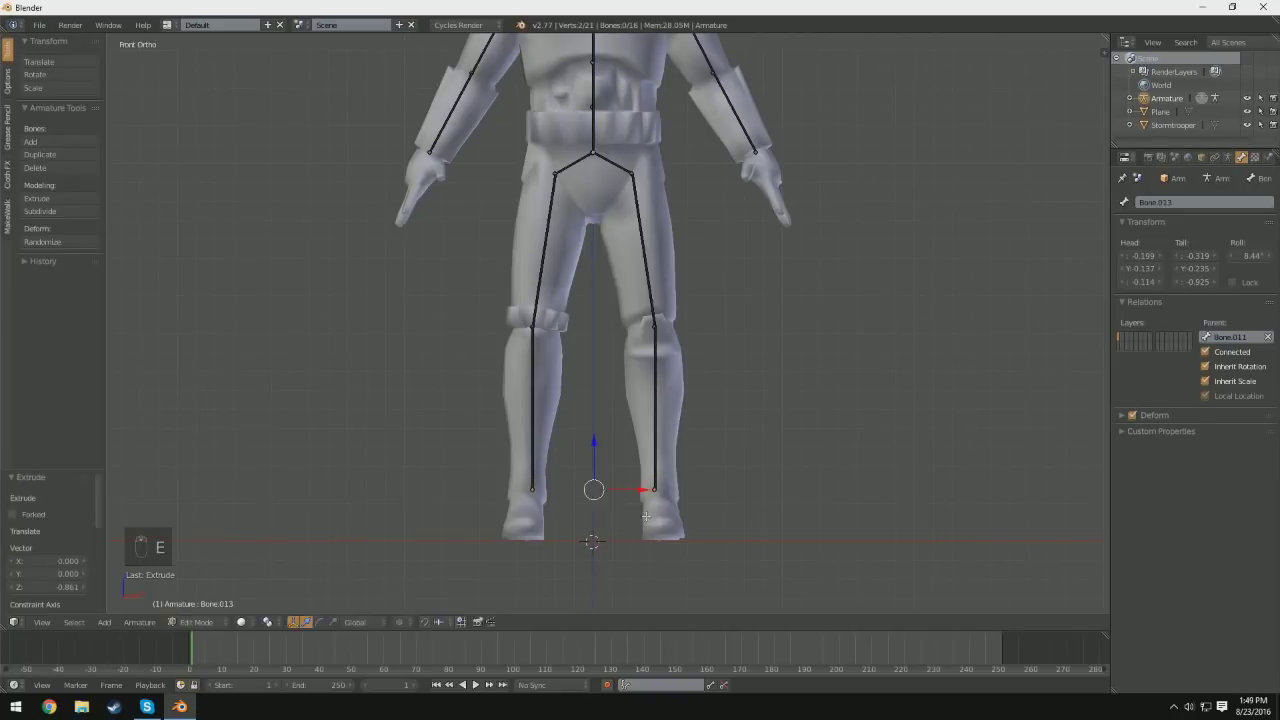
key(s)
key(x)
click(725, 499)
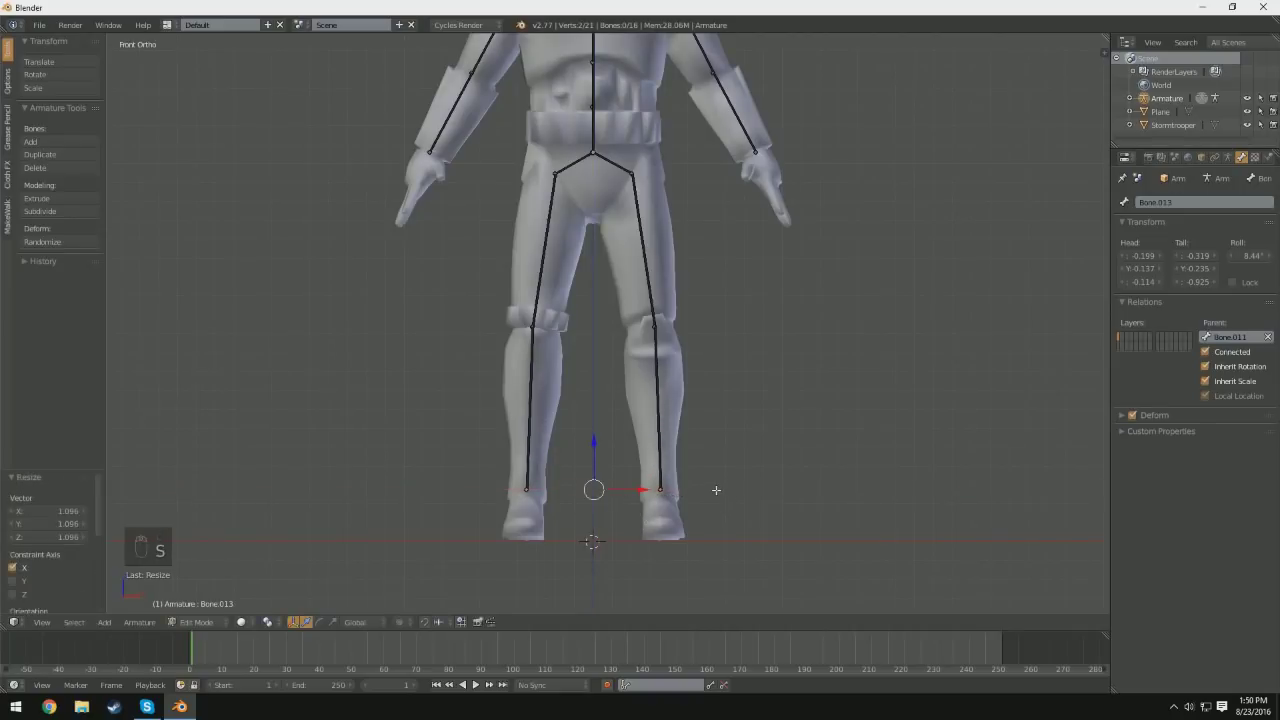
Step: Move both ankle joints about 0.078 back along Y and lower them about 0.039 along Z
key(KP_3)
drag(640, 490, 660, 492)
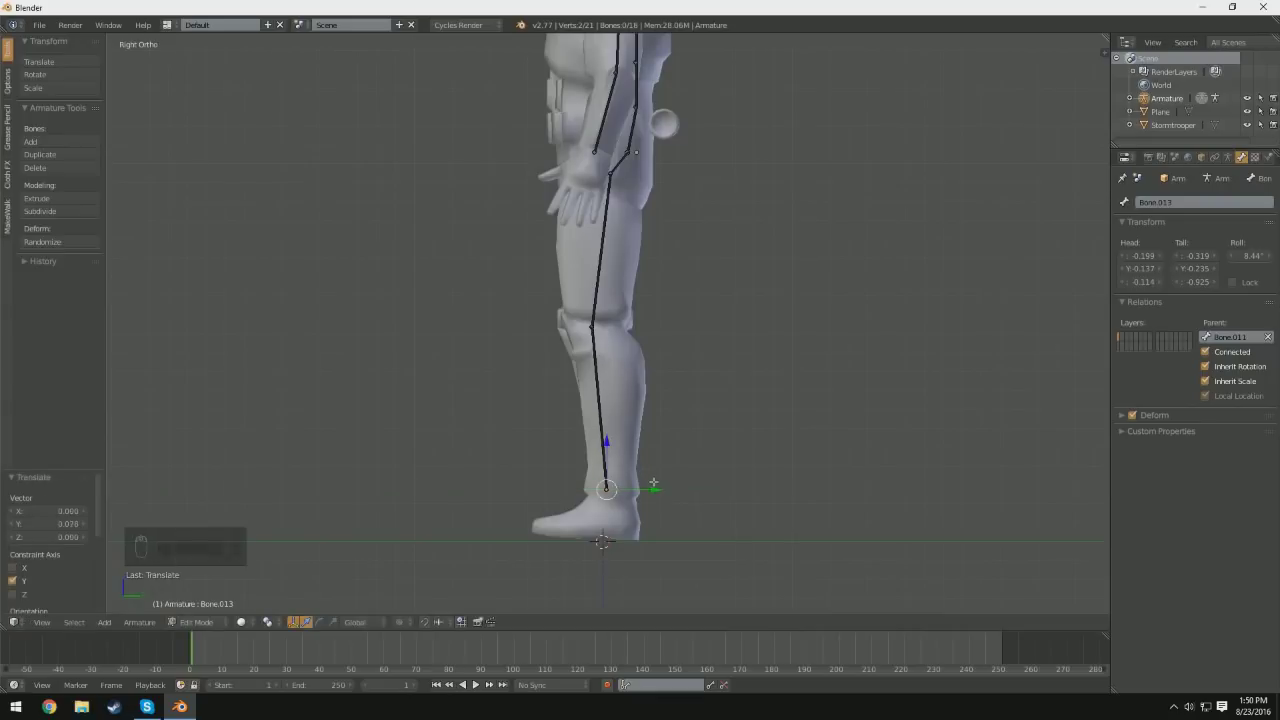
key(g)
click(651, 507)
Step: Extrude heel bones from both ankle joints, about 0.078 back along Y and 0.147 down along Z
scroll(672, 517, up, 5)
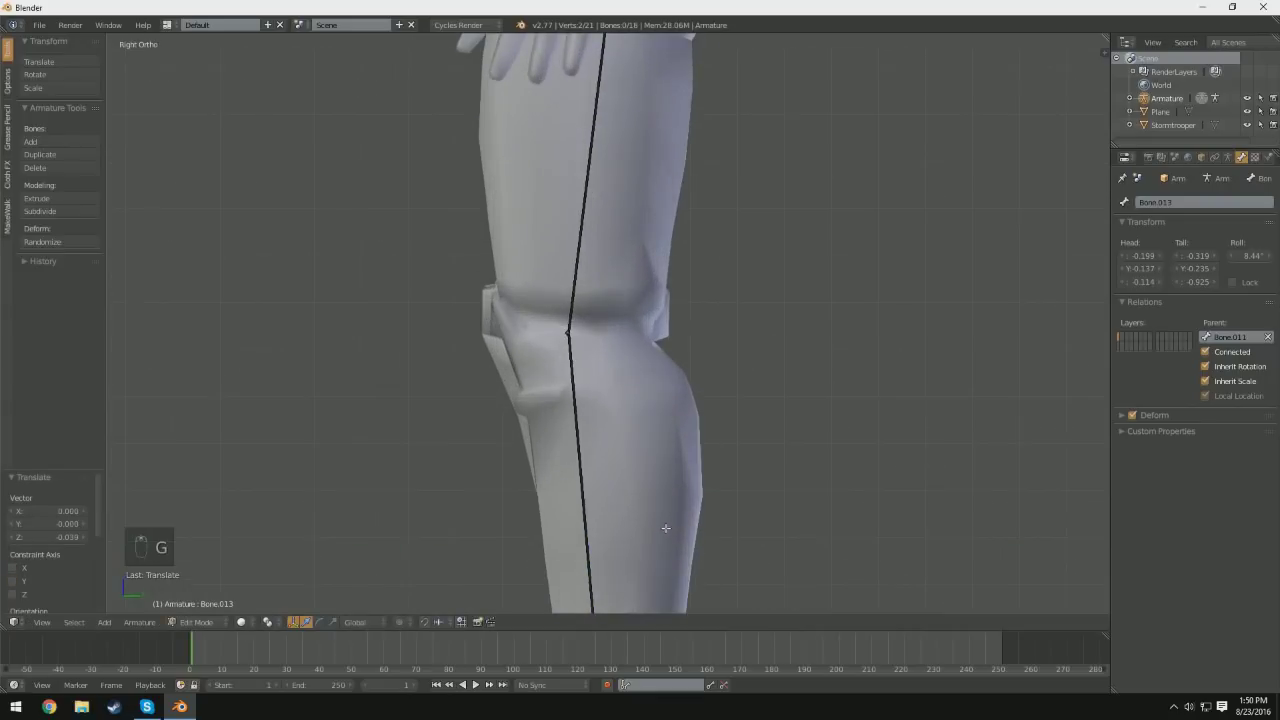
shift+middle_drag(717, 513, 694, 220)
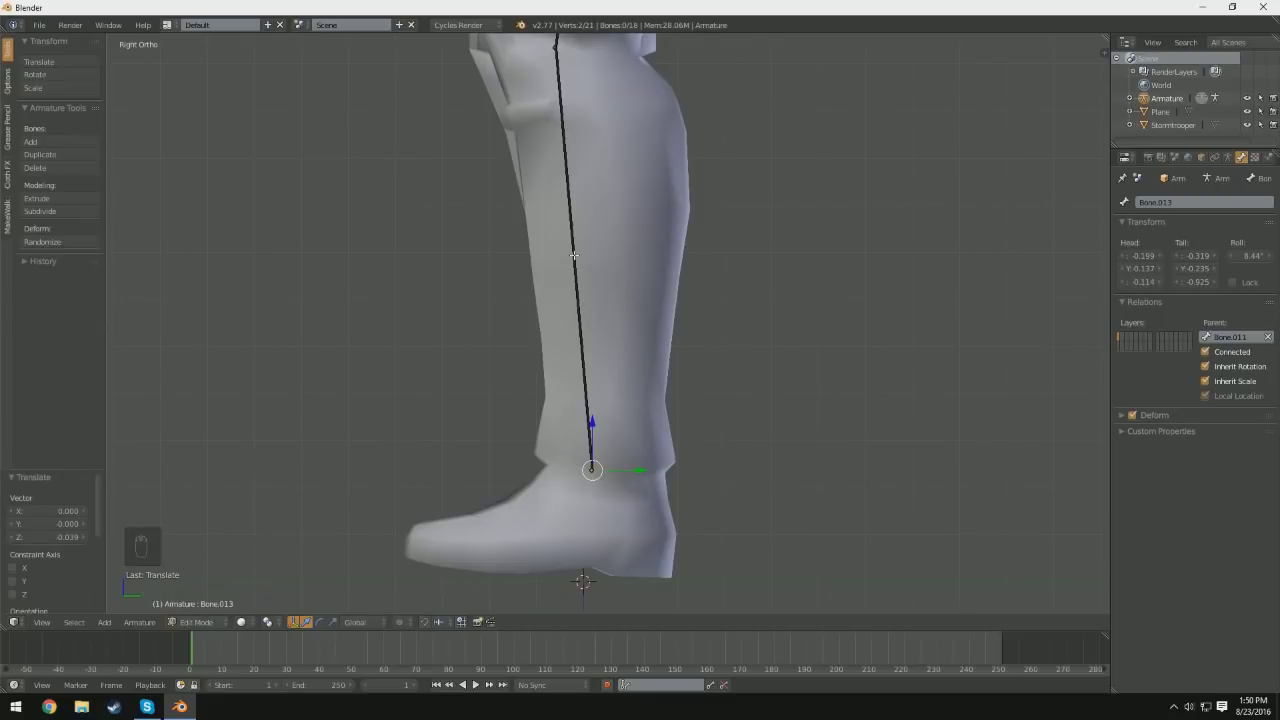
key(e)
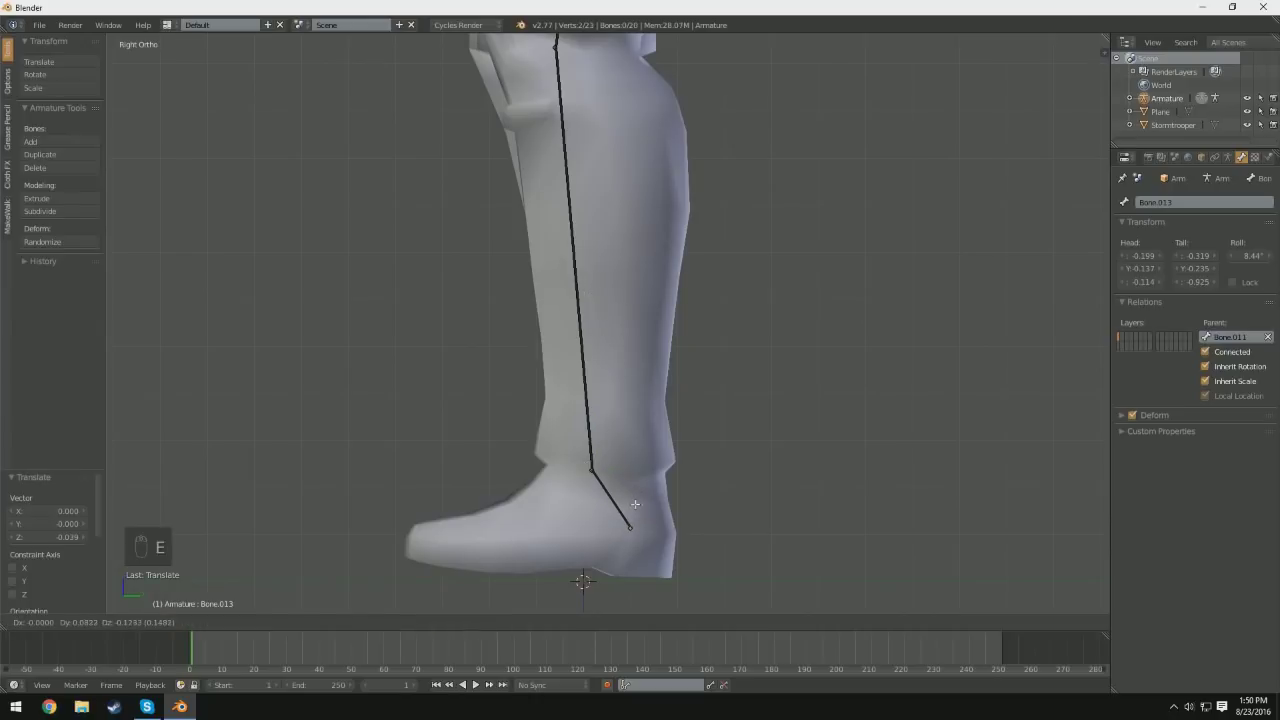
click(633, 516)
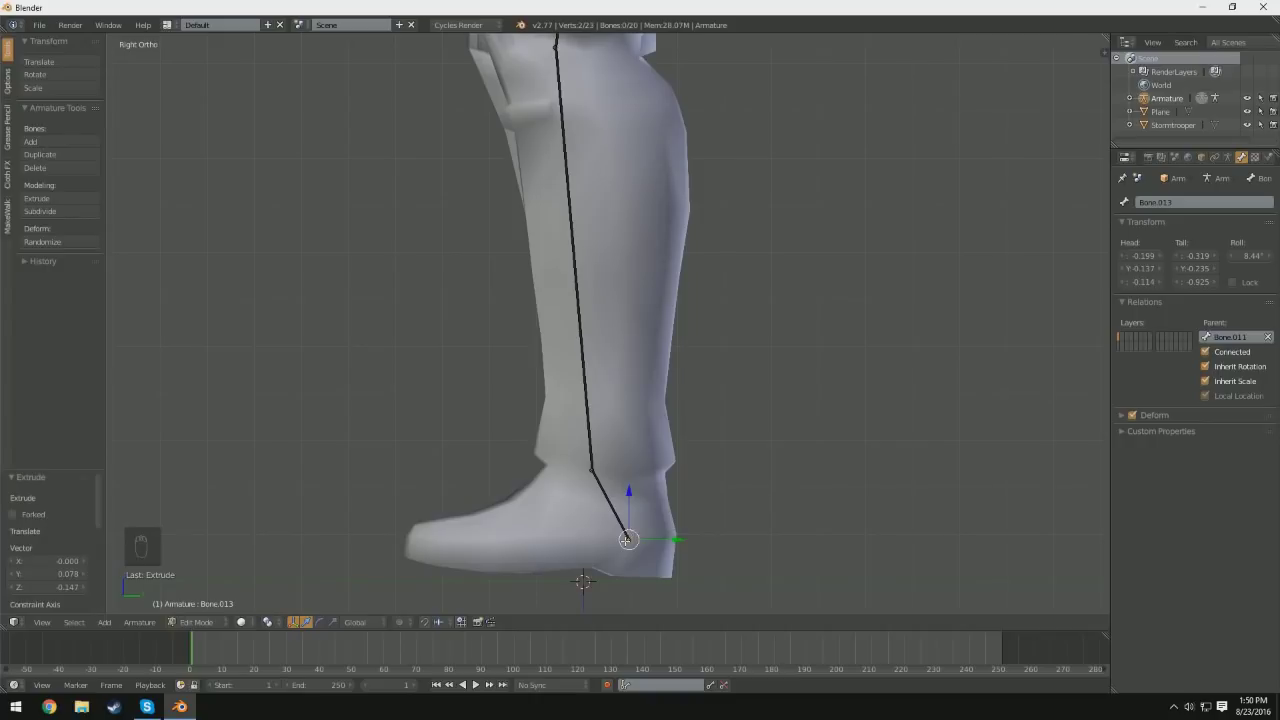
Step: Extrude foot bones about 0.323 forward along Y from the heels, then toe bones about 0.113 further forward
key(e)
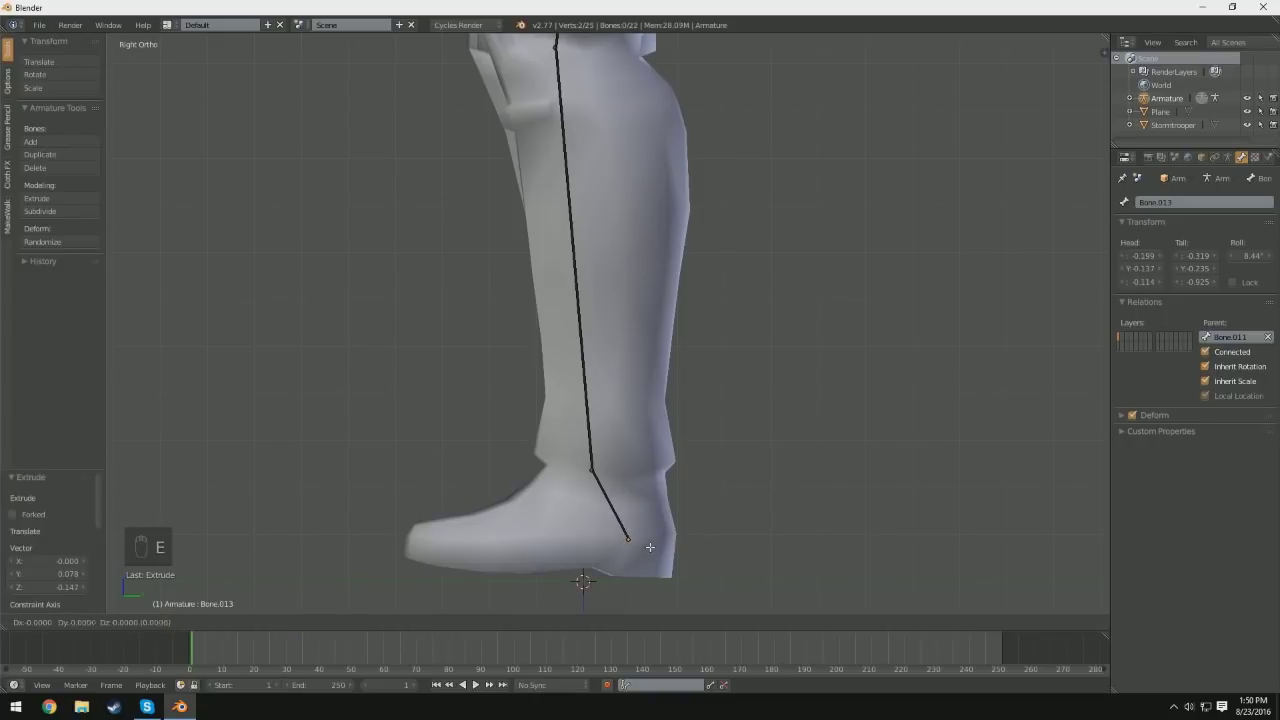
click(498, 555)
key(e)
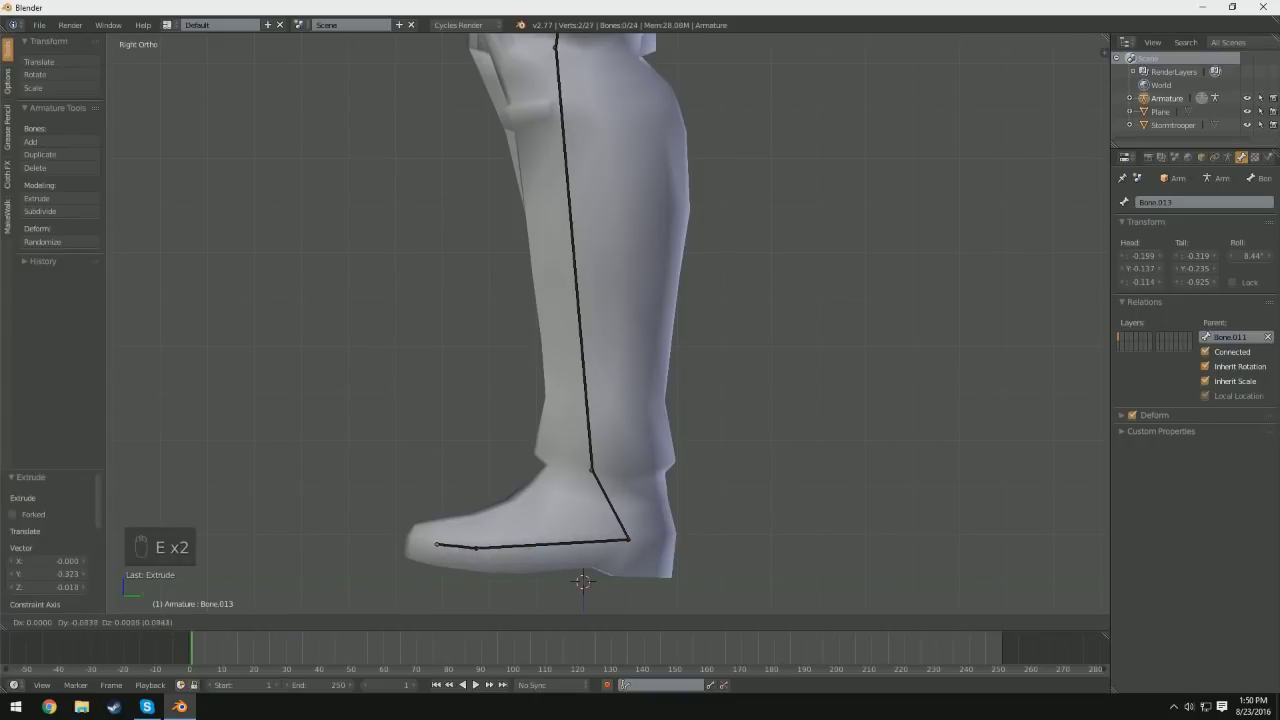
click(443, 549)
middle_drag(556, 560, 752, 260)
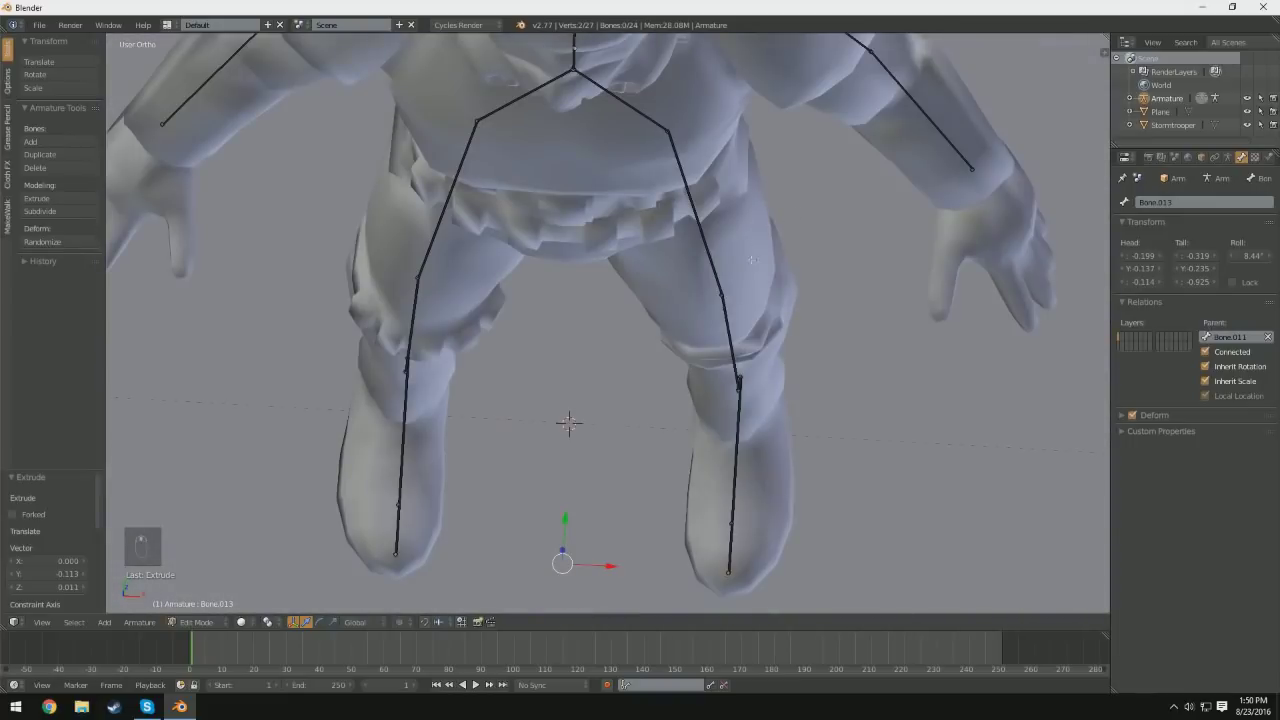
Step: Extrude a palm bone from the character's left wrist to the base of the index finger
right_click(735, 525)
middle_drag(634, 496, 598, 316)
scroll(598, 316, up, 7)
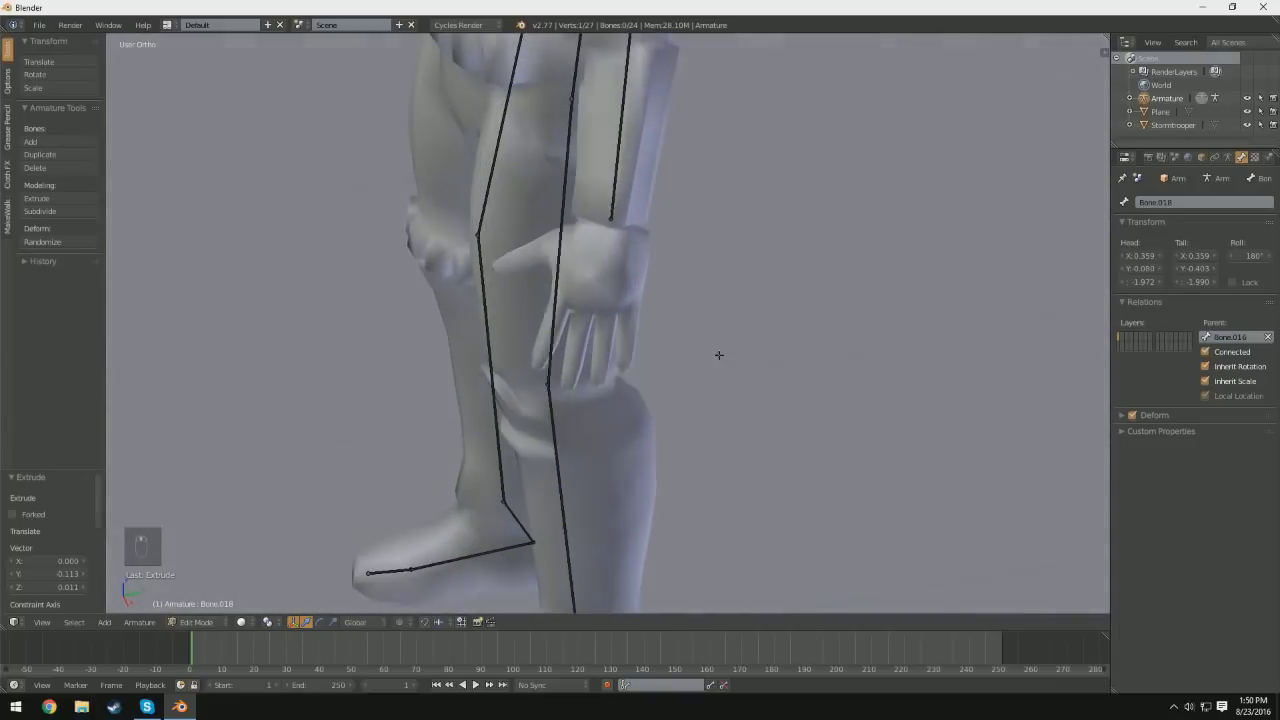
mouse_move(699, 330)
shift+middle_down()
mouse_move(717, 469)
mouse_move(786, 440)
mouse_move(720, 323)
mouse_move(702, 343)
shift+middle_up()
scroll(717, 469, up, 2)
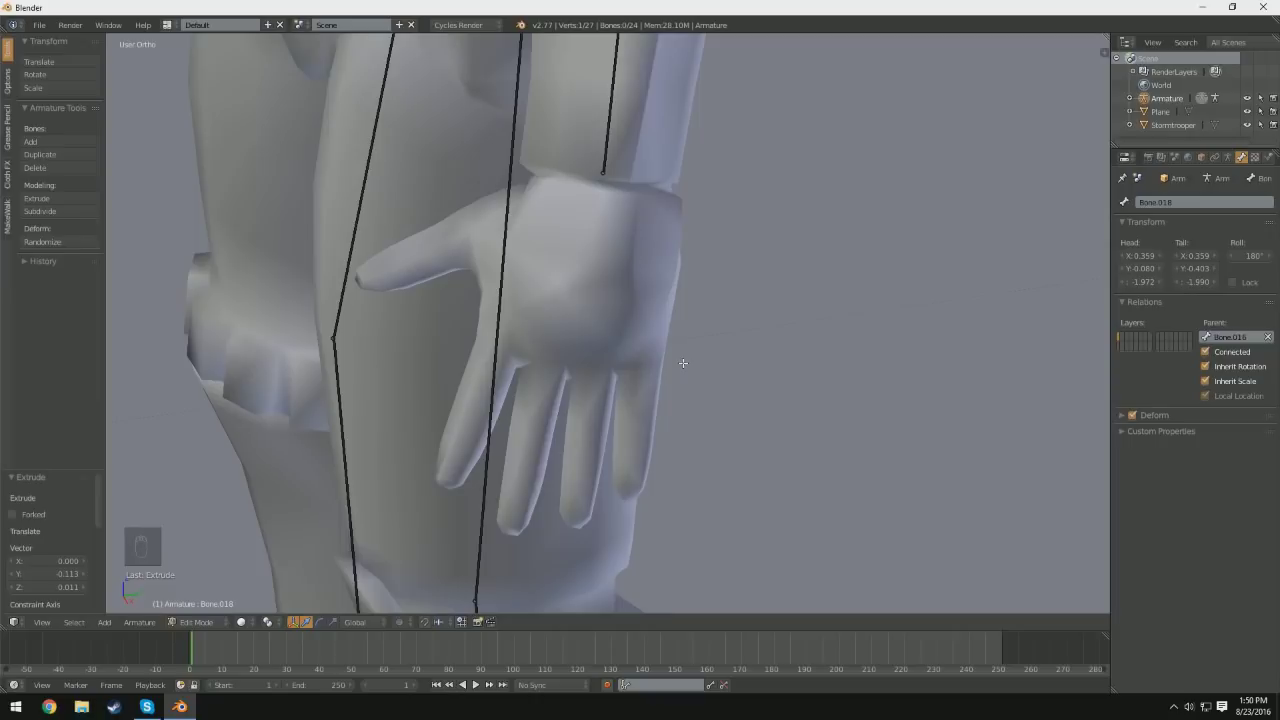
right_click(605, 175)
key(e)
click(574, 352)
key(e)
click(577, 323)
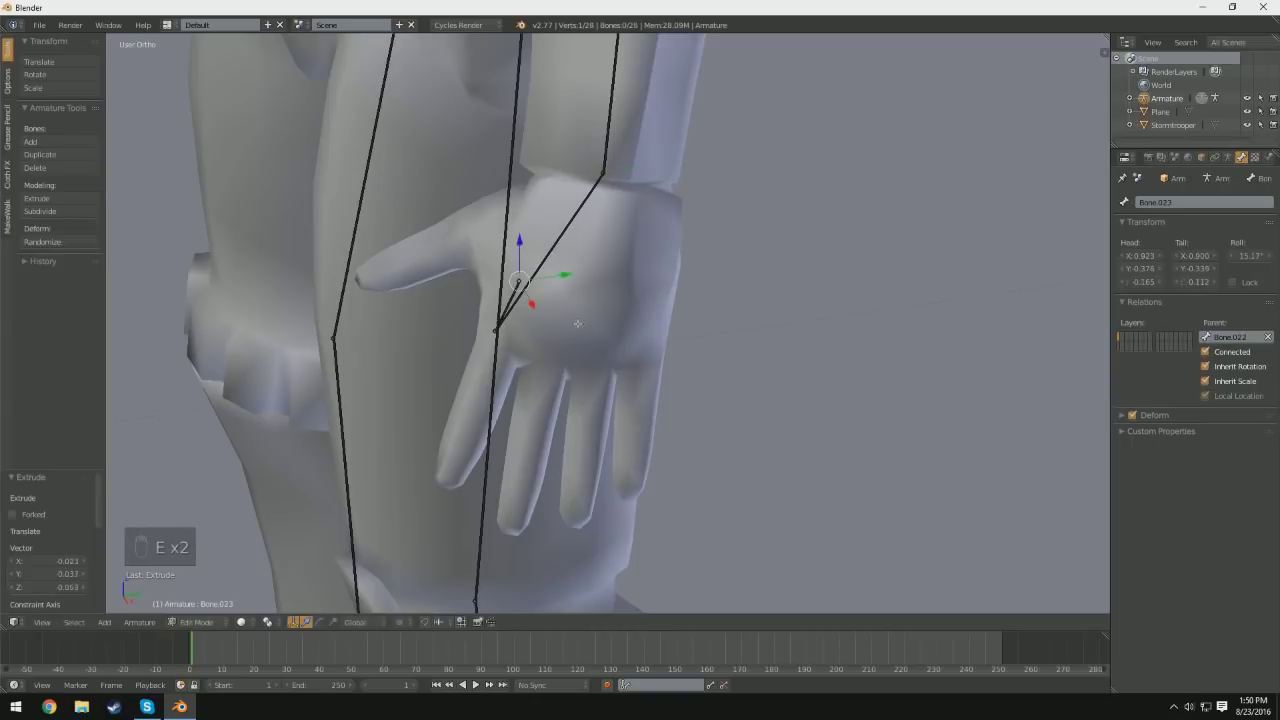
key(ctrl+z)
Step: Extrude a chain of three bones along the left index finger, from its knuckle to the fingertip
key(e)
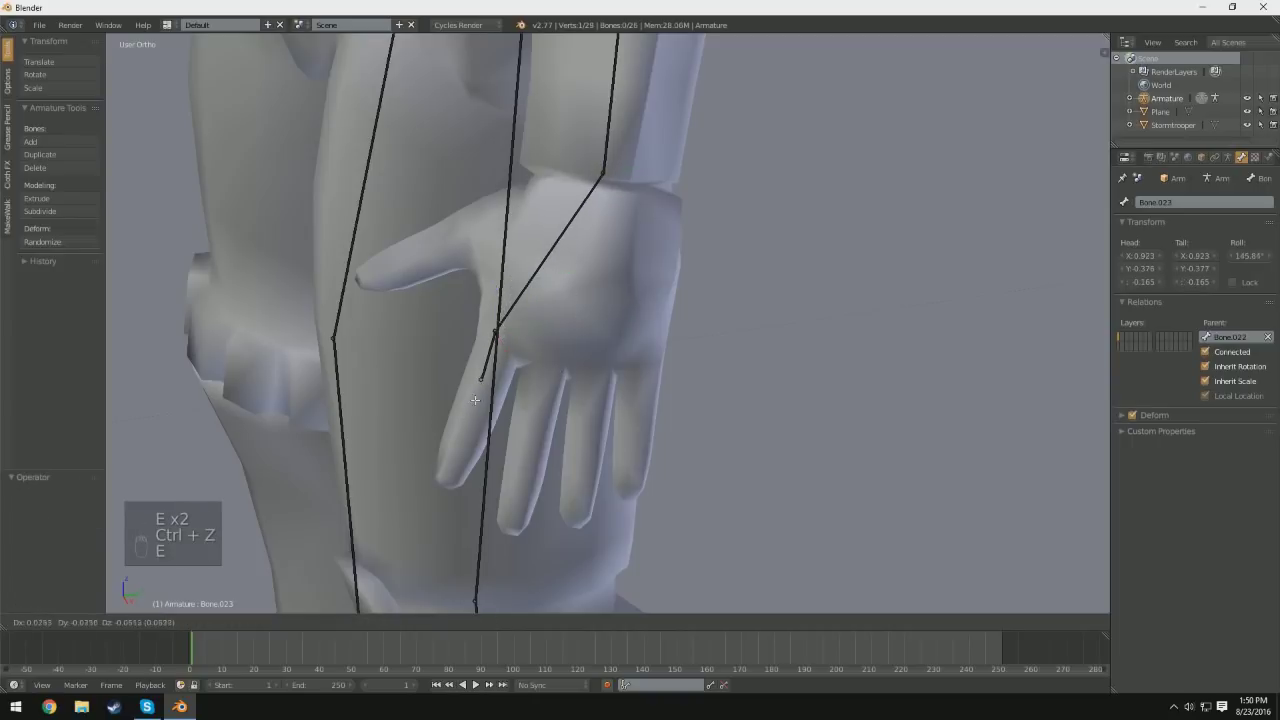
click(483, 380)
key(e)
click(461, 456)
key(e)
click(446, 495)
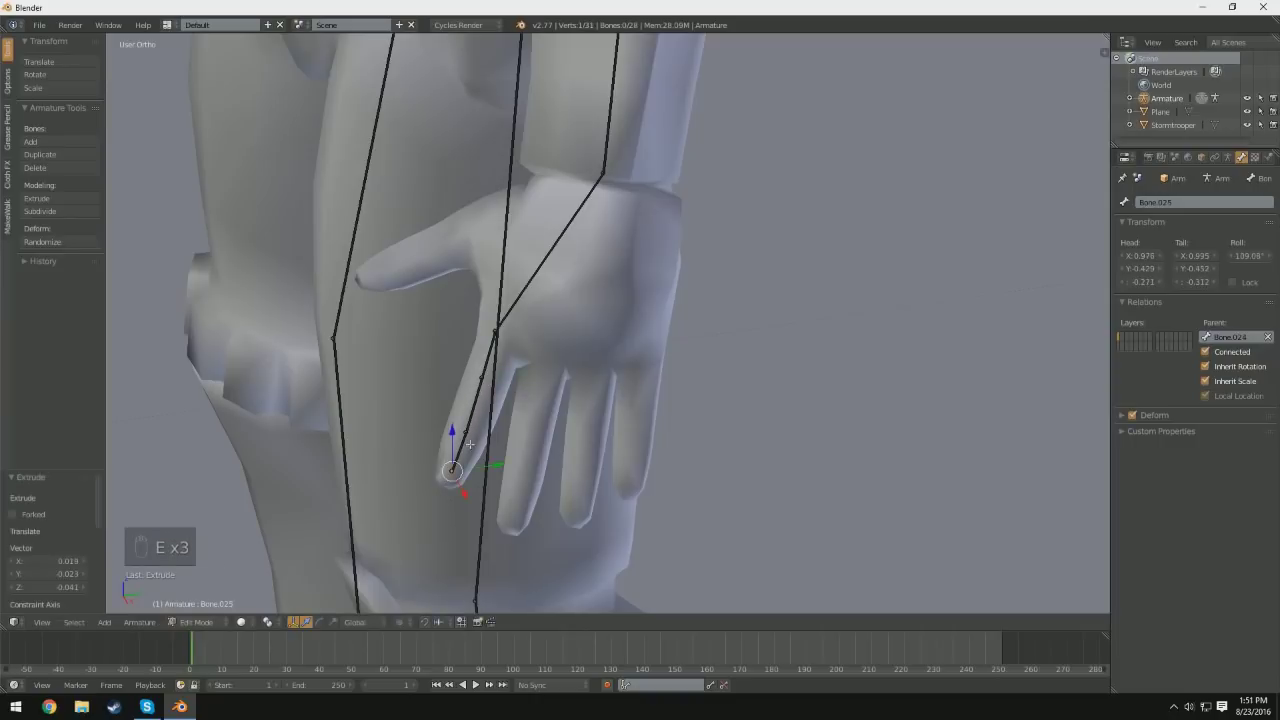
Step: Extrude a palm bone from the left wrist to the middle finger's base and three more bones along that finger
right_click(599, 181)
key(e)
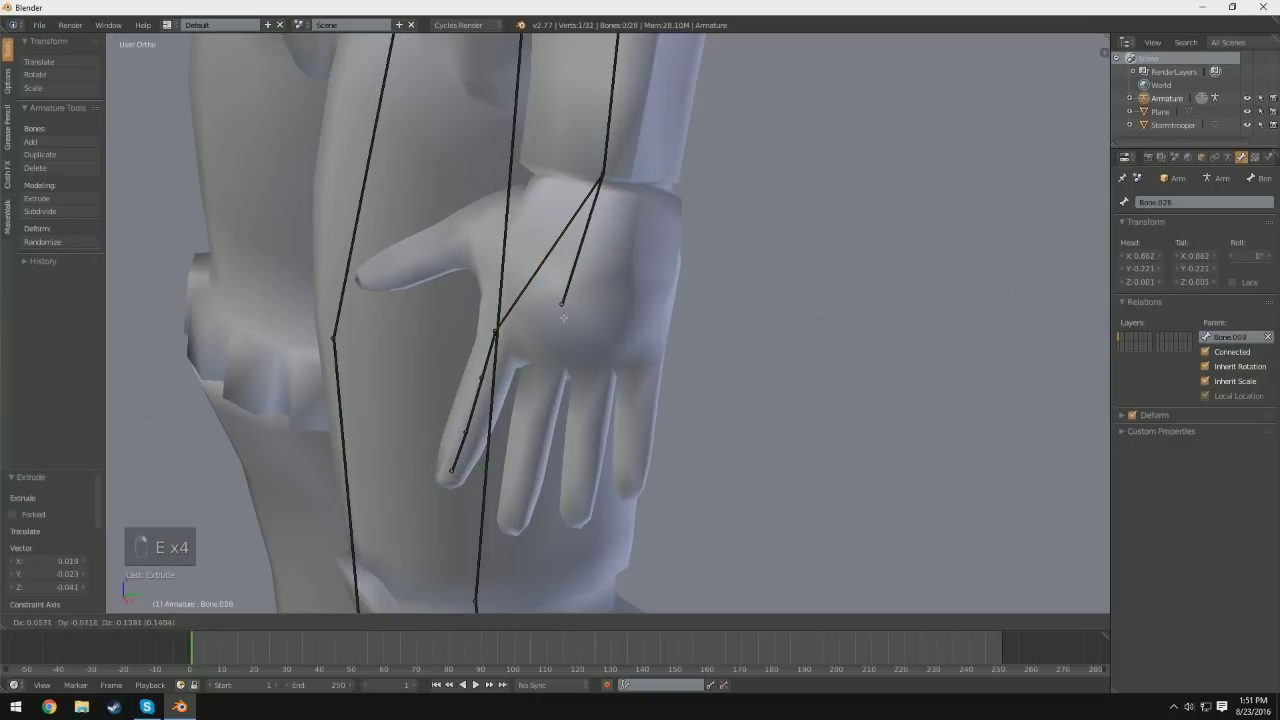
click(548, 352)
key(e)
click(531, 425)
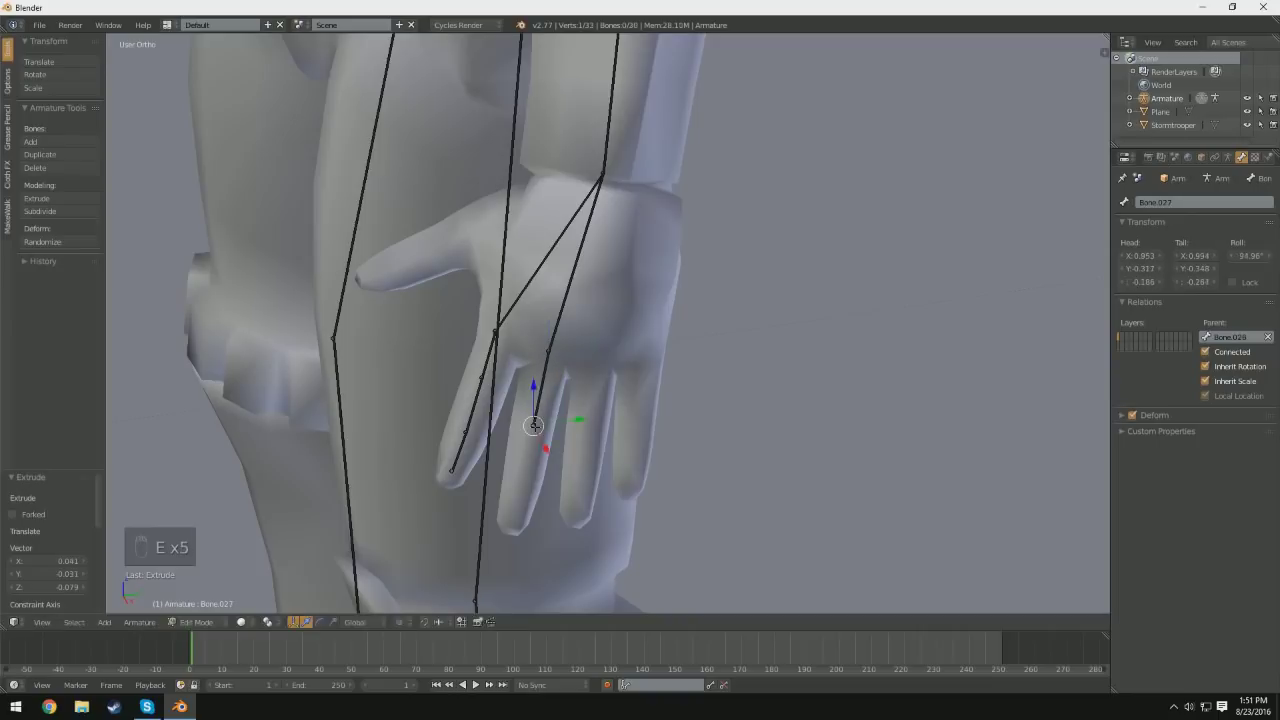
key(e)
click(523, 474)
key(e)
click(513, 518)
Step: Extrude a palm bone from the left wrist to the ring finger's base and three more bones to its tip
right_click(604, 174)
key(e)
click(593, 352)
key(e)
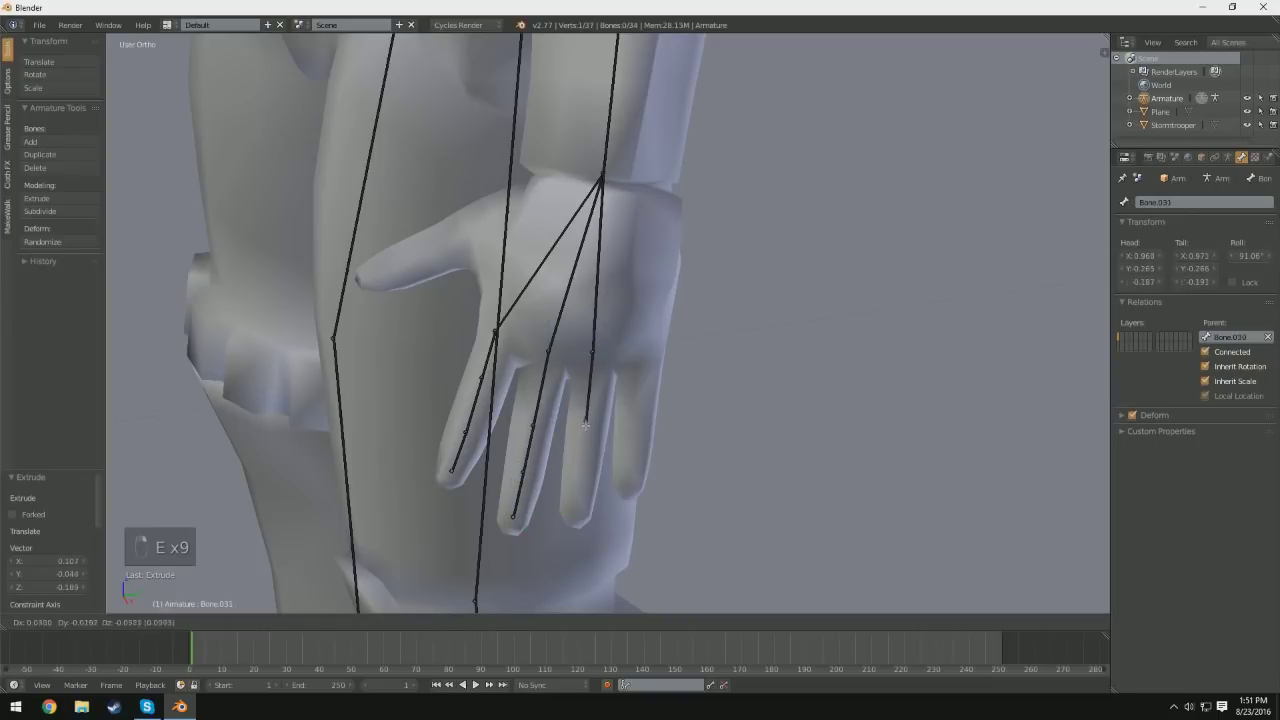
click(586, 441)
key(e)
click(581, 488)
key(e)
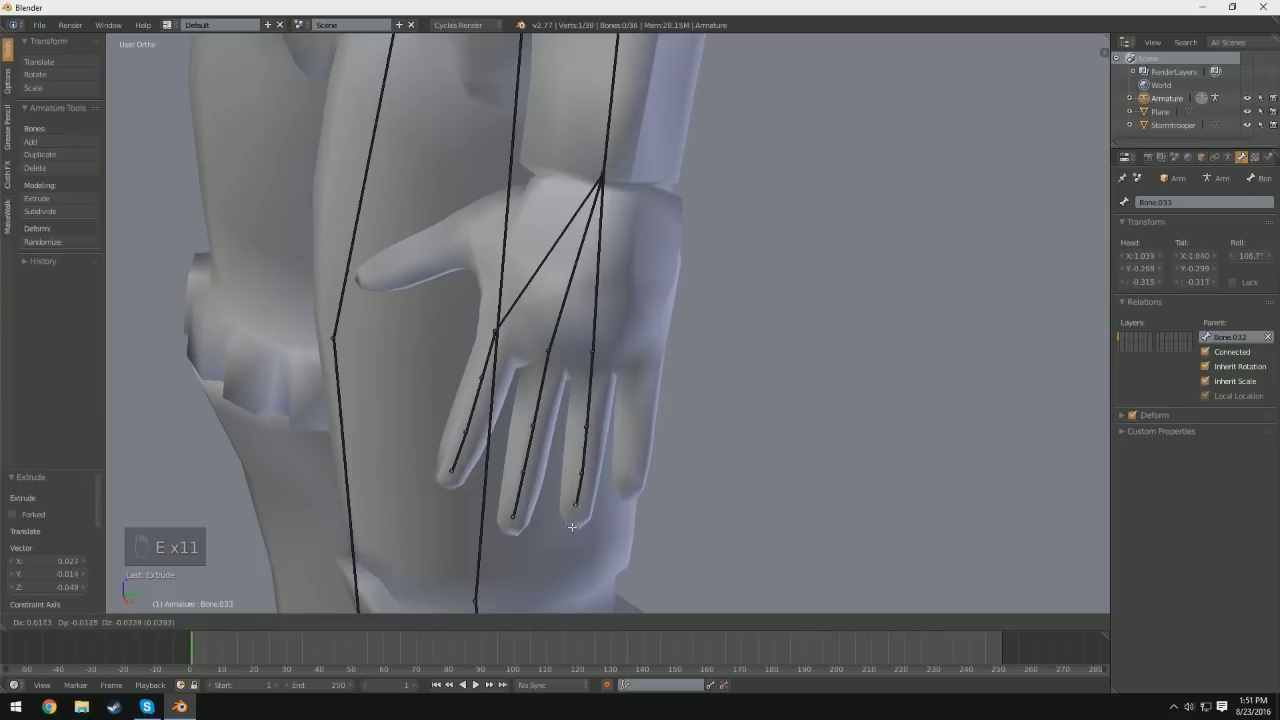
click(574, 525)
middle_drag(680, 482, 780, 460)
shift+middle_drag(826, 404, 703, 448)
Step: Undo all the palm and finger bones extruded from the left wrist
key(ctrl+z)
key(ctrl+z)
key(ctrl+z)
key(ctrl+z)
key(ctrl+z)
key(ctrl+z)
key(ctrl+z)
key(ctrl+z)
key(ctrl+z)
key(ctrl+z)
key(ctrl+z)
key(ctrl+z)
key(ctrl+z)
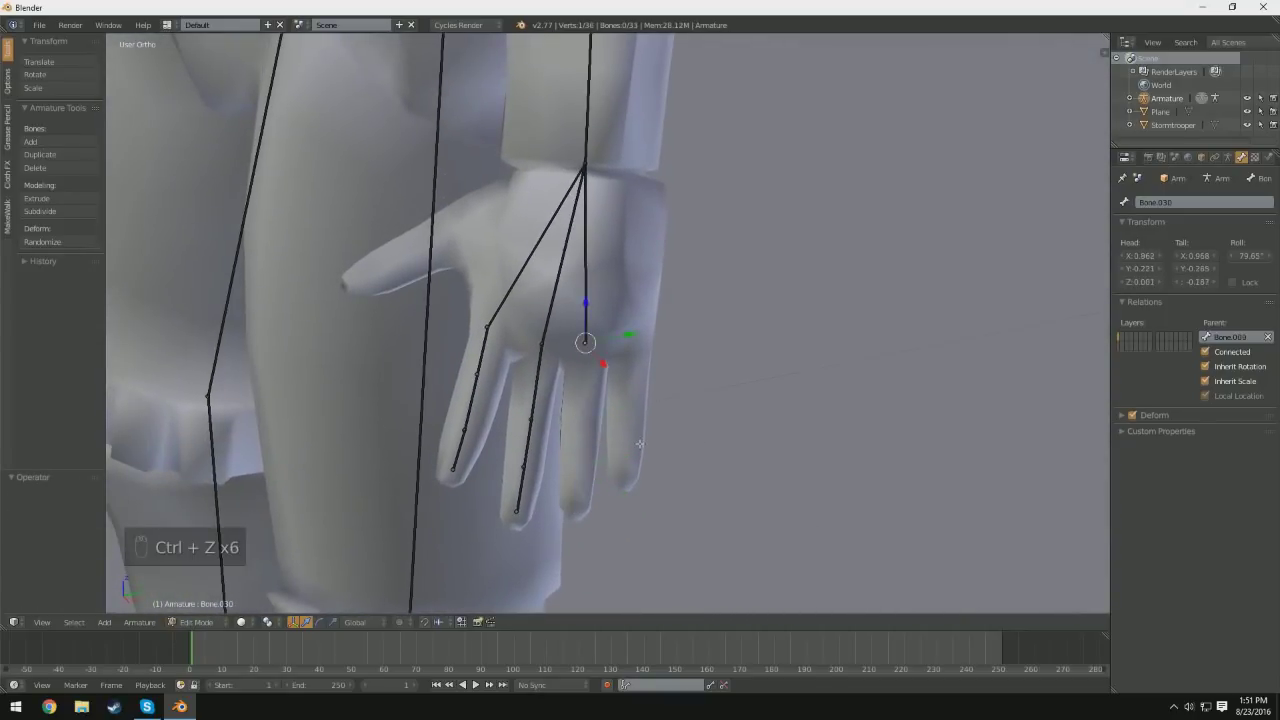
key(ctrl+z)
key(ctrl+z)
key(ctrl+z)
key(ctrl+z)
key(ctrl+z)
key(ctrl+z)
key(ctrl+z)
key(ctrl+z)
key(ctrl+z)
key(ctrl+z)
key(ctrl+z)
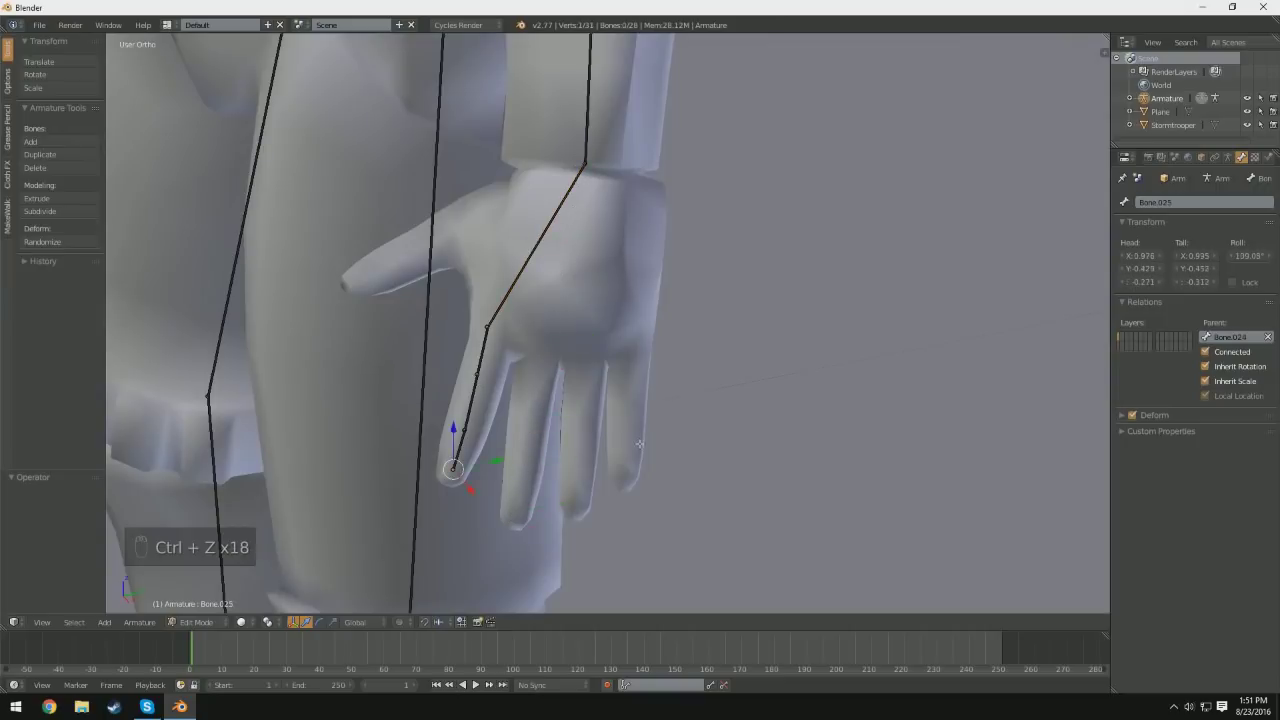
Step: Extrude a single hand bone from the left wrist to the fingertips, about 0.165 outward in X and 0.387 down in Z
key(e)
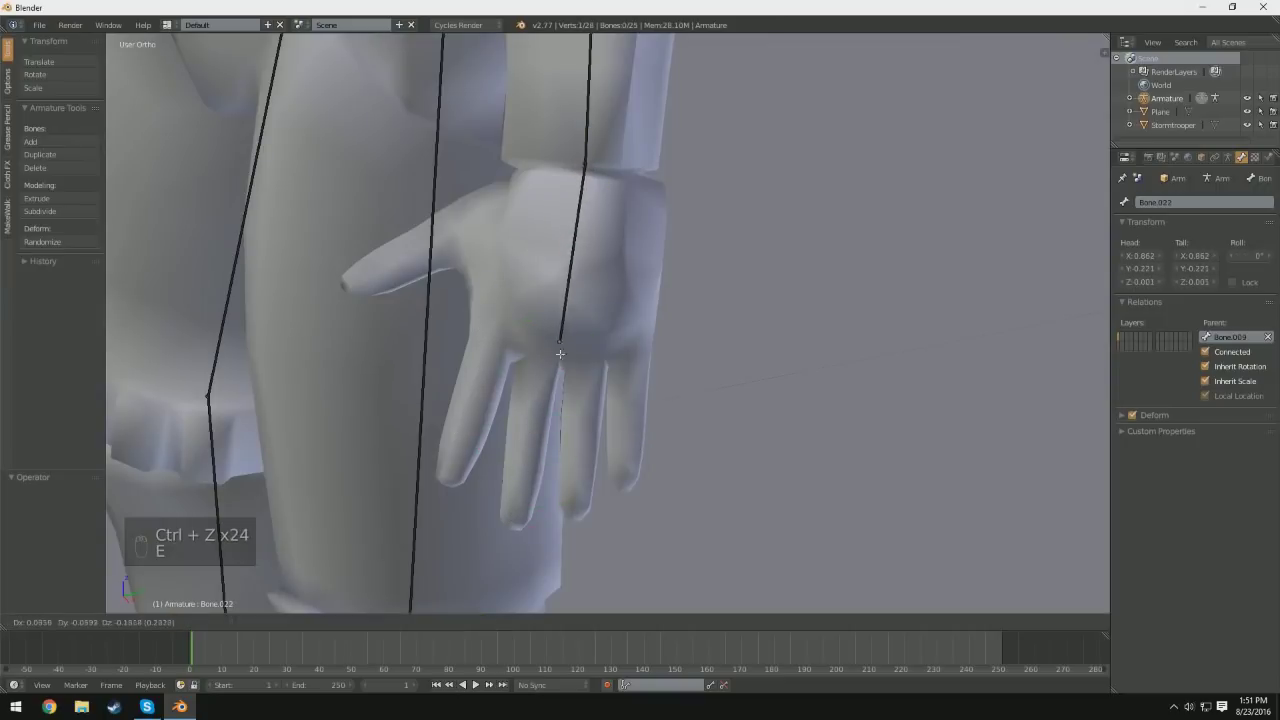
click(518, 516)
middle_drag(518, 516, 547, 300)
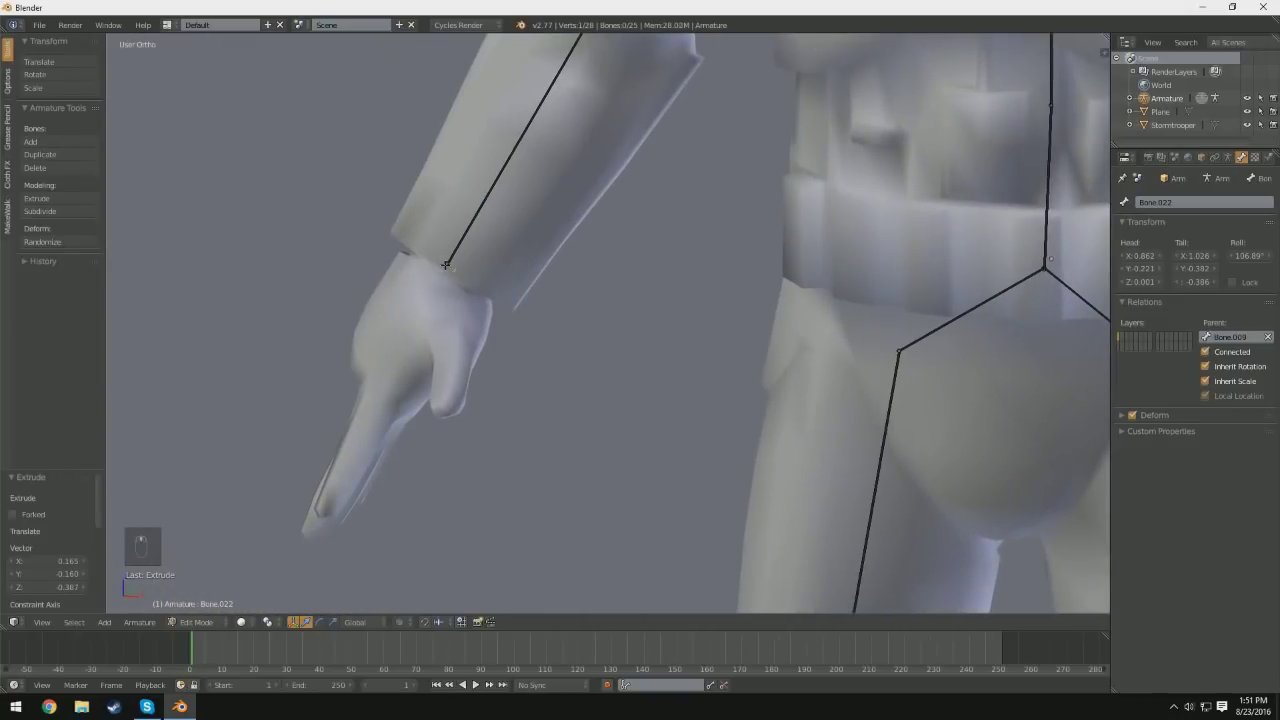
Step: Extrude a matching hand bone from the right wrist to the fingertips and lower its end about 0.013 along Z
key(e)
click(336, 518)
middle_drag(336, 518, 530, 502)
key(g)
click(528, 505)
Step: Switch to perspective view and inspect how the armature sits inside the character from the front and back
scroll(432, 486, up, 8)
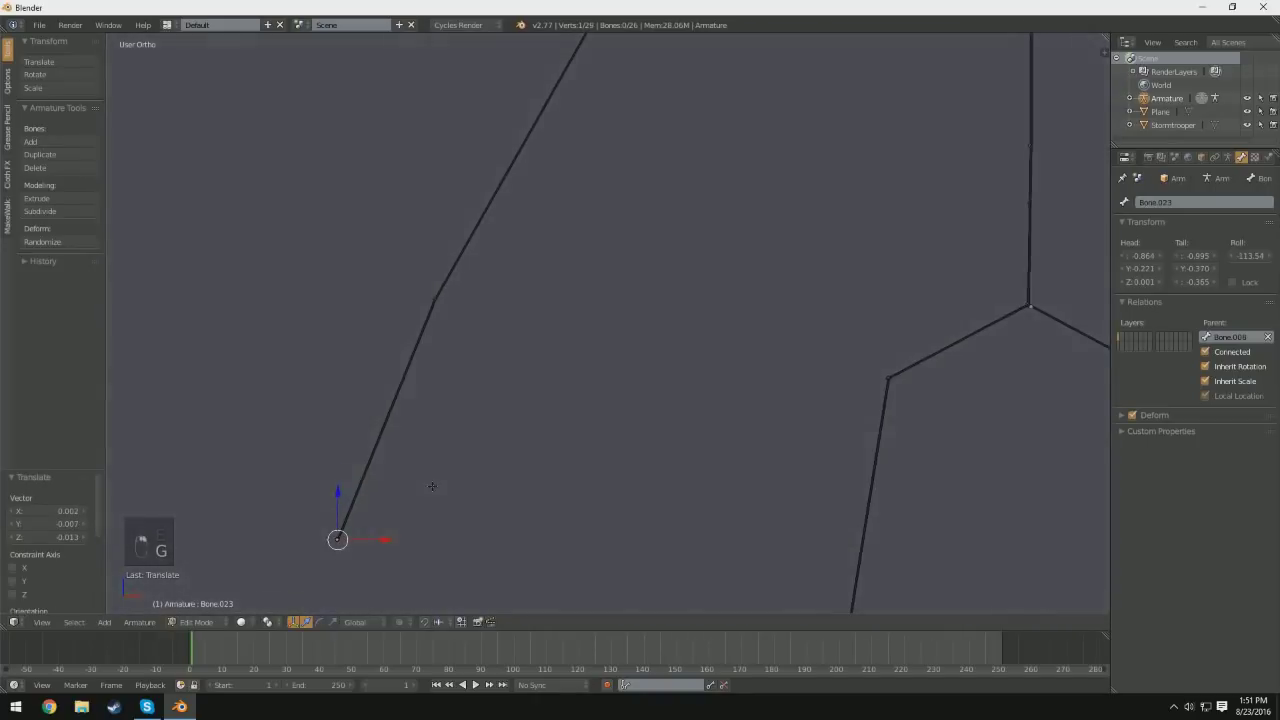
scroll(432, 486, down, 8)
middle_drag(432, 486, 668, 409)
key(KP_5)
scroll(743, 306, down, 5)
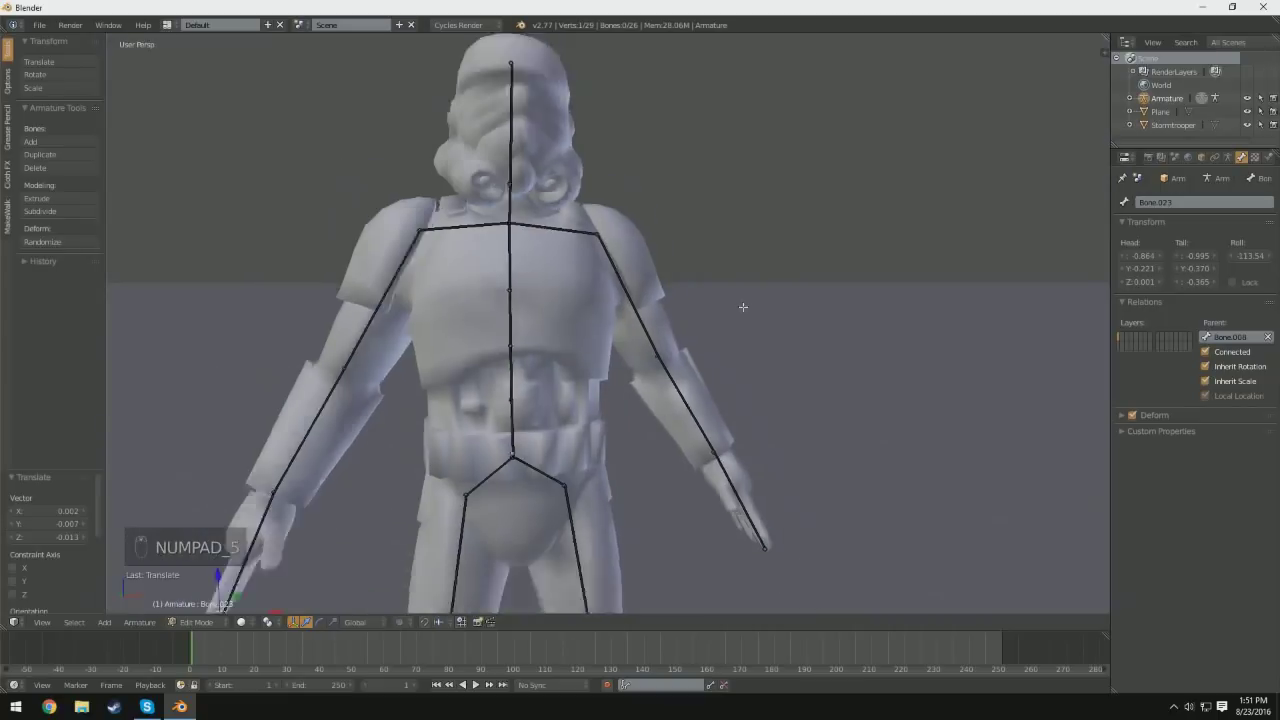
middle_drag(743, 306, 366, 334)
scroll(633, 337, up, 4)
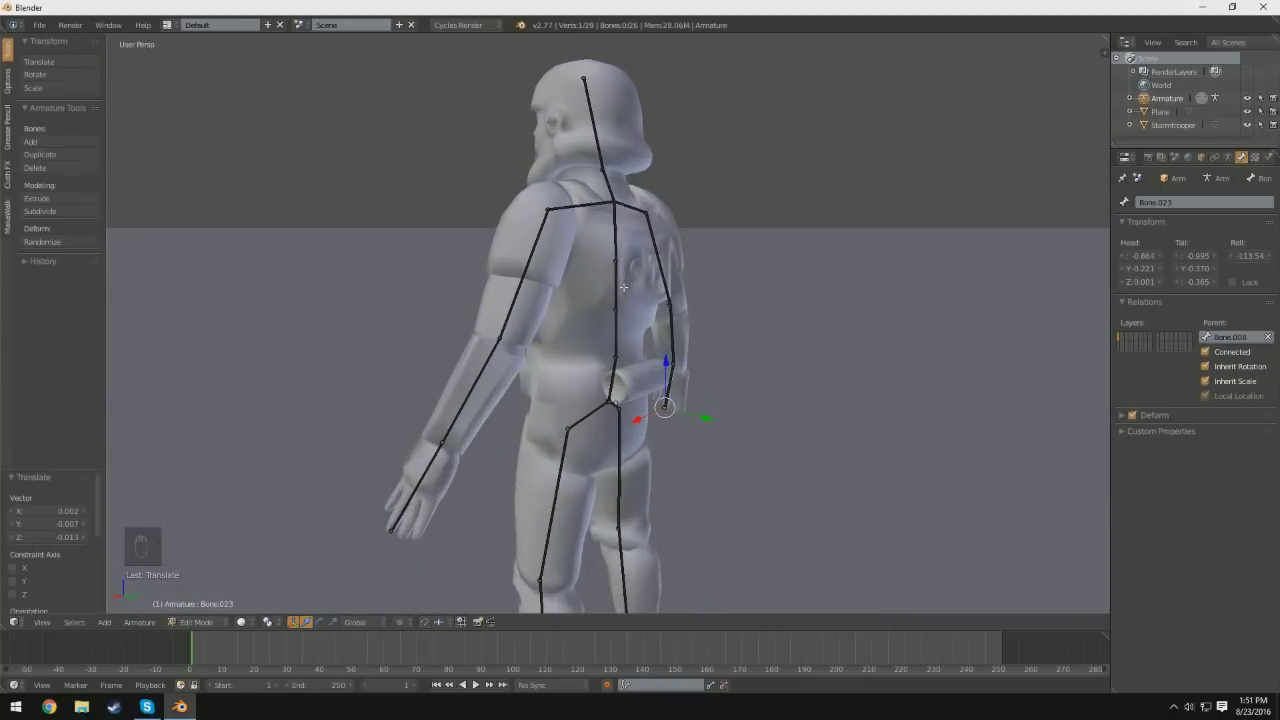
middle_drag(710, 346, 860, 351)
Step: Switch the armature from Edit Mode back to Object Mode
right_click(529, 309)
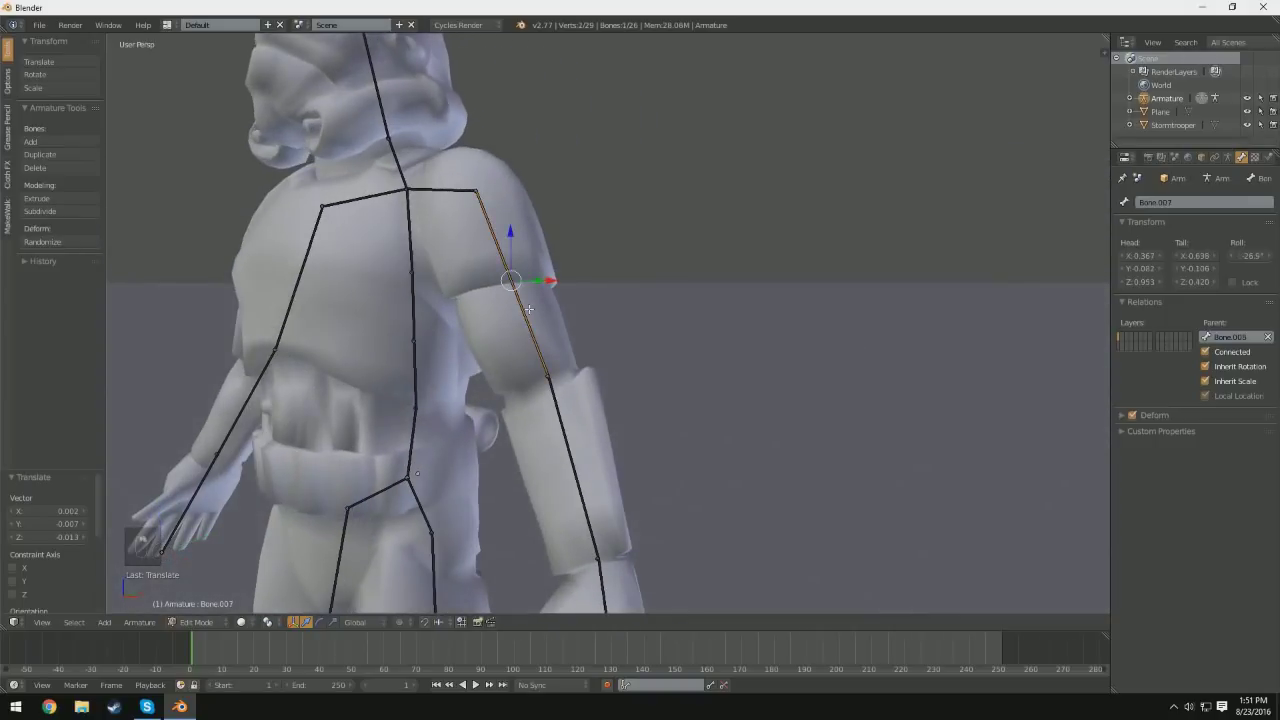
key(Tab)
key(Tab)
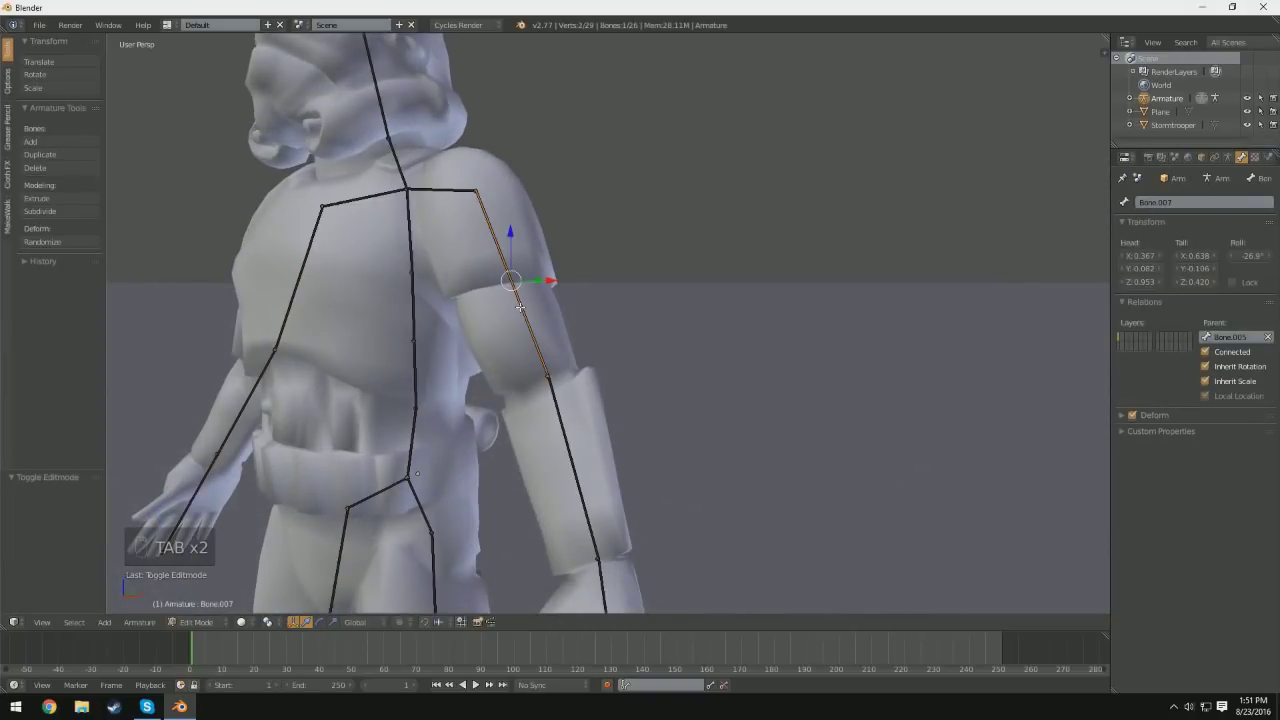
key(w)
click(520, 306)
key(Tab)
scroll(540, 400, up, 3)
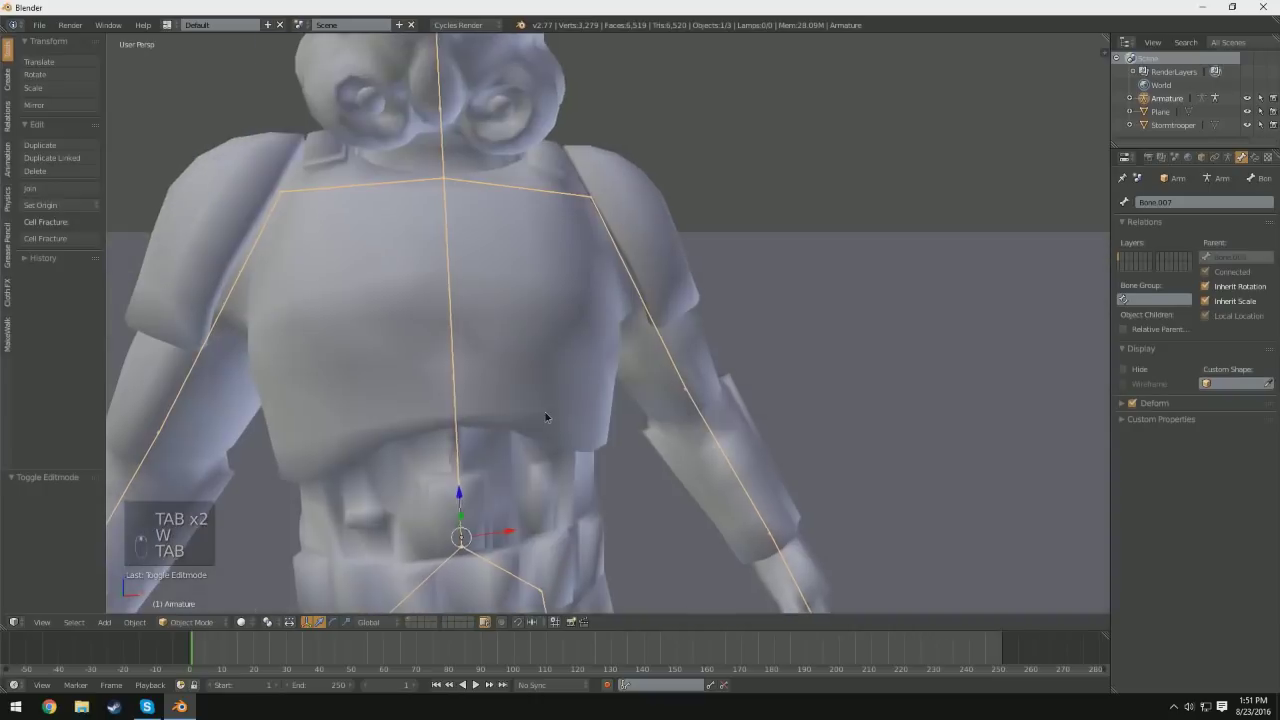
scroll(646, 286, down, 4)
middle_drag(668, 358, 716, 382)
middle_drag(561, 433, 529, 405)
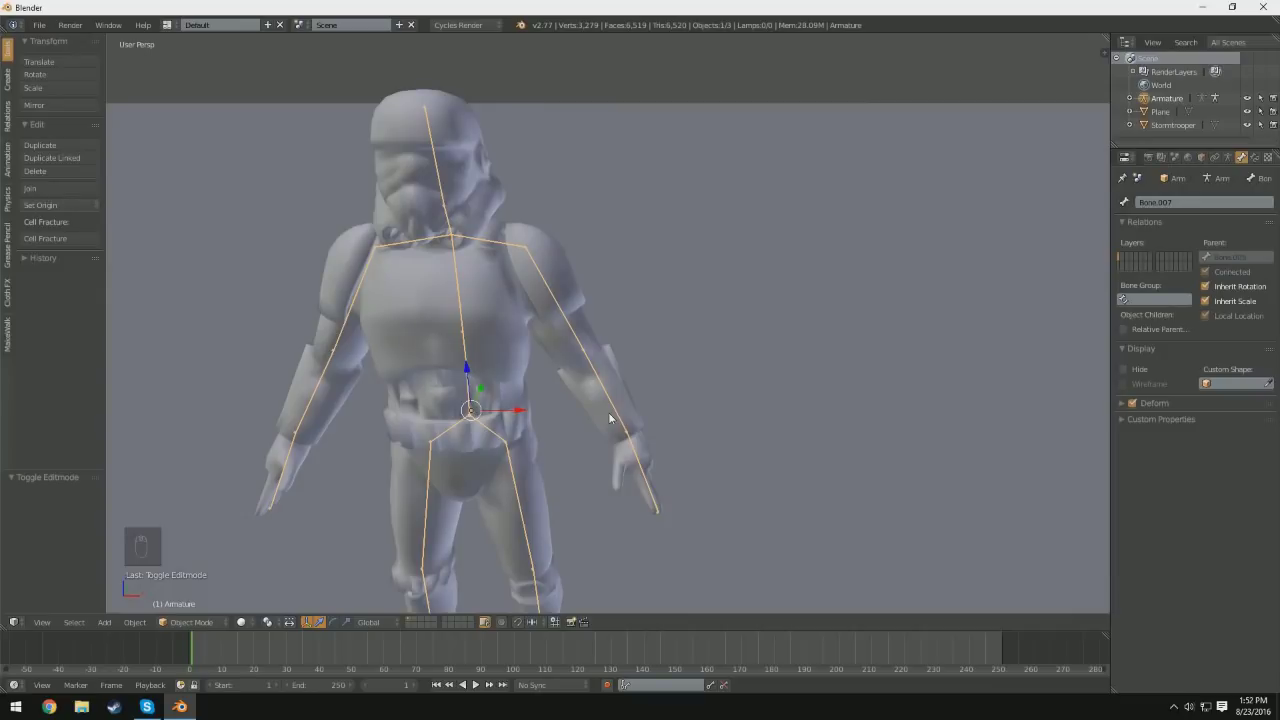
middle_drag(604, 315, 577, 325)
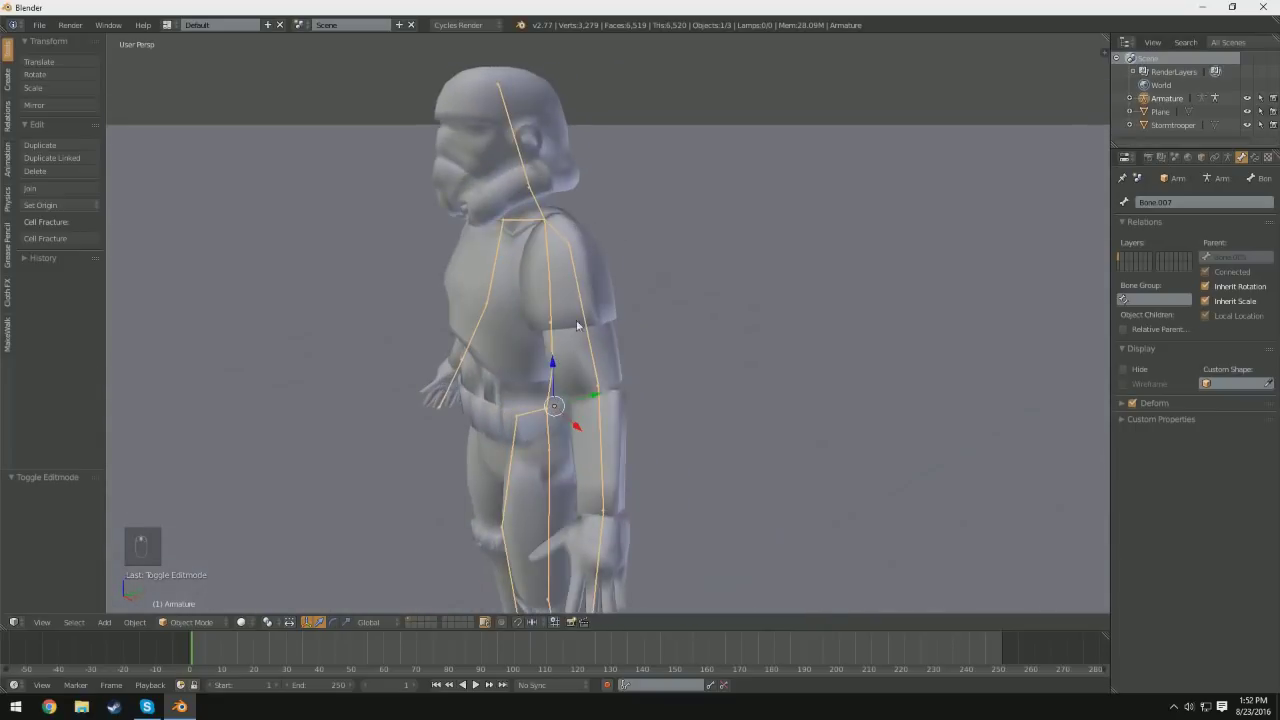
Step: Parent the stormtrooper mesh to the armature with automatic weights
right_click(587, 275)
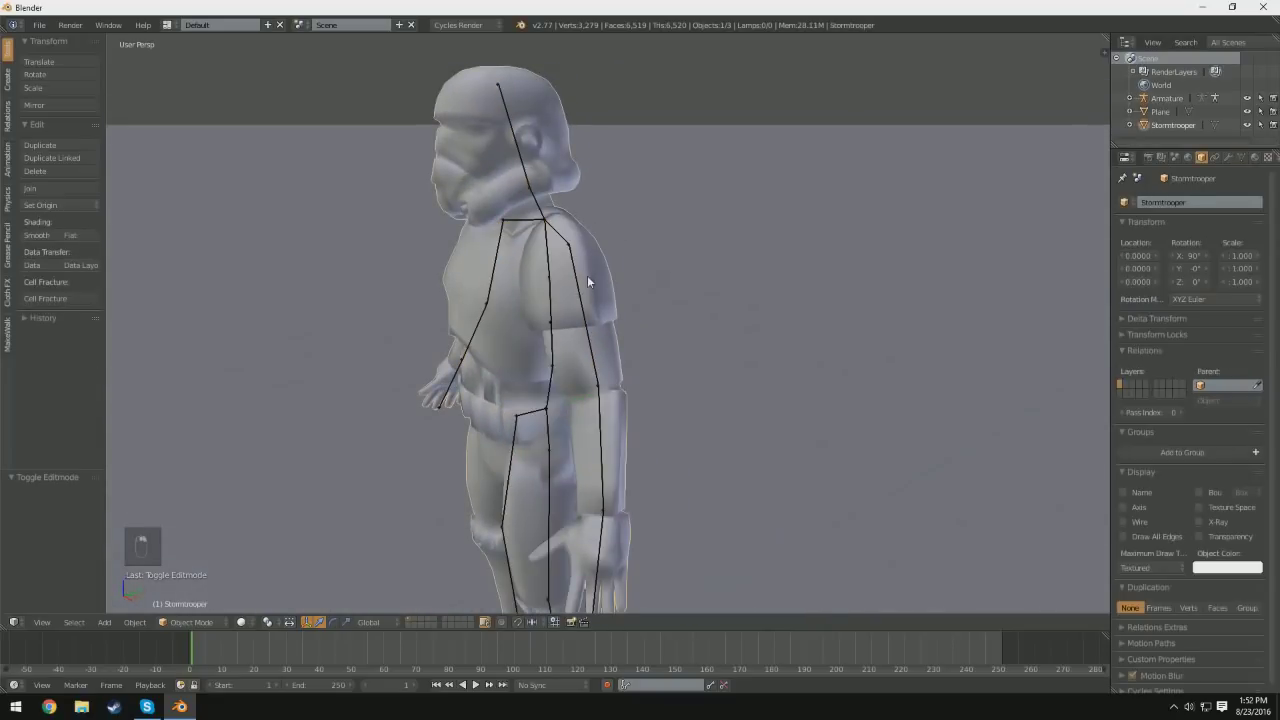
shift+right_click(518, 143)
middle_drag(527, 263, 683, 262)
key(ctrl+p)
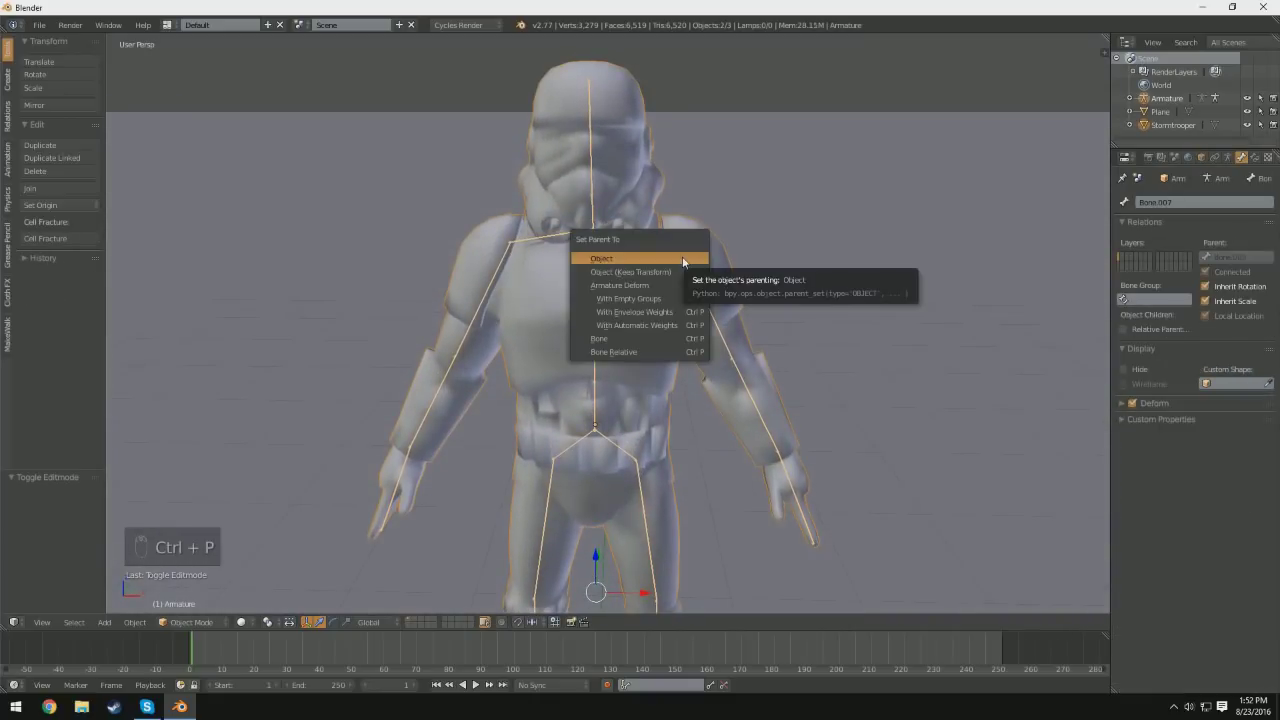
click(662, 325)
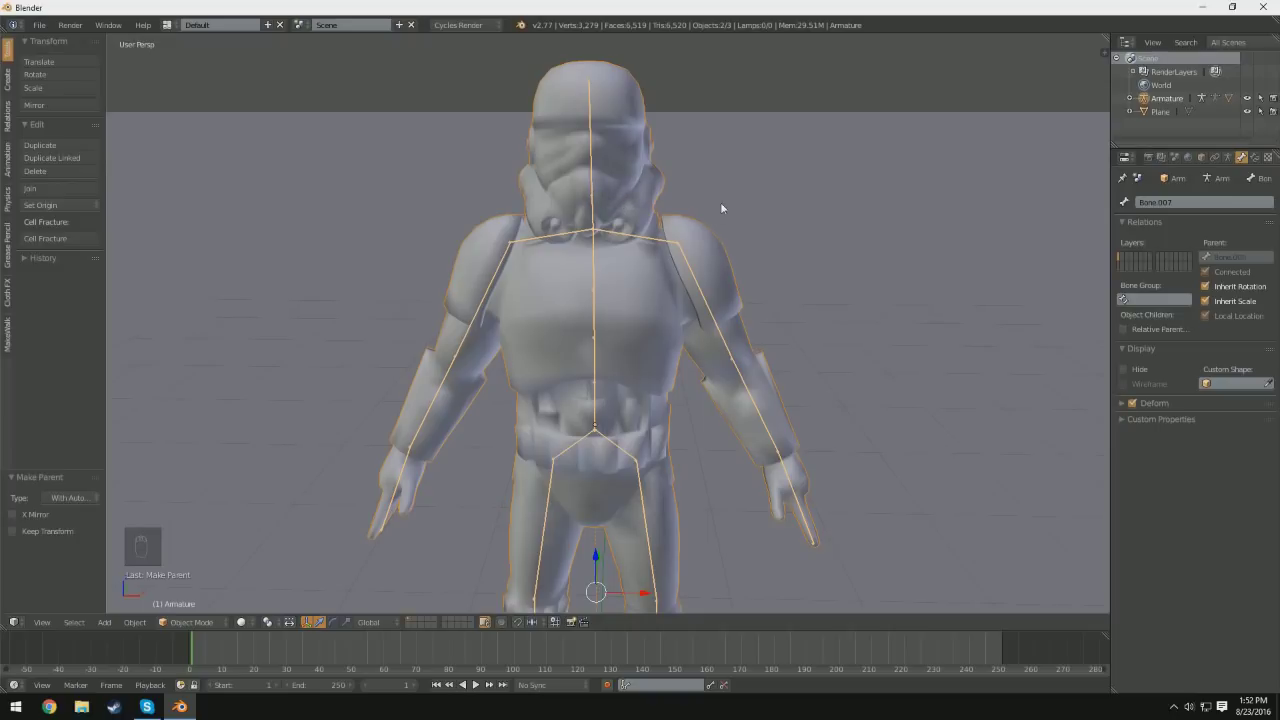
Step: Select the armature on its own and switch it to Pose Mode
middle_drag(722, 204, 616, 235)
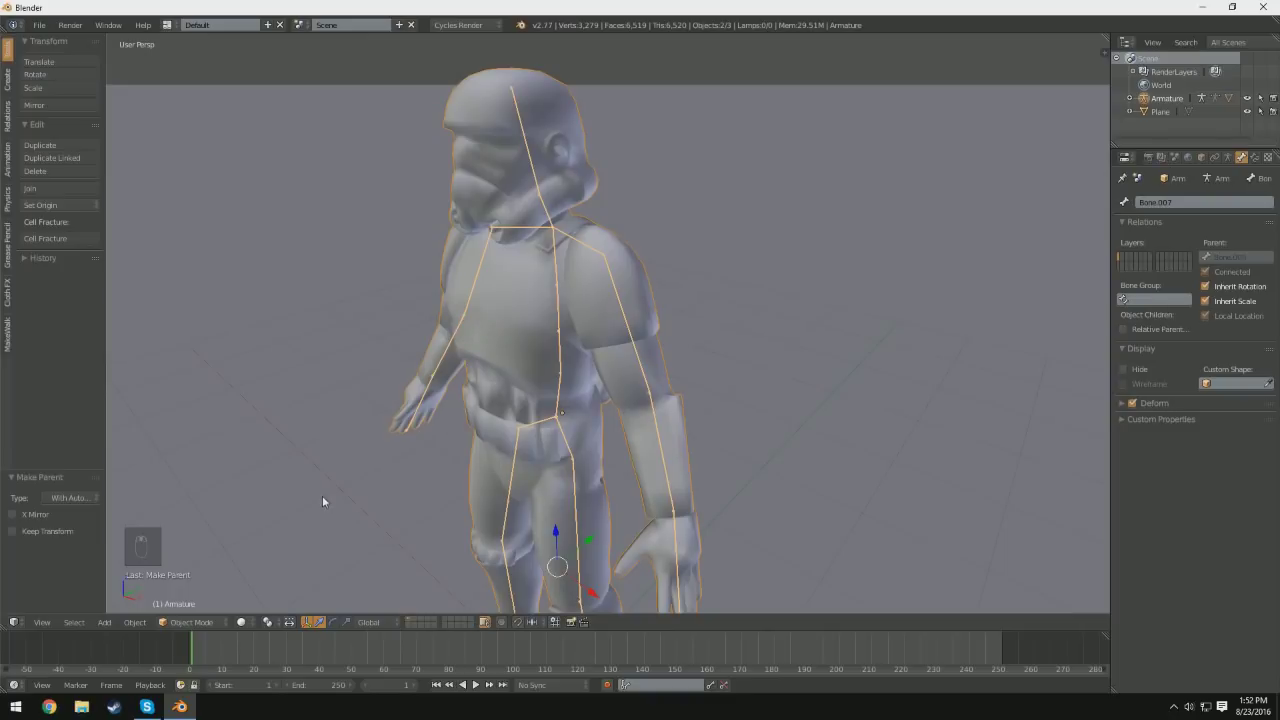
right_click(541, 199)
right_click(538, 192)
click(190, 622)
click(205, 591)
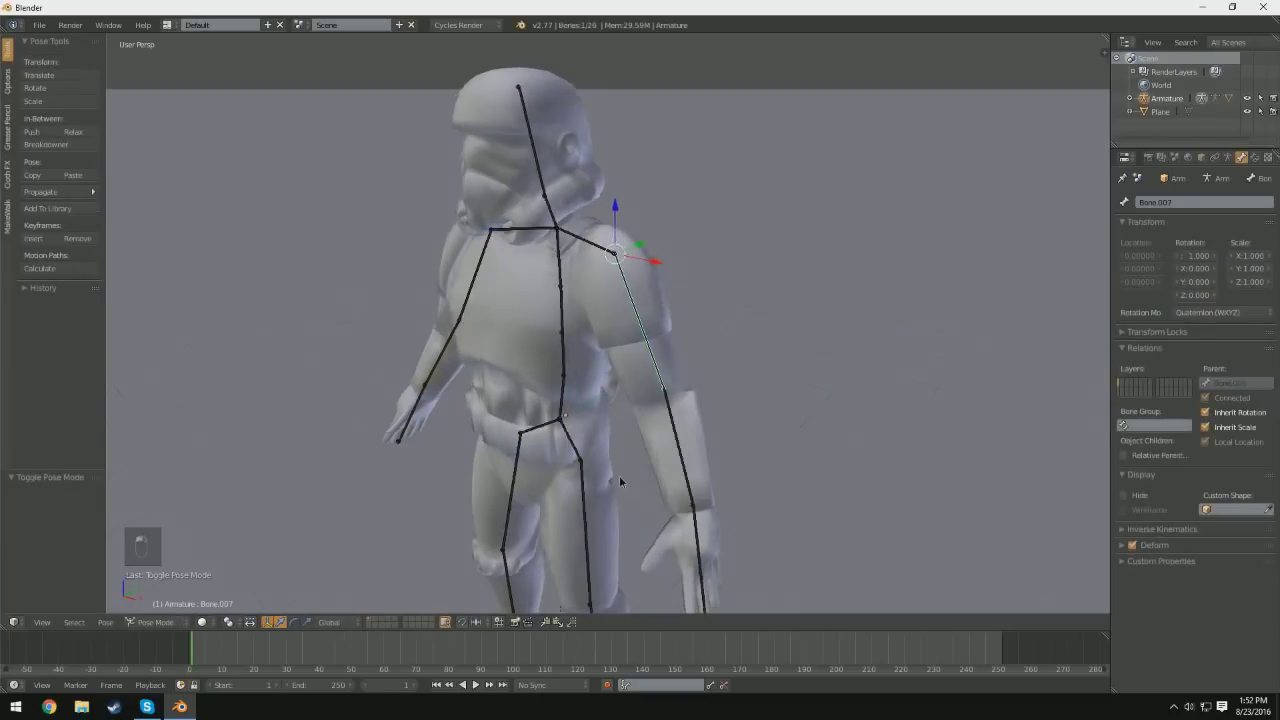
Step: Test the right upper arm bone's deformation by rotating it about the shoulder, and undo the rotation
middle_drag(619, 481, 601, 348)
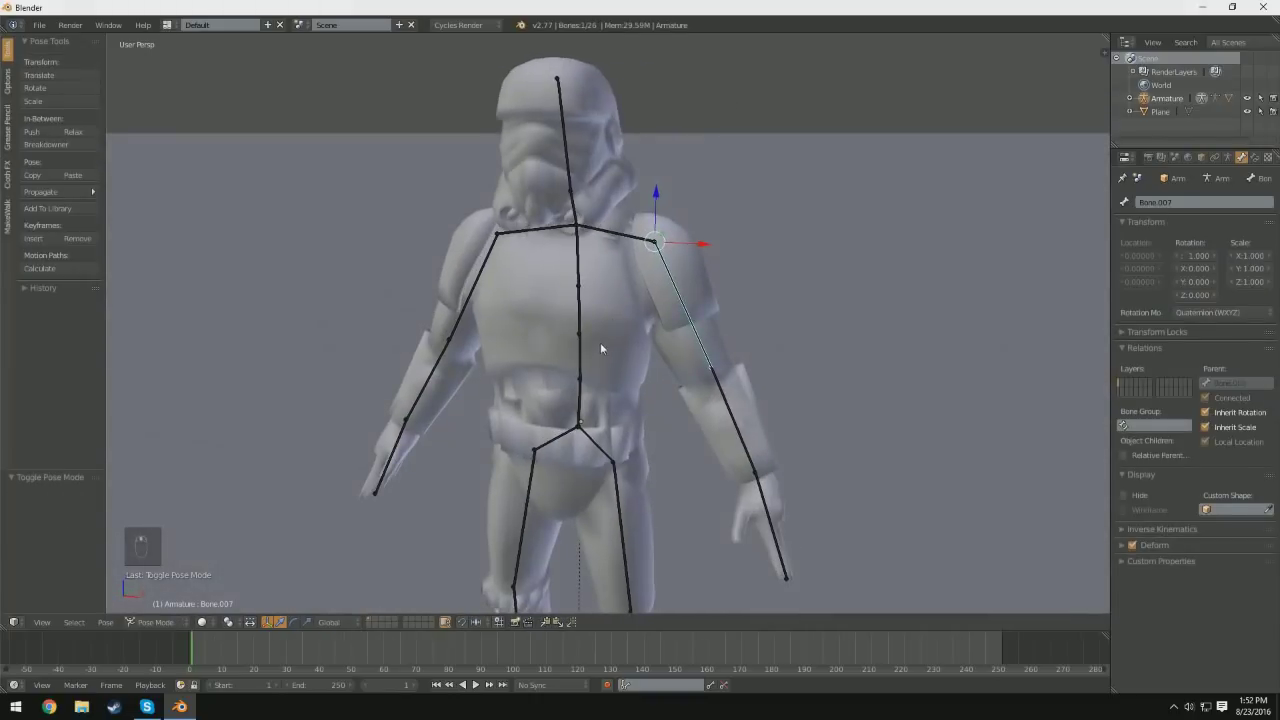
right_click(608, 233)
right_click(515, 227)
right_click(515, 236)
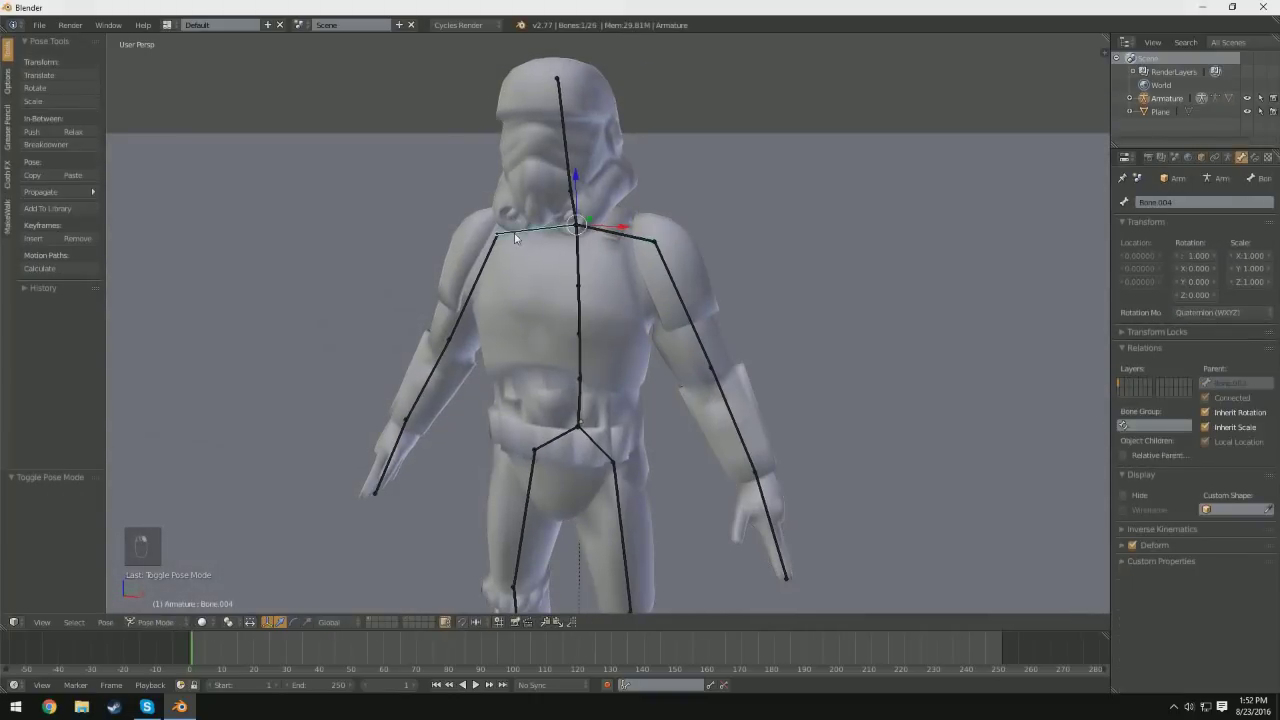
right_click(474, 297)
middle_drag(622, 233, 671, 248)
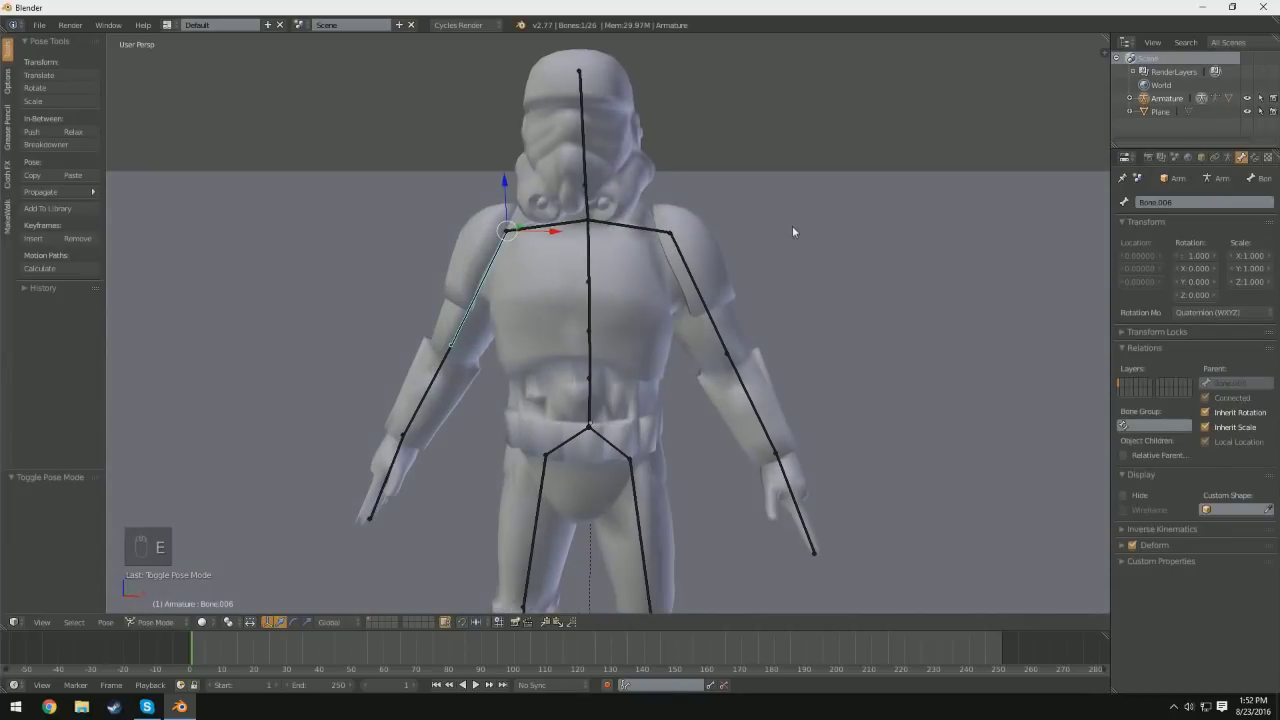
key(r)
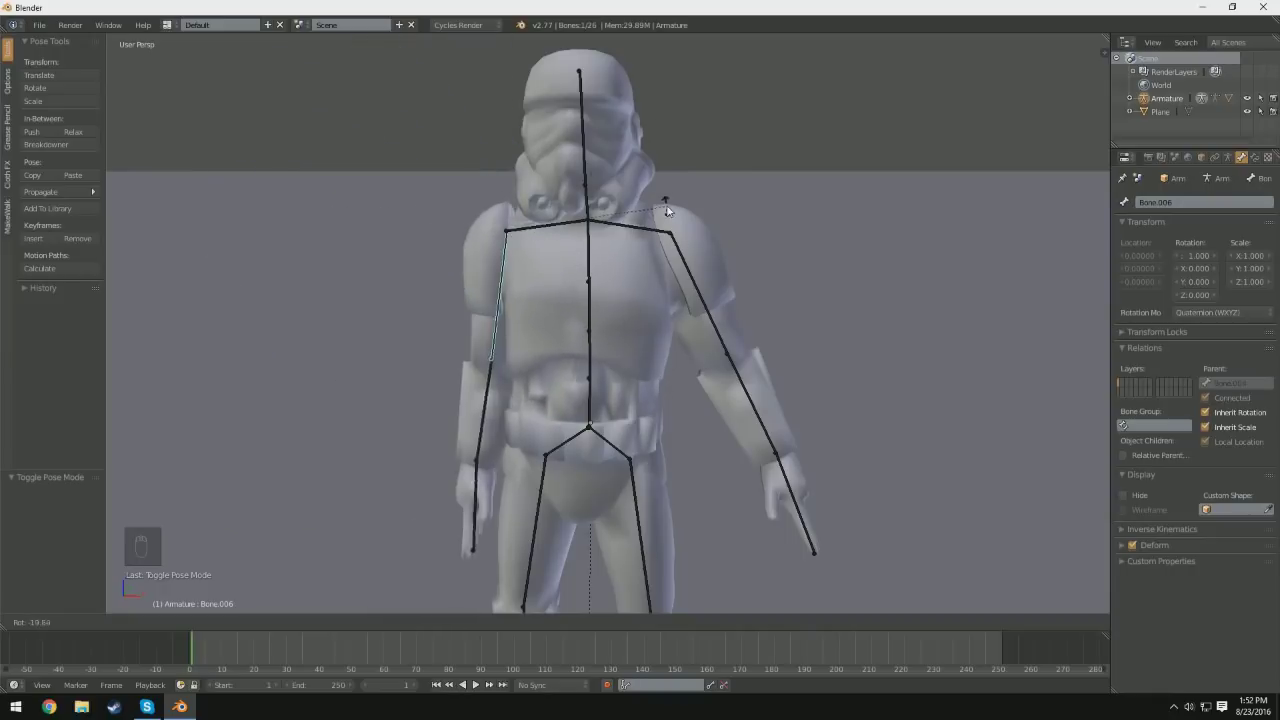
click(695, 280)
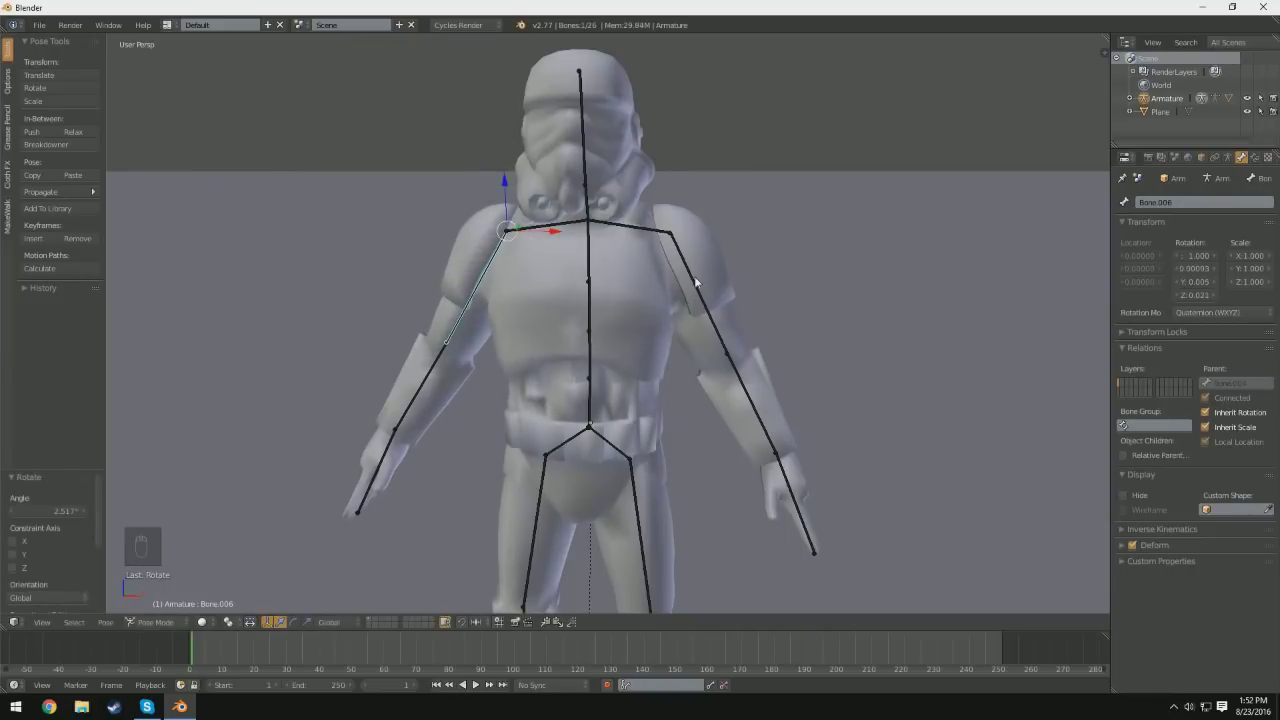
key(ctrl+z)
Step: Test the head bone's deformation by rotating it from two viewing angles, undoing each rotation
middle_drag(695, 222, 560, 230)
right_click(525, 140)
key(r)
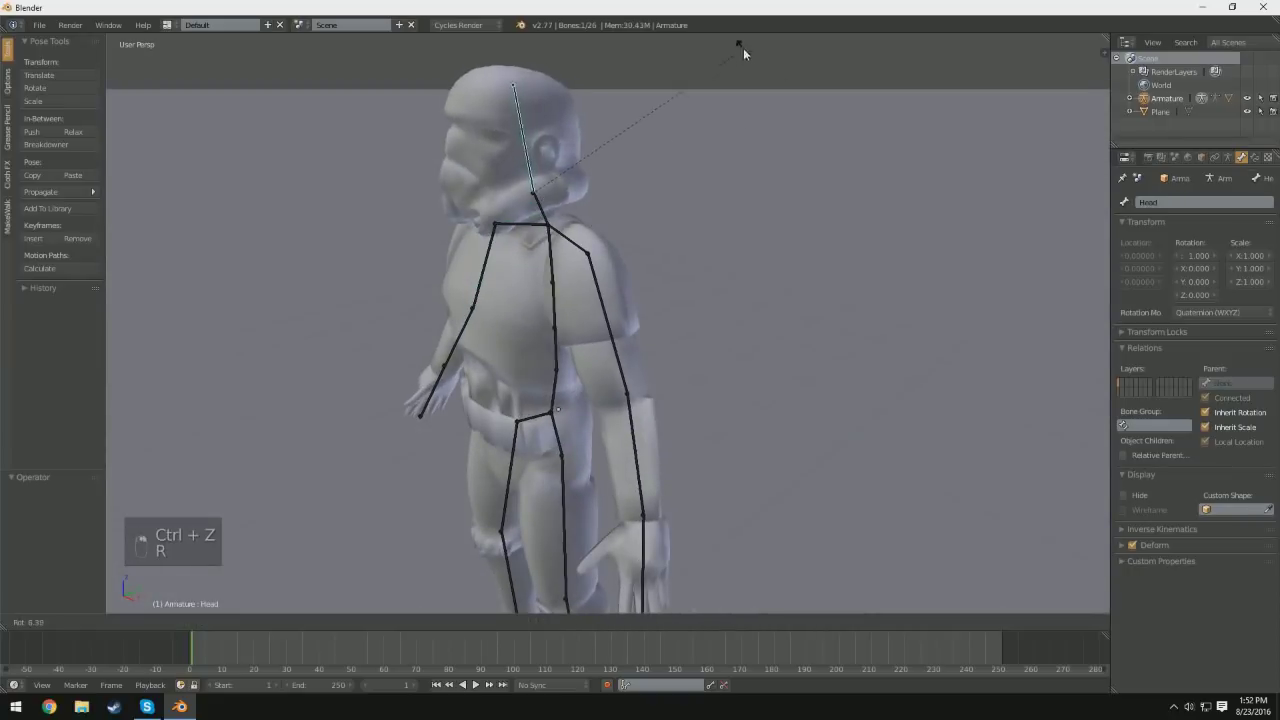
click(638, 96)
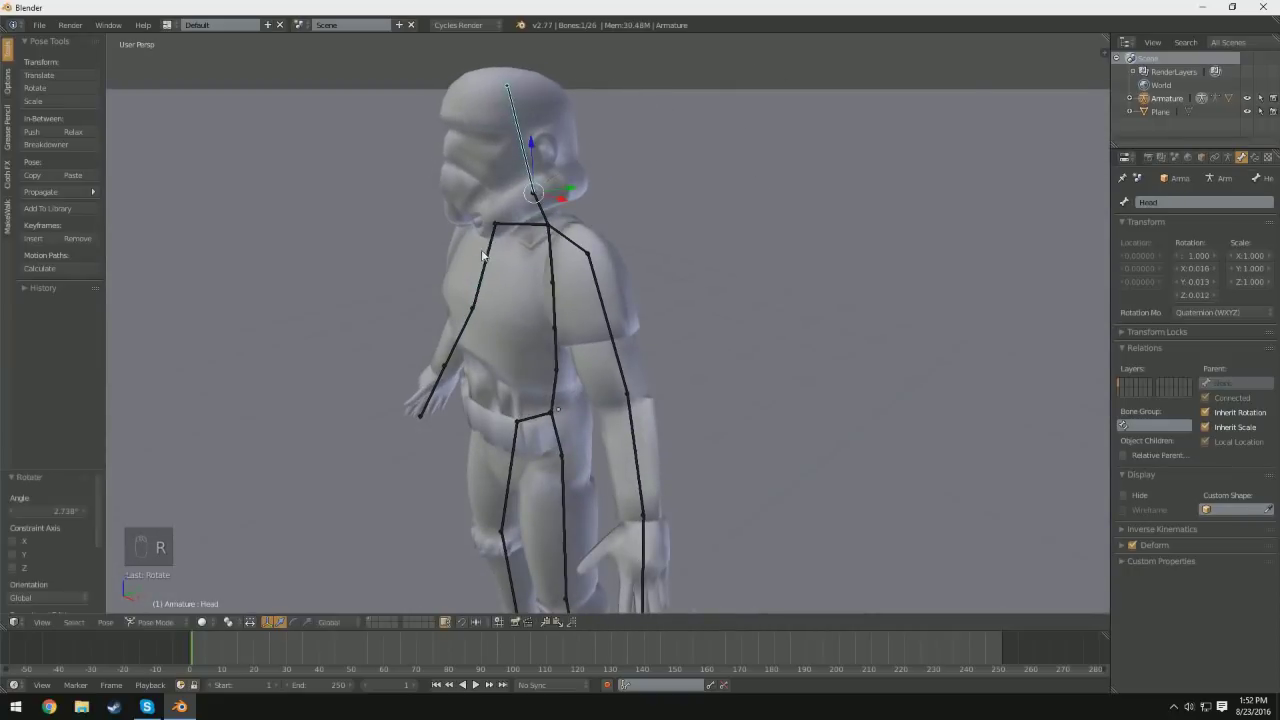
key(ctrl+z)
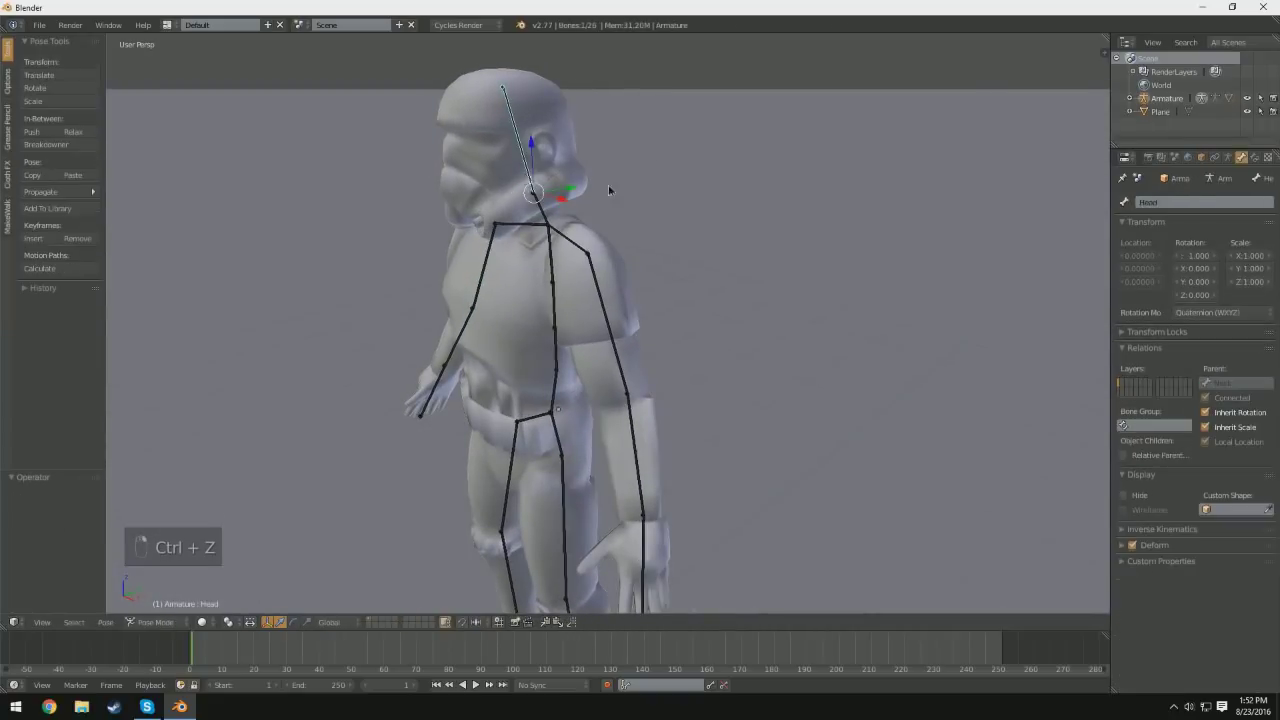
middle_drag(609, 190, 530, 220)
key(r)
click(738, 220)
key(ctrl+z)
Step: Test the lower spine bone's deformation by rotating it from a side view, and undo the rotation
right_click(561, 338)
middle_drag(680, 350, 711, 313)
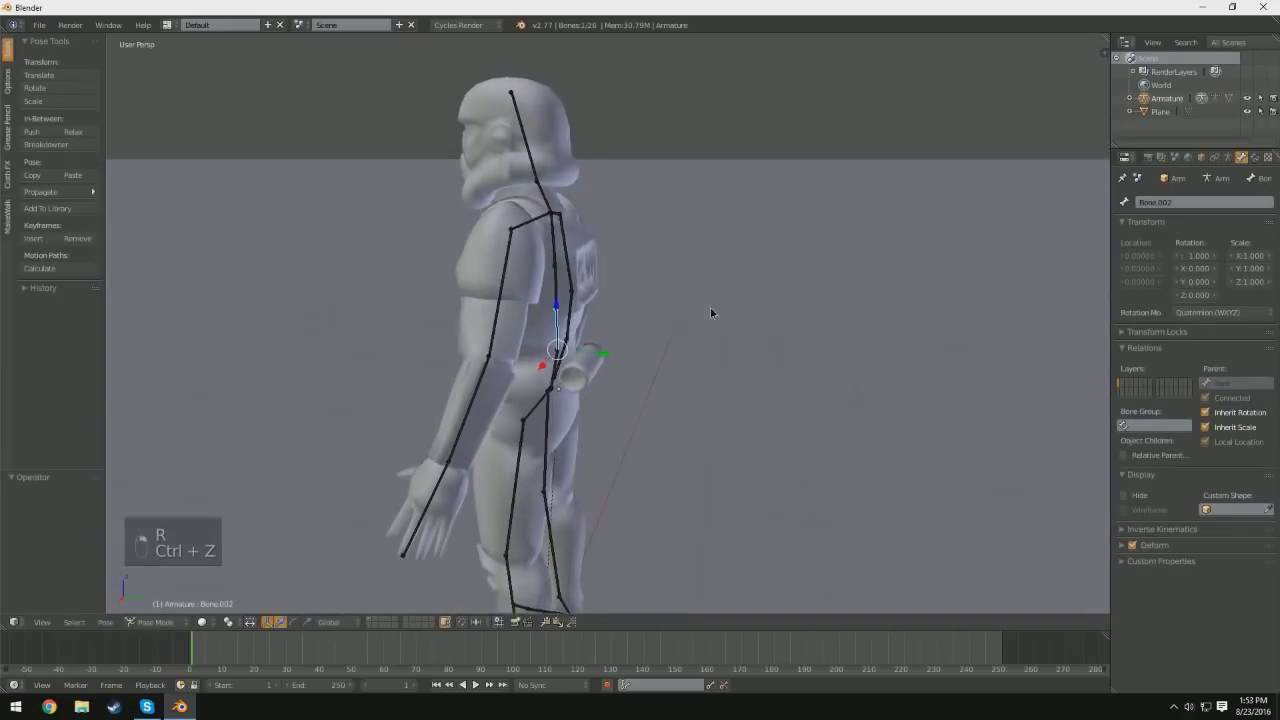
key(r)
click(687, 409)
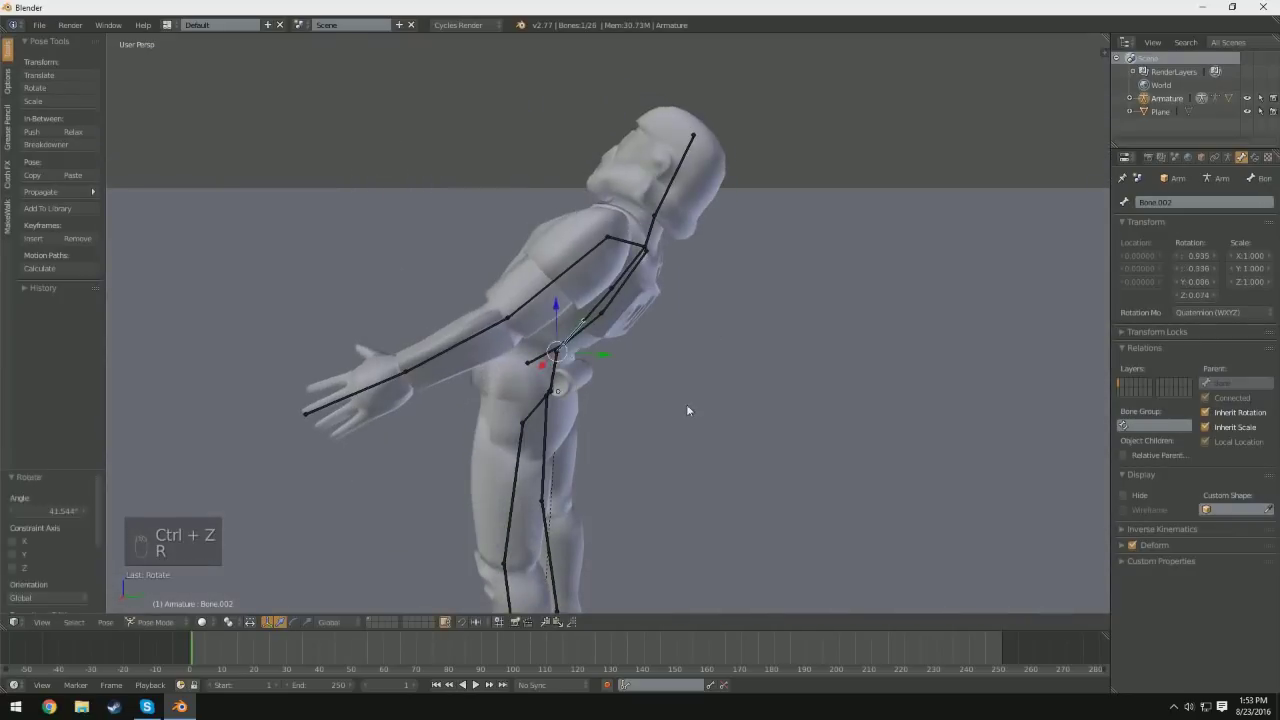
key(ctrl+z)
Step: Test the left thigh bone's deformation by rotating it outward from behind, and undo the rotation
middle_drag(687, 409, 542, 383)
key(r)
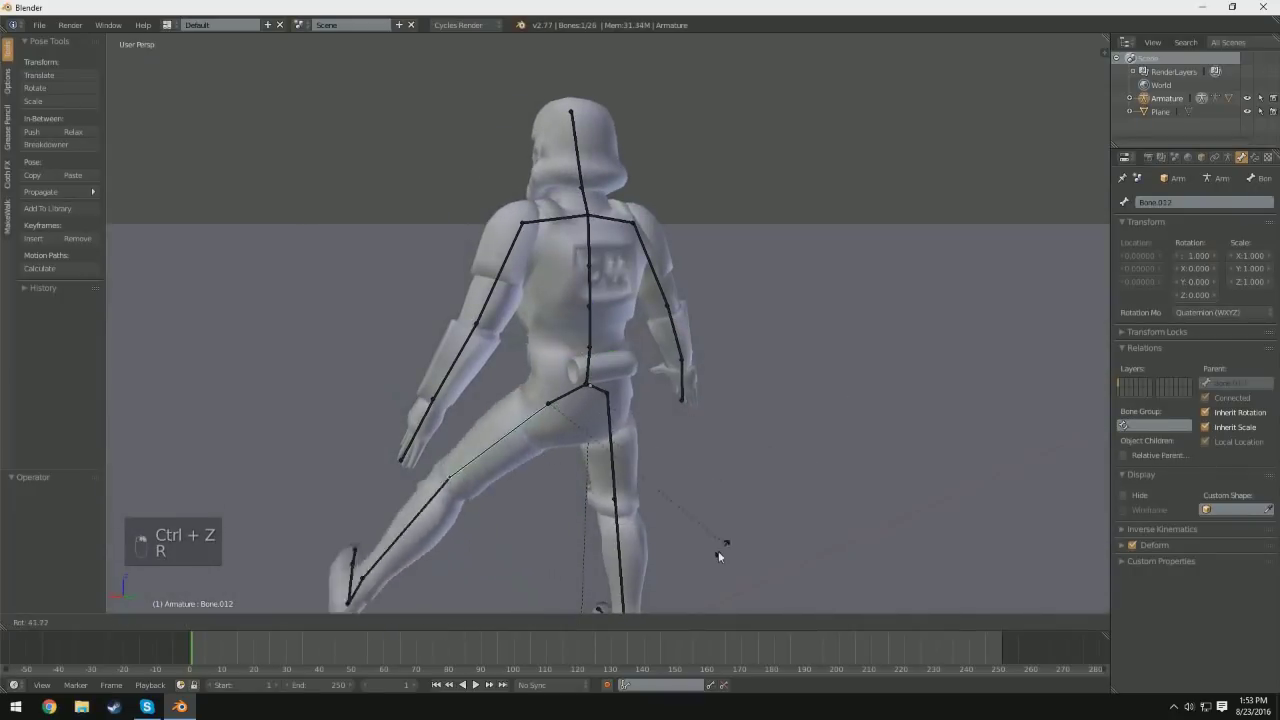
click(743, 492)
middle_drag(743, 492, 680, 403)
key(ctrl+z)
Step: Test both hip bones together by rotating them about the global Z axis, and undo the rotation
right_click(680, 403)
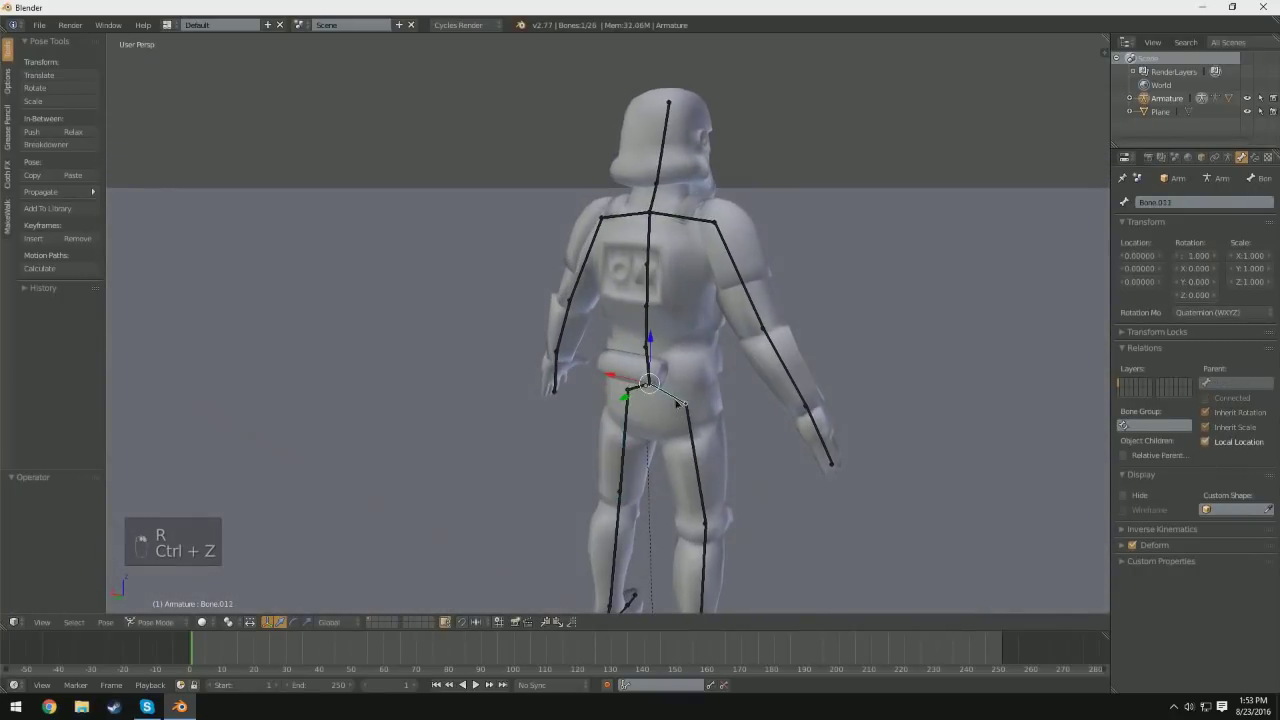
key(r)
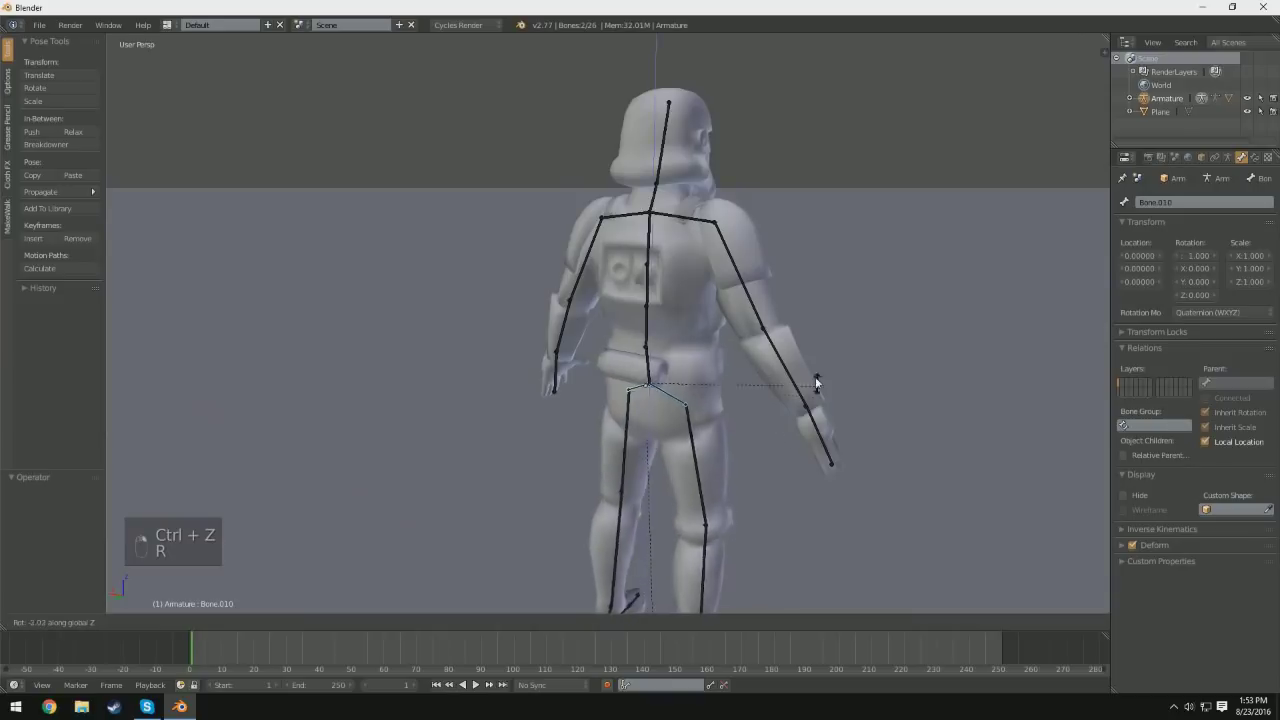
click(839, 467)
key(ctrl+z)
Step: Test the right hand bone's deformation by rotating it about the wrist, and undo the rotation
middle_drag(839, 468, 410, 473)
right_click(388, 497)
key(r)
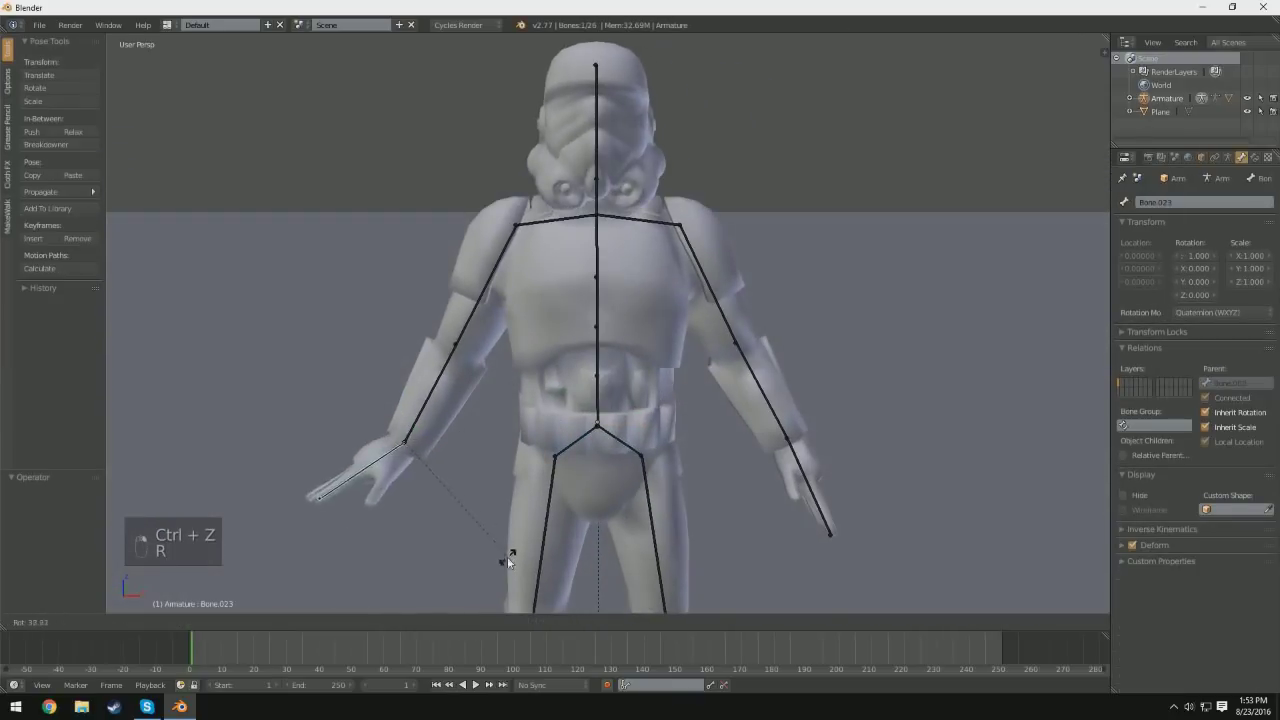
click(578, 400)
key(ctrl+z)
Step: Test the right and left shoulder bones' deformation by rotating each from the front, undoing each rotation
middle_drag(598, 432, 548, 402)
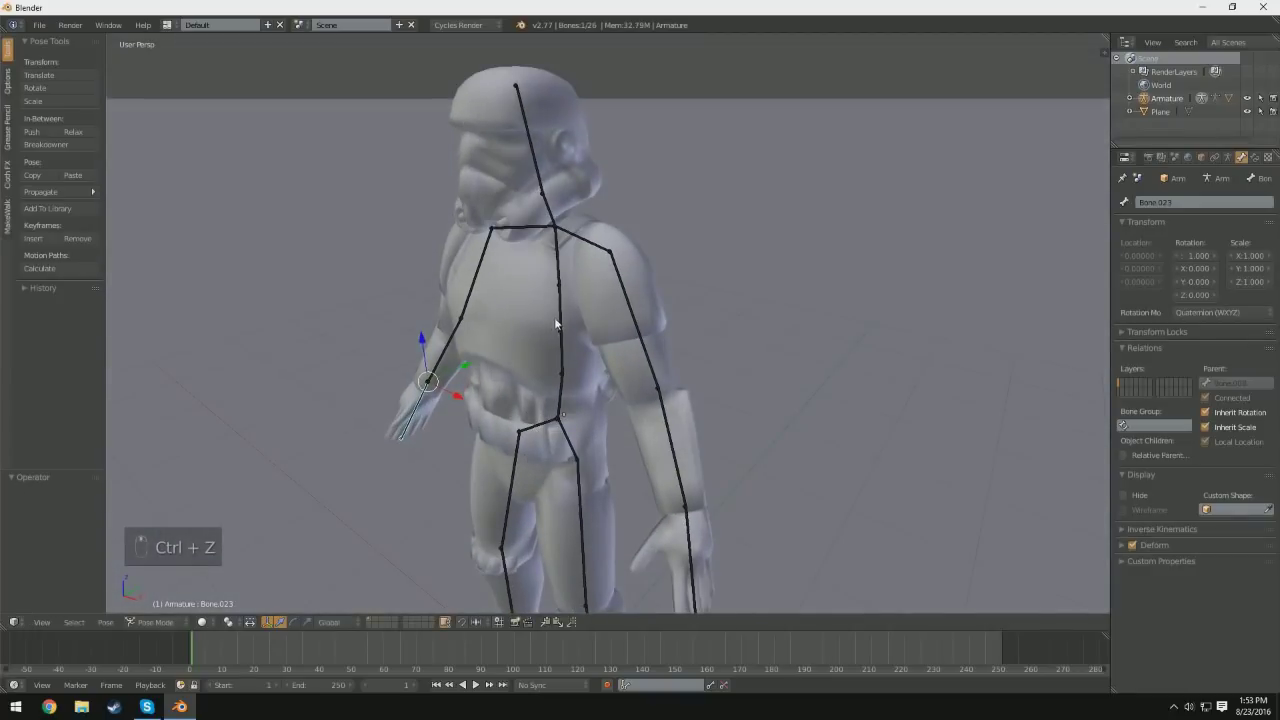
middle_drag(556, 324, 628, 298)
right_click(558, 236)
right_click(557, 233)
key(r)
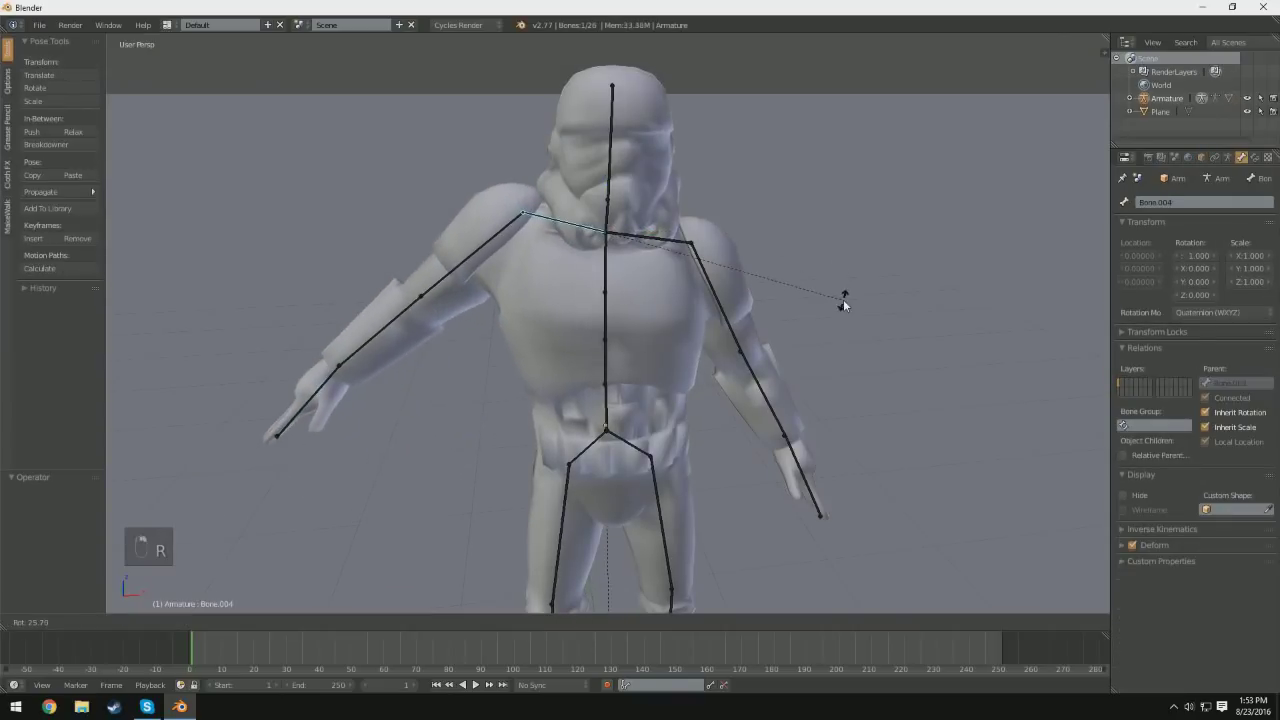
click(843, 305)
key(ctrl+z)
right_click(672, 242)
key(r)
click(837, 184)
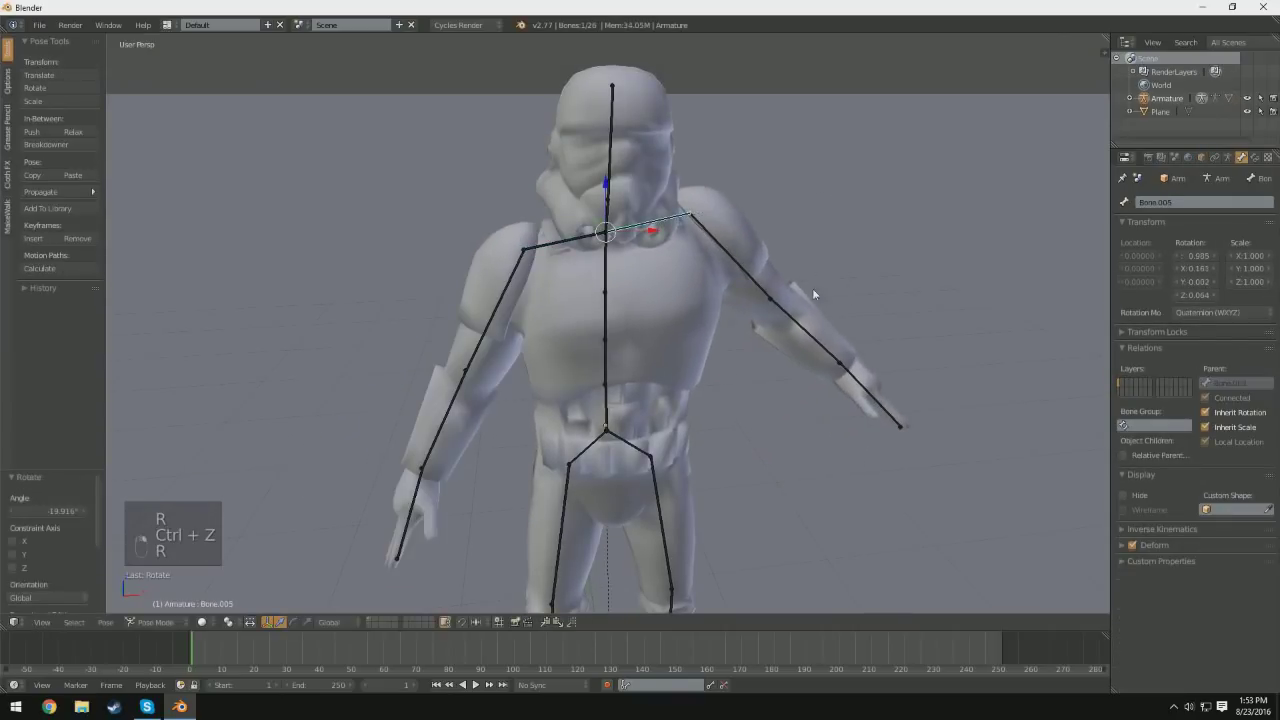
key(ctrl+z)
Step: Raise the right upper arm bone above horizontal to test the shoulder's deformation, and undo the rotation
middle_drag(846, 391, 890, 430)
scroll(683, 377, up, 1)
scroll(895, 438, up, 1)
middle_drag(905, 448, 870, 459)
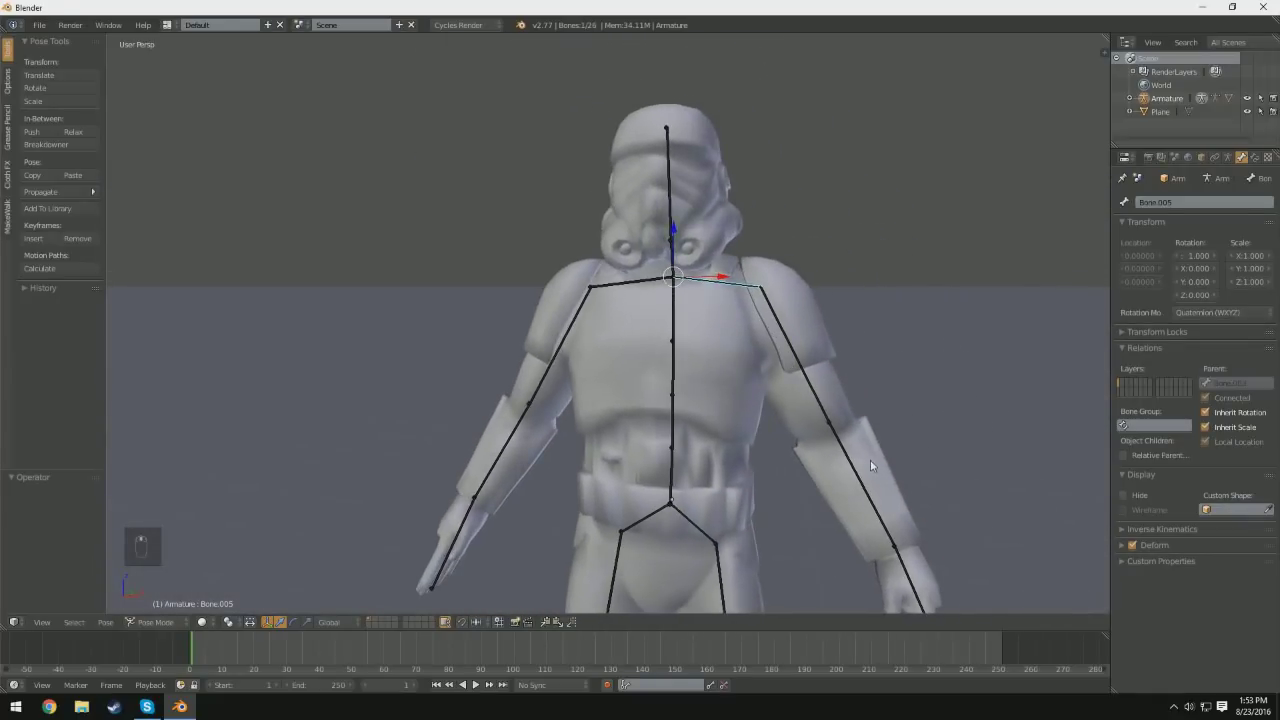
scroll(783, 463, up, 3)
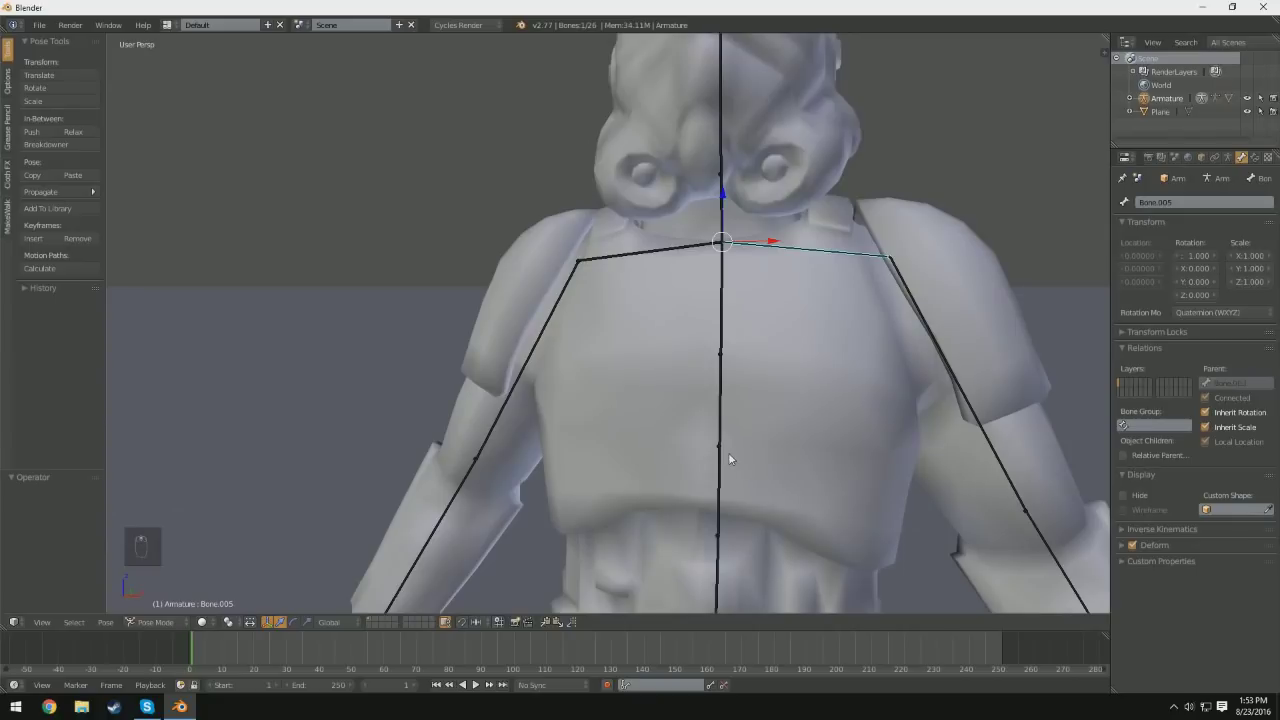
scroll(647, 402, down, 2)
right_click(574, 310)
key(r)
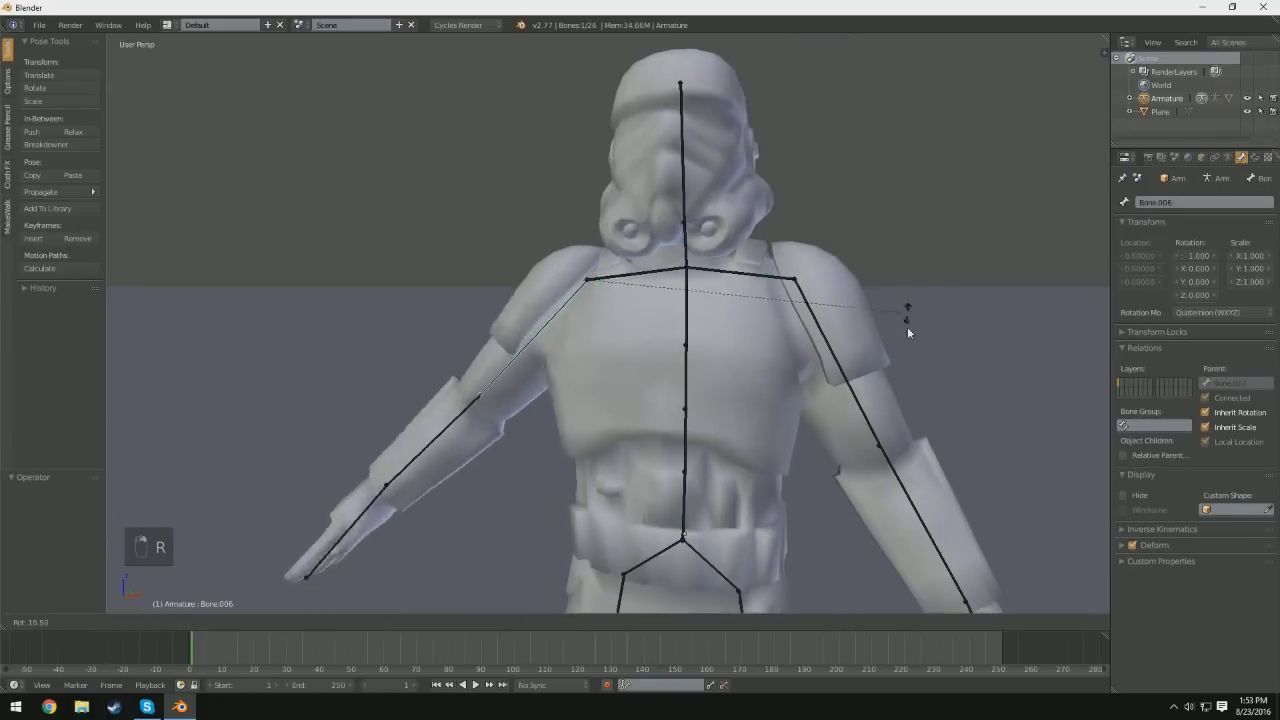
click(781, 279)
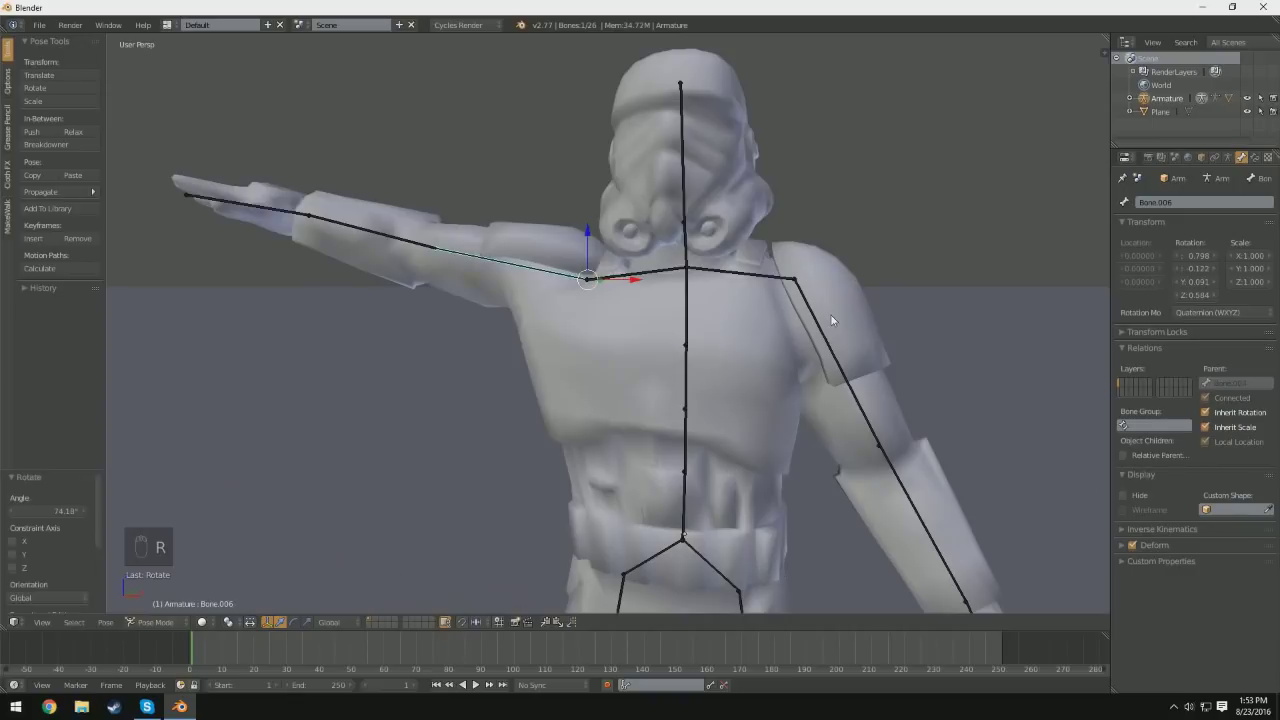
key(ctrl+z)
Step: Try rotating both upper arm bones up towards a T-pose in perspective view, and undo the rotations
key(r)
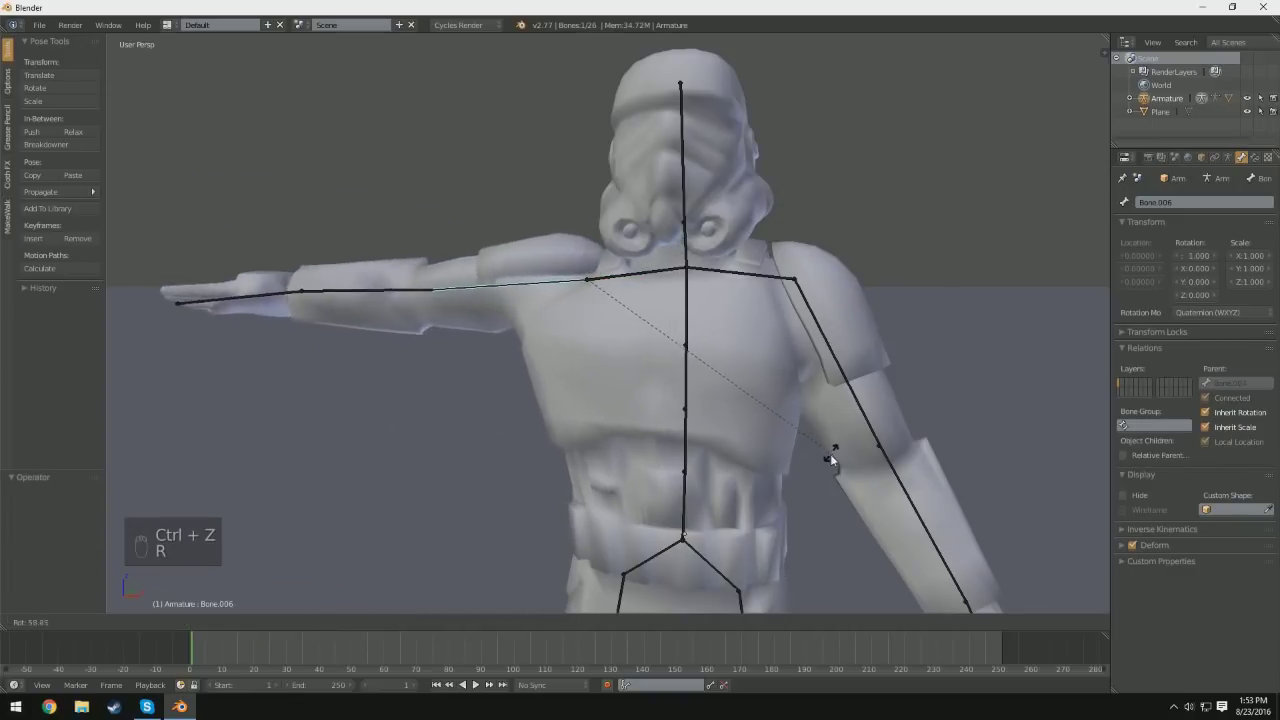
click(829, 457)
right_click(841, 359)
key(r)
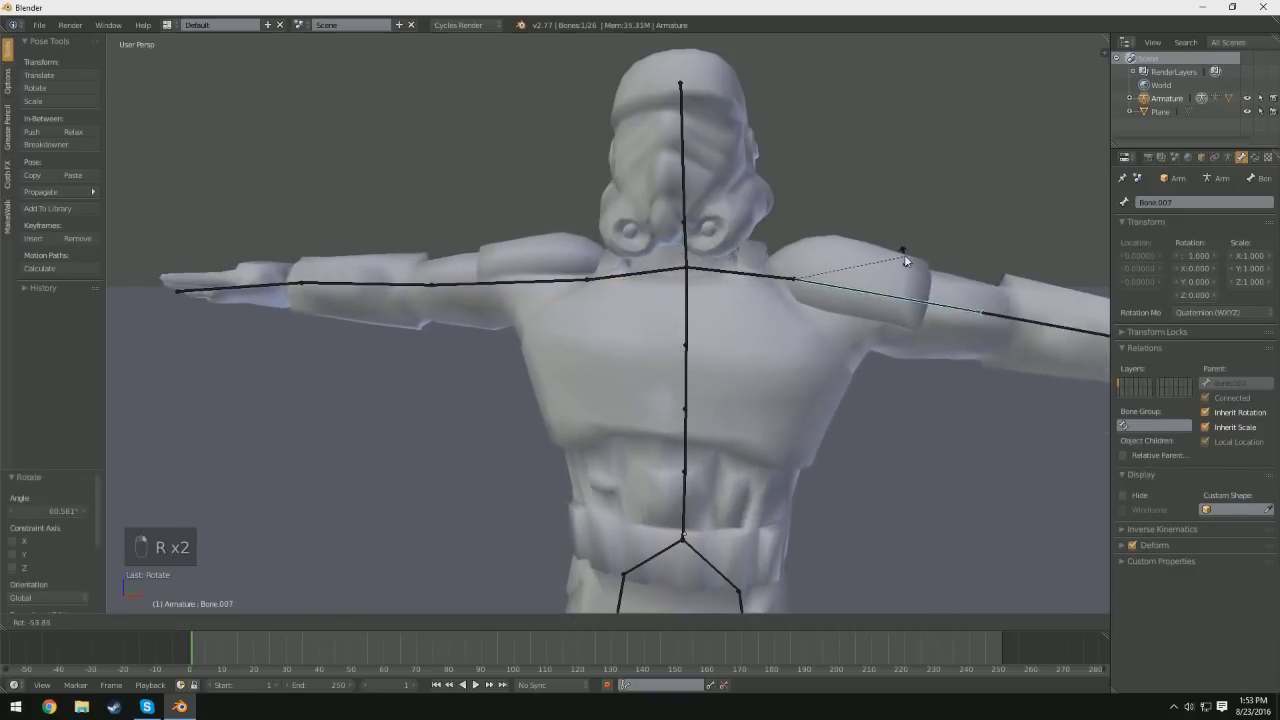
click(905, 243)
key(ctrl+z)
key(ctrl+z)
key(ctrl+z)
key(ctrl+z)
Step: In front orthographic view, raise the arms to a T-pose by rotating the right upper arm about 57° and the left about 62°
key(KP_1)
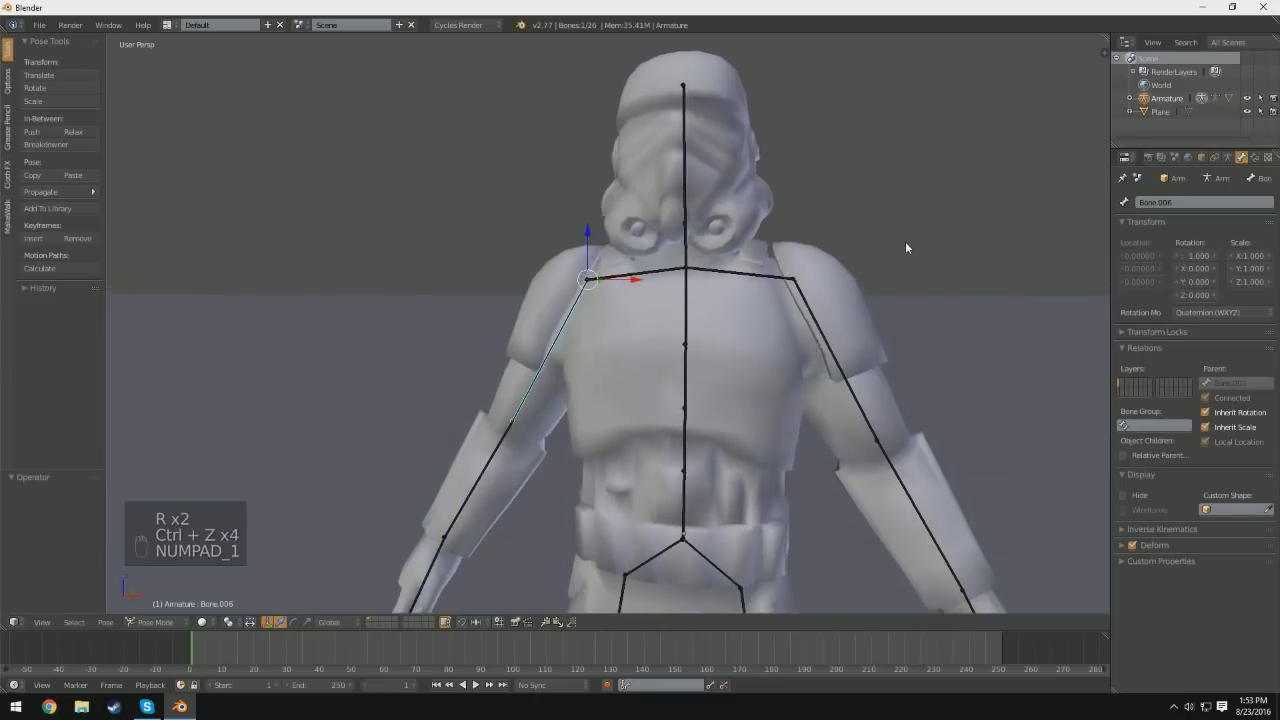
key(KP_5)
key(r)
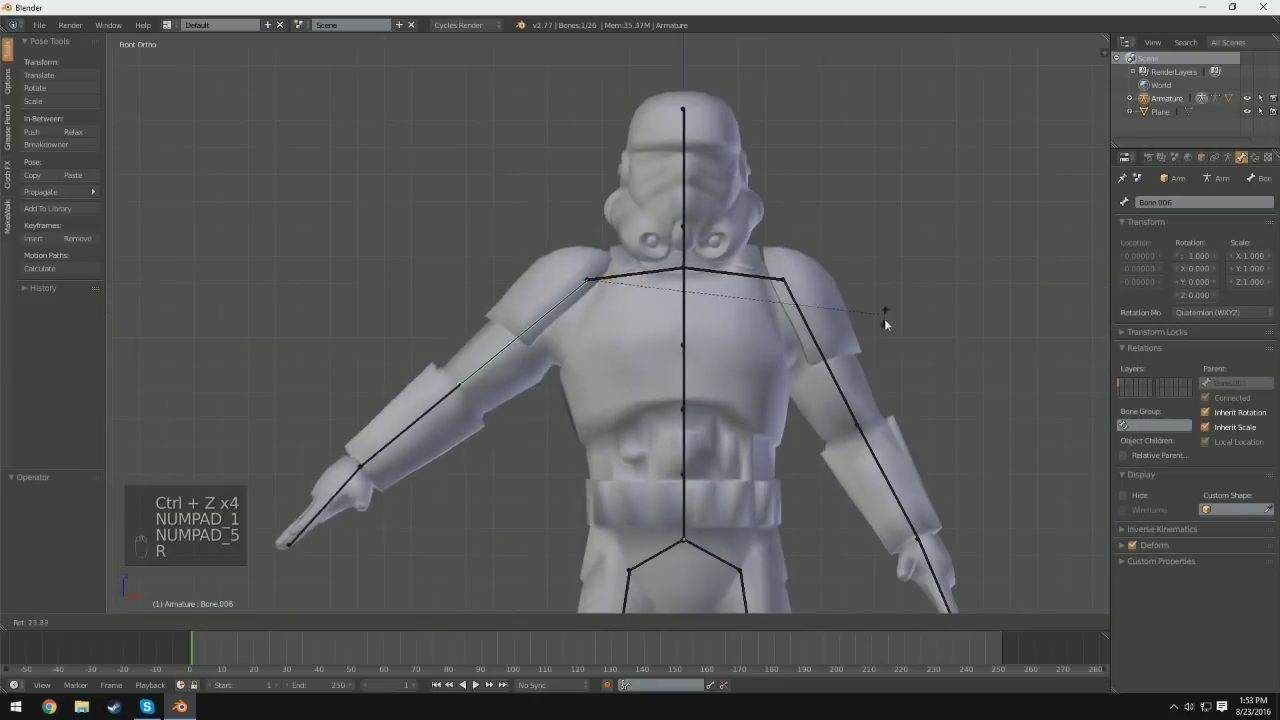
click(827, 360)
right_click(827, 360)
key(r)
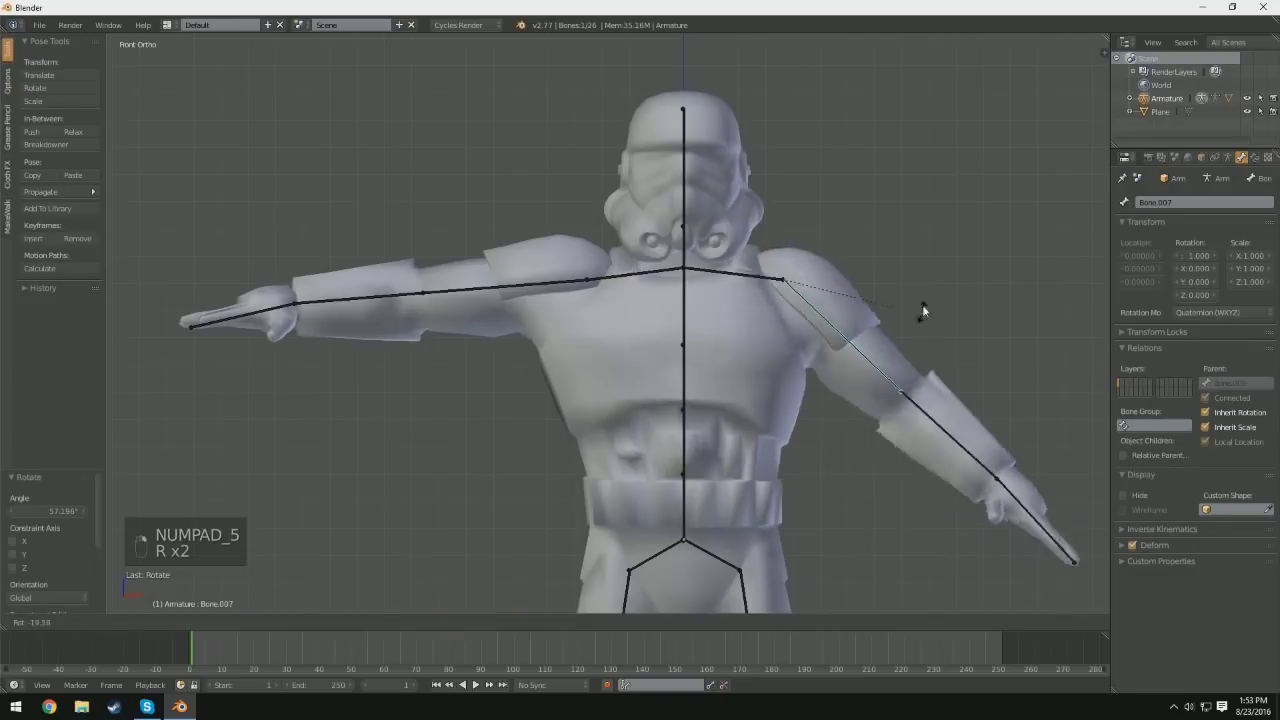
click(919, 212)
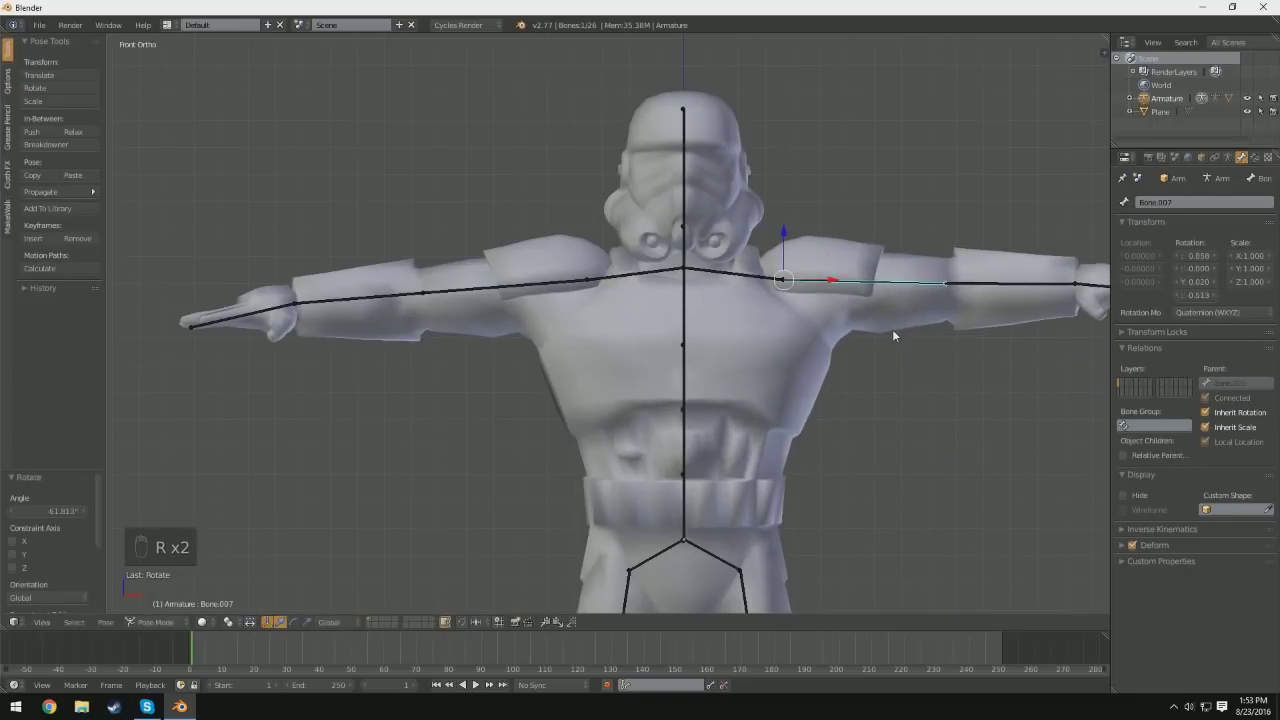
Step: Leave Pose Mode, select the stormtrooper mesh and switch it to Weight Paint mode
scroll(892, 329, down, 5)
mouse_move(745, 373)
middle_down()
mouse_move(617, 387)
mouse_move(693, 411)
mouse_move(740, 391)
middle_up()
scroll(617, 387, up, 5)
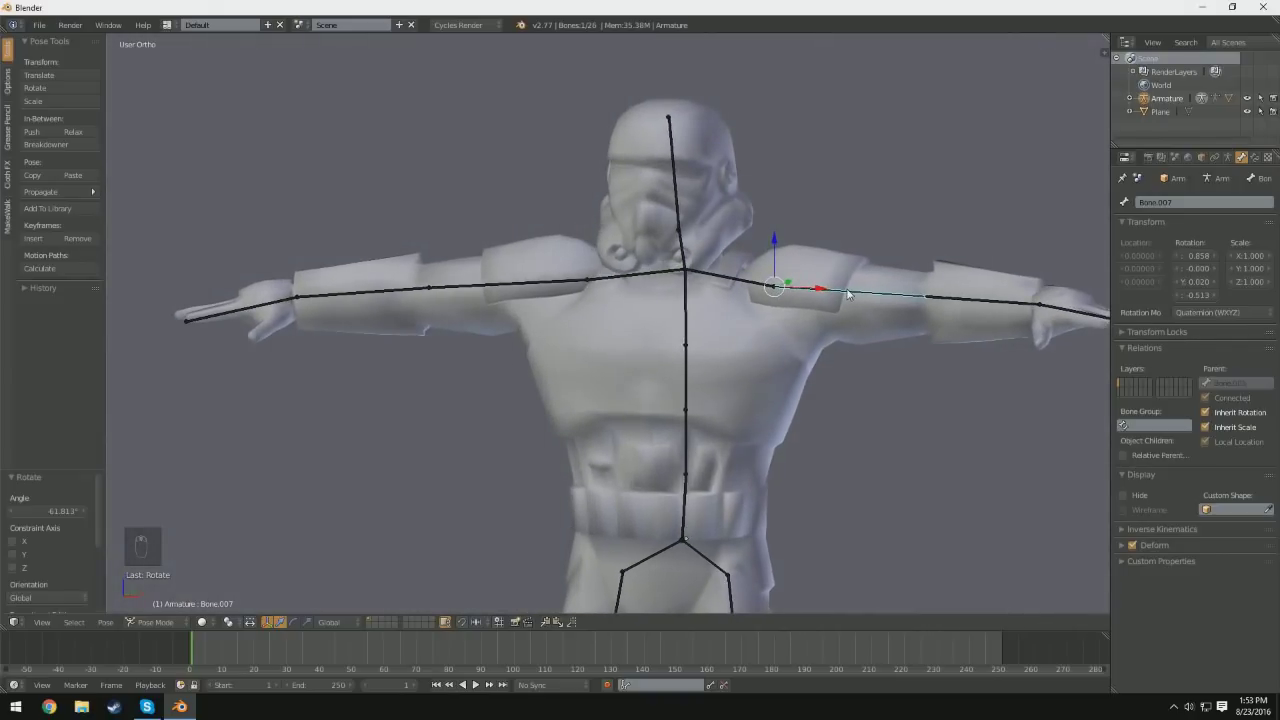
key(ctrl+Tab)
right_click(769, 348)
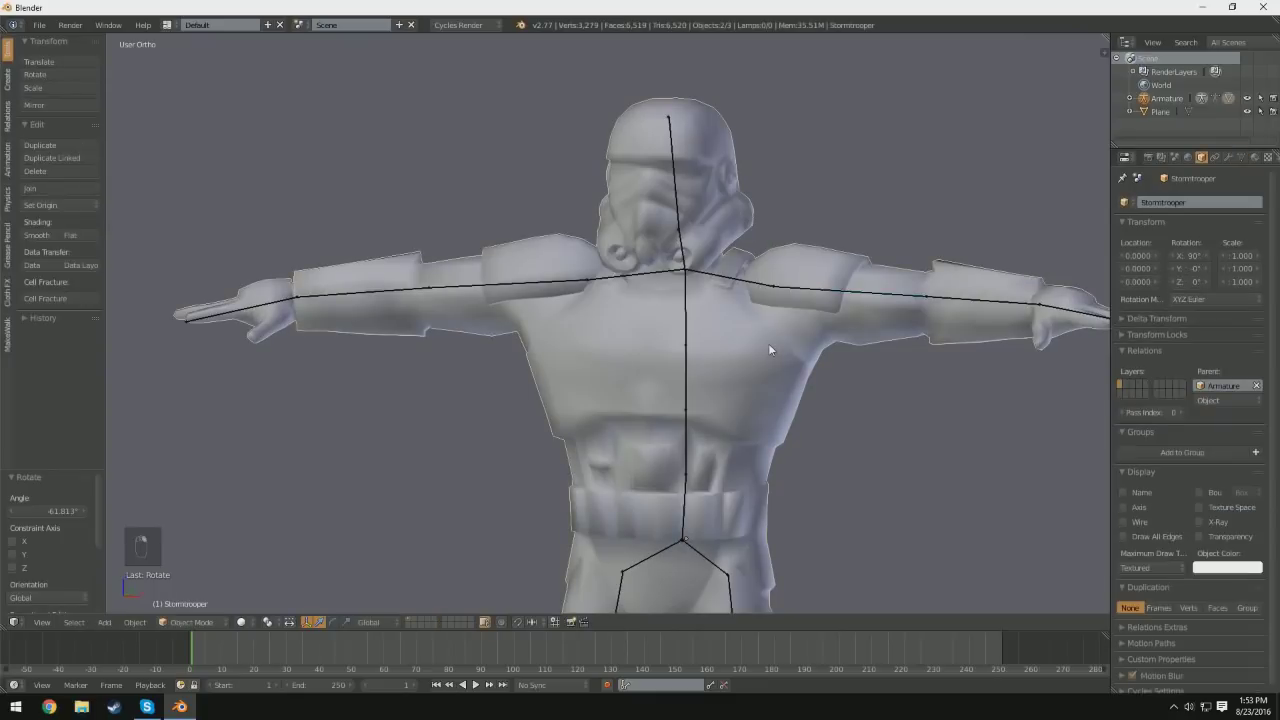
click(208, 625)
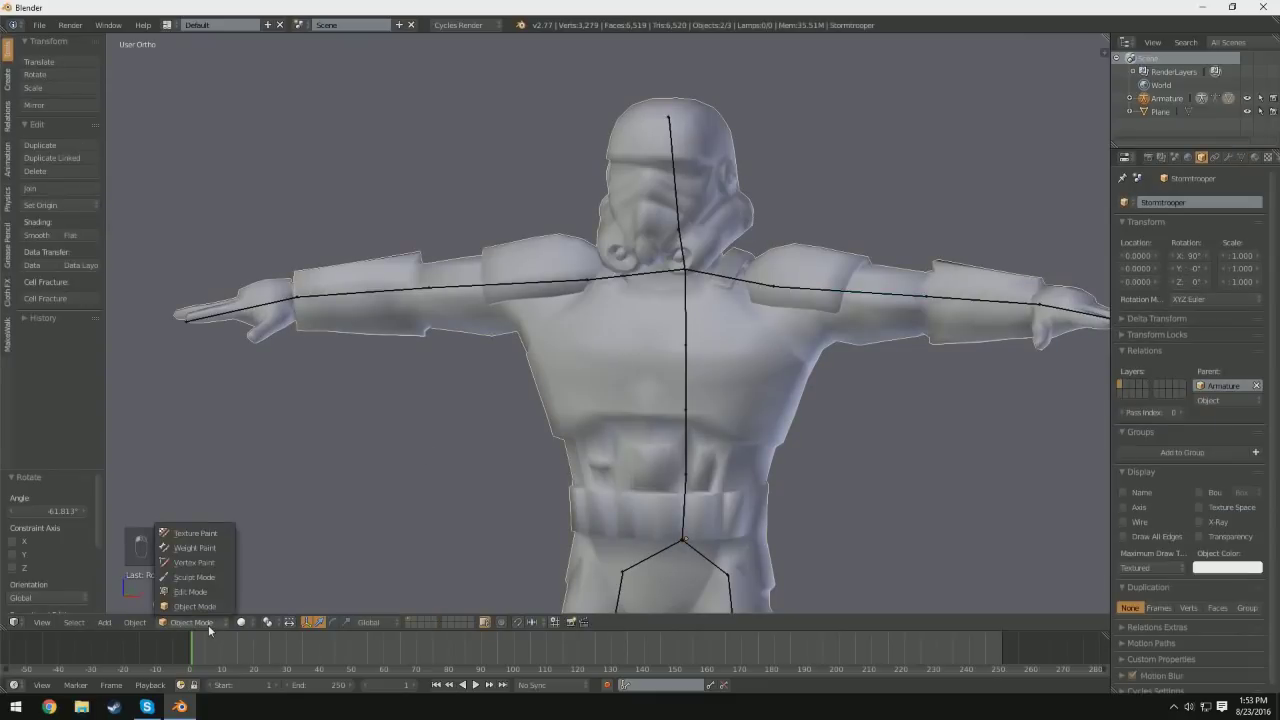
click(206, 547)
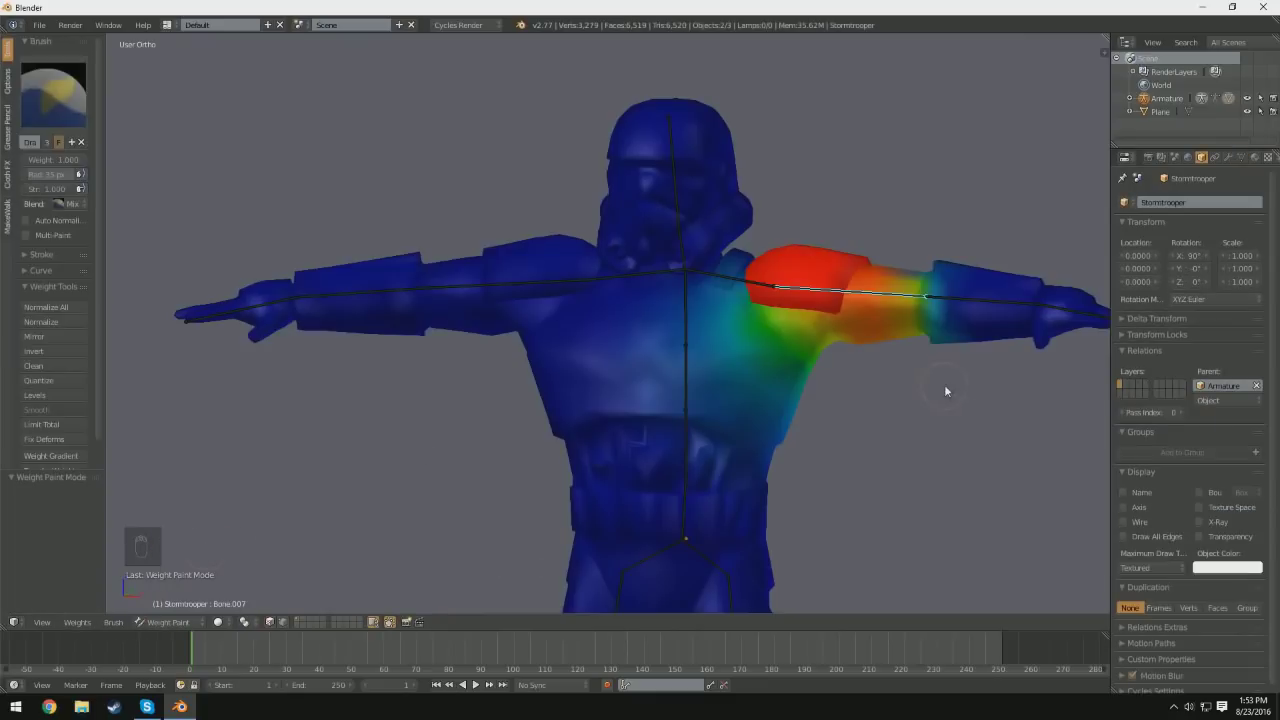
Step: Examine the weights of the right and left upper arm bones around the shoulders and chest
middle_drag(909, 434, 956, 477)
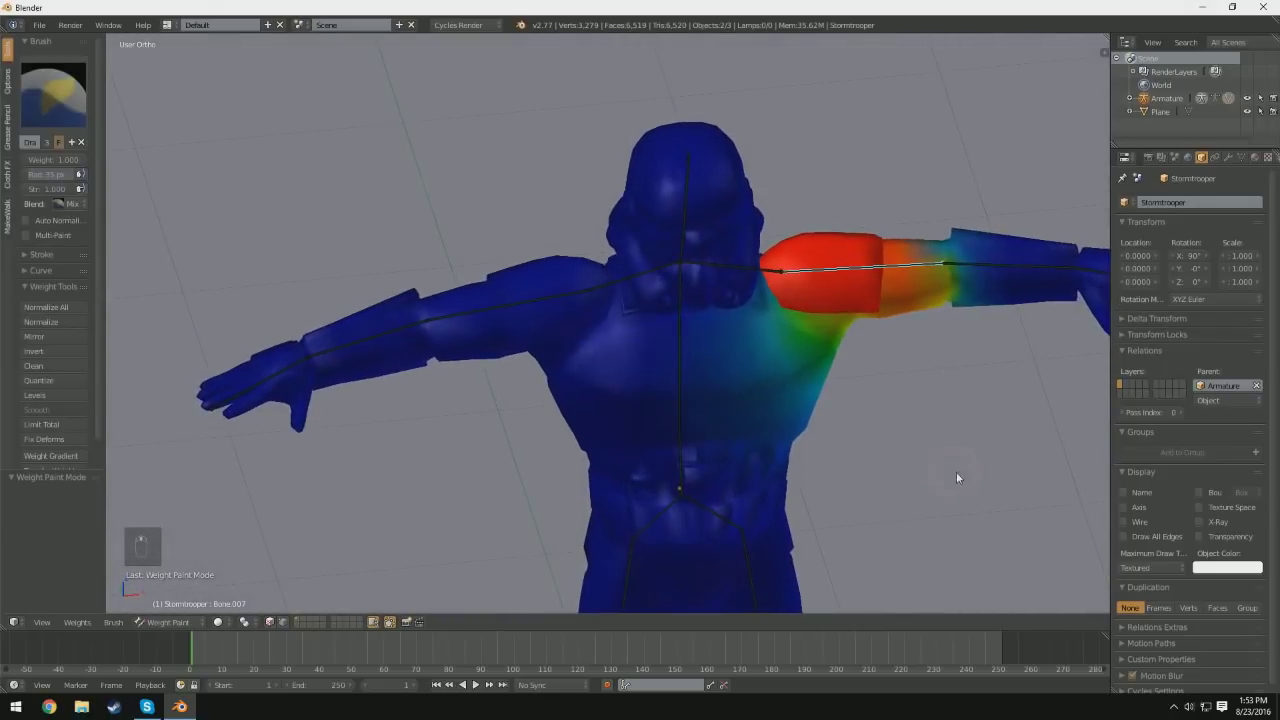
right_click(520, 310)
middle_drag(740, 335, 780, 292)
middle_drag(656, 375, 632, 278)
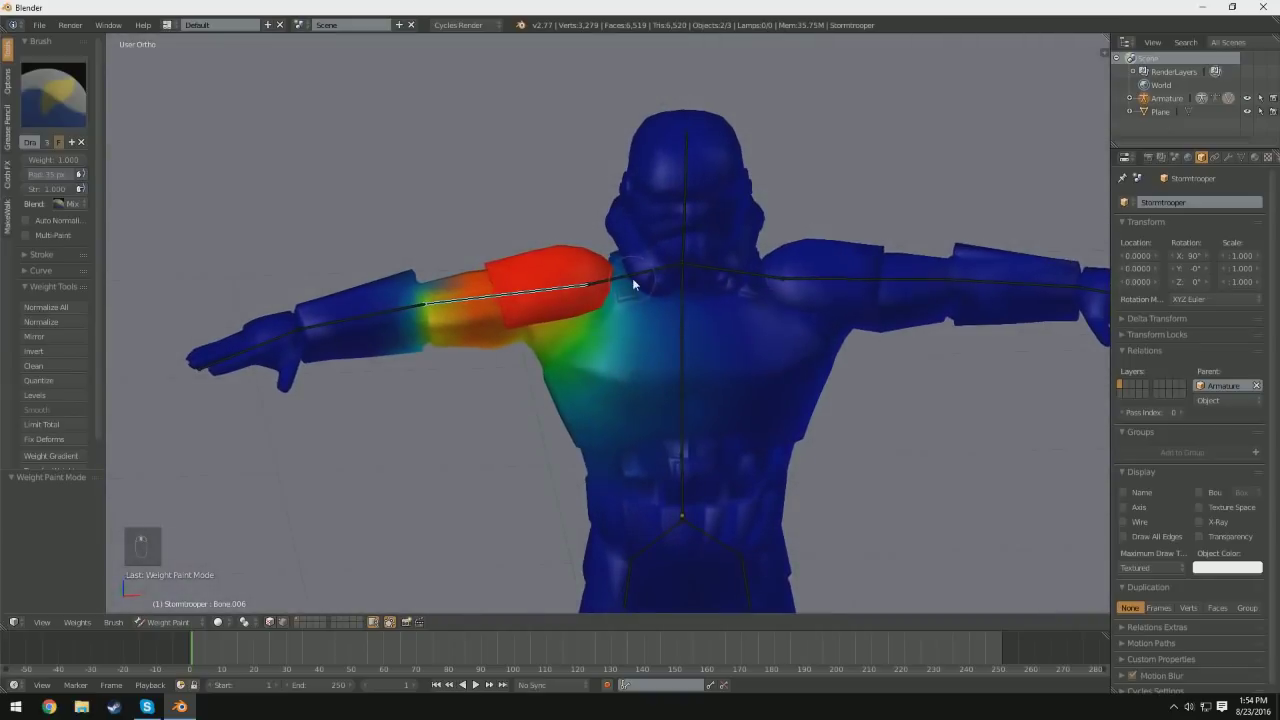
right_click(638, 281)
right_click(849, 283)
right_click(920, 285)
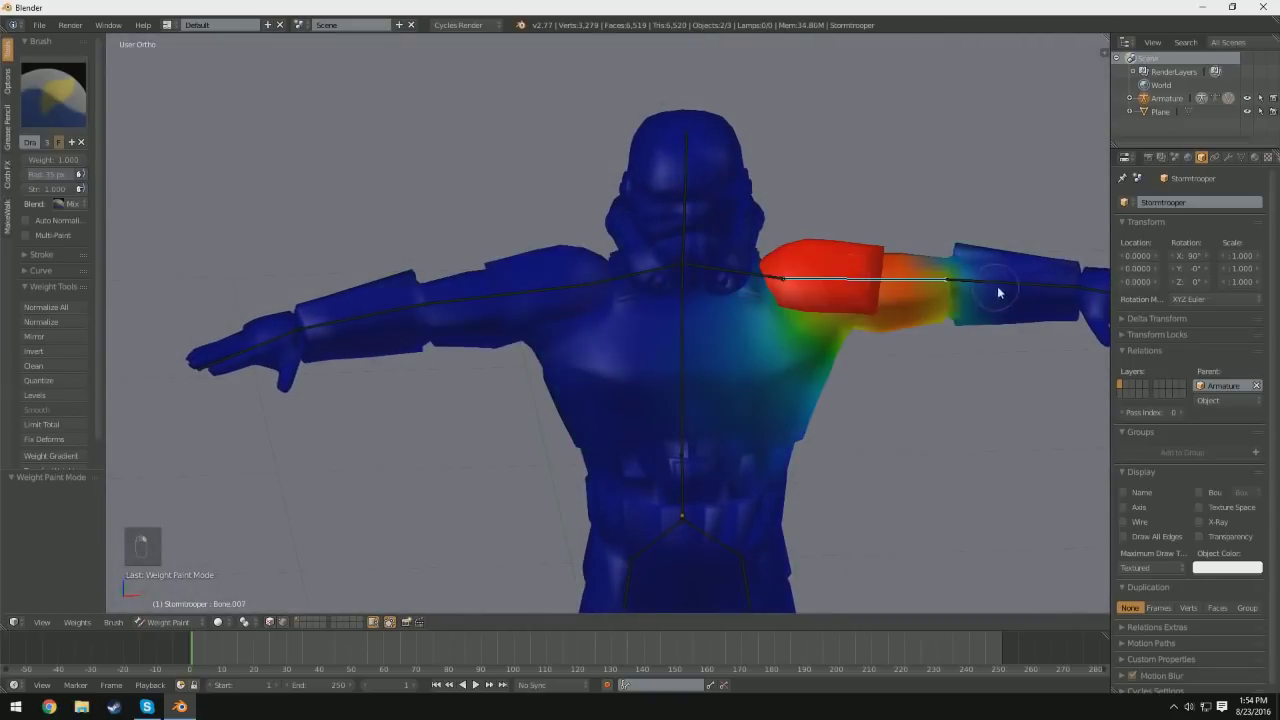
Step: Display the left forearm bone's weights, test its influence by rotating it, and undo the rotation
right_click(1000, 289)
scroll(1003, 288, down, 1)
key(KP_Decimal)
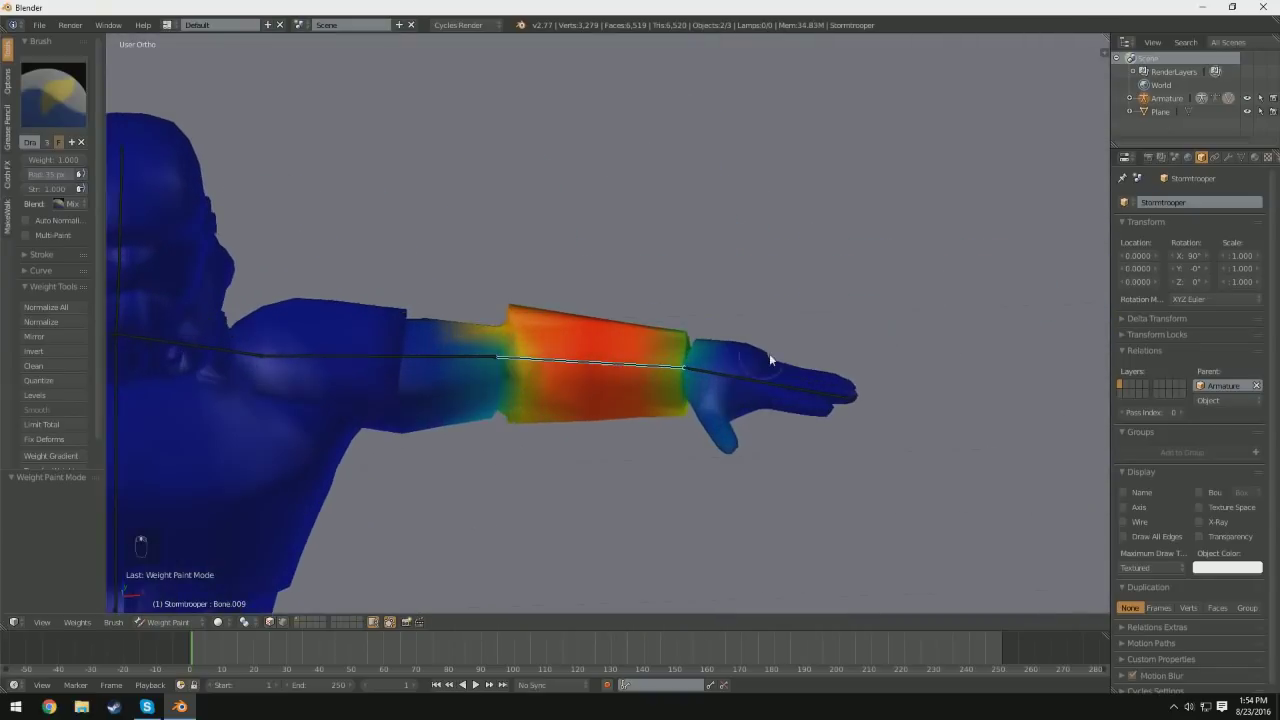
key(r)
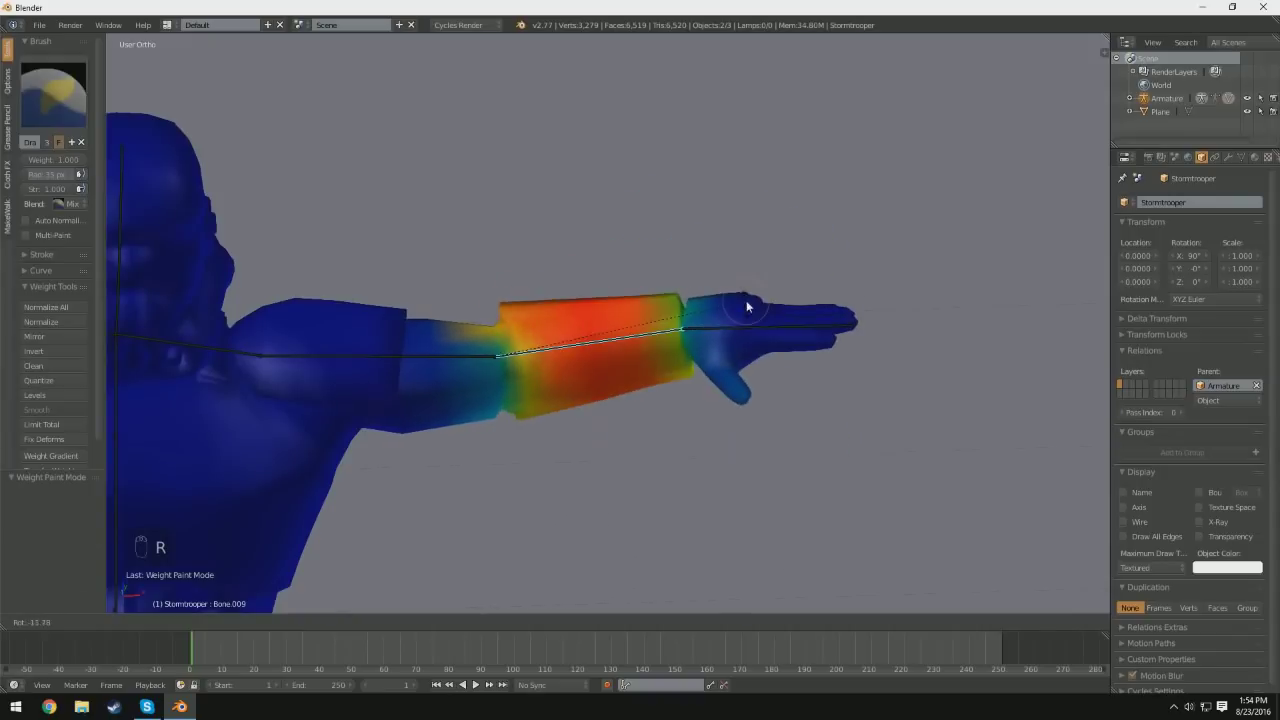
click(746, 300)
key(ctrl+z)
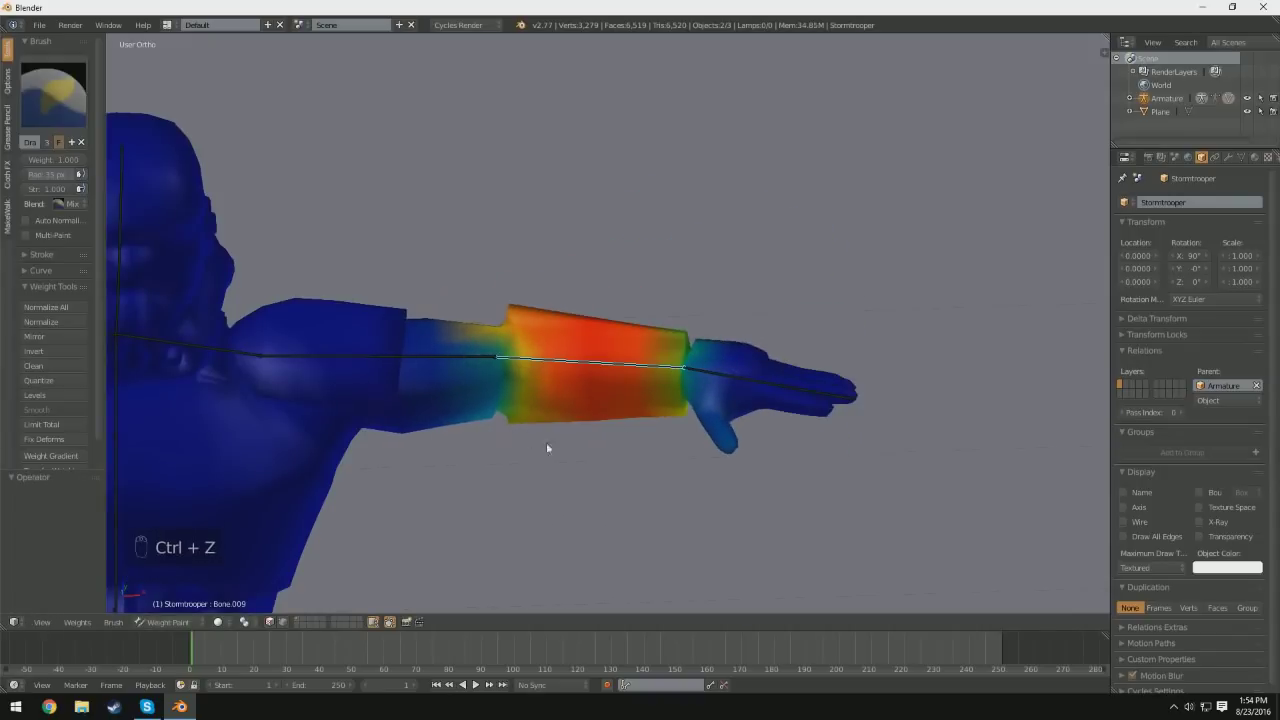
Step: Select the head bone and examine its weights across the helmet and neck
shift+middle_drag(547, 448, 992, 436)
right_click(517, 271)
middle_drag(658, 362, 495, 283)
middle_drag(524, 232, 553, 207)
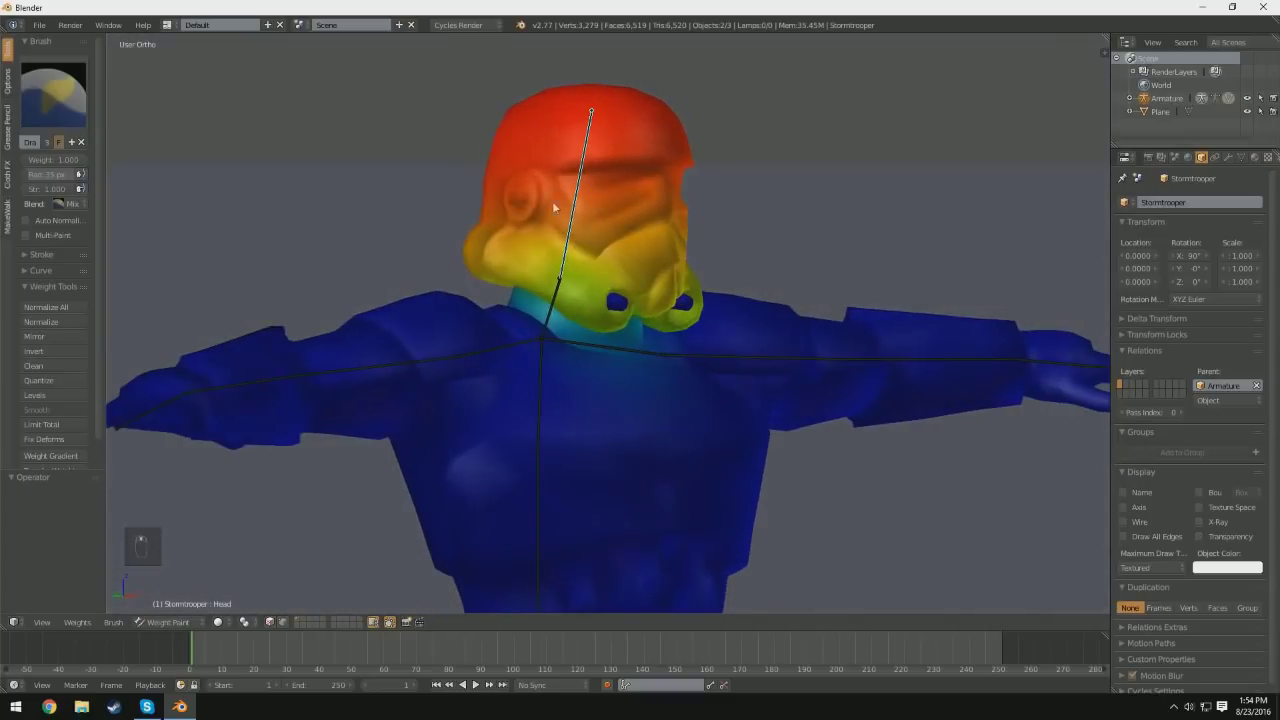
middle_drag(620, 284, 541, 254)
middle_drag(693, 335, 669, 320)
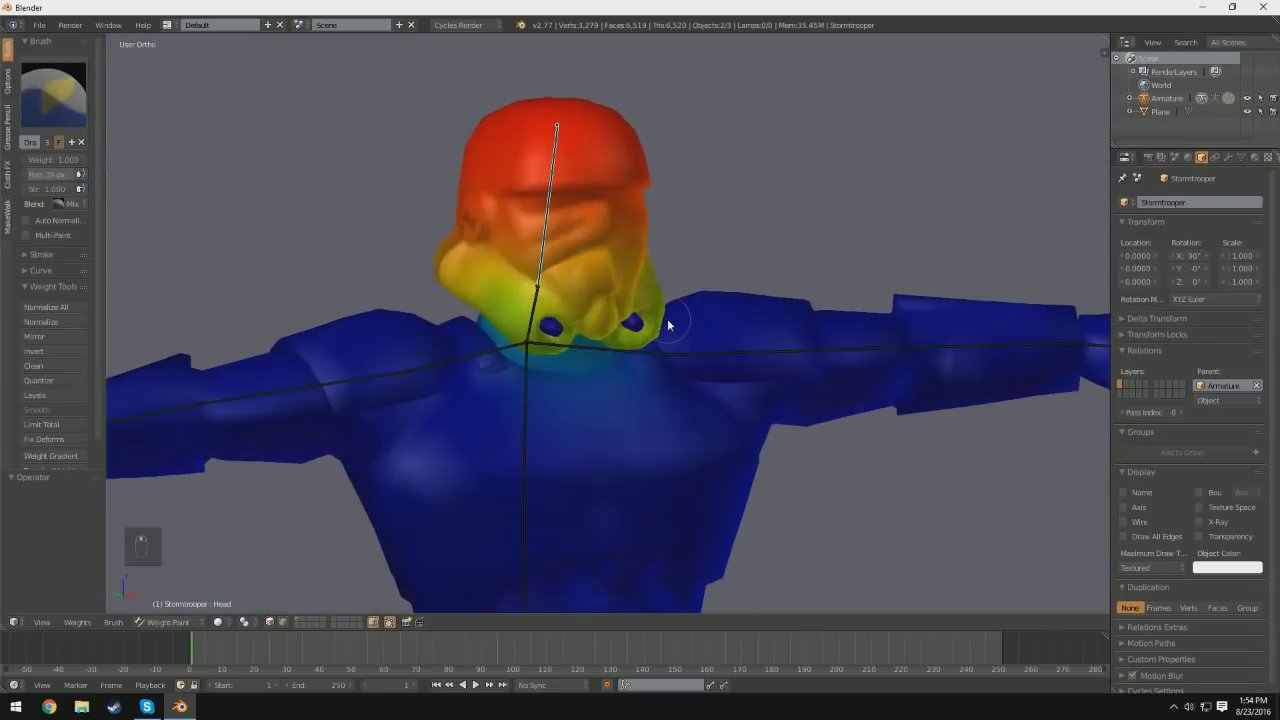
Step: Test the head bone's influence on the lower helmet and neck by rotating it, and undo the rotation
scroll(664, 320, up, 4)
key(r)
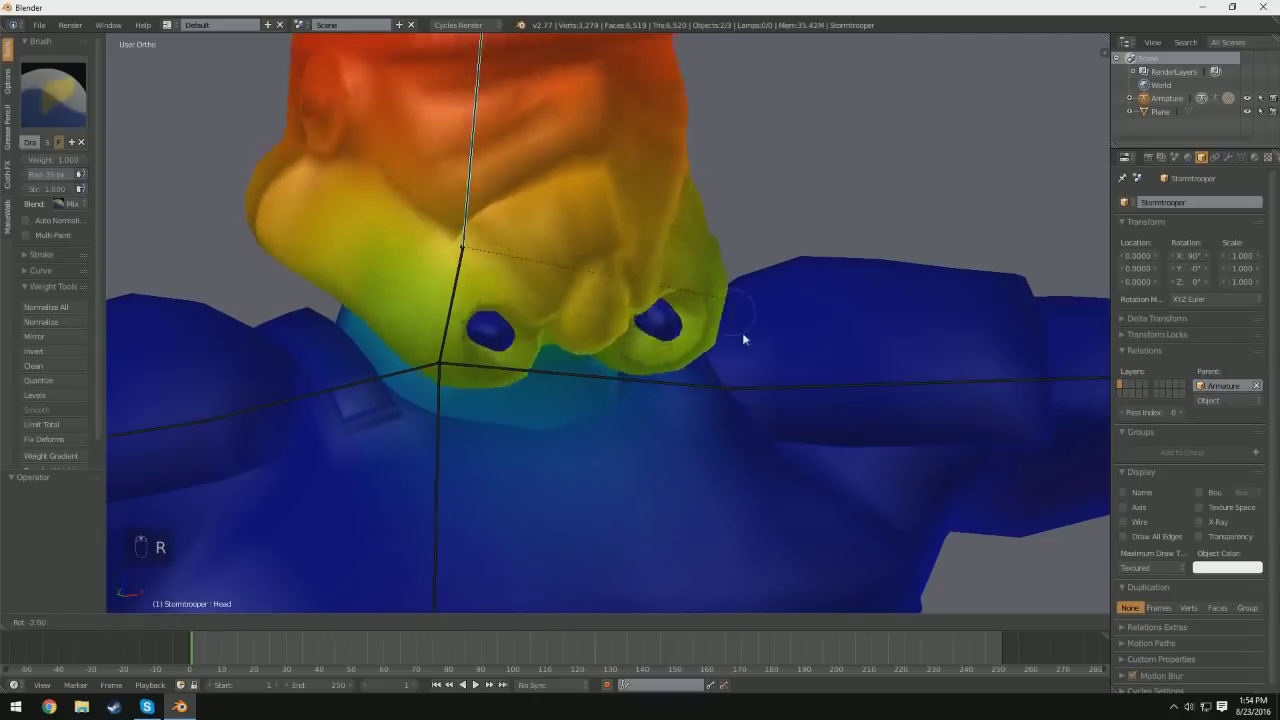
click(689, 376)
key(ctrl+z)
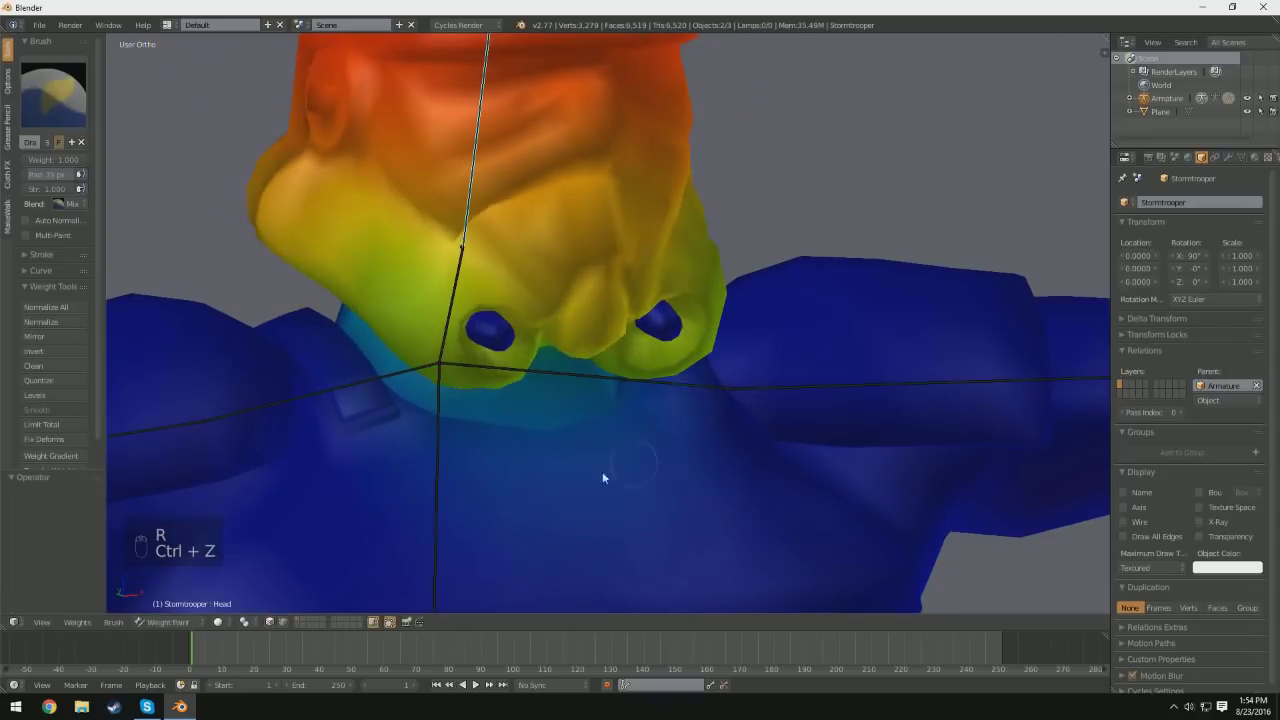
Step: Select the right upper arm bone to display its weights on the shoulder and chest
scroll(560, 489, down, 3)
shift+middle_drag(502, 482, 833, 411)
middle_drag(541, 406, 633, 363)
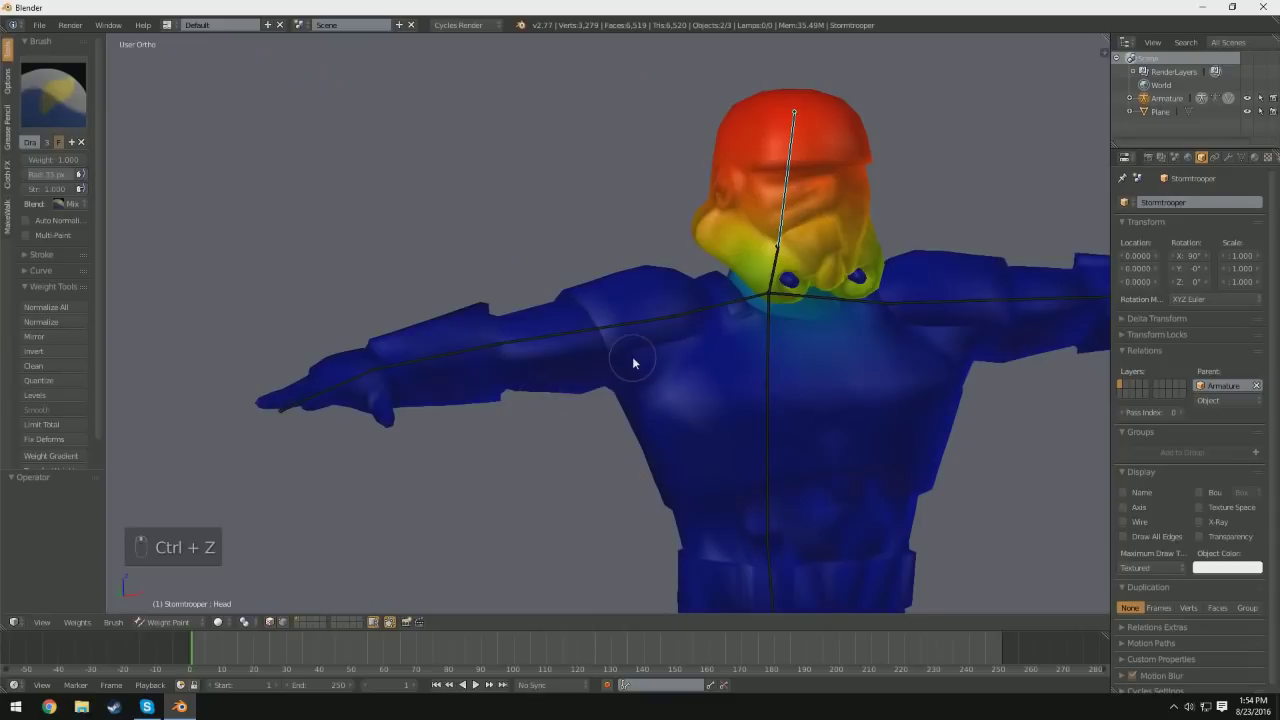
right_click(602, 328)
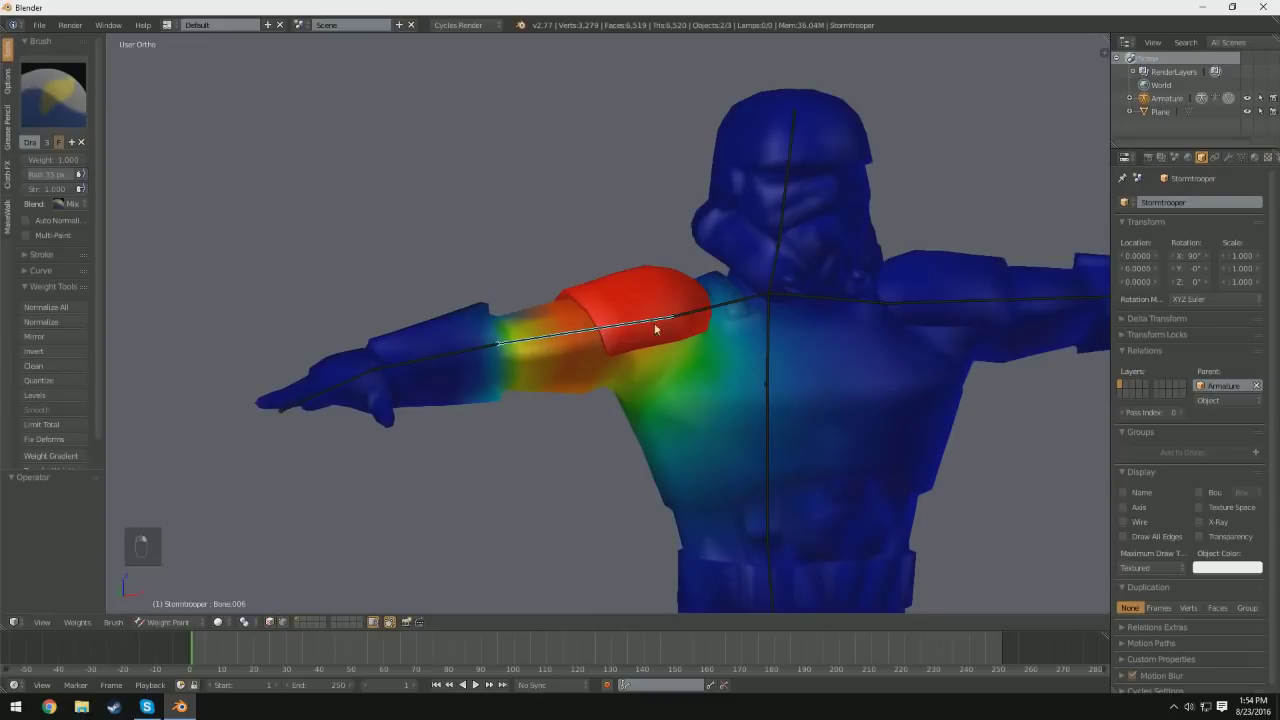
Step: Switch the weight brush to Subtract for the right upper arm bone
middle_drag(633, 360, 607, 358)
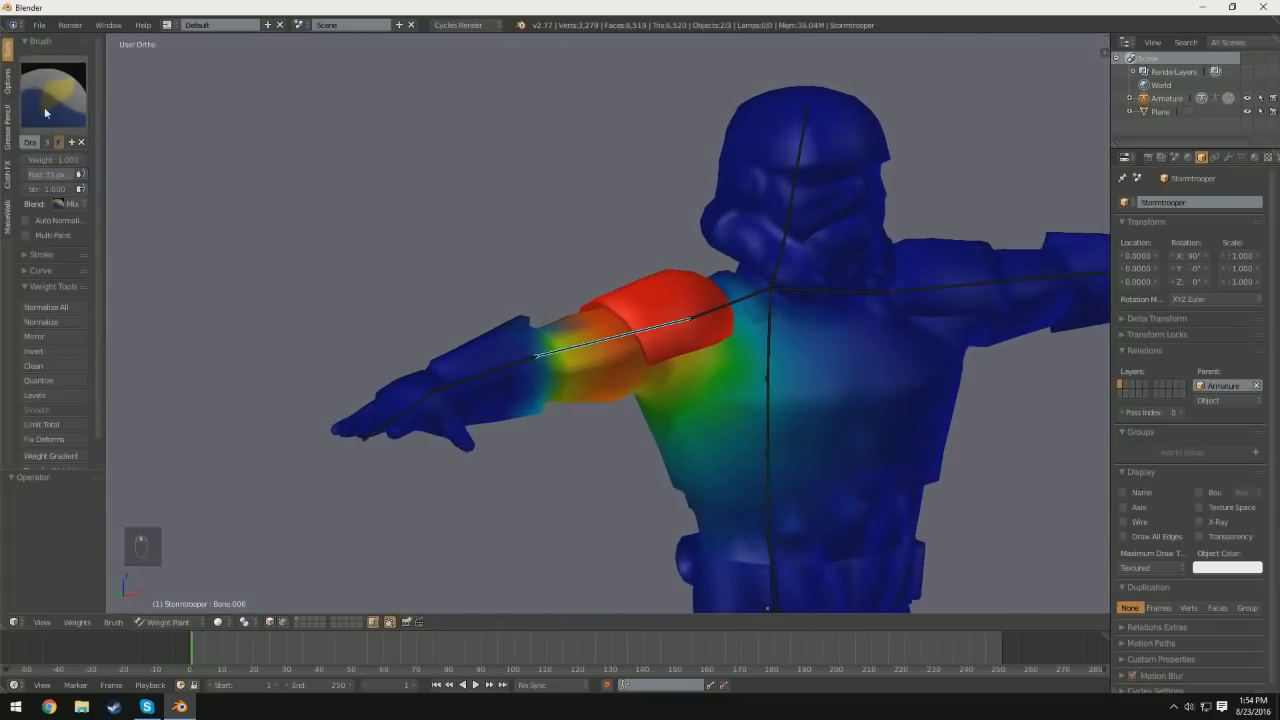
key(t)
key(t)
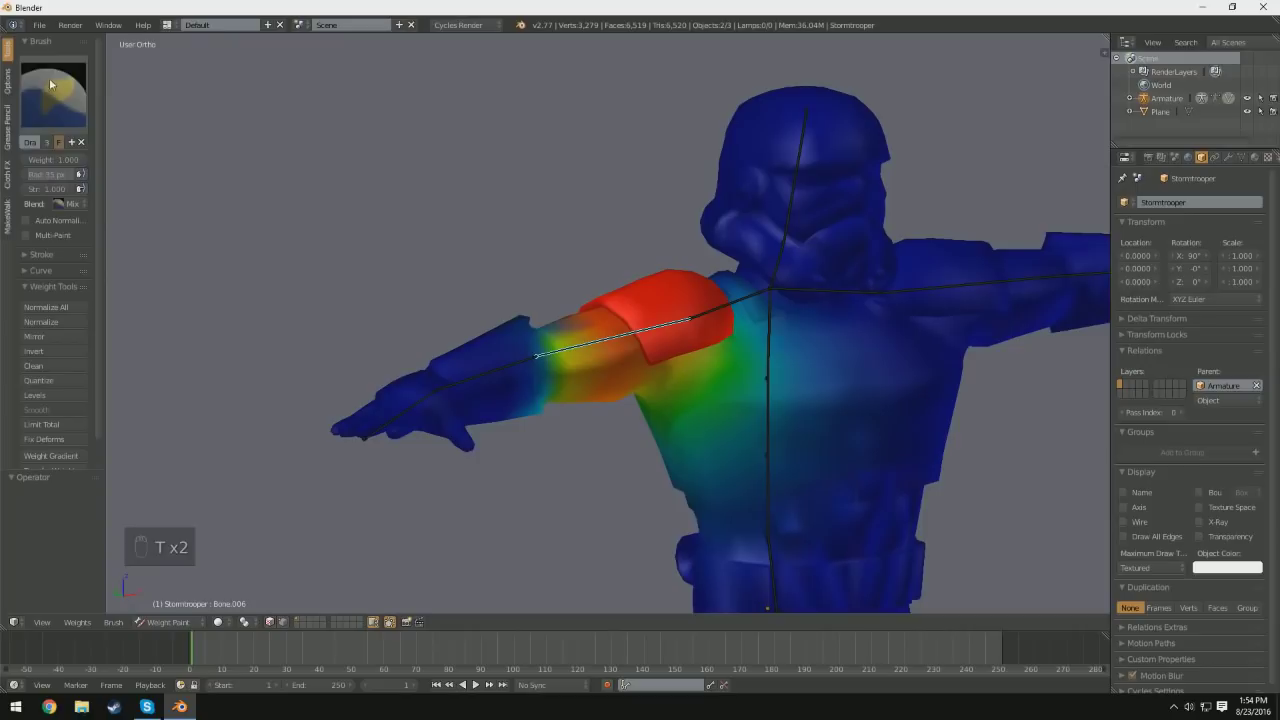
click(50, 84)
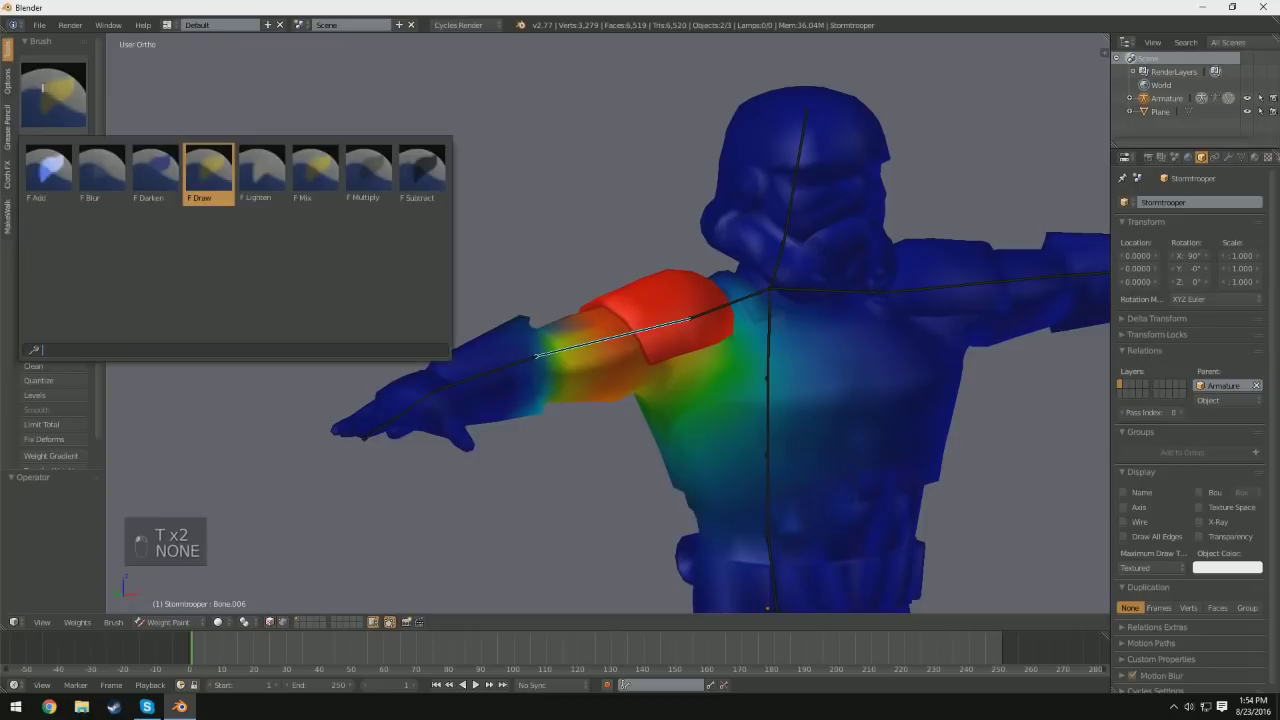
click(421, 170)
Step: Reduce the right upper arm bone's weights on the chest with the Subtract brush at strength 0.200
middle_drag(606, 494, 709, 463)
key(KP_5)
scroll(709, 463, down, 4)
middle_drag(620, 454, 651, 440)
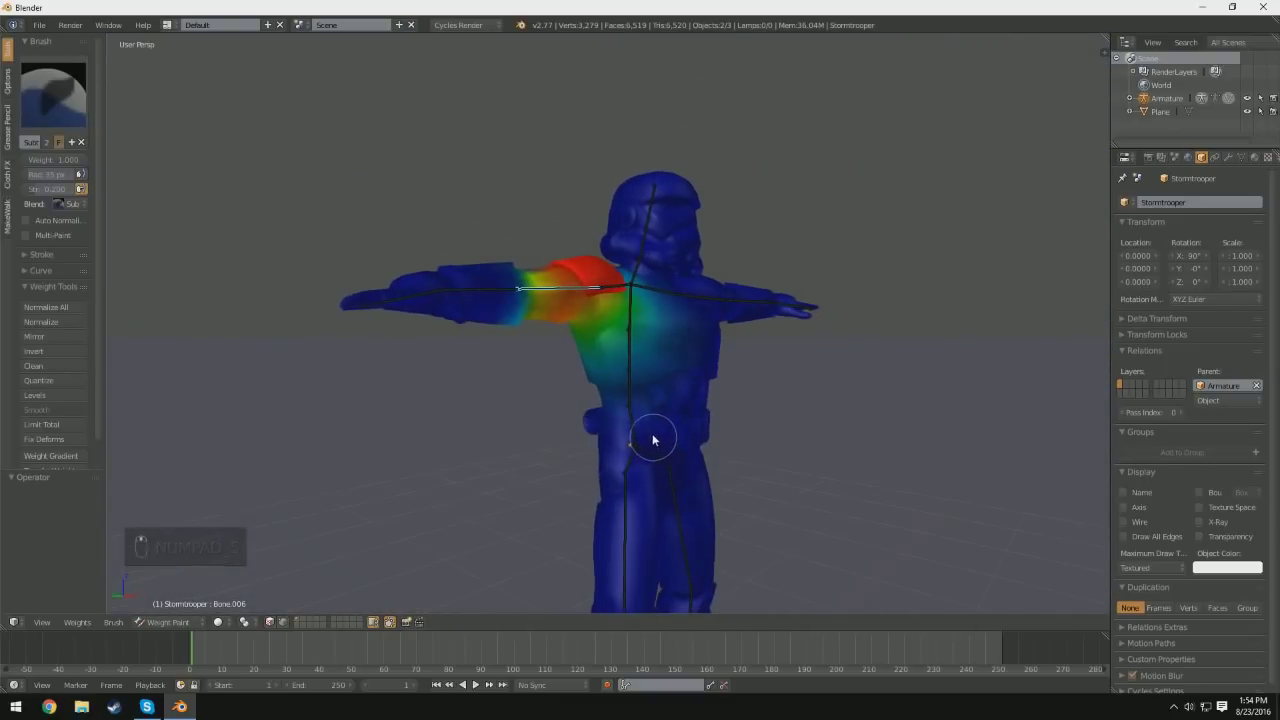
scroll(644, 427, up, 6)
scroll(720, 368, down, 3)
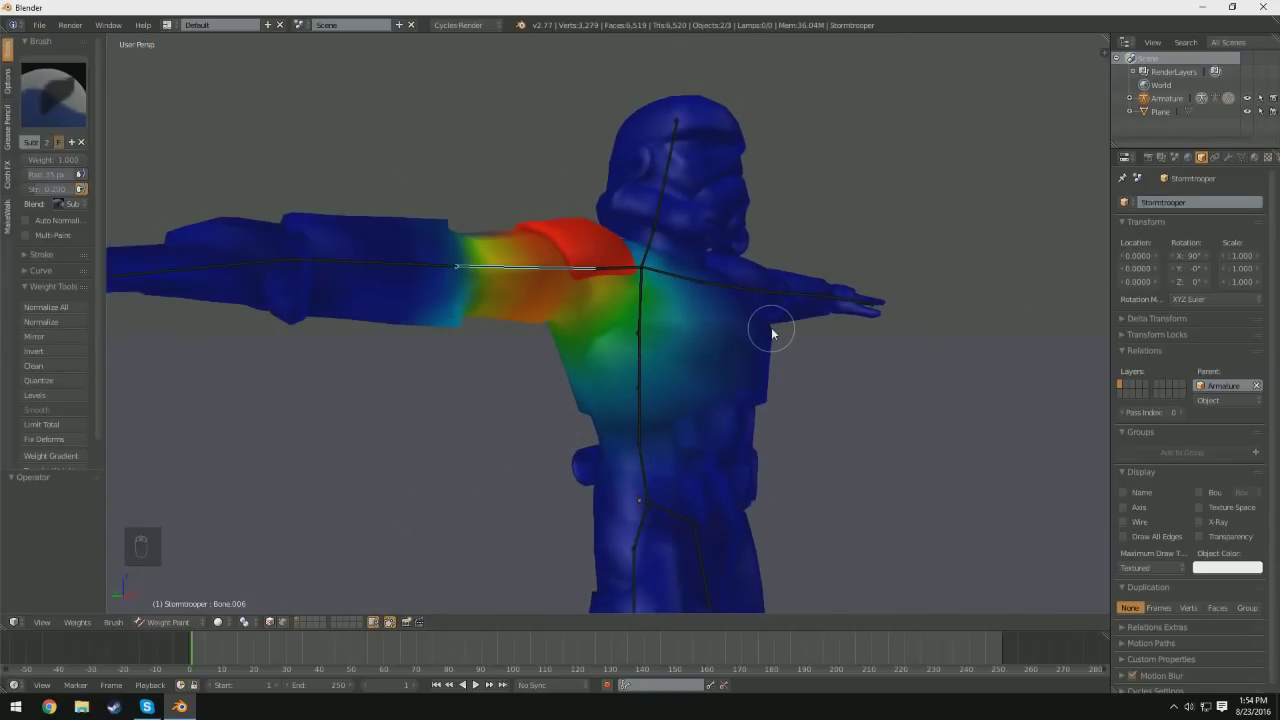
middle_drag(757, 353, 823, 346)
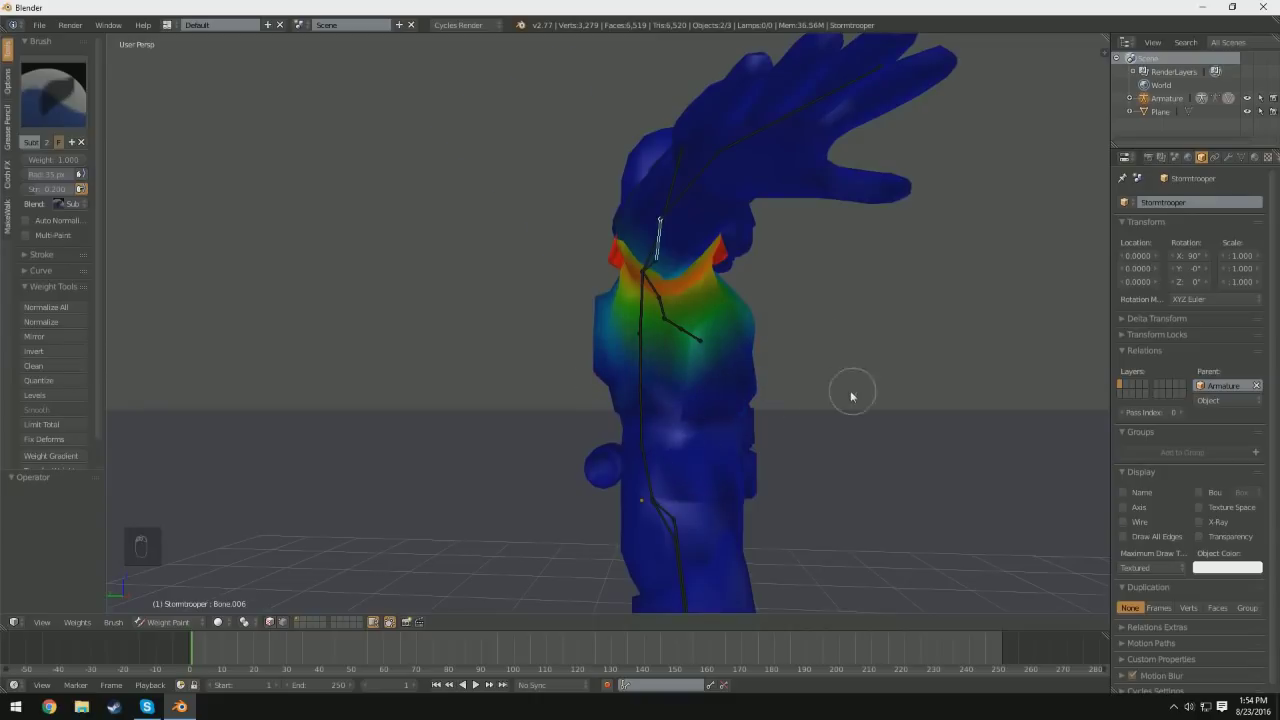
middle_drag(851, 397, 523, 408)
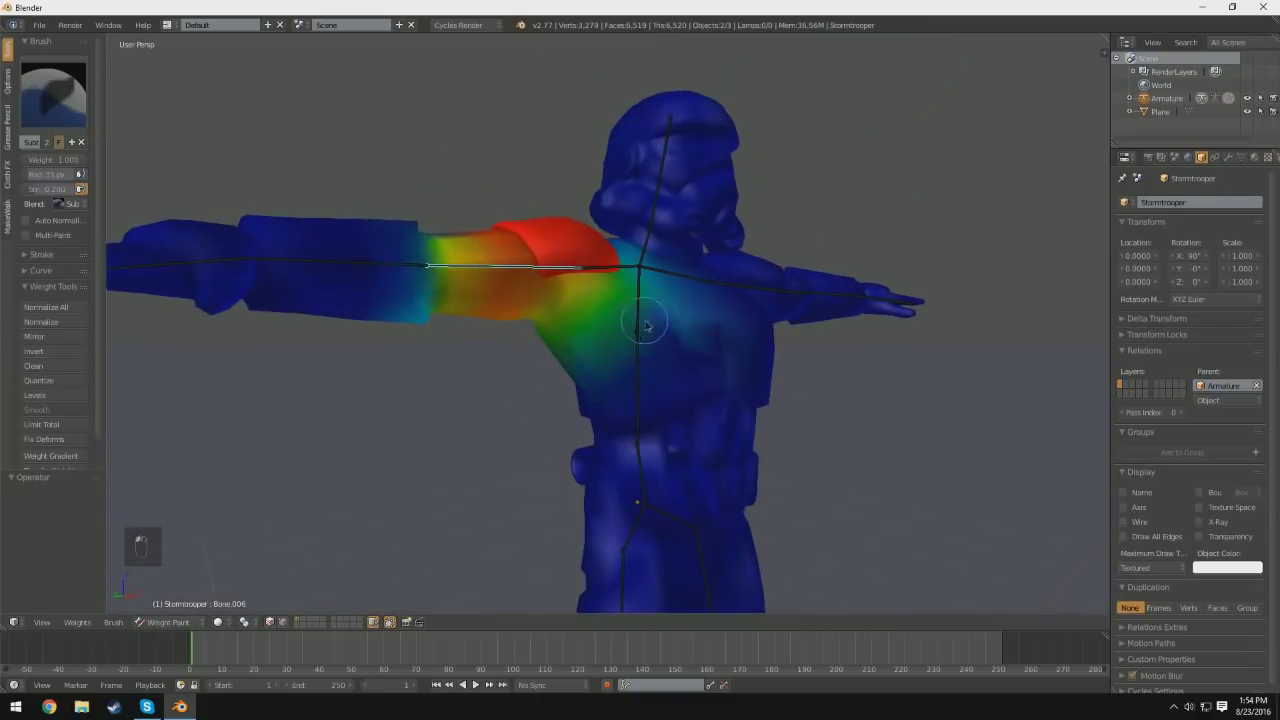
middle_drag(610, 360, 696, 311)
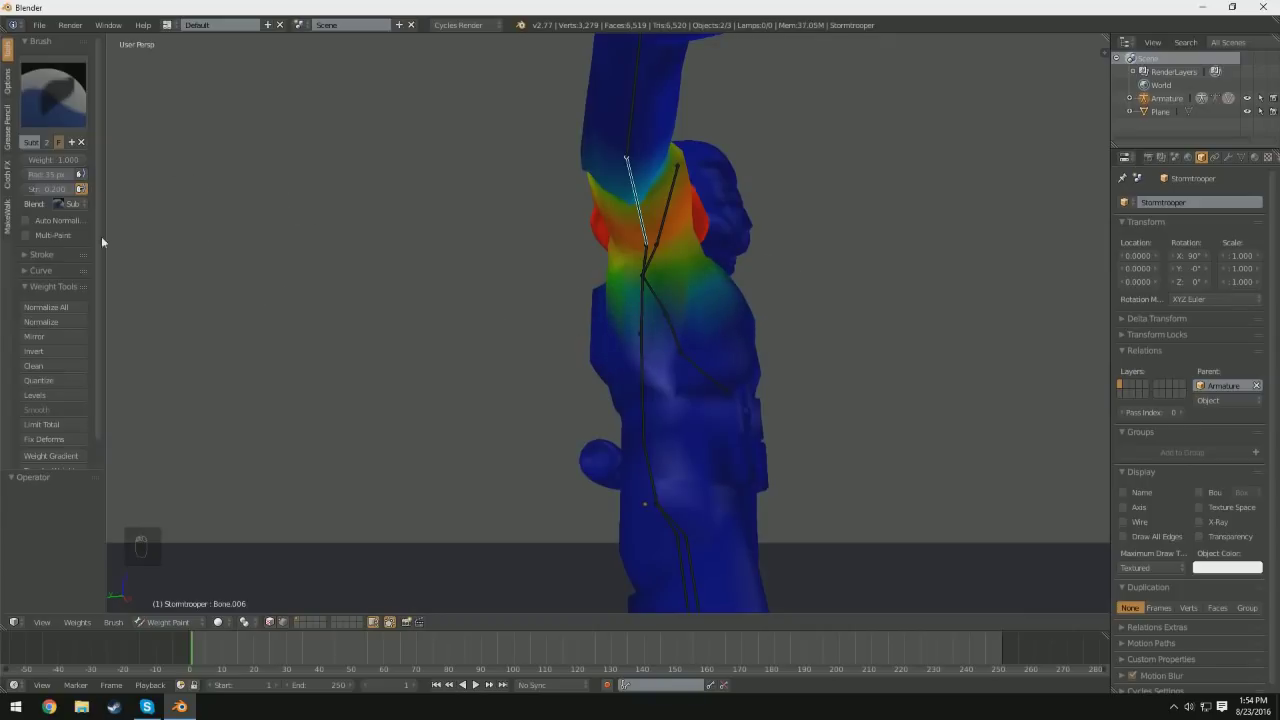
Step: Set the brush strength to 0.947 and subtract the bone's weights from the chest and the right side of the torso
drag(576, 334, 718, 310)
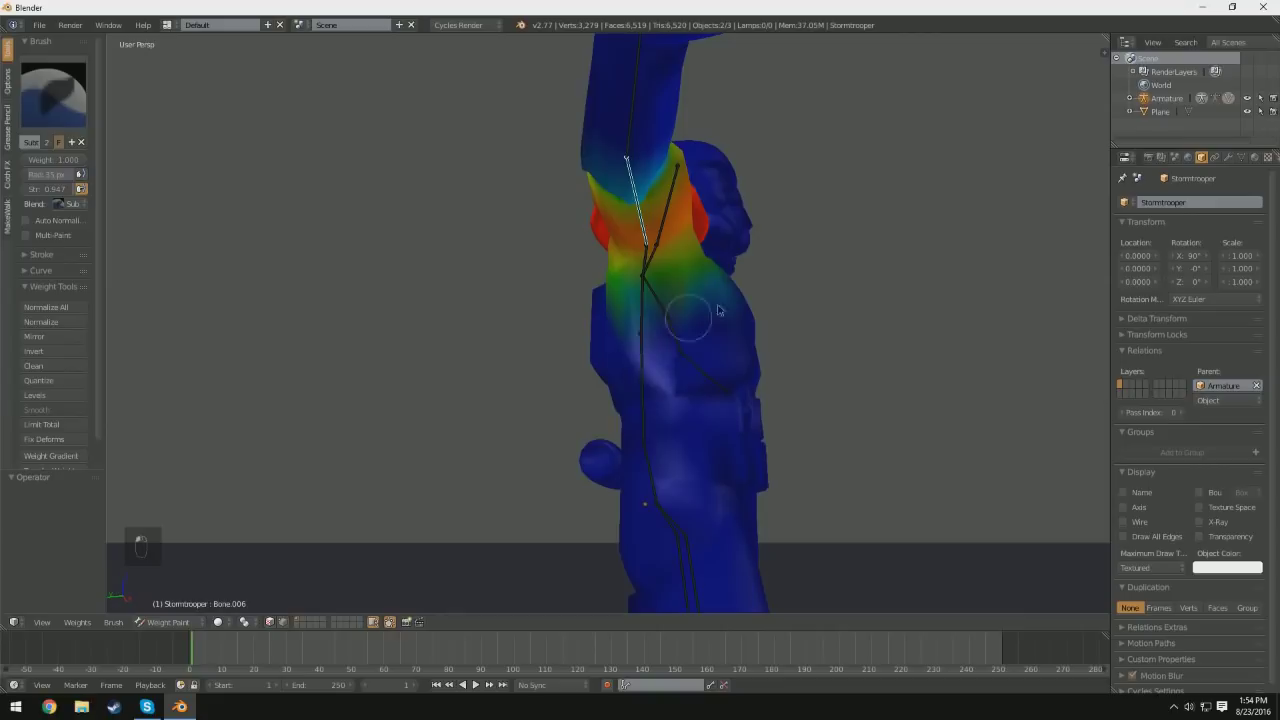
drag(613, 304, 685, 318)
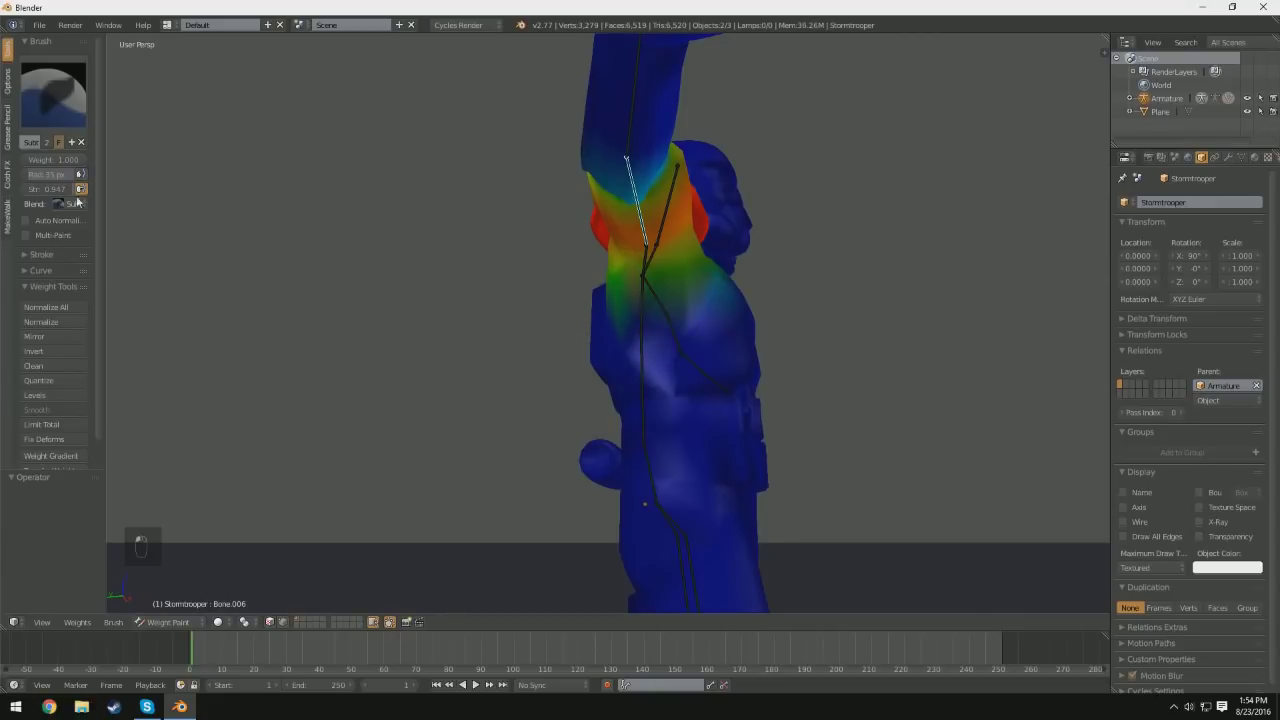
mouse_move(700, 325)
middle_down()
mouse_move(580, 340)
mouse_move(528, 383)
middle_up()
drag(556, 305, 447, 372)
middle_drag(552, 386, 632, 410)
mouse_move(676, 321)
middle_down()
mouse_move(680, 385)
mouse_move(645, 363)
mouse_move(766, 386)
mouse_move(672, 296)
mouse_move(690, 345)
mouse_move(722, 370)
middle_up()
middle_drag(674, 328, 588, 302)
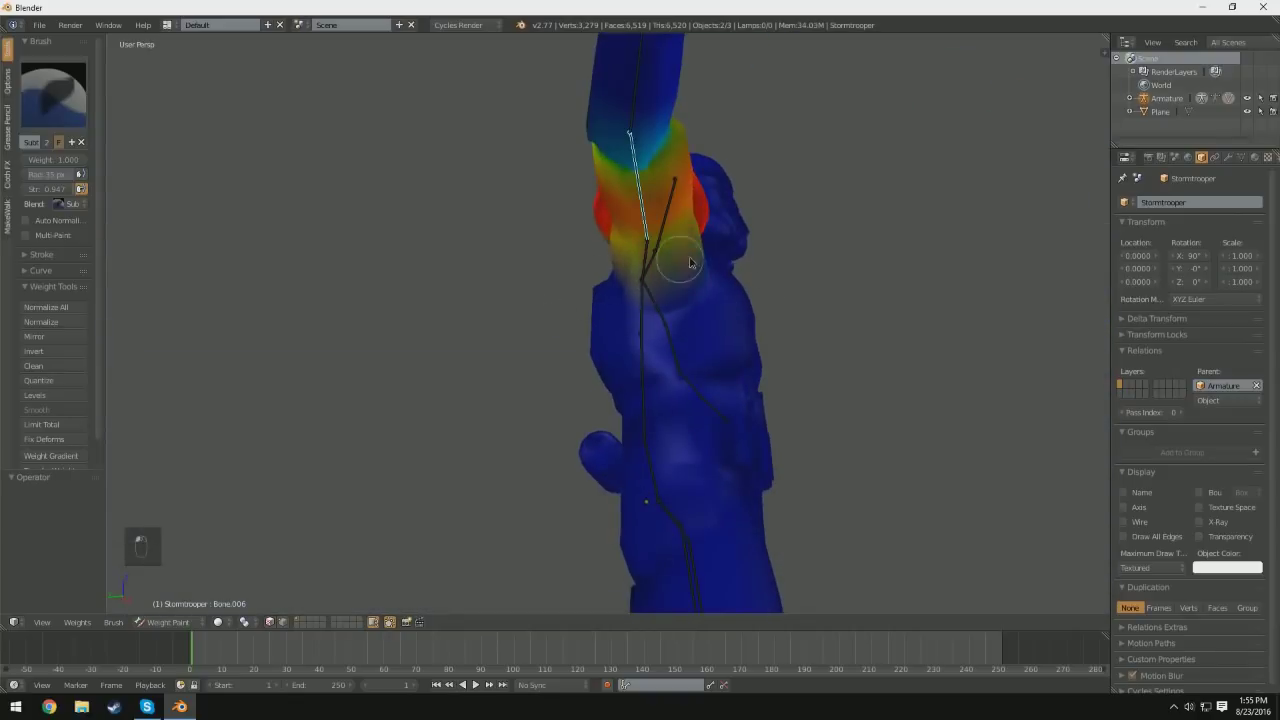
middle_drag(628, 284, 709, 315)
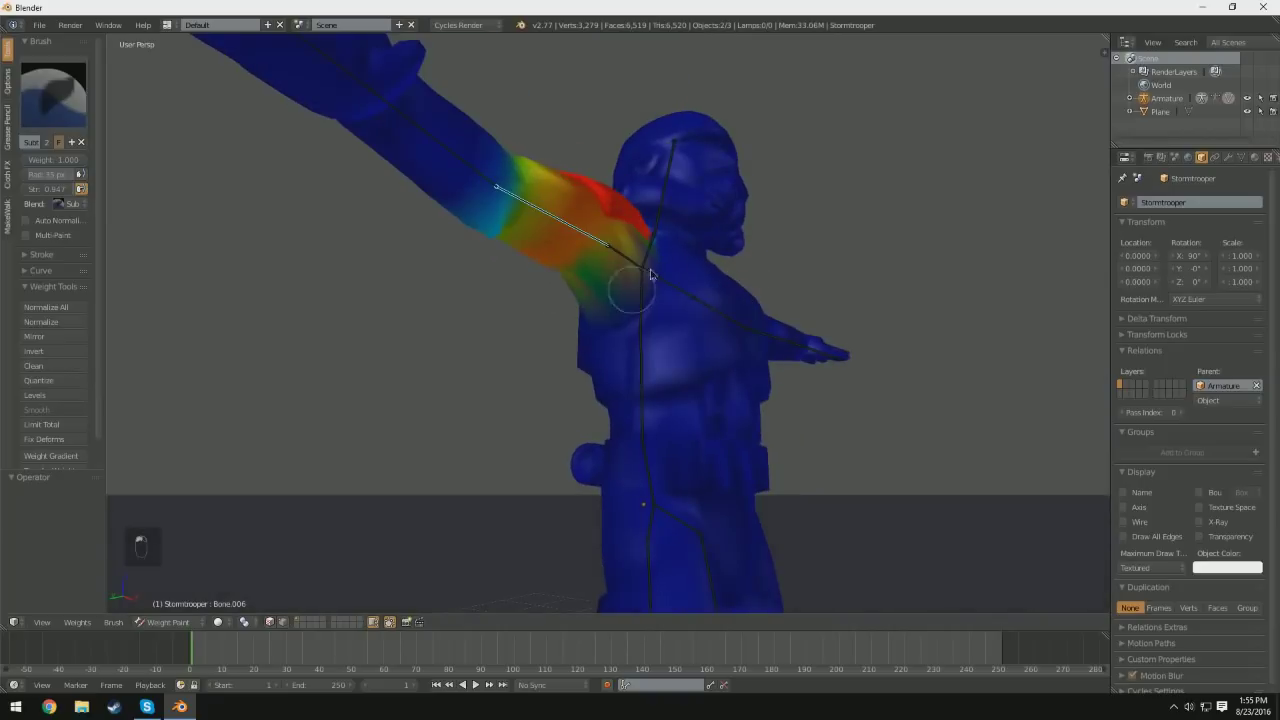
Step: Set the brush strength to 1.000 and subtract the remaining weights on the chest beside the right armpit
middle_drag(466, 236, 569, 349)
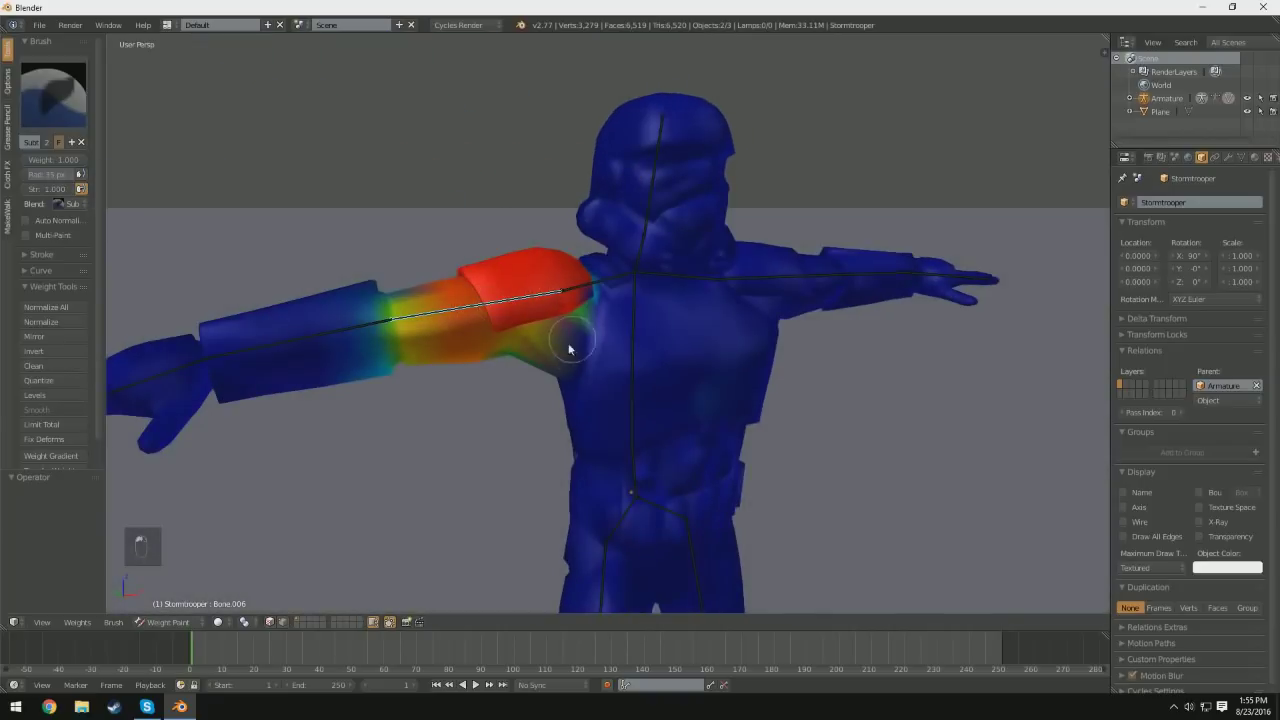
scroll(557, 393, down, 6)
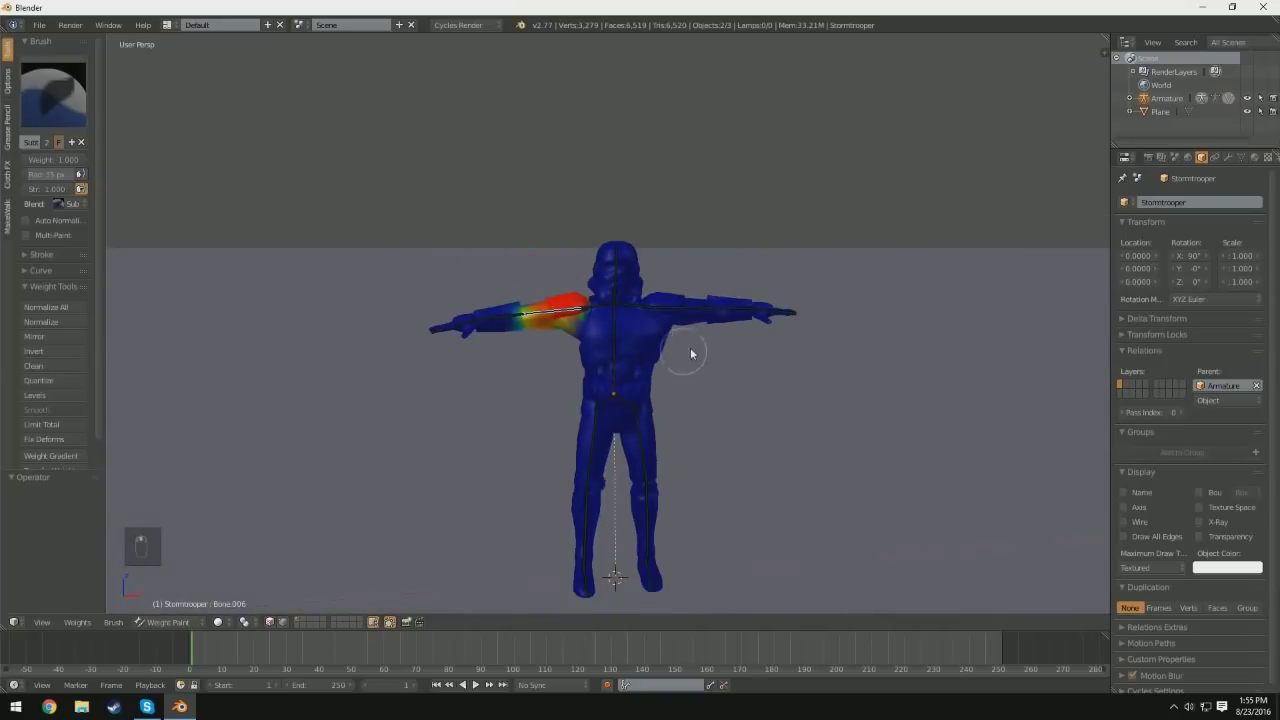
middle_drag(667, 331, 627, 346)
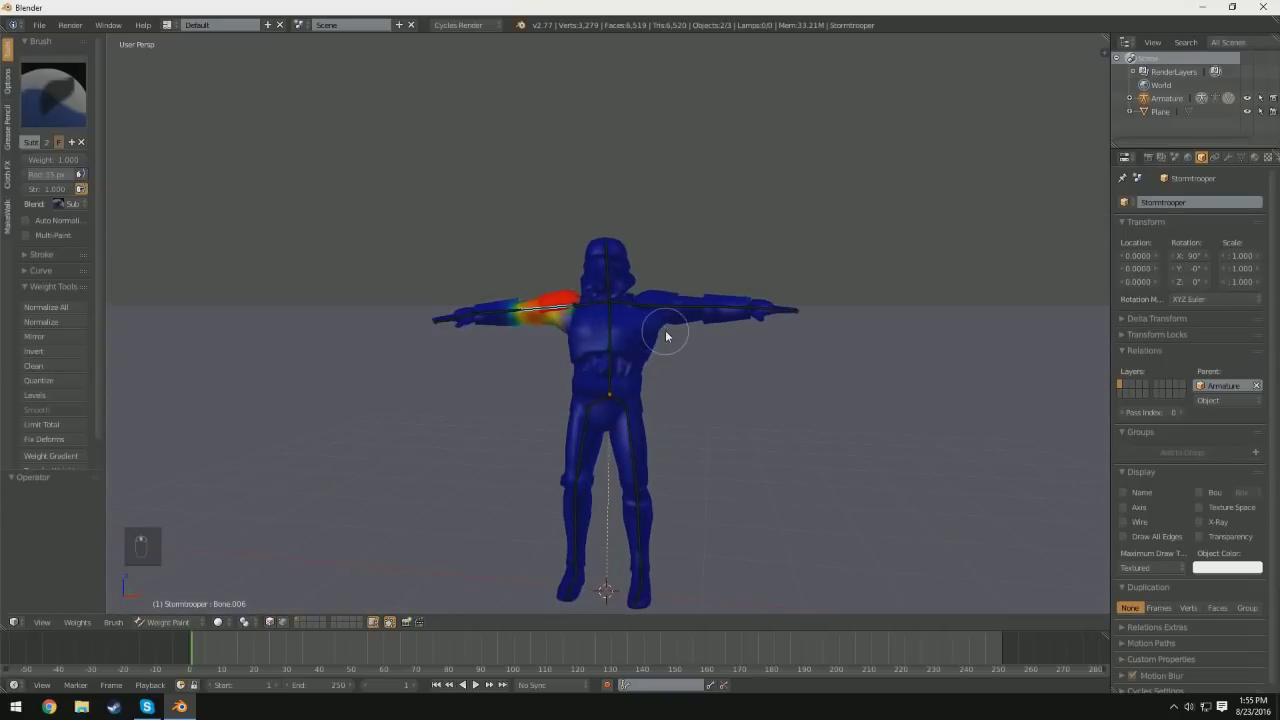
scroll(576, 347, up, 4)
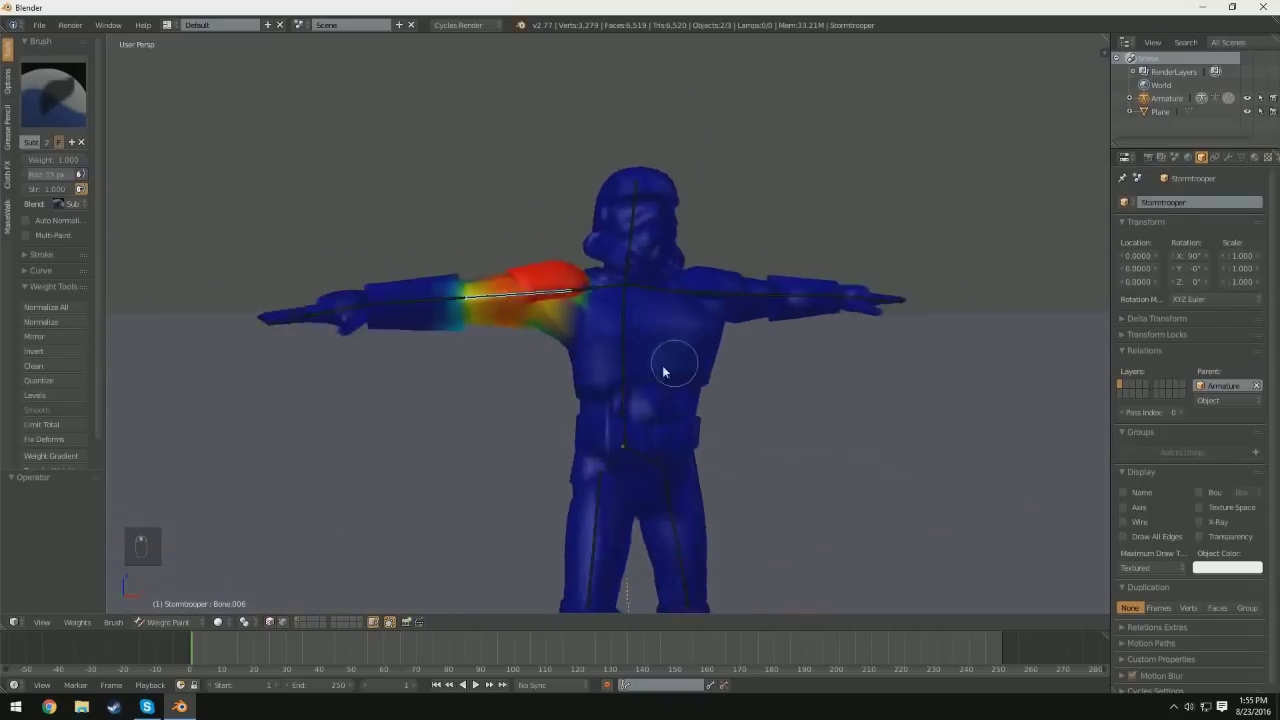
drag(576, 296, 573, 280)
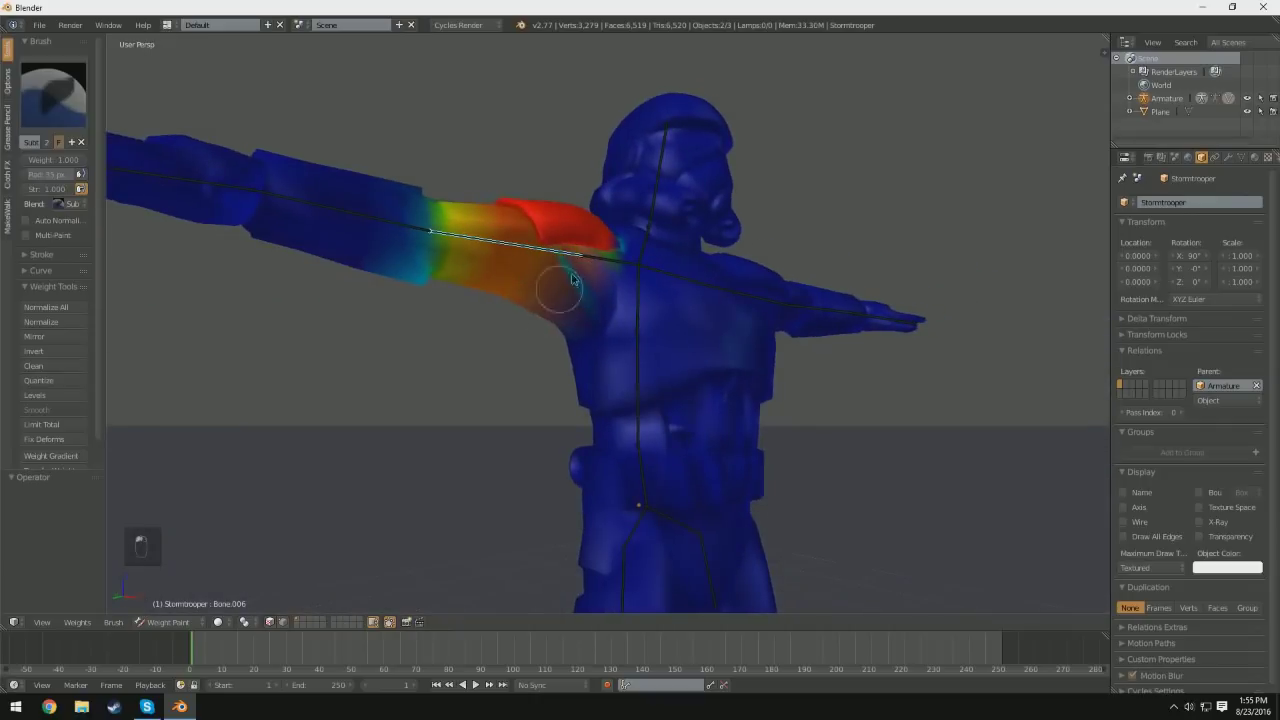
Step: Try subtracting weights from the underside of the right upper arm from behind, and undo the last stroke
mouse_move(543, 352)
middle_down()
mouse_move(654, 297)
mouse_move(737, 357)
mouse_move(722, 383)
middle_up()
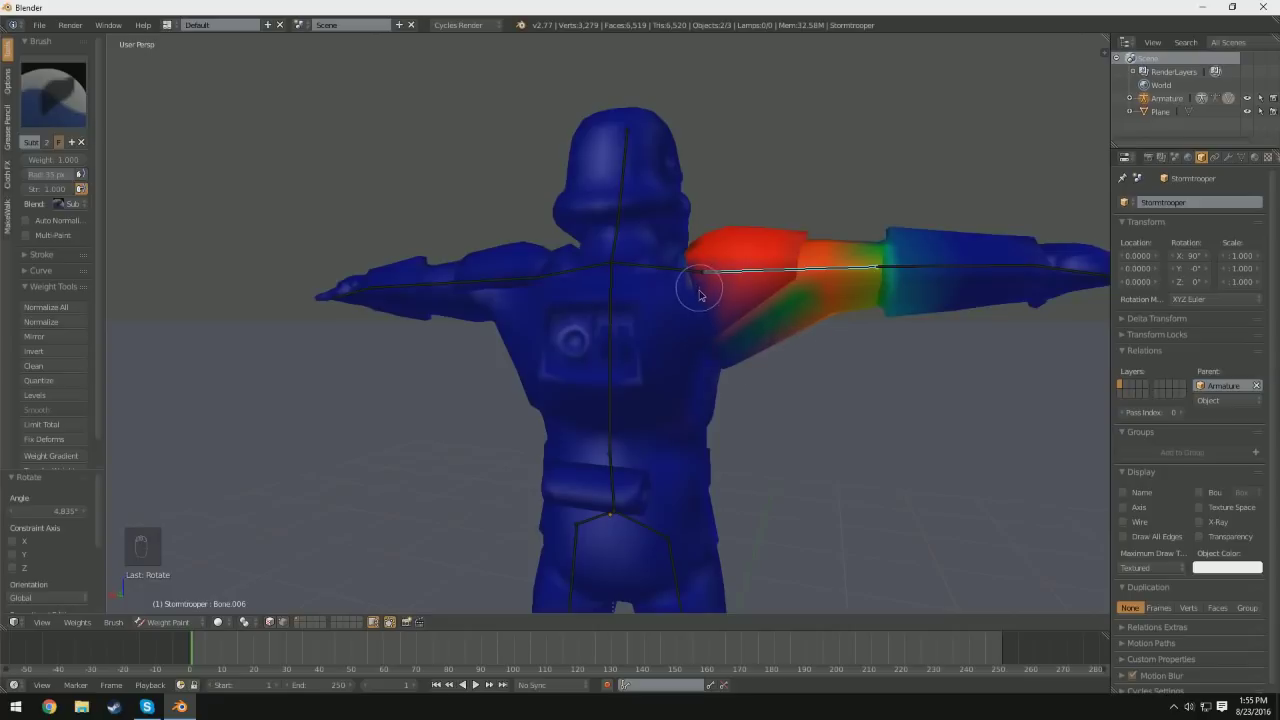
drag(821, 313, 749, 370)
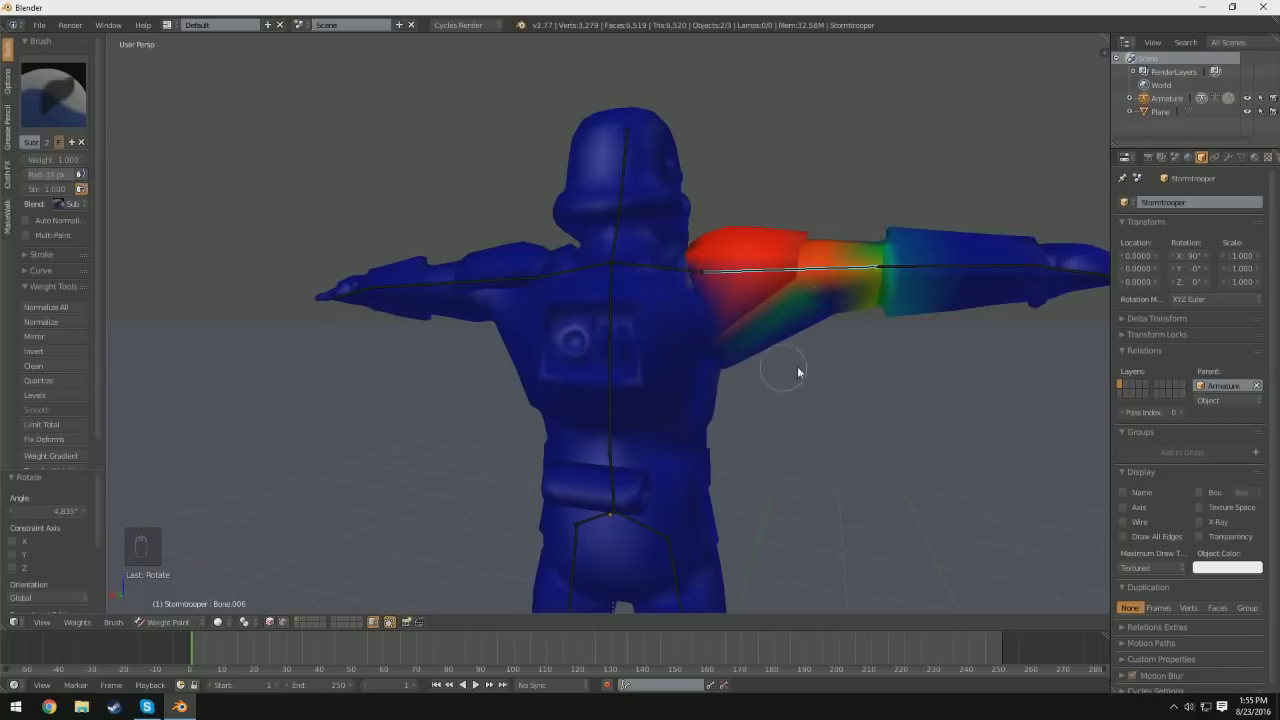
key(ctrl+z)
Step: Switch to the Draw brush and repaint full weight on the front and underside of the right upper arm near the armpit
mouse_move(841, 415)
middle_down()
mouse_move(803, 380)
mouse_move(666, 380)
mouse_move(553, 430)
mouse_move(640, 391)
mouse_move(617, 401)
middle_up()
key(Tab)
key(Tab)
key(e)
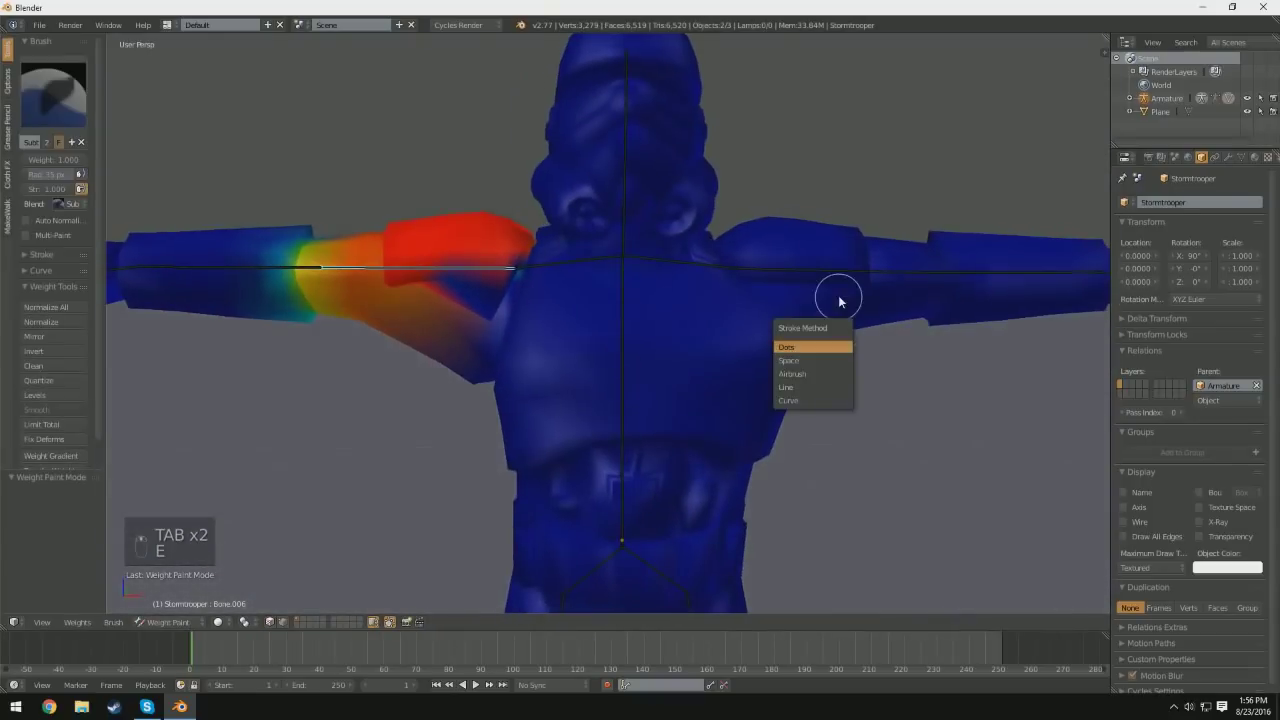
click(46, 66)
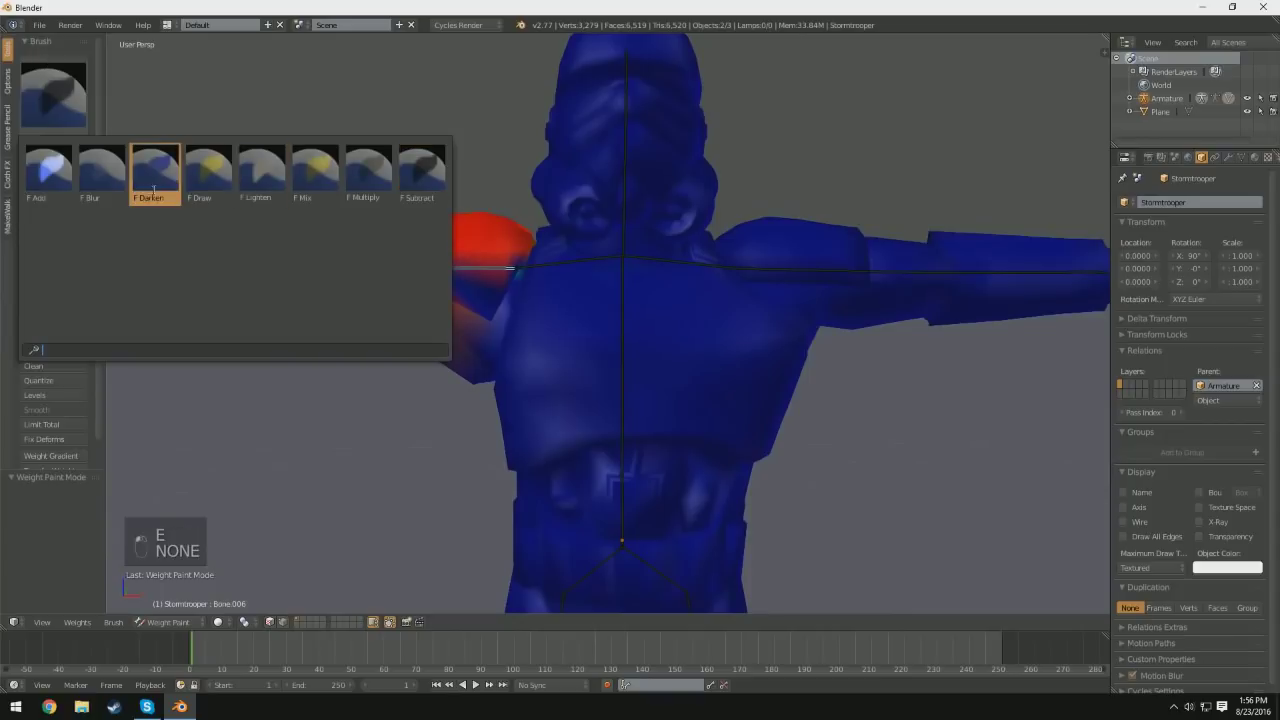
click(194, 188)
drag(497, 285, 477, 265)
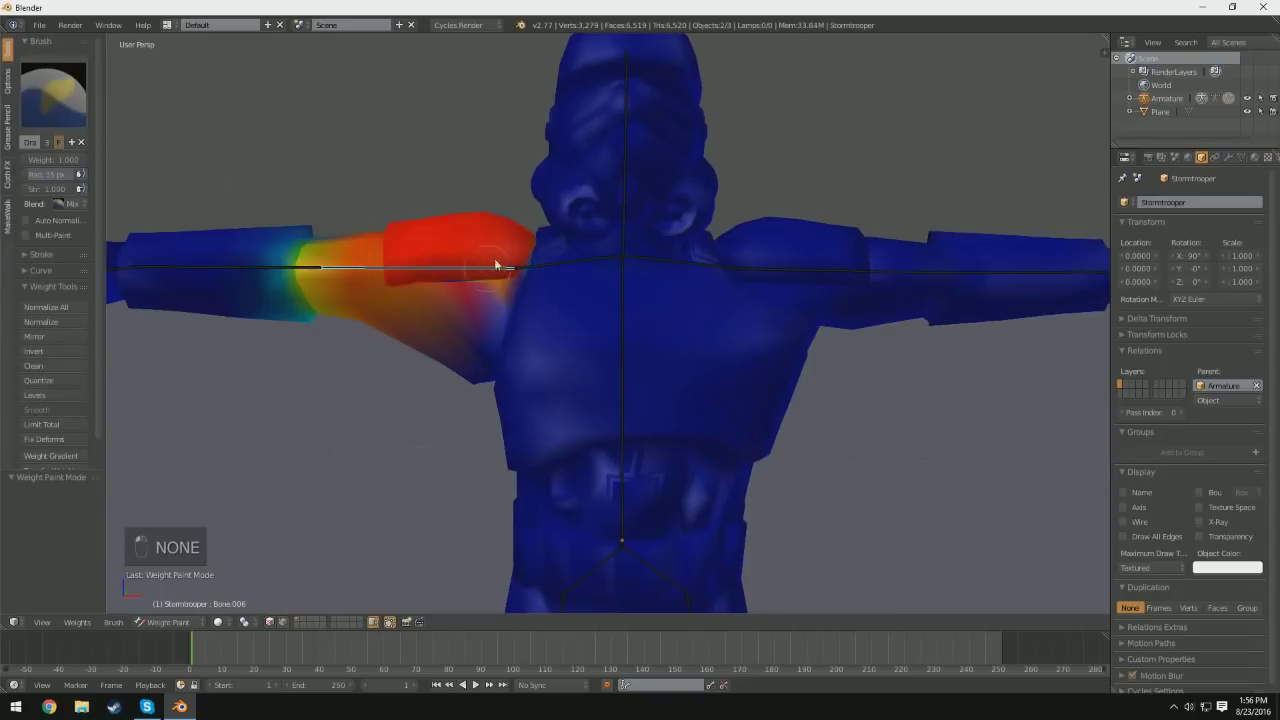
ctrl+drag(443, 315, 455, 308)
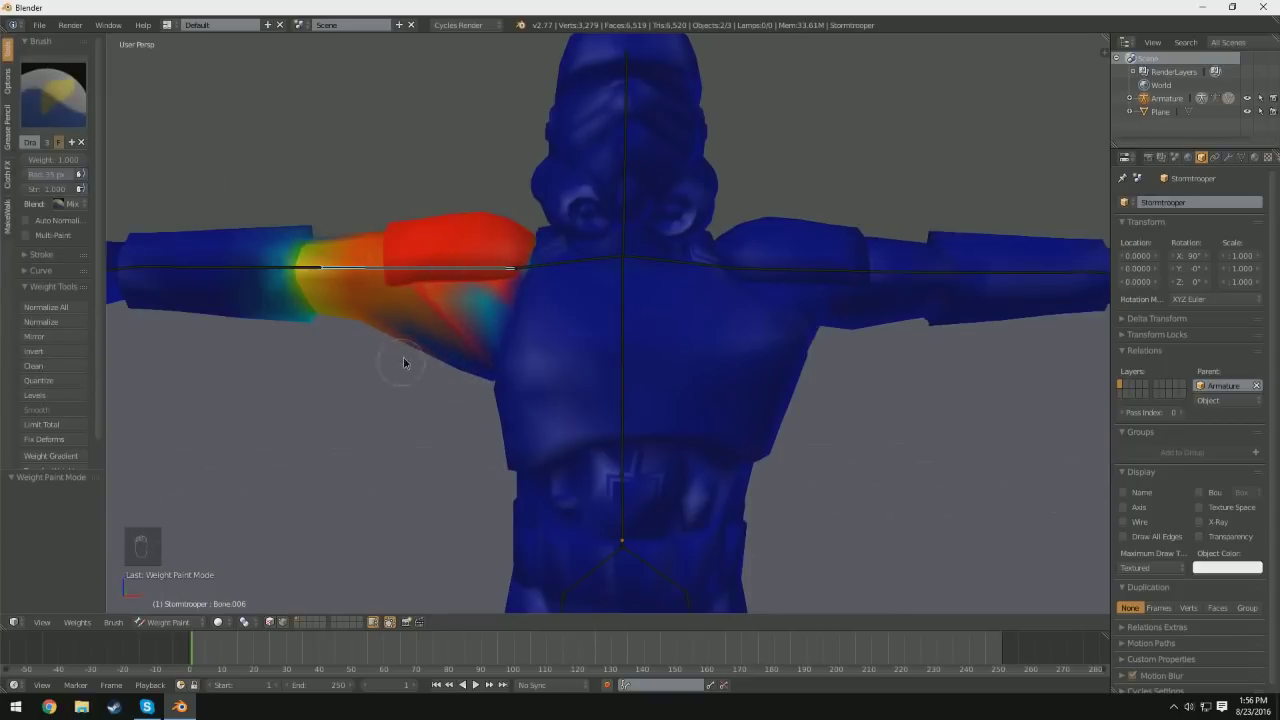
middle_drag(443, 293, 439, 316)
drag(408, 326, 388, 203)
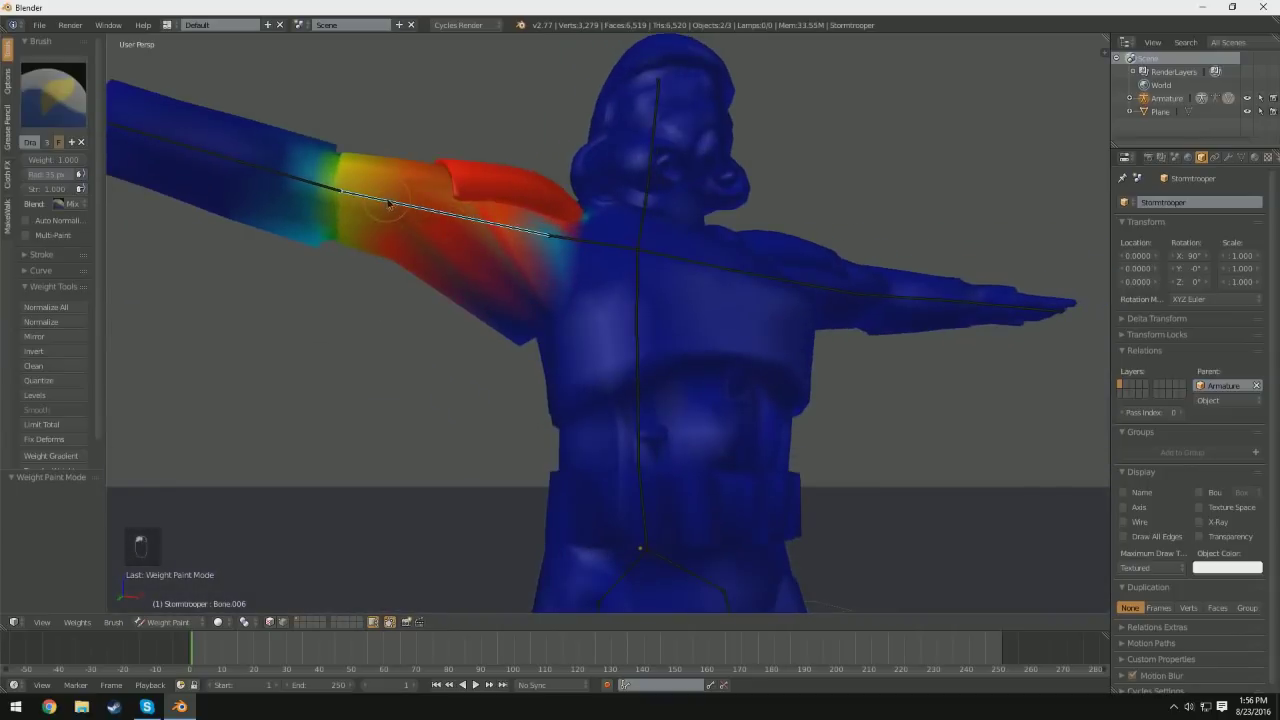
Step: Paint the back and underside of the right upper arm with the Draw brush to strengthen the bone's influence
click(37, 107)
click(208, 177)
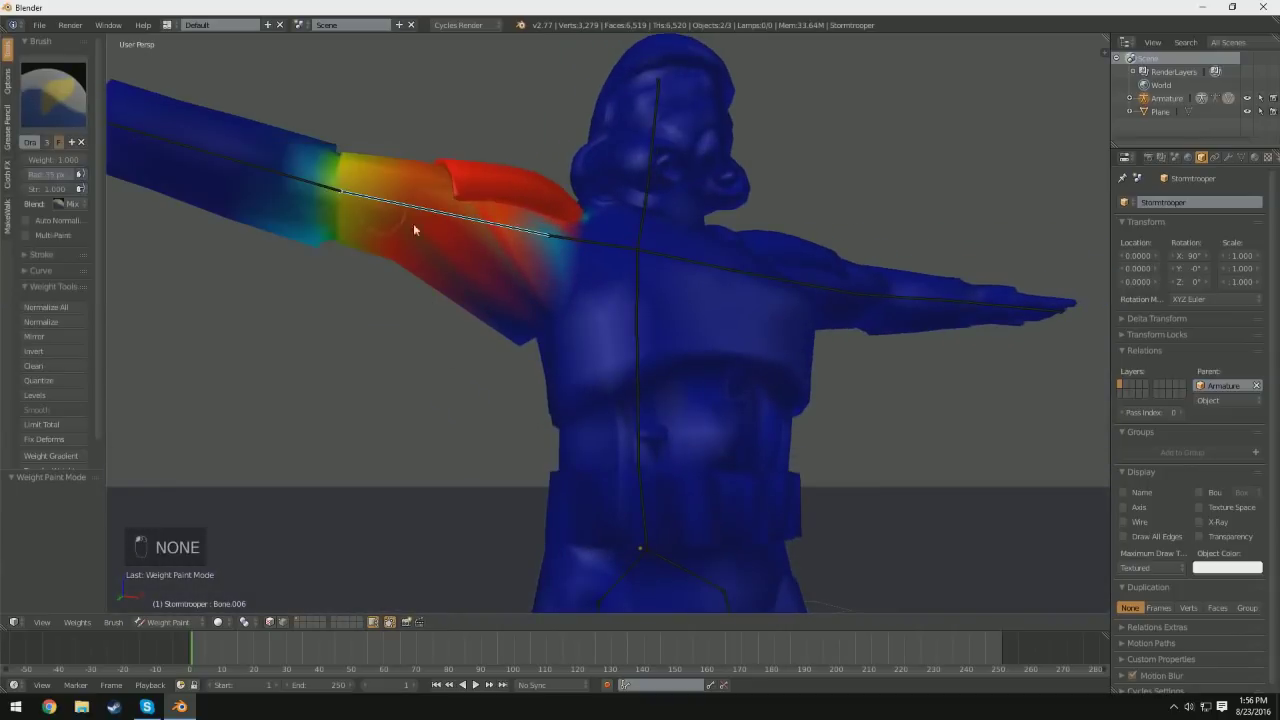
middle_drag(559, 212, 782, 293)
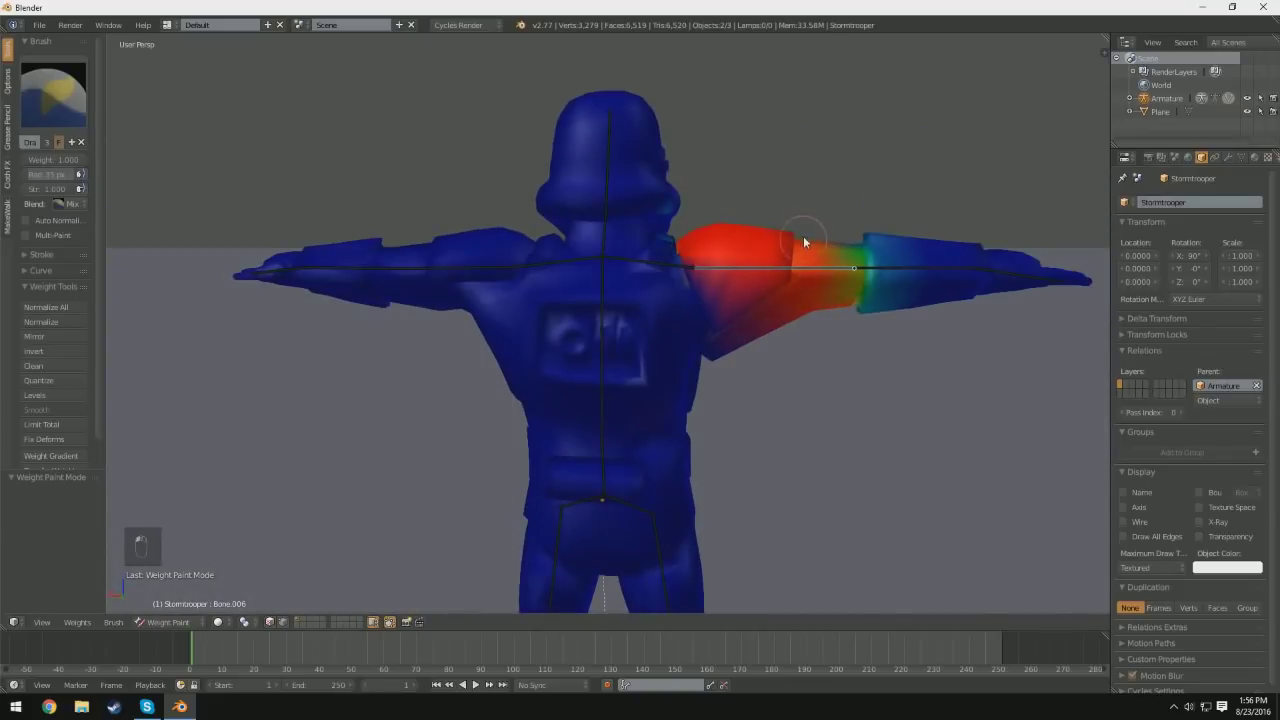
middle_drag(805, 242, 843, 363)
Step: Rotate the right upper arm bone down by about 79°, examine the shoulder joint up close, and undo a further test rotation
key(r)
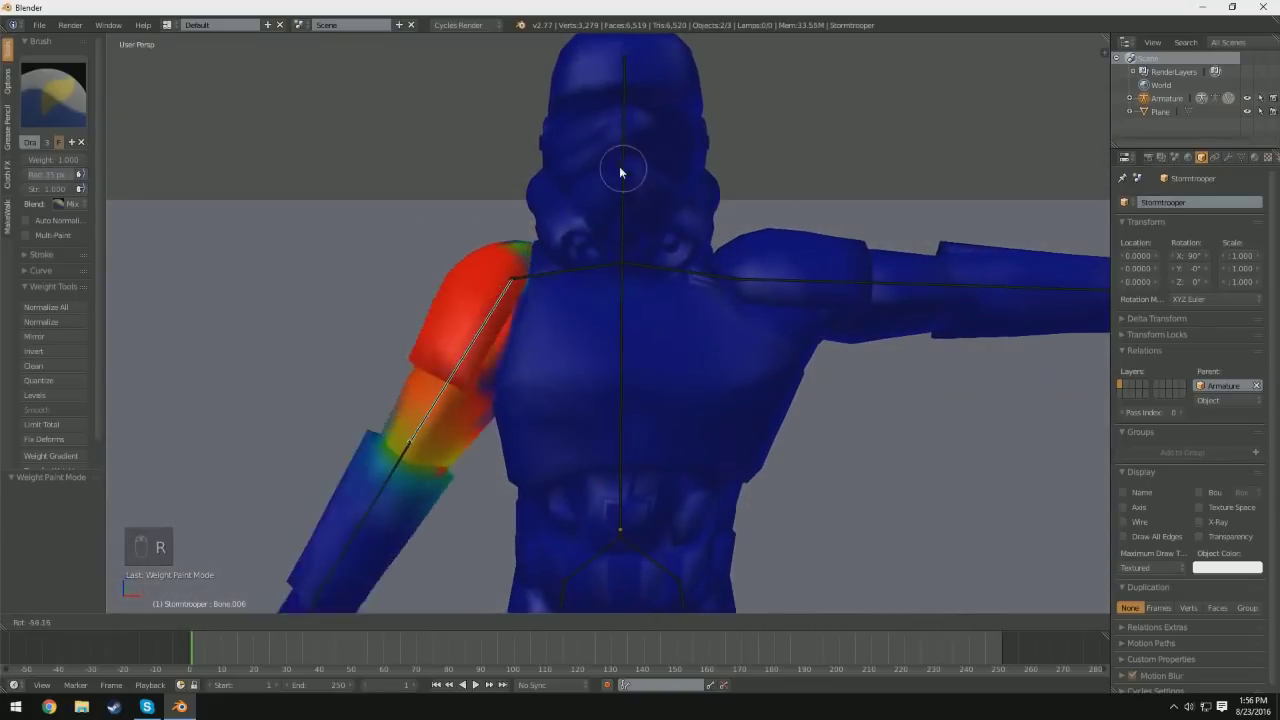
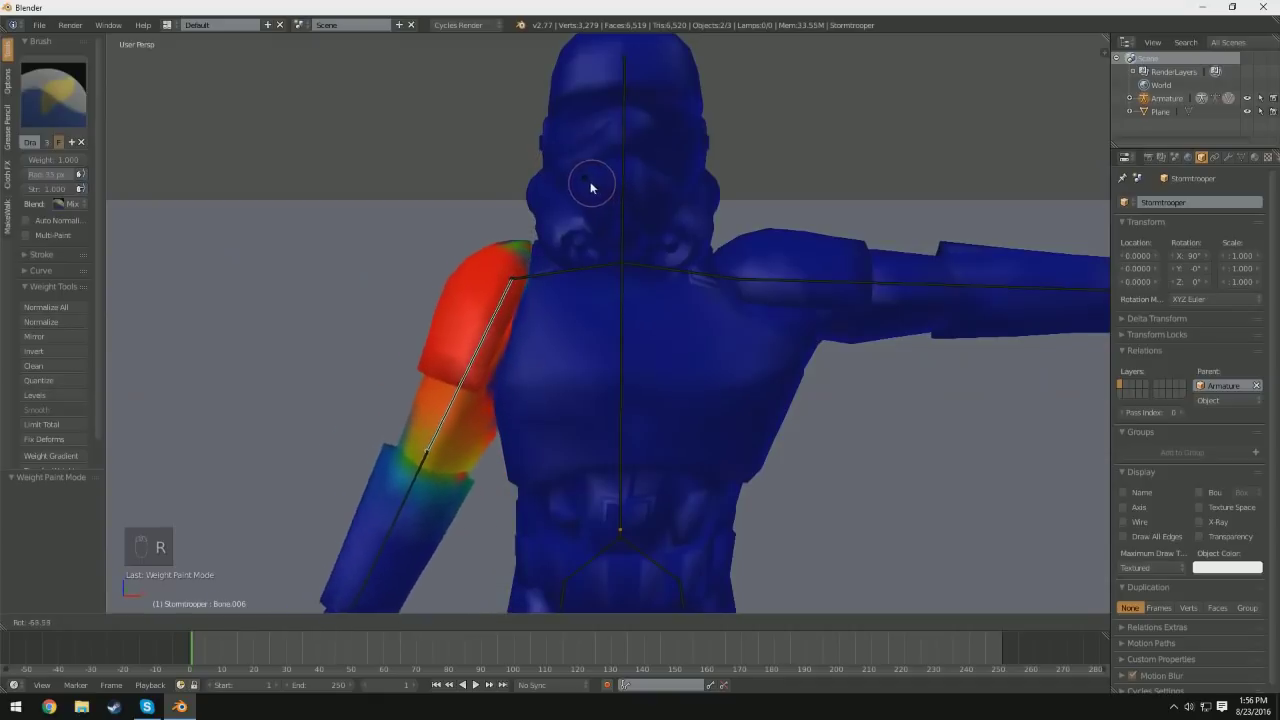
click(587, 127)
middle_drag(587, 127, 720, 343)
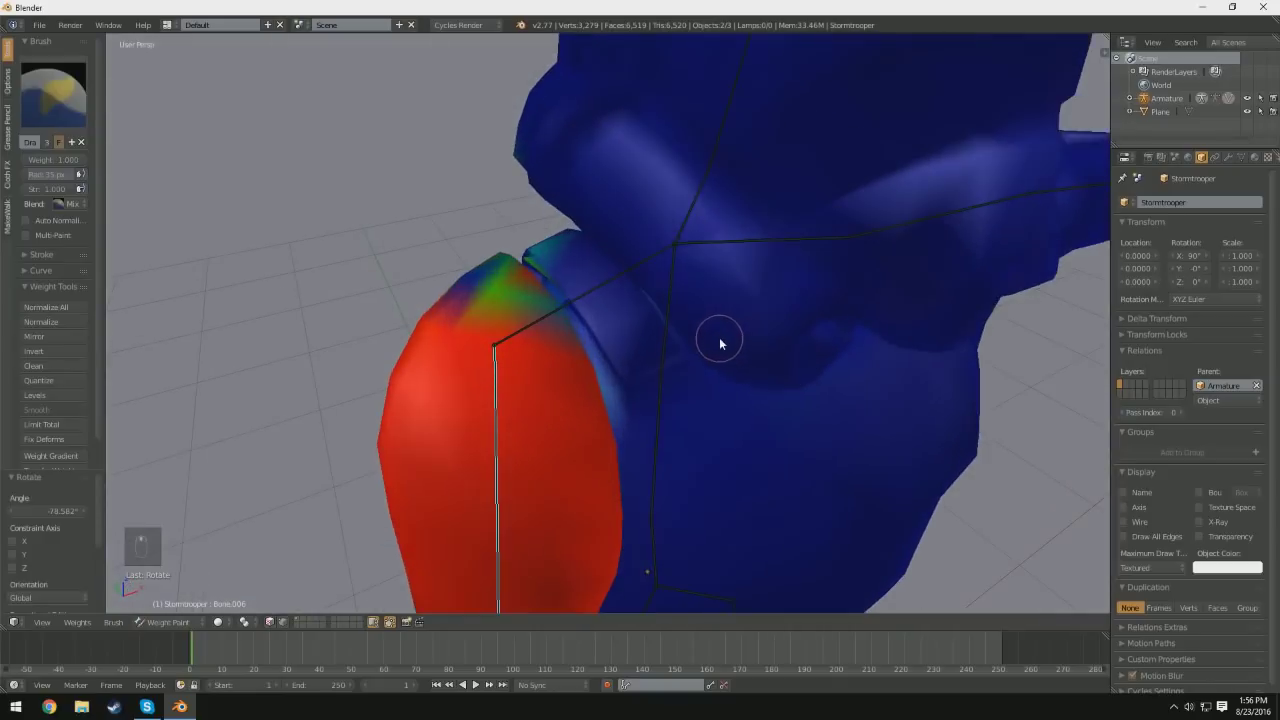
scroll(719, 342, up, 3)
shift+middle_drag(565, 217, 674, 275)
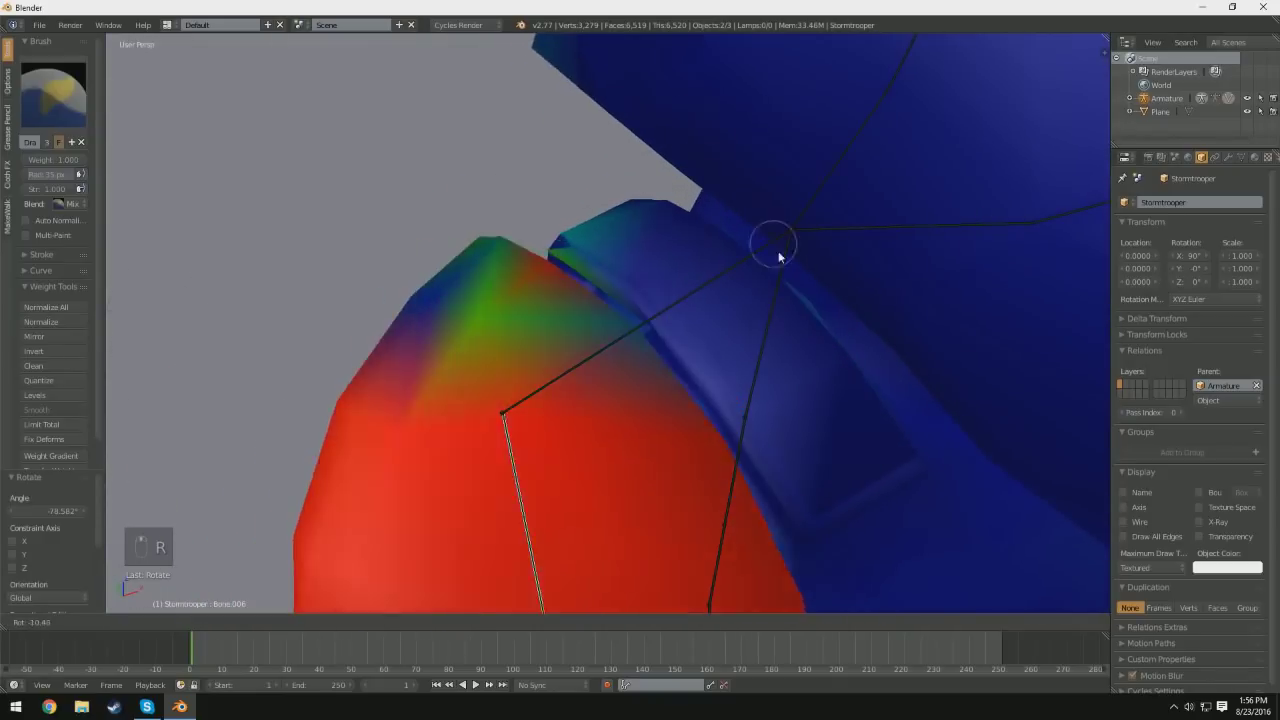
key(ctrl+z)
Step: Switch to the Subtract brush and remove the arm bone's stray weights from the collar strap beside the right shoulder
click(54, 98)
click(422, 174)
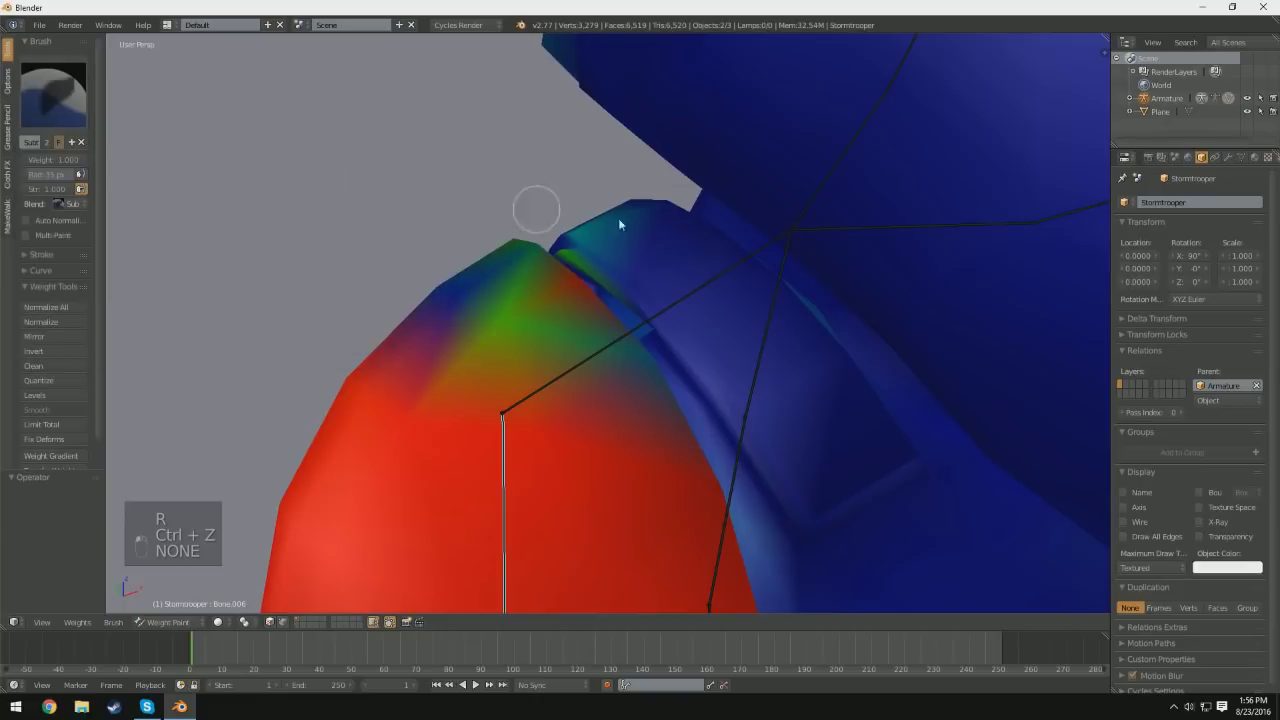
drag(587, 254, 574, 268)
middle_drag(600, 205, 669, 225)
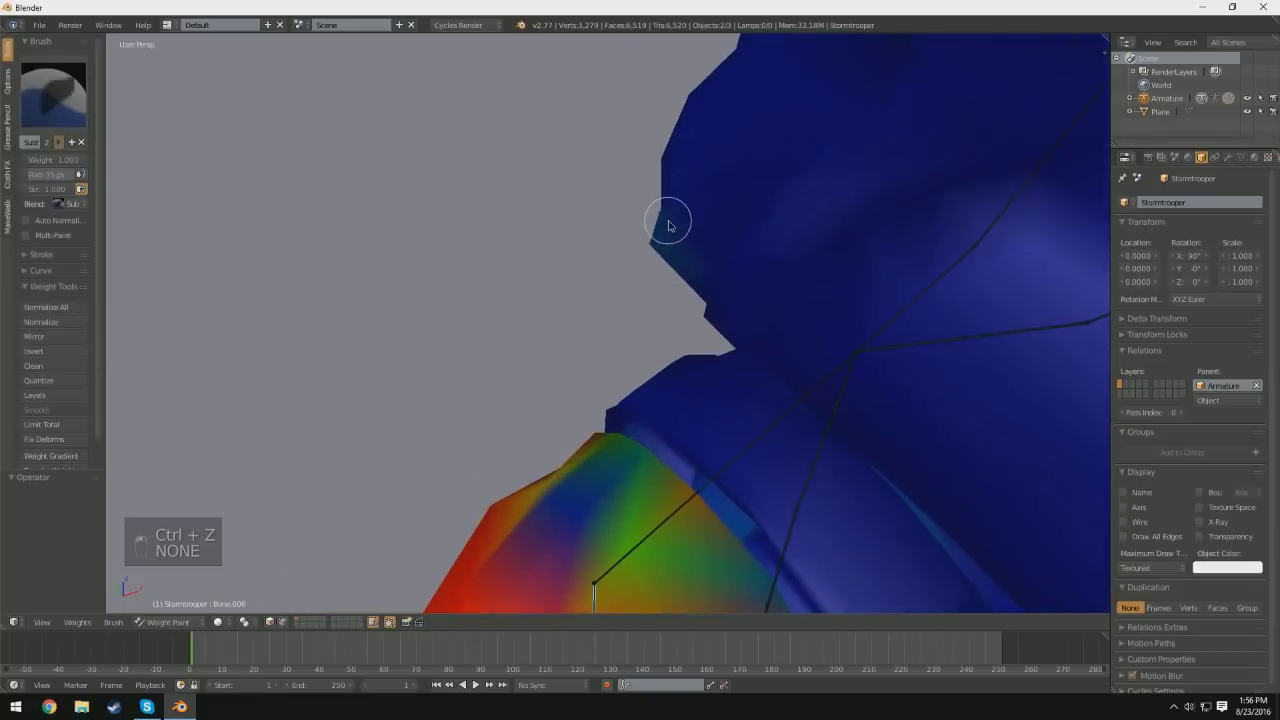
Step: Undo a small test rotation of the right upper arm bone and rotate the bone up by about 50°
scroll(835, 323, down, 6)
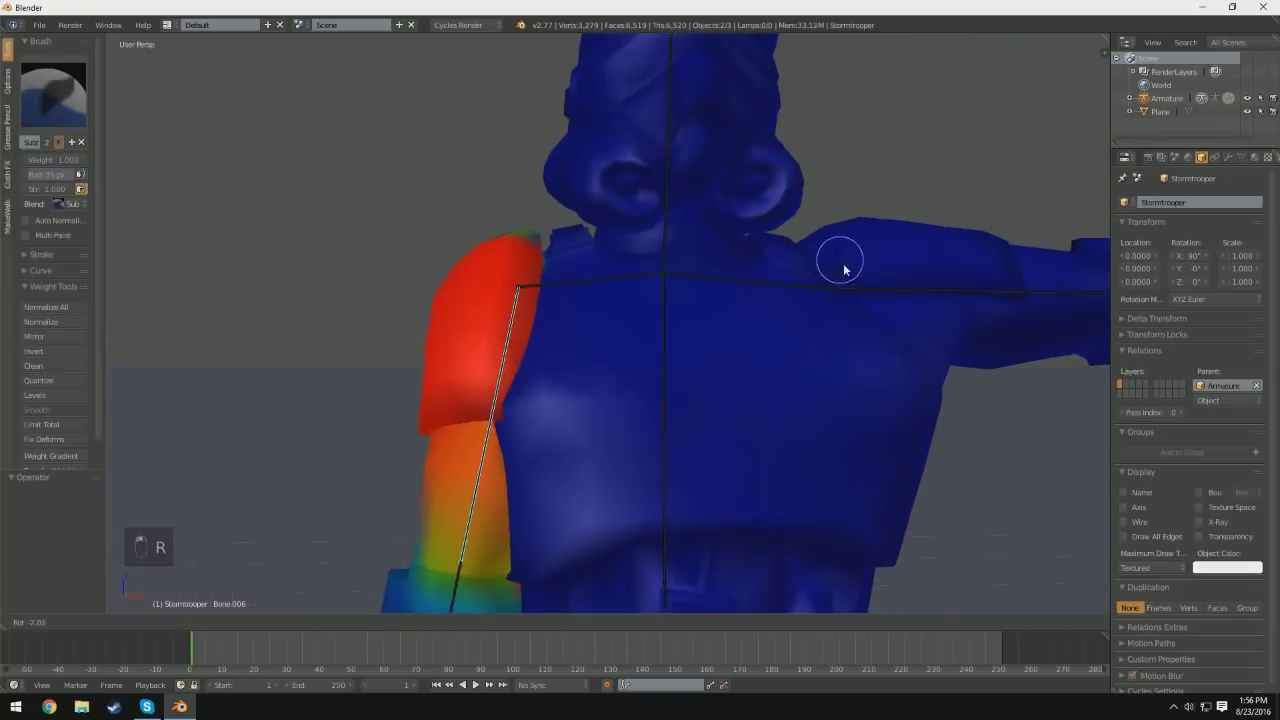
key(r)
key(ctrl+z)
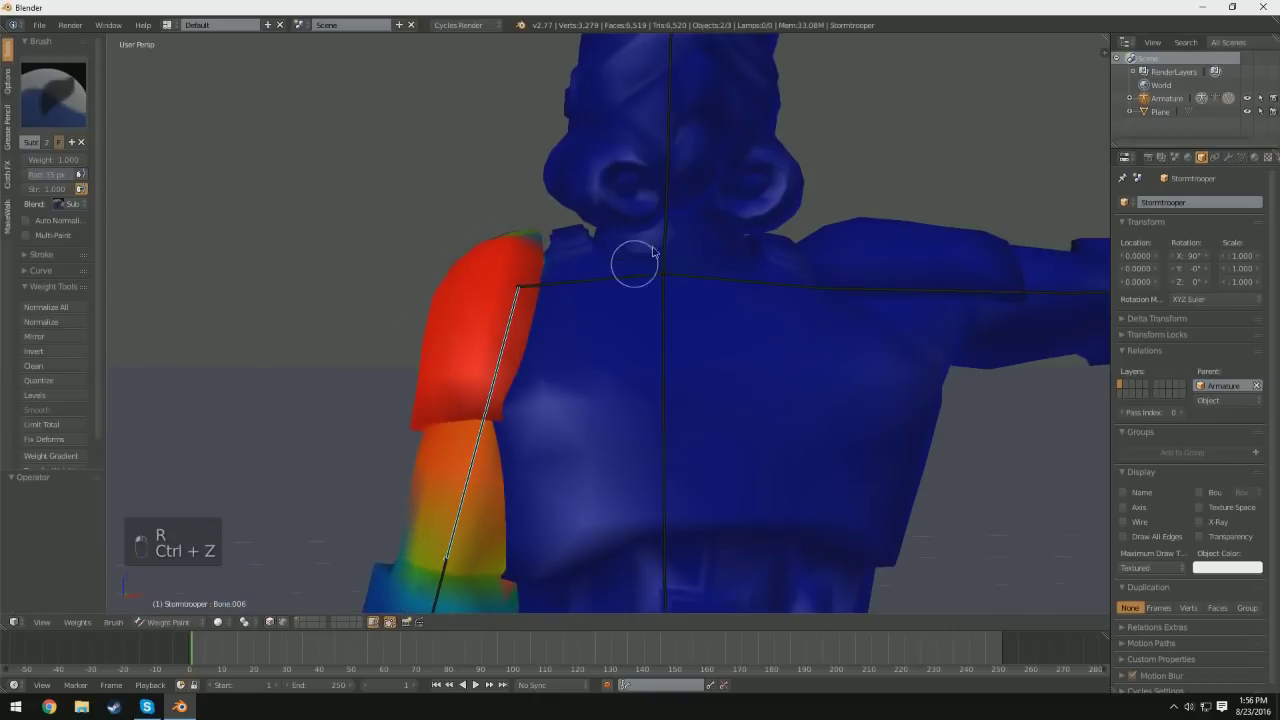
middle_drag(717, 268, 645, 328)
key(r)
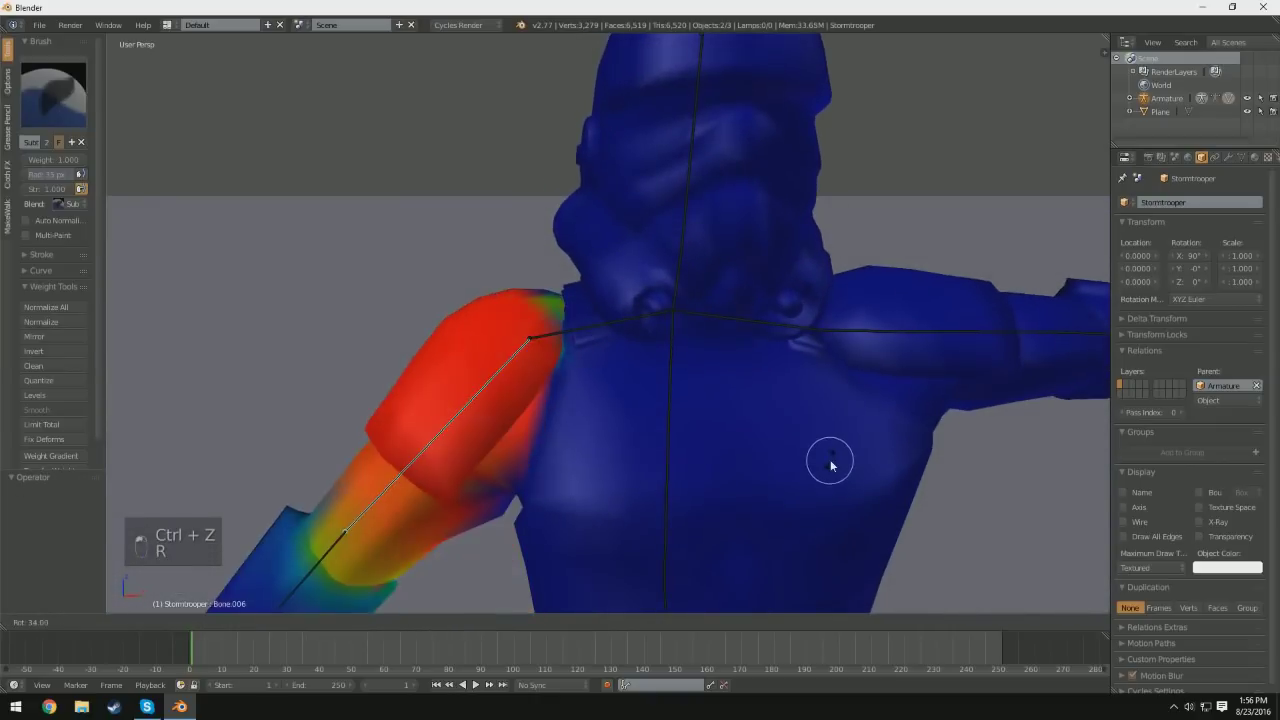
click(788, 547)
scroll(760, 510, down, 4)
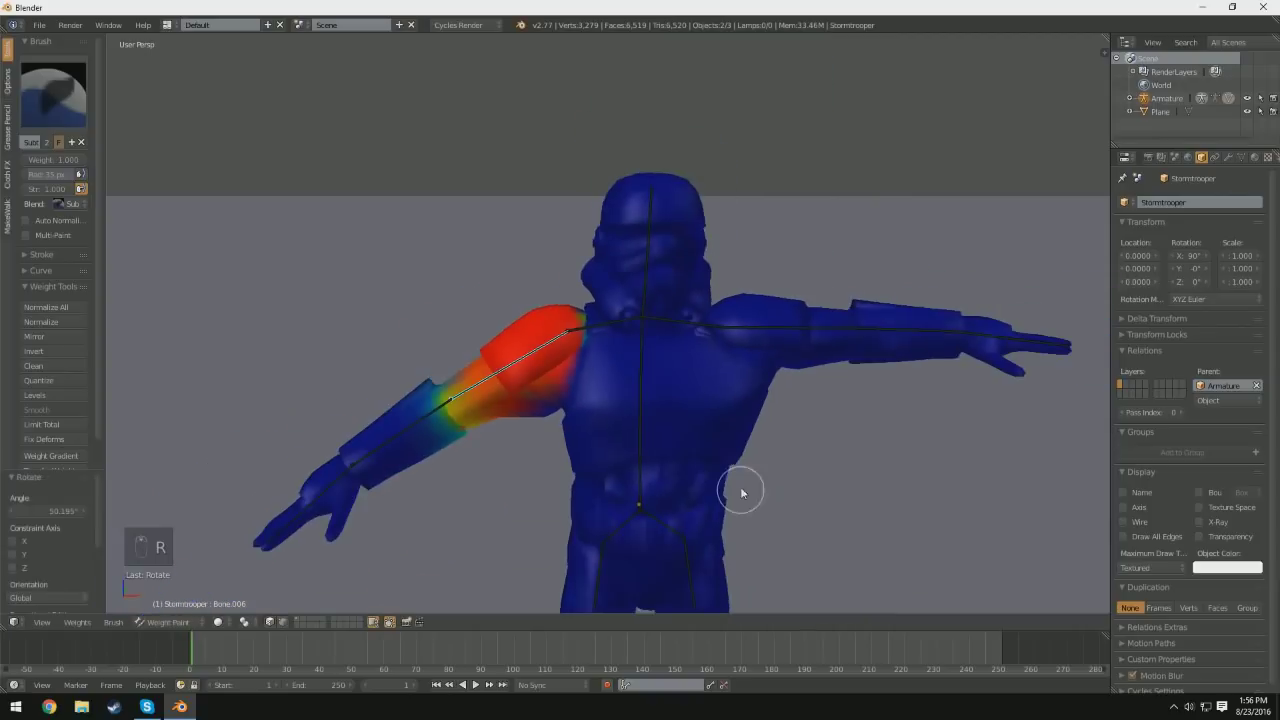
Step: Raise the right upper arm bone by about another 39°, examine the shoulder from behind and in front, and undo once
key(r)
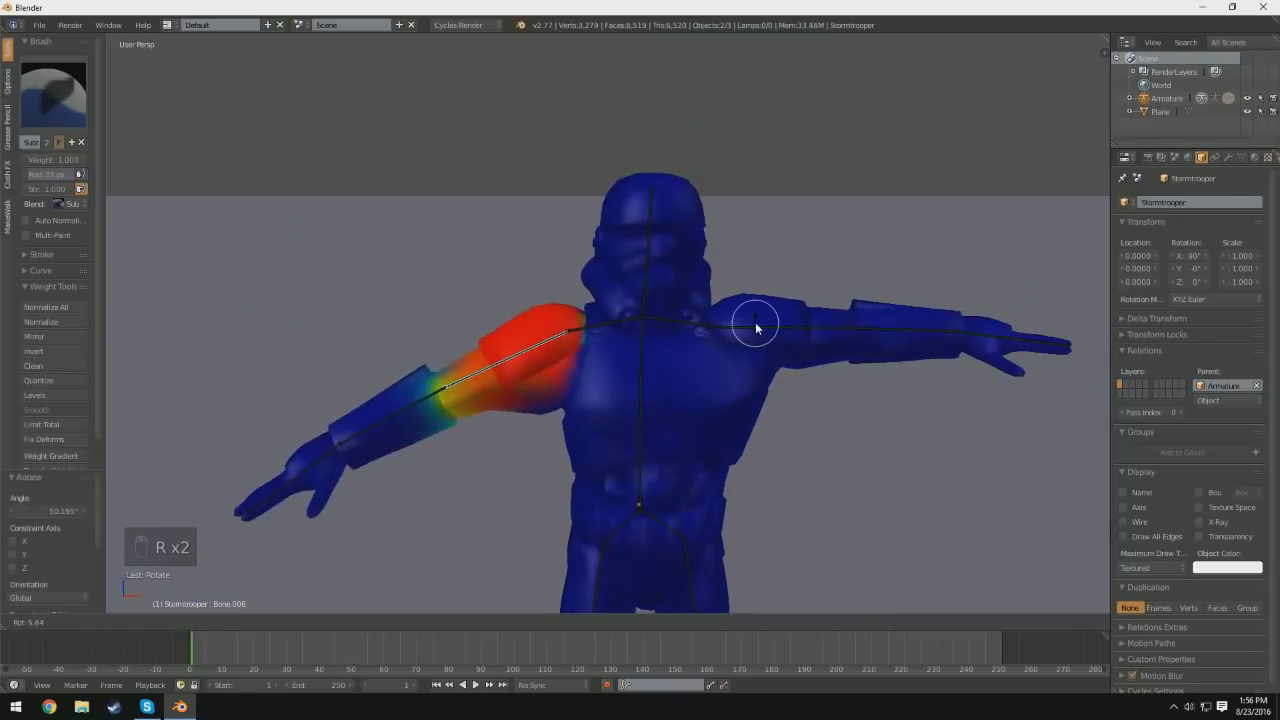
click(700, 451)
middle_drag(700, 451, 690, 386)
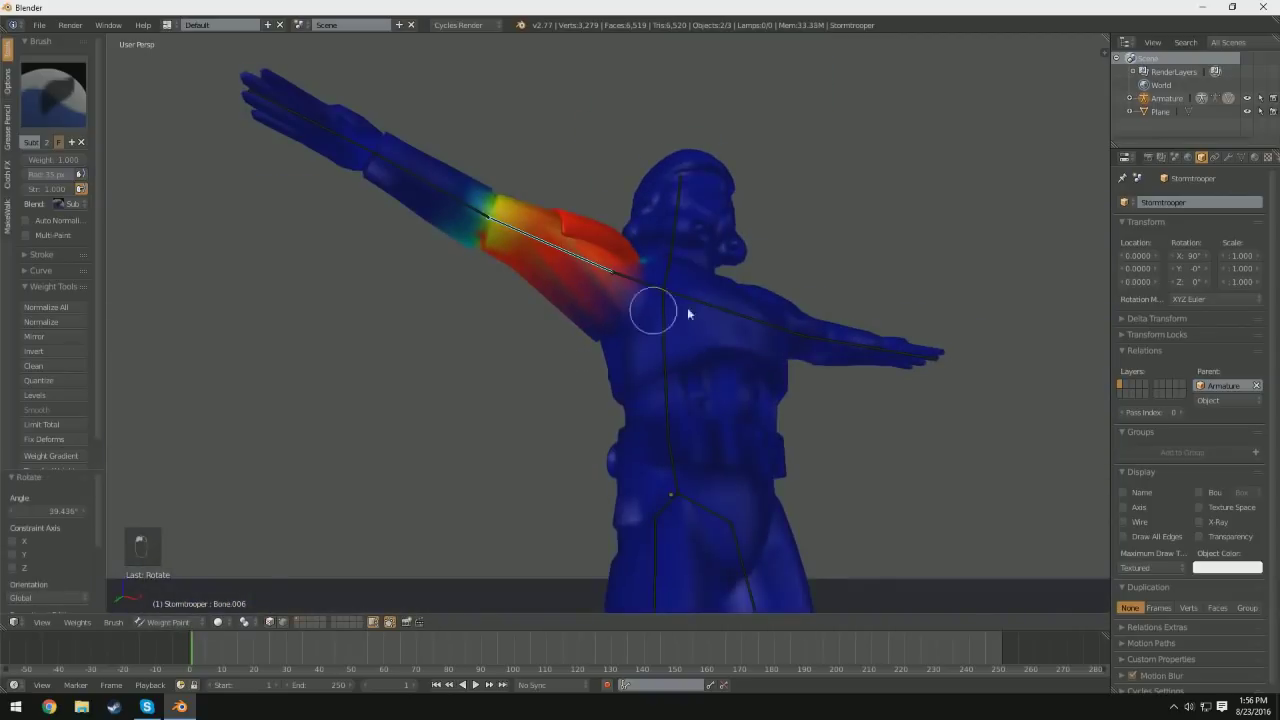
middle_drag(688, 313, 686, 409)
key(ctrl+z)
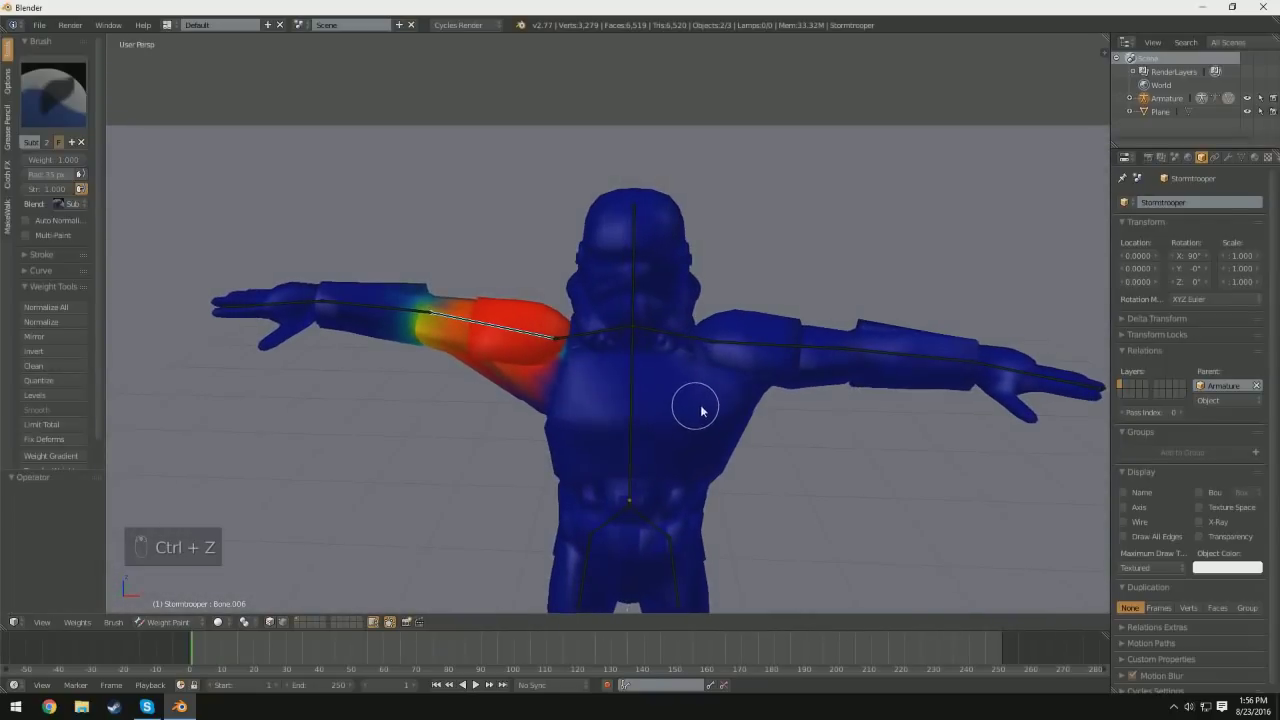
Step: Toggle out of and back into Weight Paint mode, rotate the right upper arm bone down by about 71°, and examine the shoulder
key(Tab)
key(Tab)
key(r)
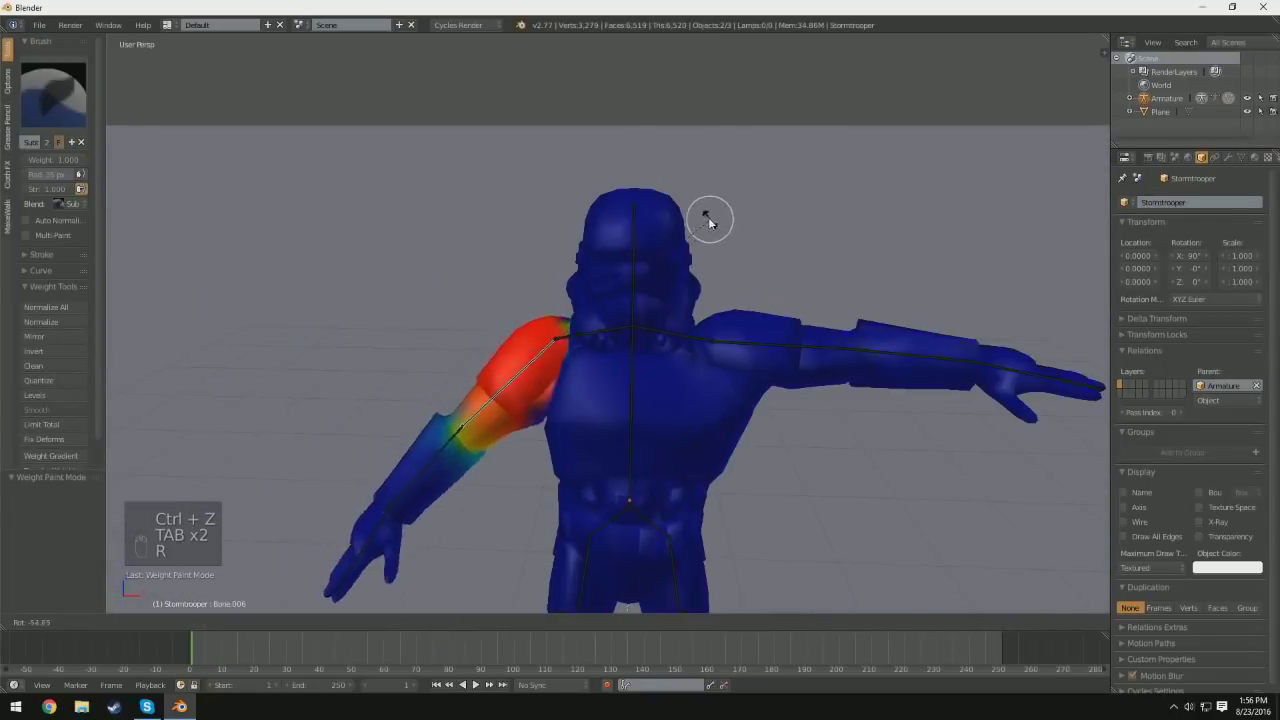
click(771, 289)
middle_drag(771, 289, 634, 358)
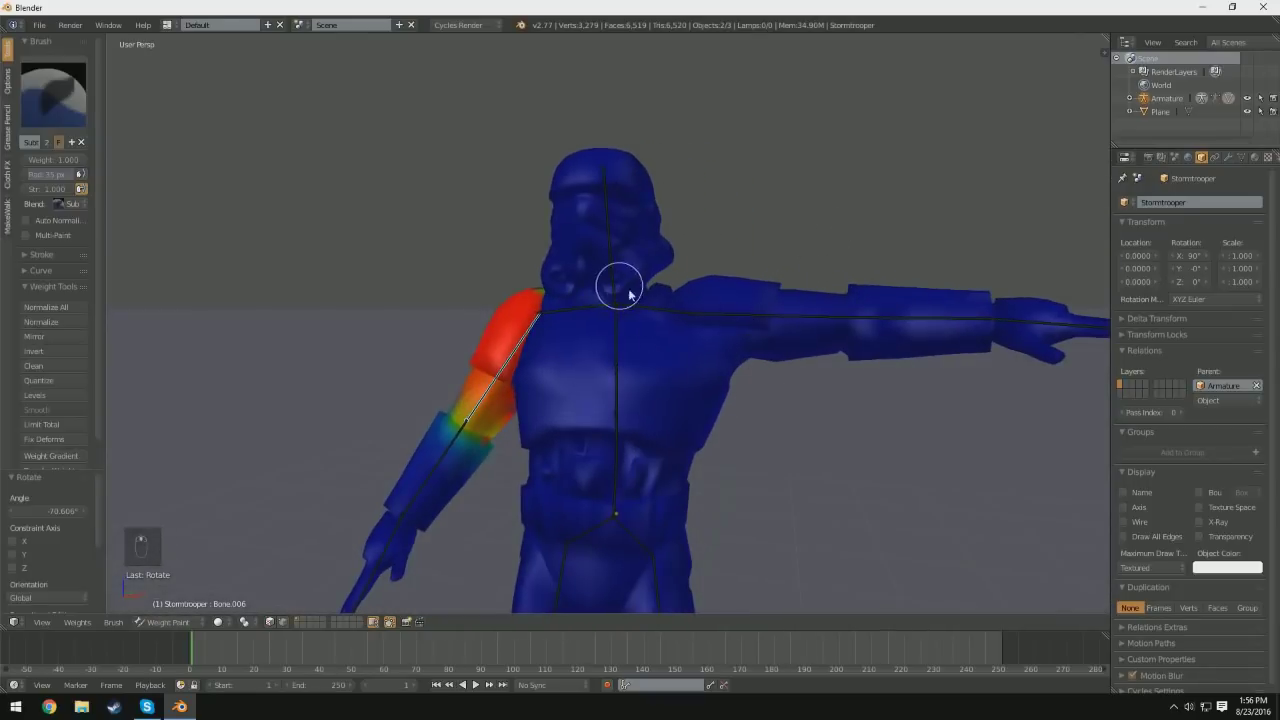
middle_drag(629, 293, 671, 333)
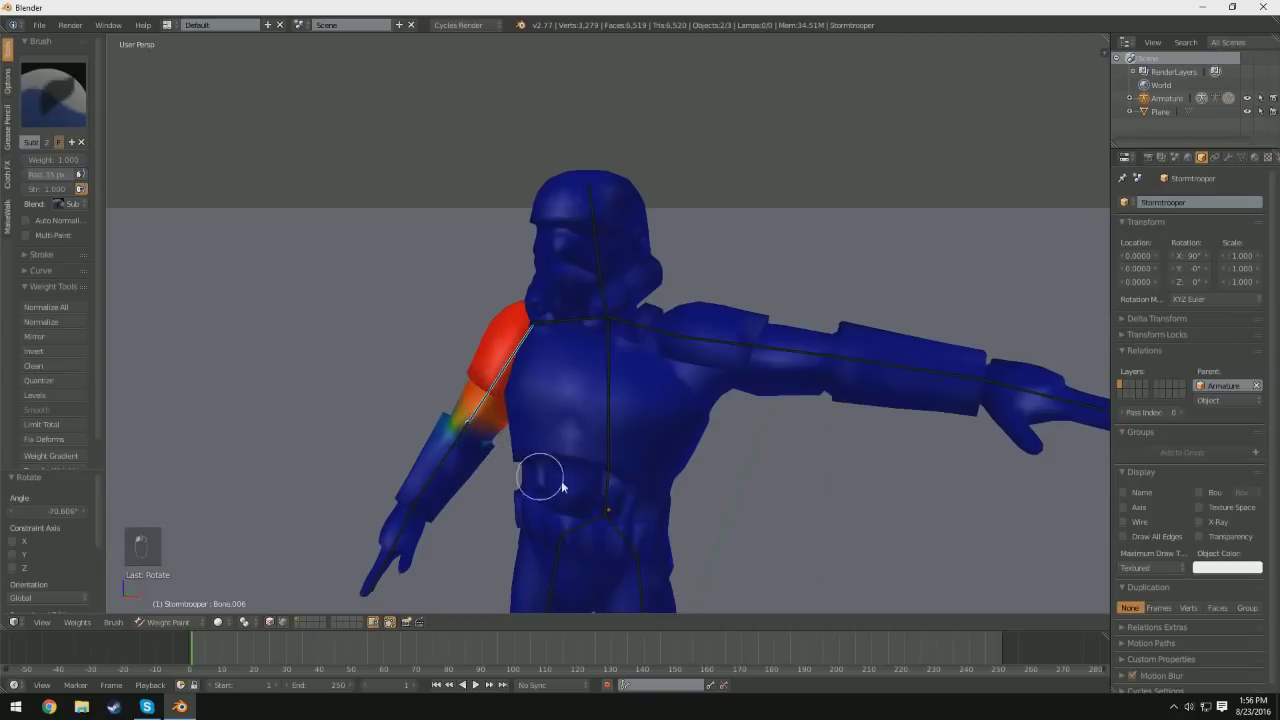
Step: Select the head bone and return the stormtrooper to Weight Paint mode with the head bone's weights displayed
key(ctrl+z)
right_click(586, 258)
right_click(600, 265)
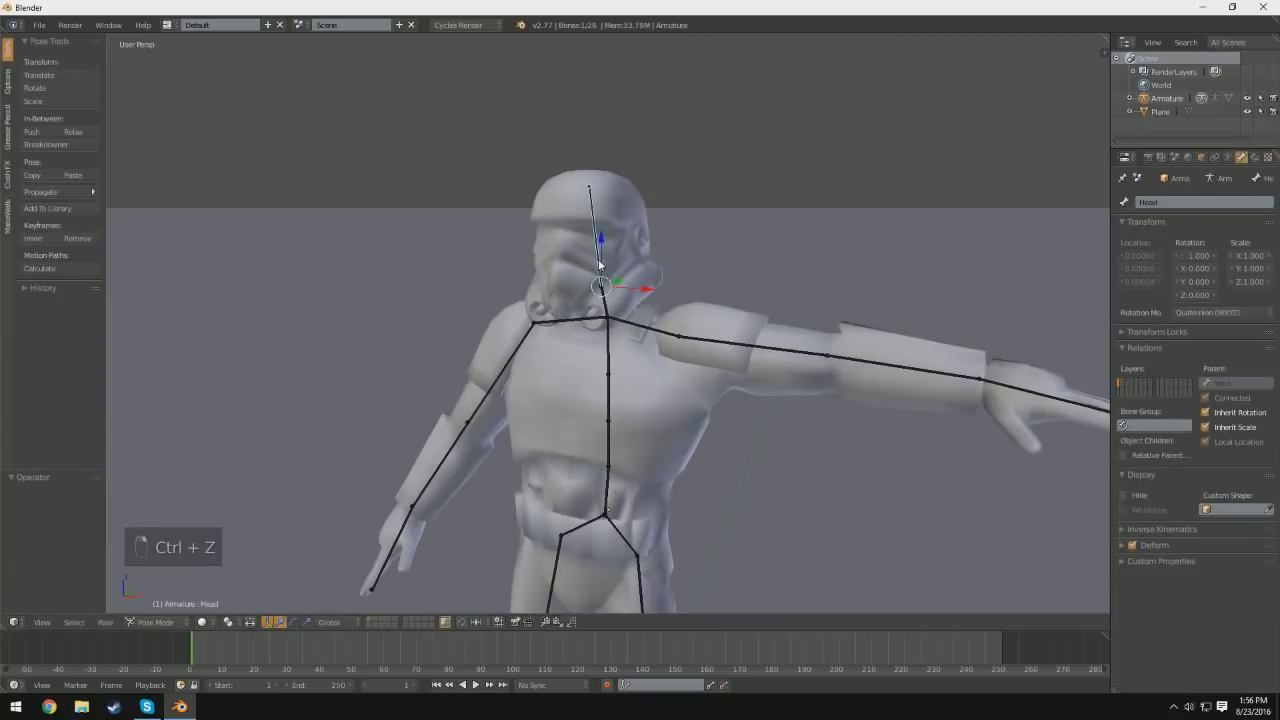
key(ctrl+z)
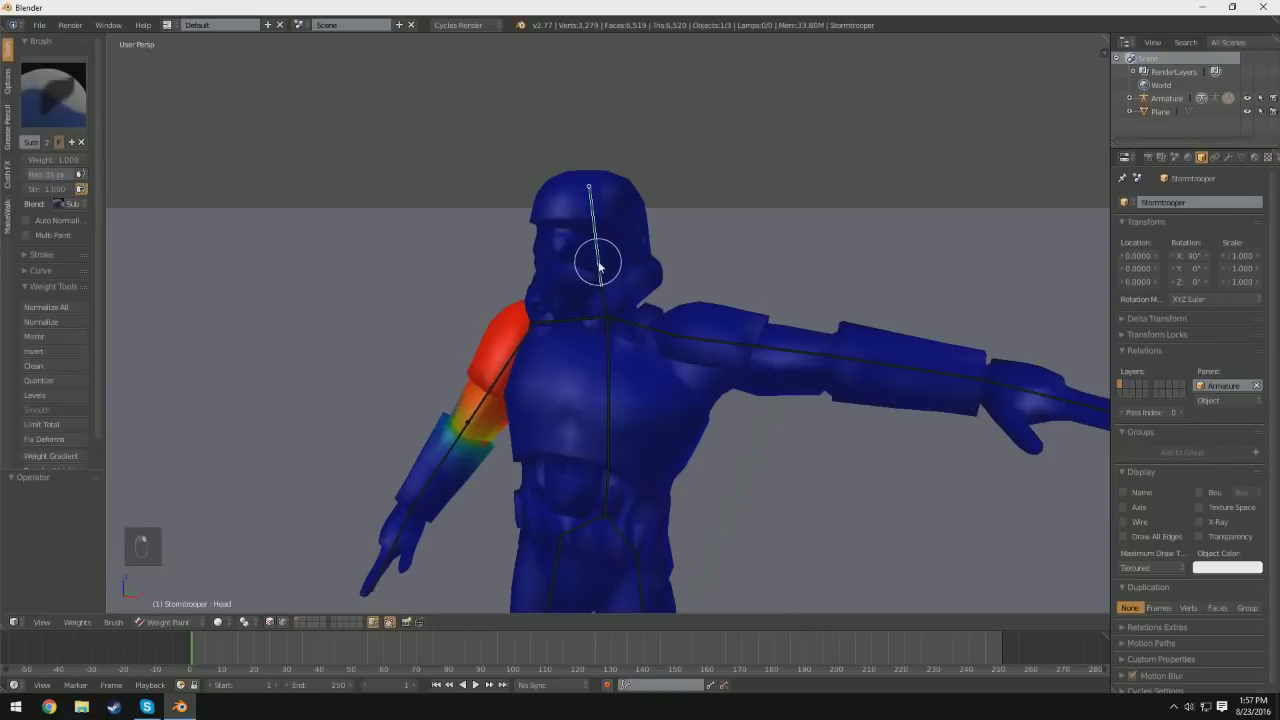
scroll(594, 353, up, 3)
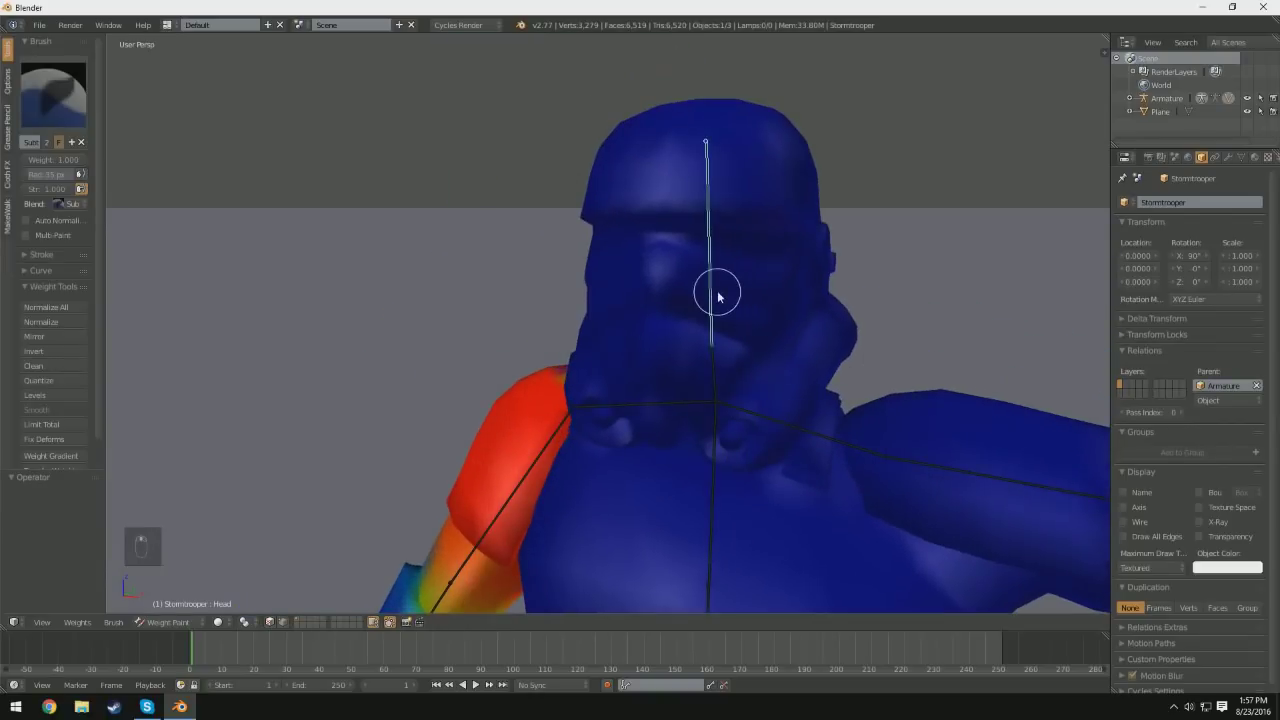
right_click(717, 292)
Step: Examine the head bone's weights around the mouthpieces and rotate the head back by about 87° to expose unweighted parts
middle_drag(810, 385, 711, 383)
scroll(626, 455, up, 3)
middle_drag(626, 455, 632, 443)
scroll(686, 393, down, 1)
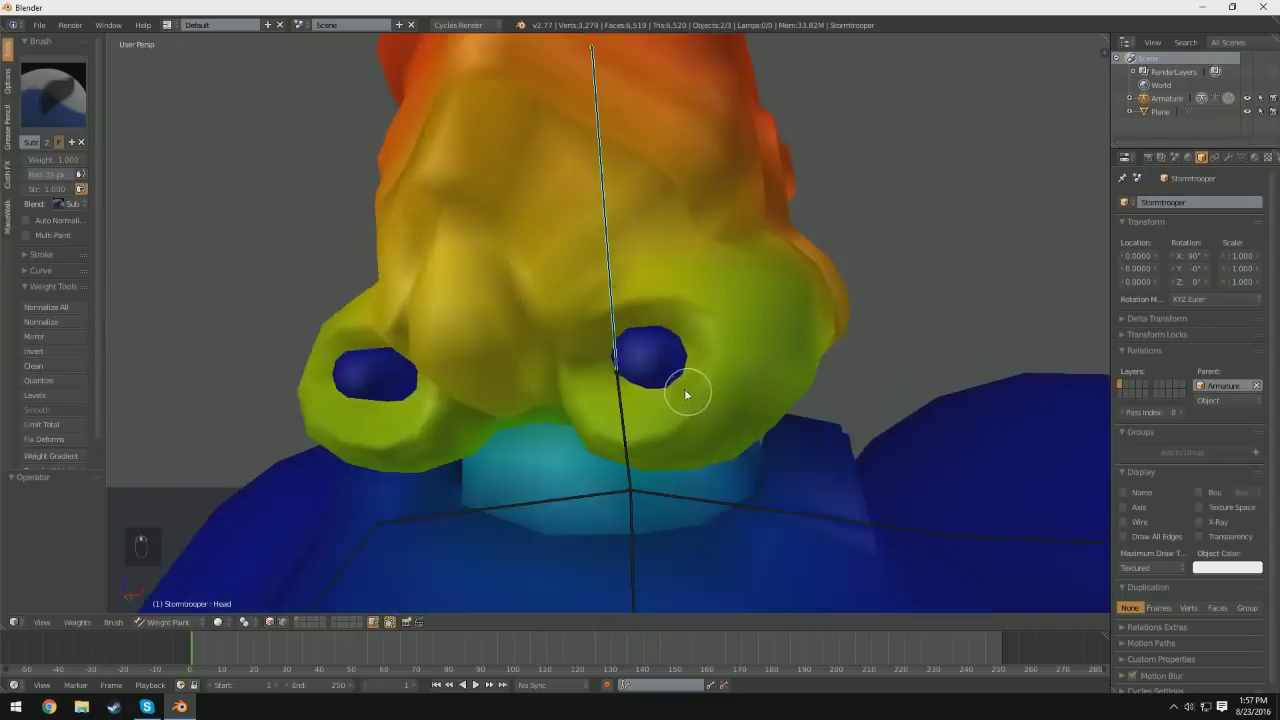
scroll(686, 394, down, 2)
click(82, 76)
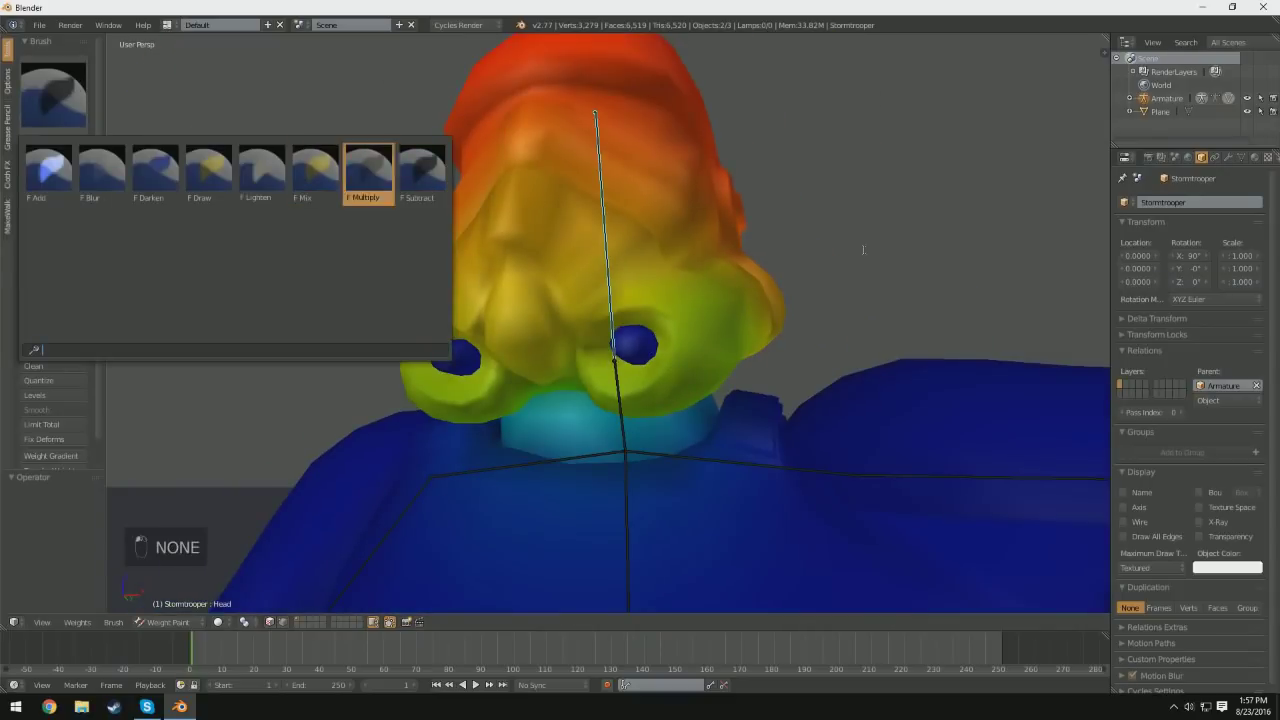
middle_drag(837, 271, 771, 266)
key(r)
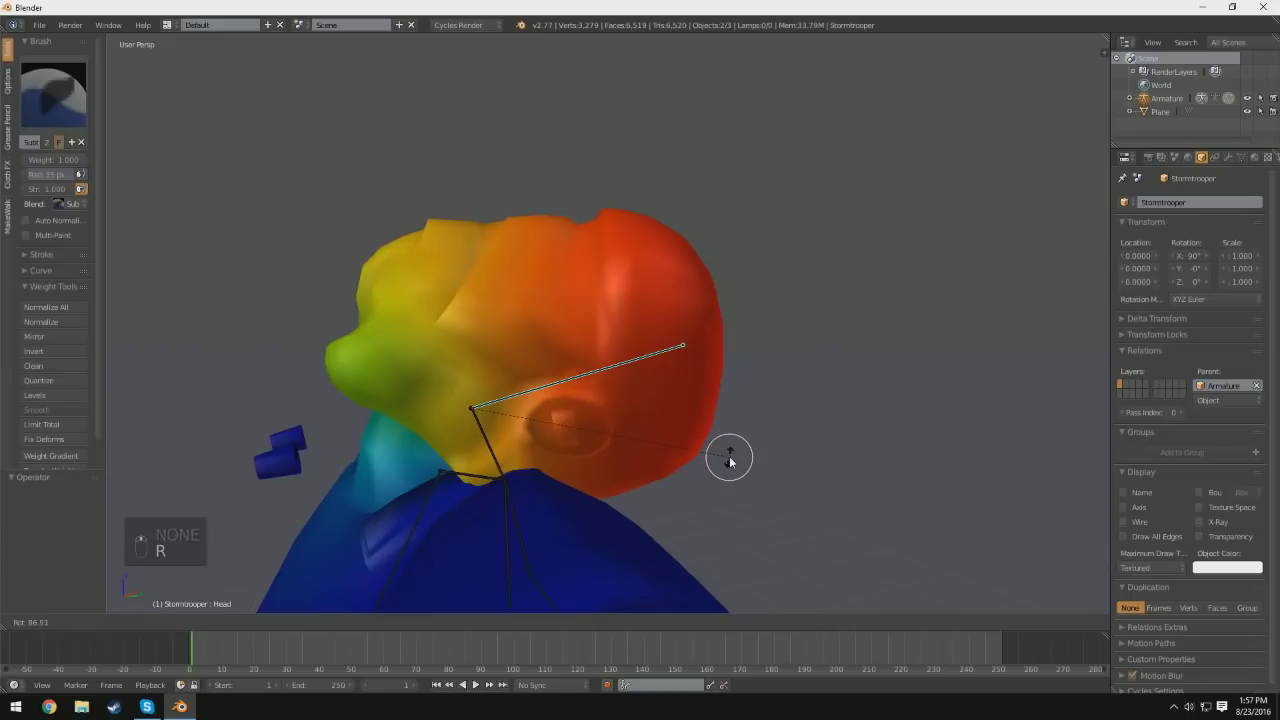
click(729, 460)
middle_drag(417, 457, 493, 428)
scroll(491, 427, up, 3)
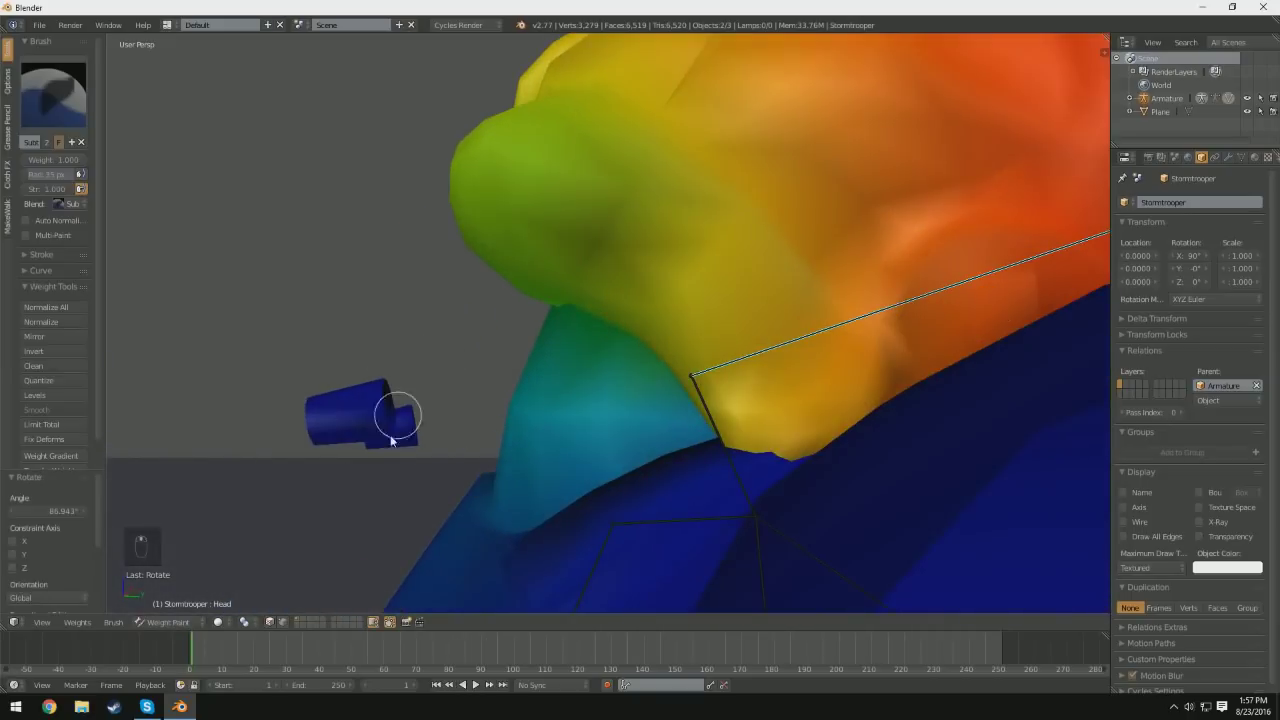
Step: Switch to the Draw brush and paint full head weight on the detached mouthpiece parts and the adjoining helmet rim
click(32, 105)
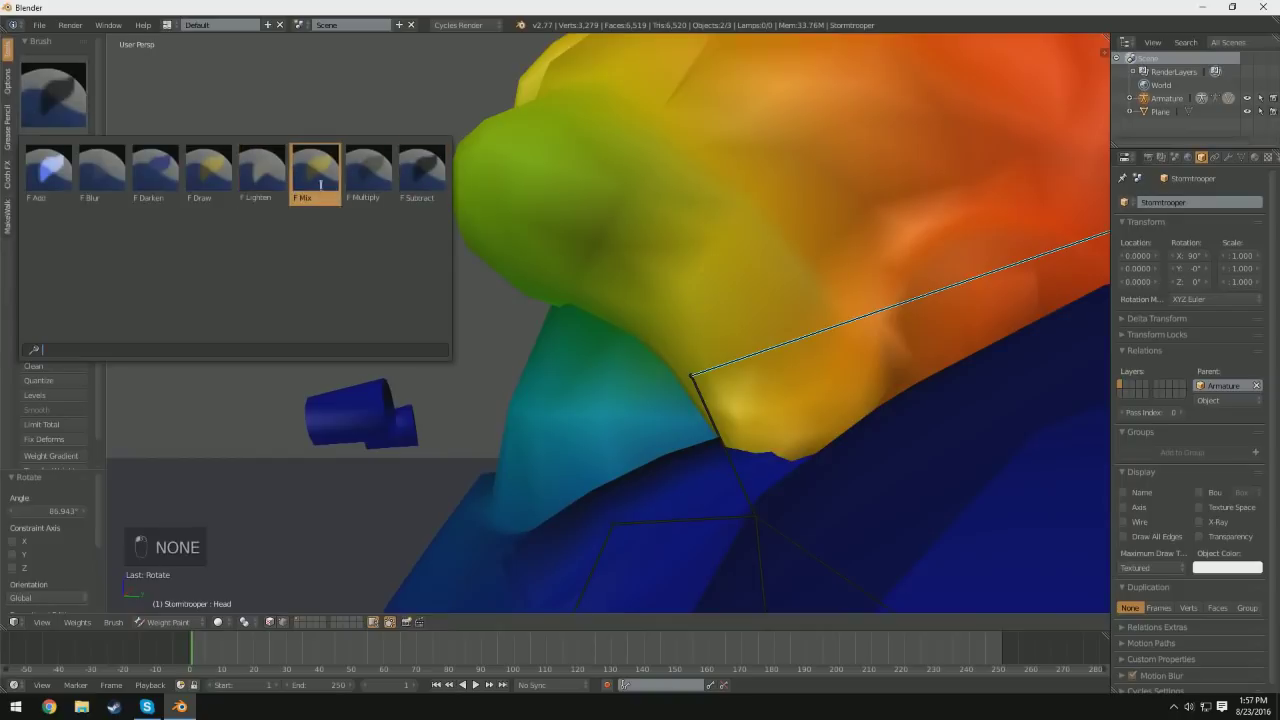
click(162, 183)
mouse_move(323, 360)
mouse_down()
mouse_move(363, 403)
mouse_move(349, 353)
mouse_up()
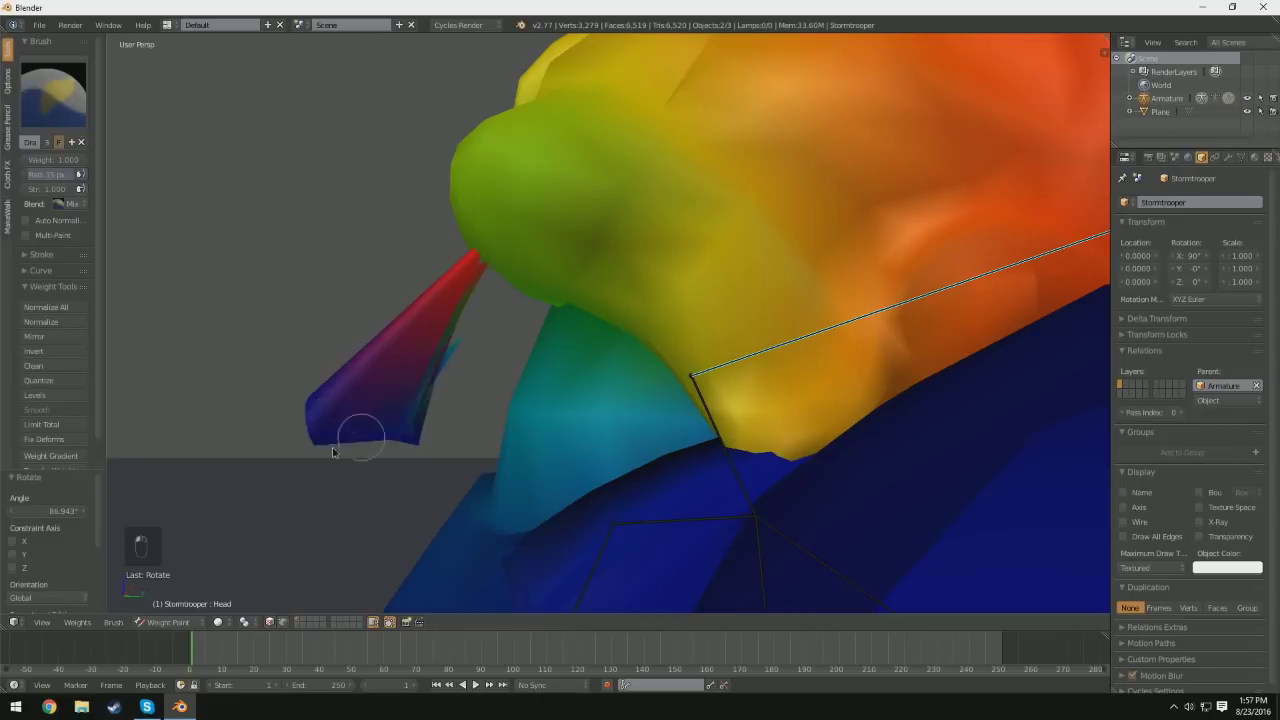
mouse_move(333, 452)
mouse_down()
mouse_move(371, 362)
mouse_move(426, 379)
mouse_up()
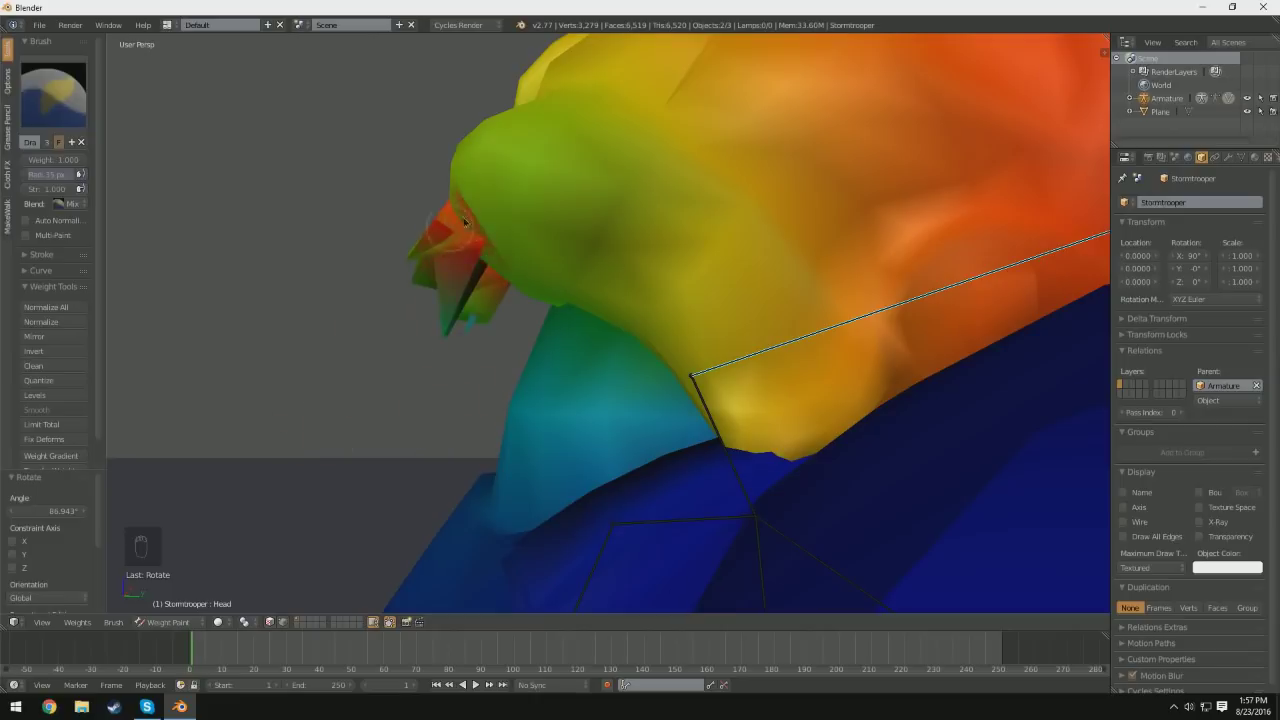
drag(438, 190, 449, 226)
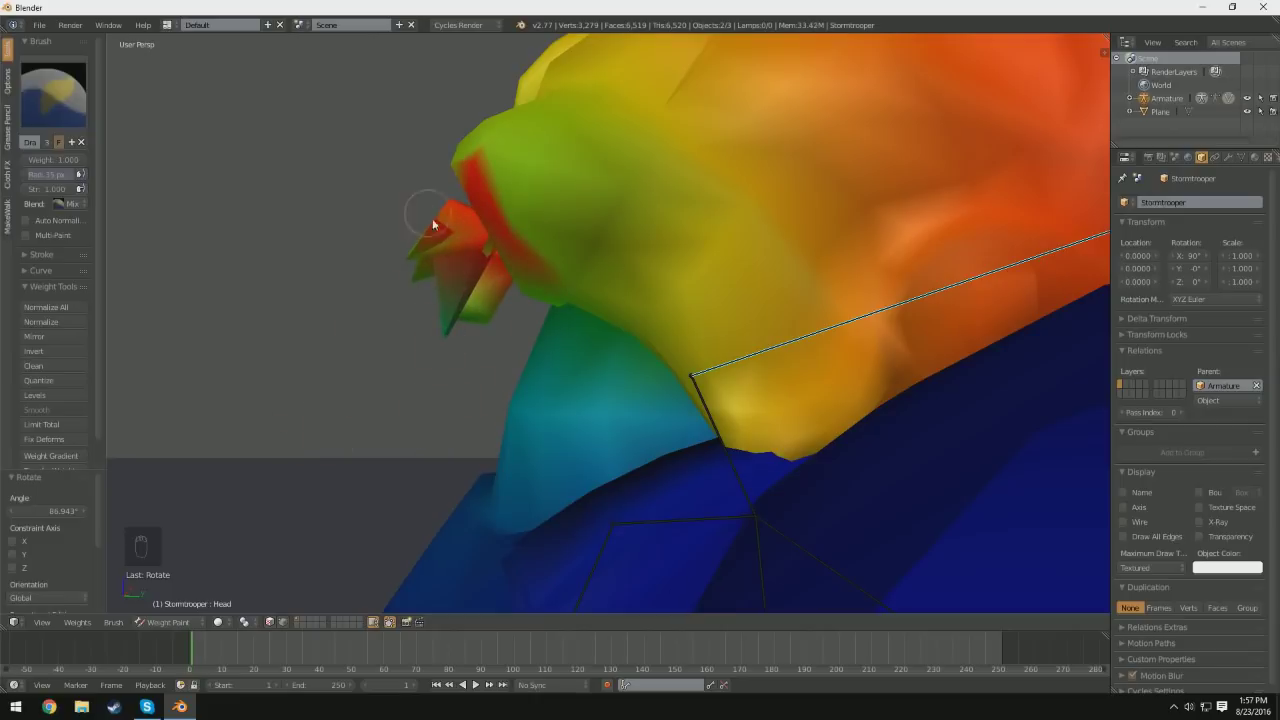
middle_drag(433, 224, 697, 327)
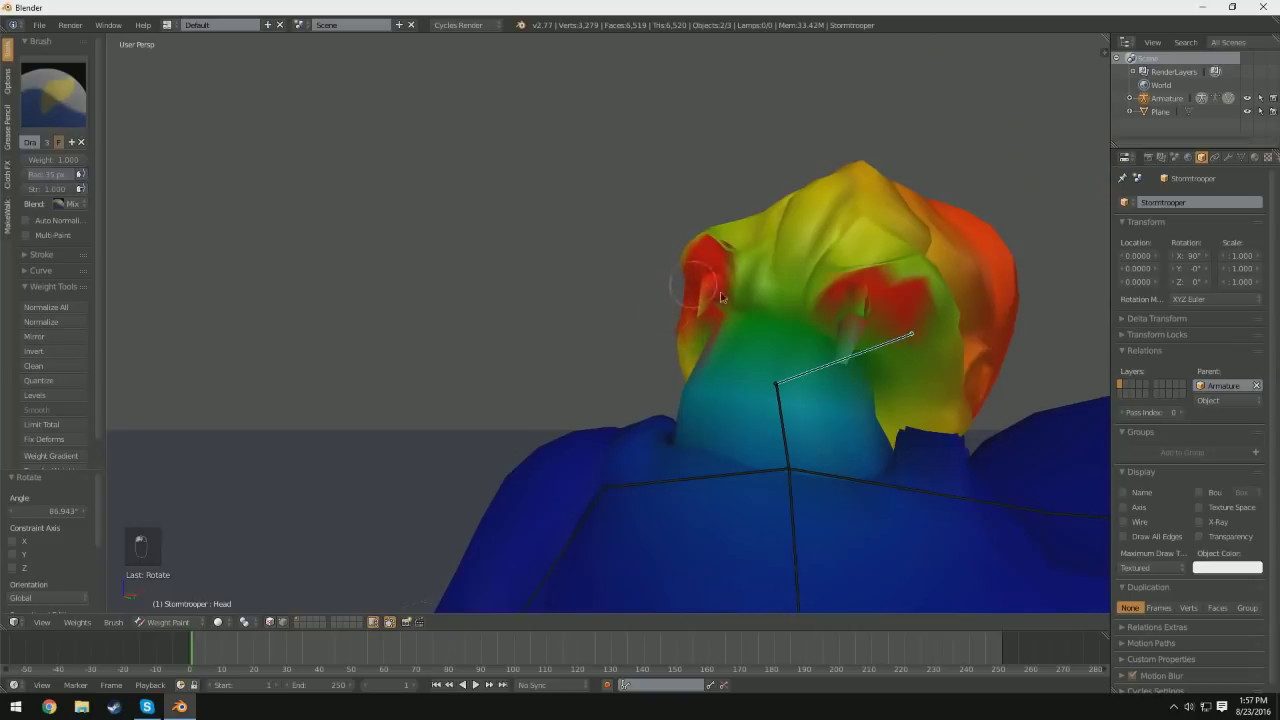
Step: Paint full head weight across the helmet's chin, mouth area and cheeks with the Draw brush
drag(727, 276, 866, 318)
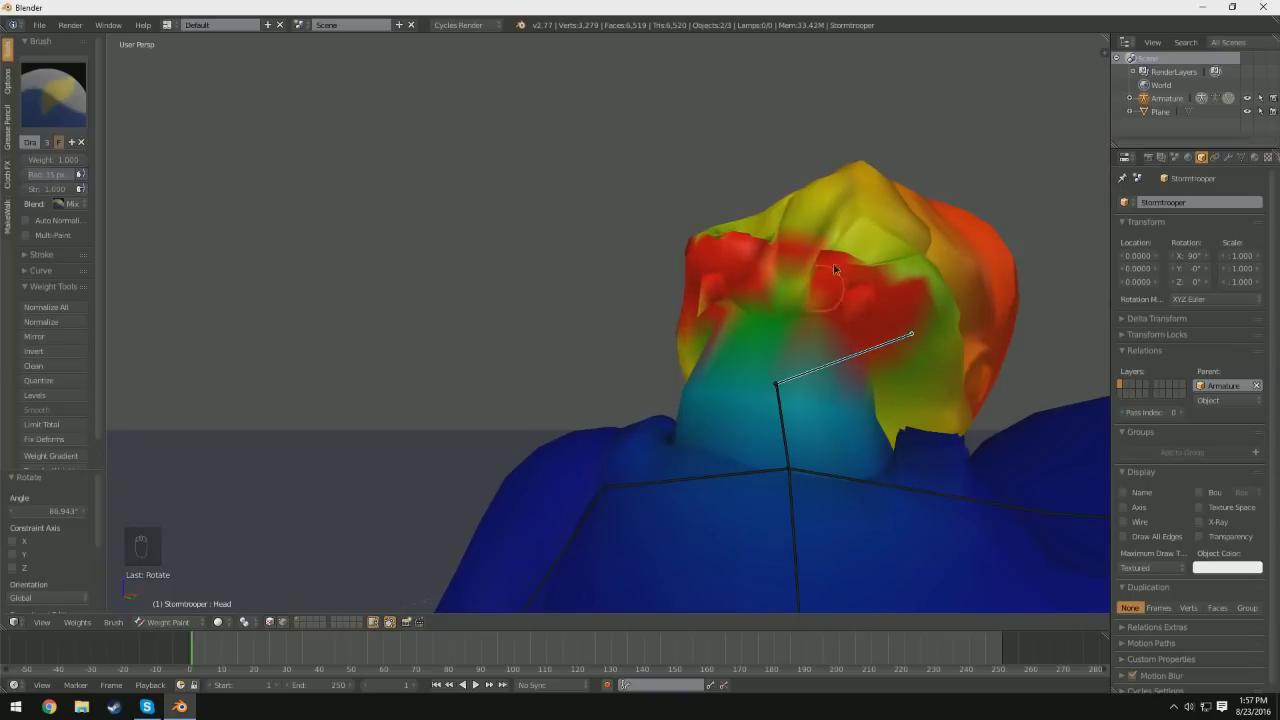
drag(835, 269, 754, 263)
mouse_move(806, 241)
middle_down()
mouse_move(868, 281)
mouse_move(683, 306)
middle_up()
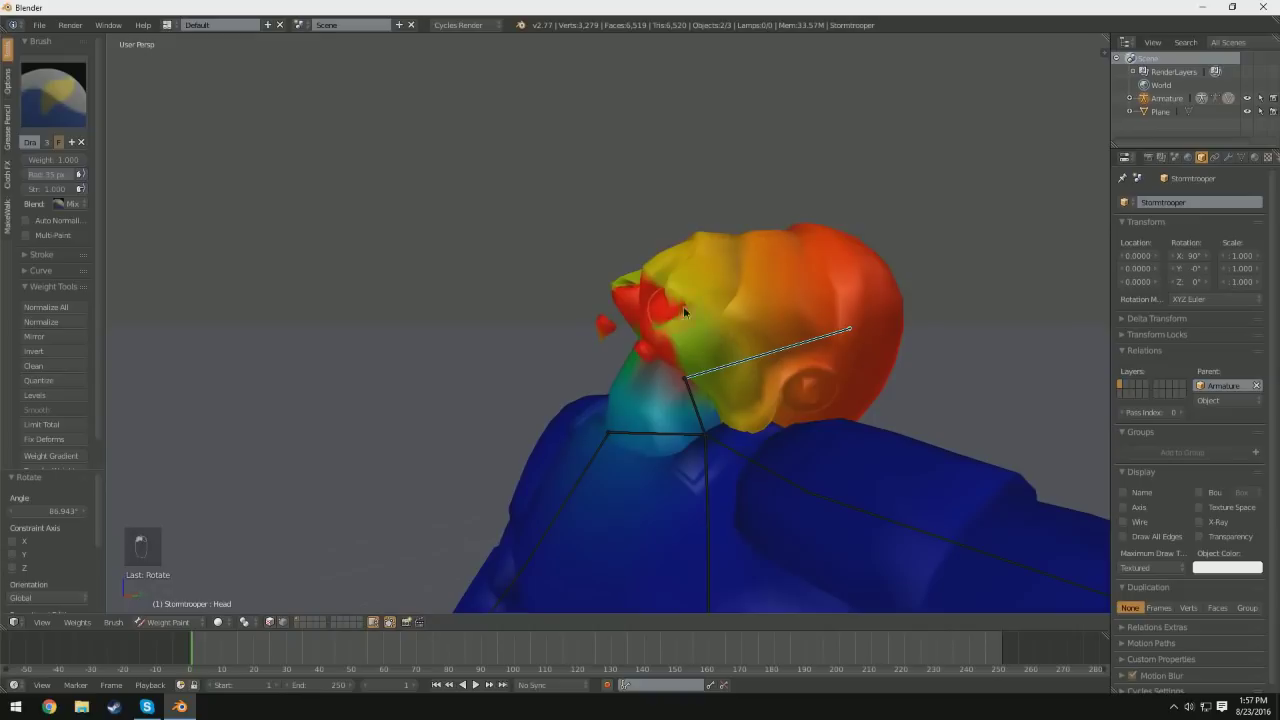
mouse_move(590, 316)
mouse_down()
mouse_move(690, 280)
mouse_move(663, 236)
mouse_move(731, 333)
mouse_up()
middle_drag(918, 327, 908, 298)
Step: Rotate the head bone back upright in two turns, the second by about 35°
key(r)
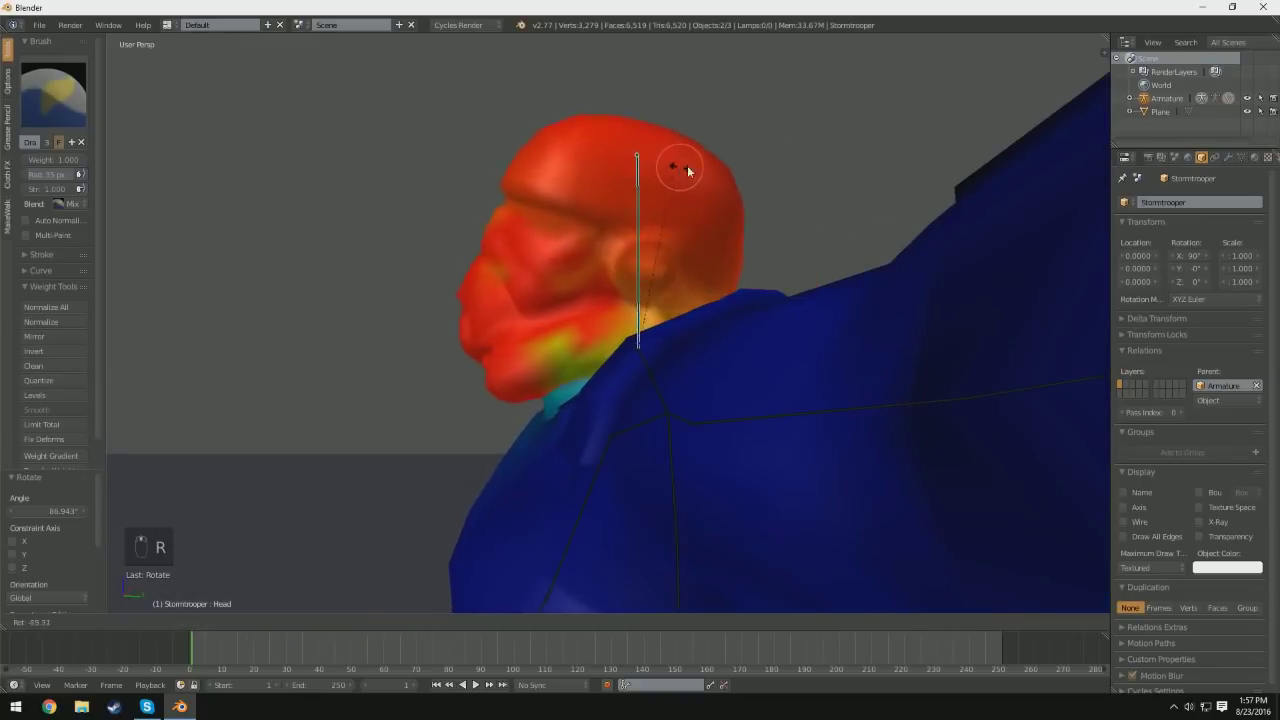
click(746, 209)
middle_drag(746, 209, 893, 238)
key(r)
click(858, 226)
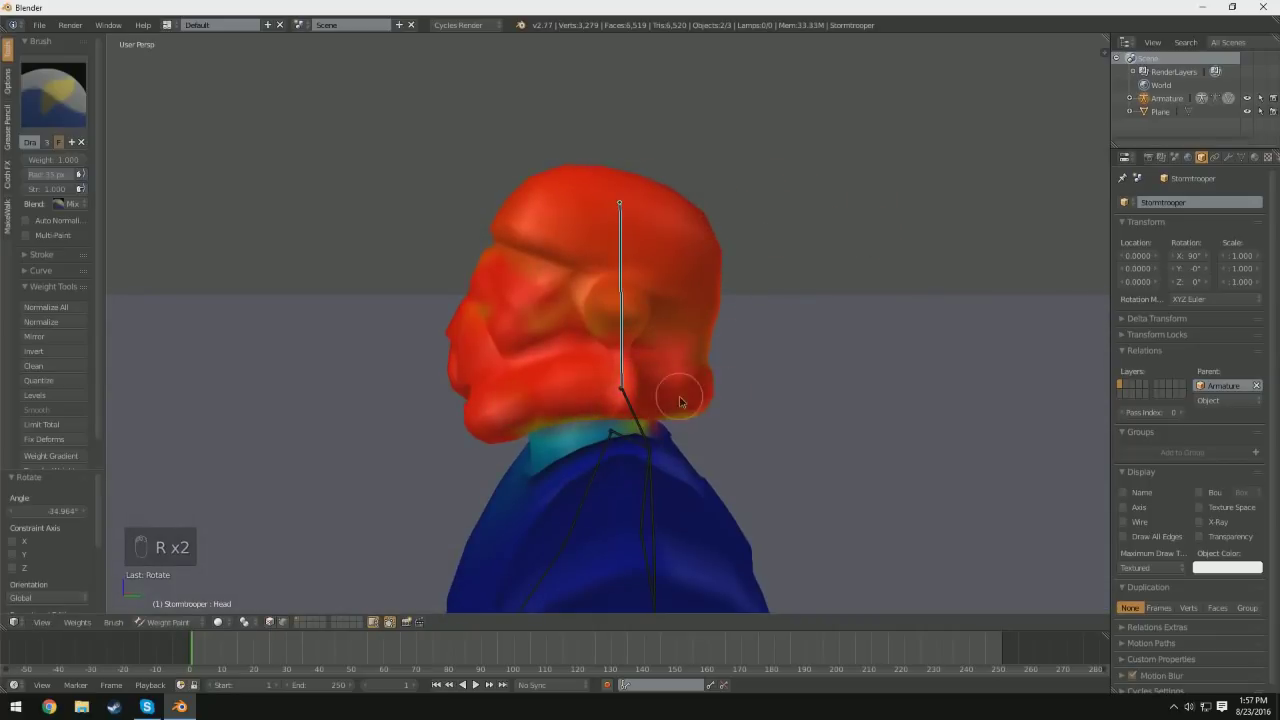
Step: Finish painting full head weight on the helmet's other cheek and tilt the head bone by about 29° as a test
middle_drag(680, 402, 556, 302)
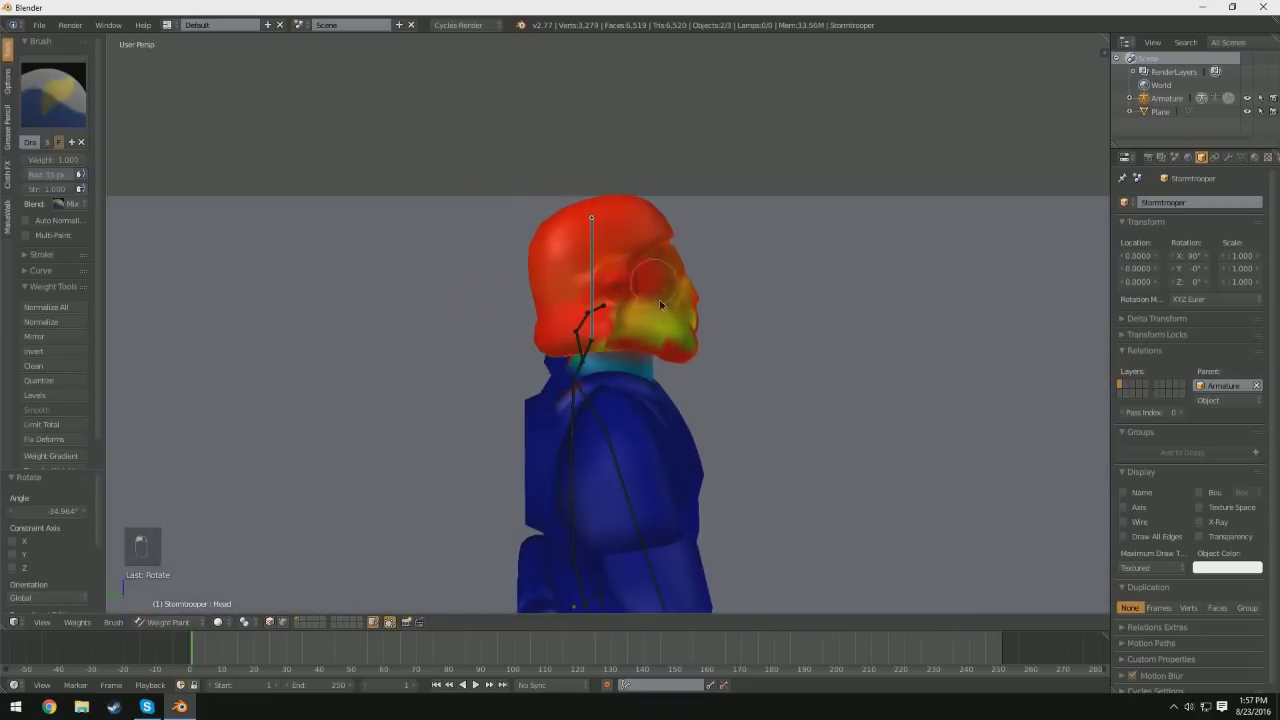
middle_drag(643, 339, 718, 322)
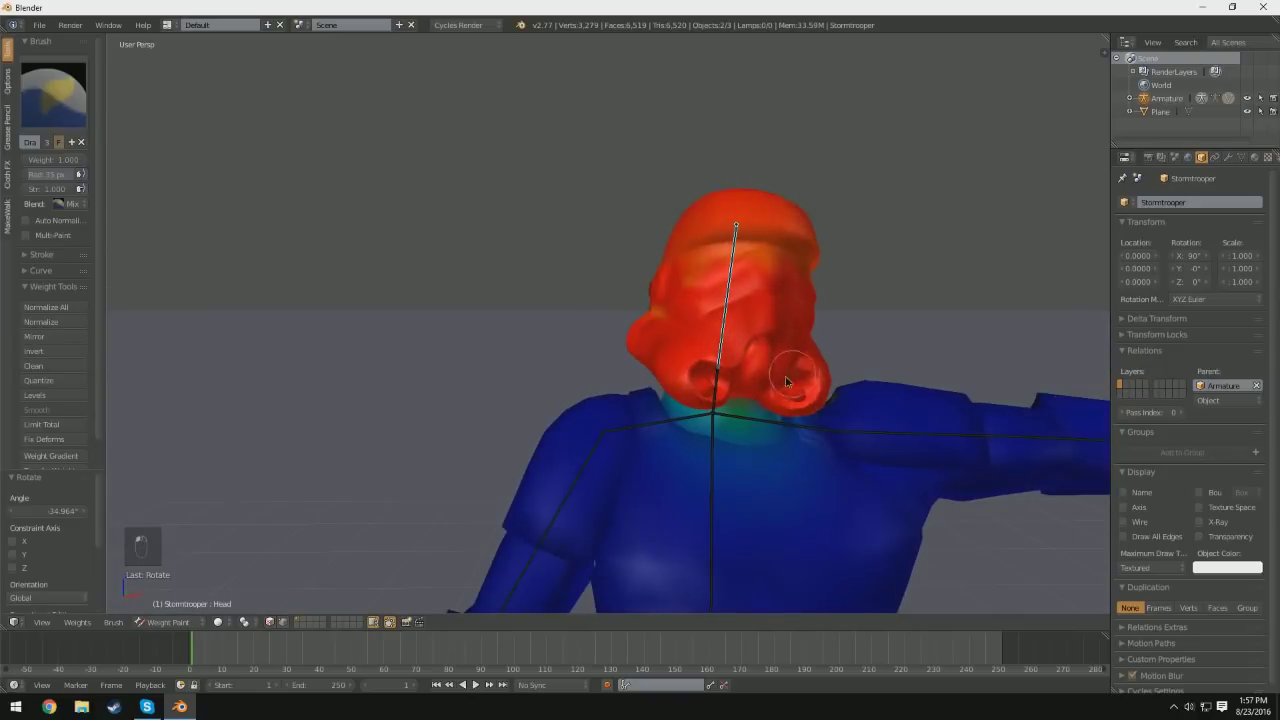
middle_drag(786, 381, 848, 337)
key(r)
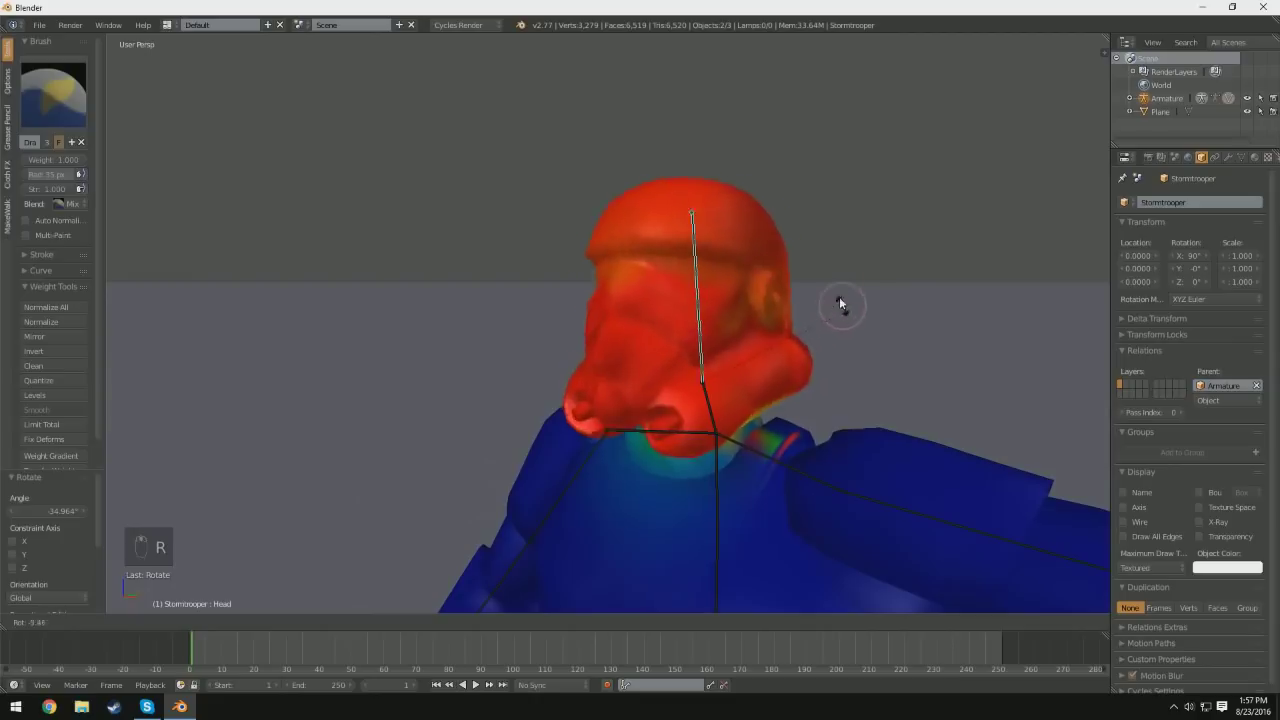
click(793, 268)
Step: Choose the Draw brush and paint over the collar strap and the top of the left shoulder
click(54, 96)
click(208, 174)
drag(900, 468, 805, 443)
Step: Switch to the Subtract brush and remove the head bone's stray weights from the left shoulder and collar strap
click(57, 113)
click(423, 171)
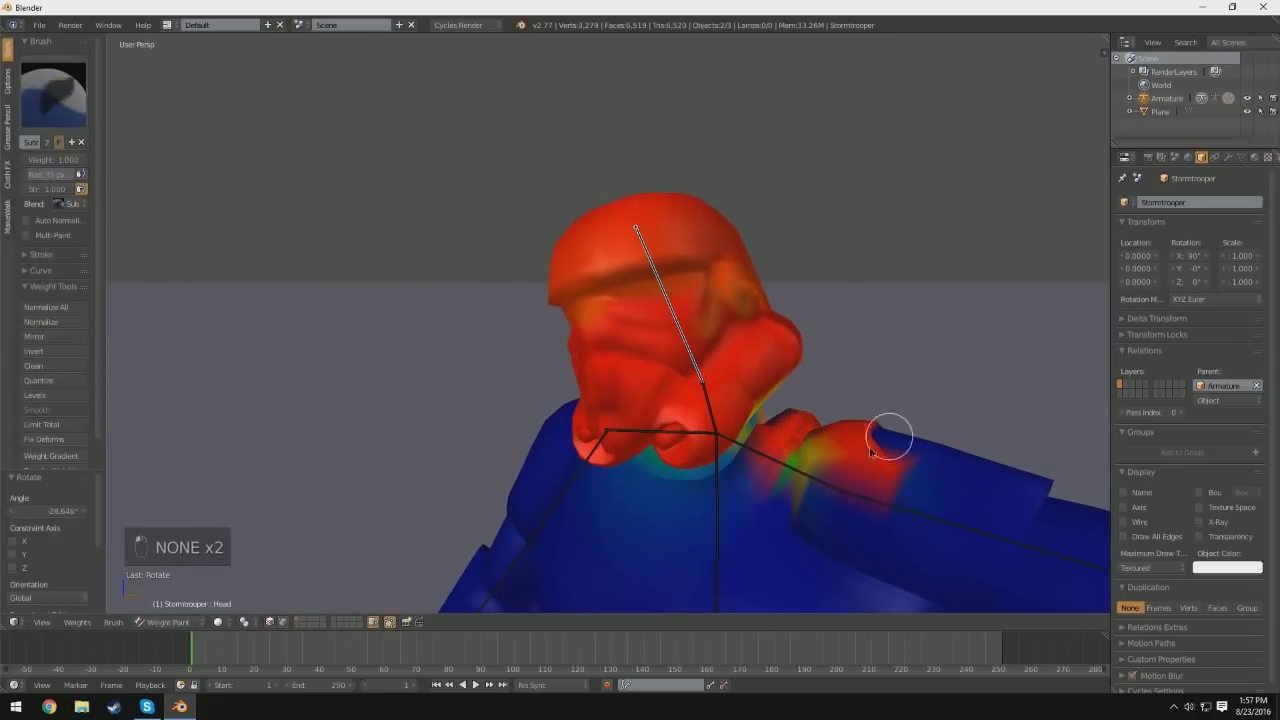
mouse_move(891, 434)
mouse_down()
mouse_move(797, 455)
mouse_move(851, 528)
mouse_up()
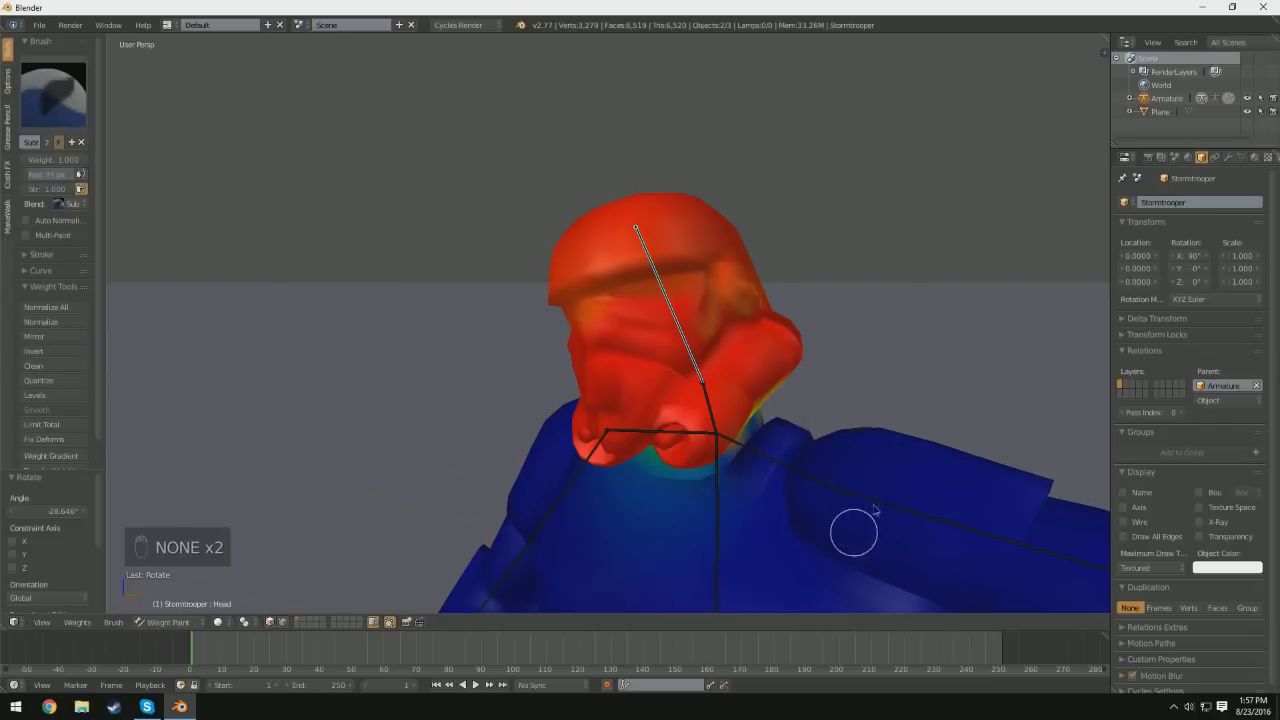
mouse_move(851, 528)
middle_down()
mouse_move(808, 443)
mouse_move(484, 445)
middle_up()
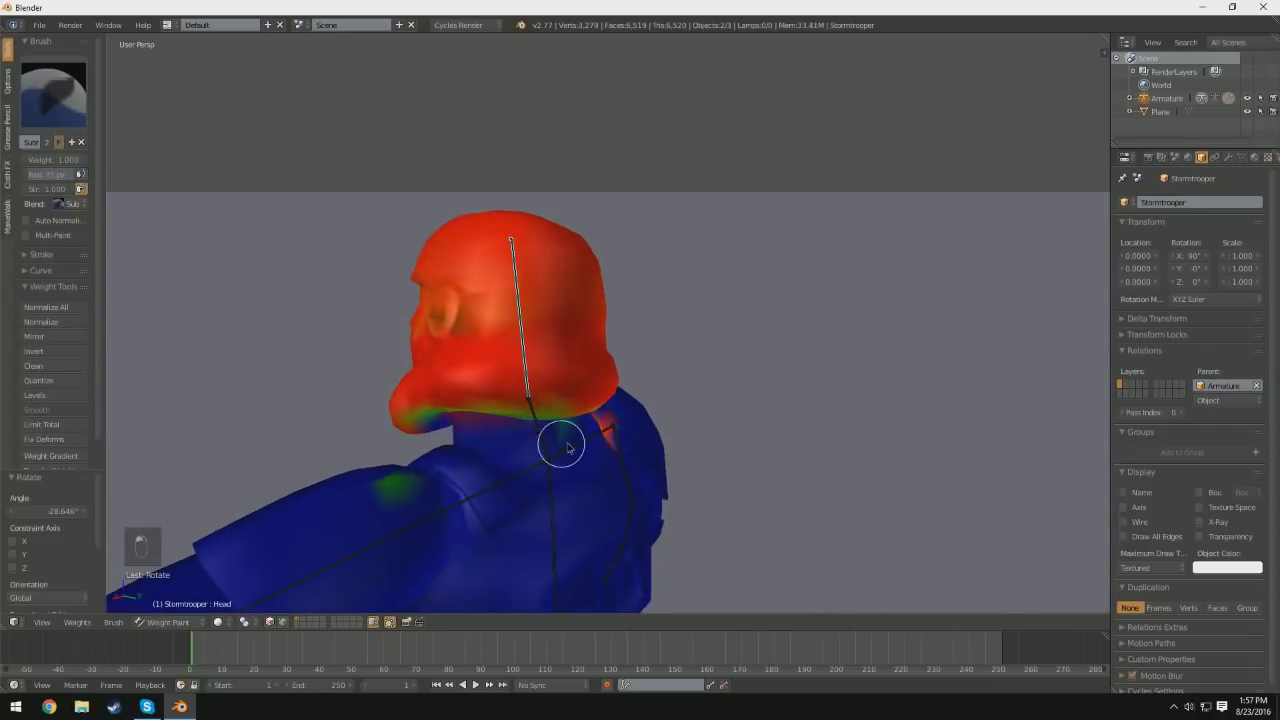
Step: Rotate the head bone by about 11°, test a further rotation from the side, examine the neck, and undo the last rotation
middle_drag(607, 436, 852, 401)
key(r)
click(829, 288)
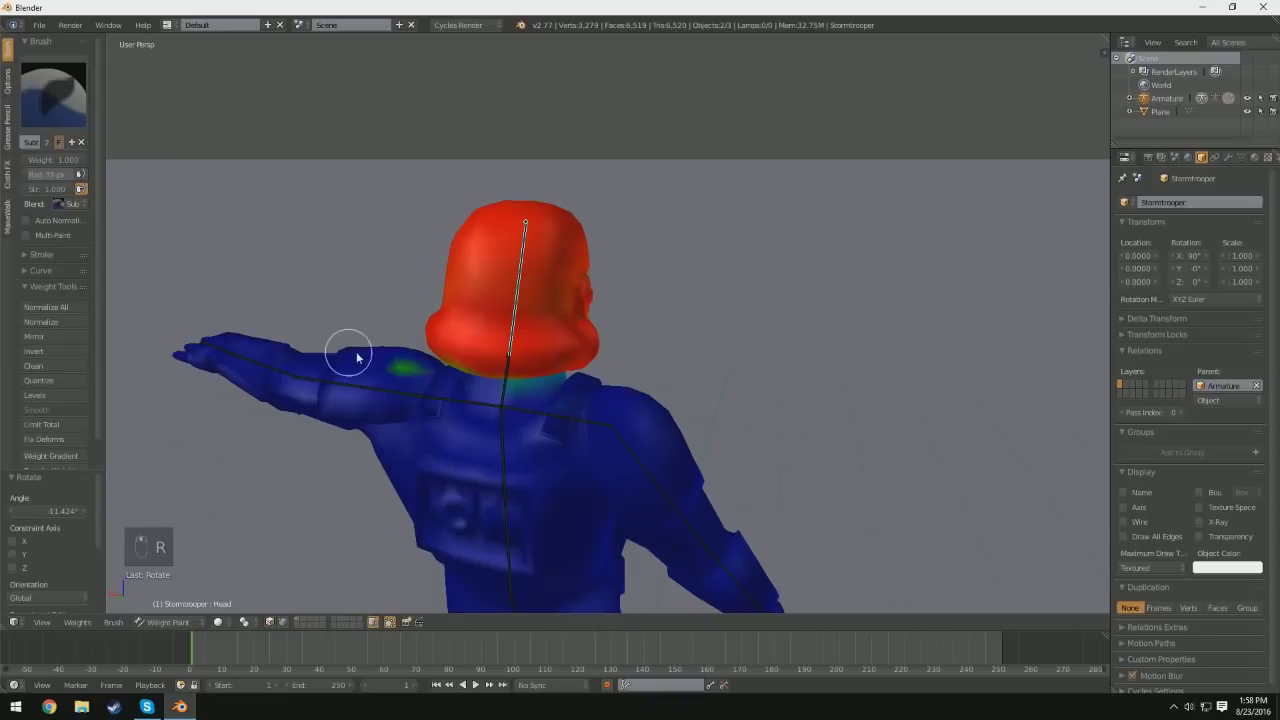
middle_drag(600, 398, 446, 388)
key(r)
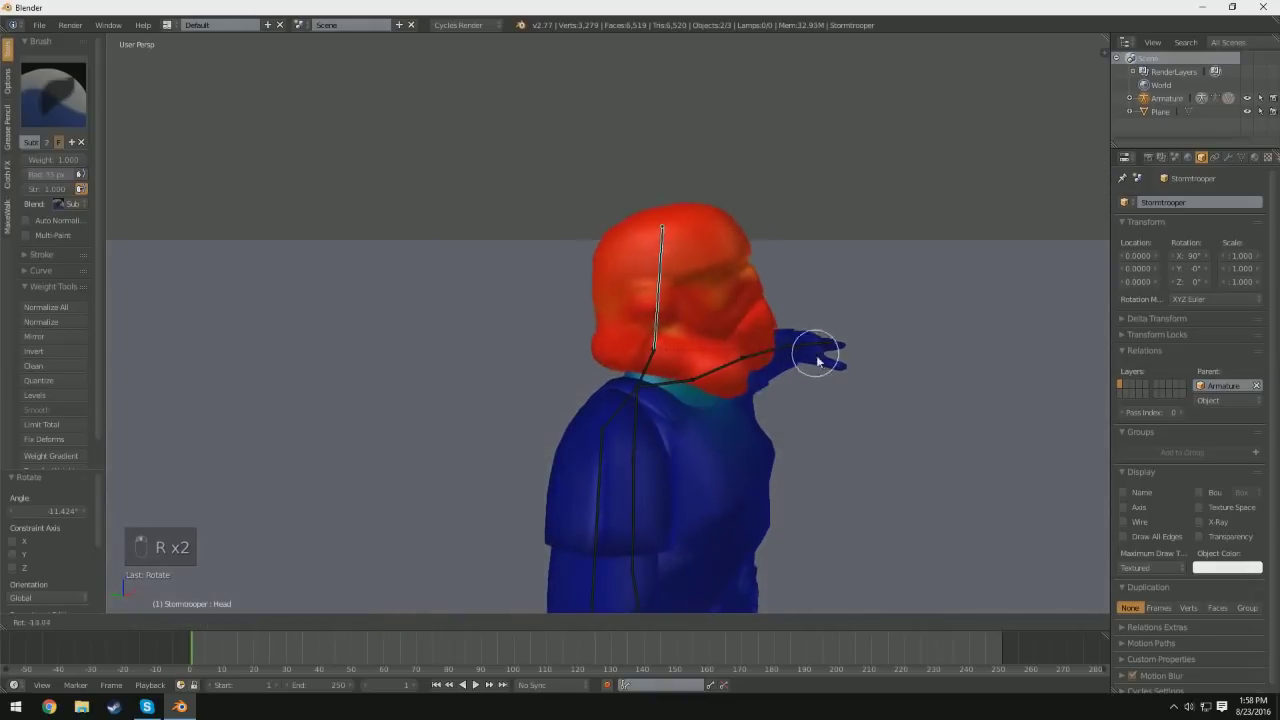
click(826, 362)
middle_drag(915, 400, 798, 389)
key(ctrl+z)
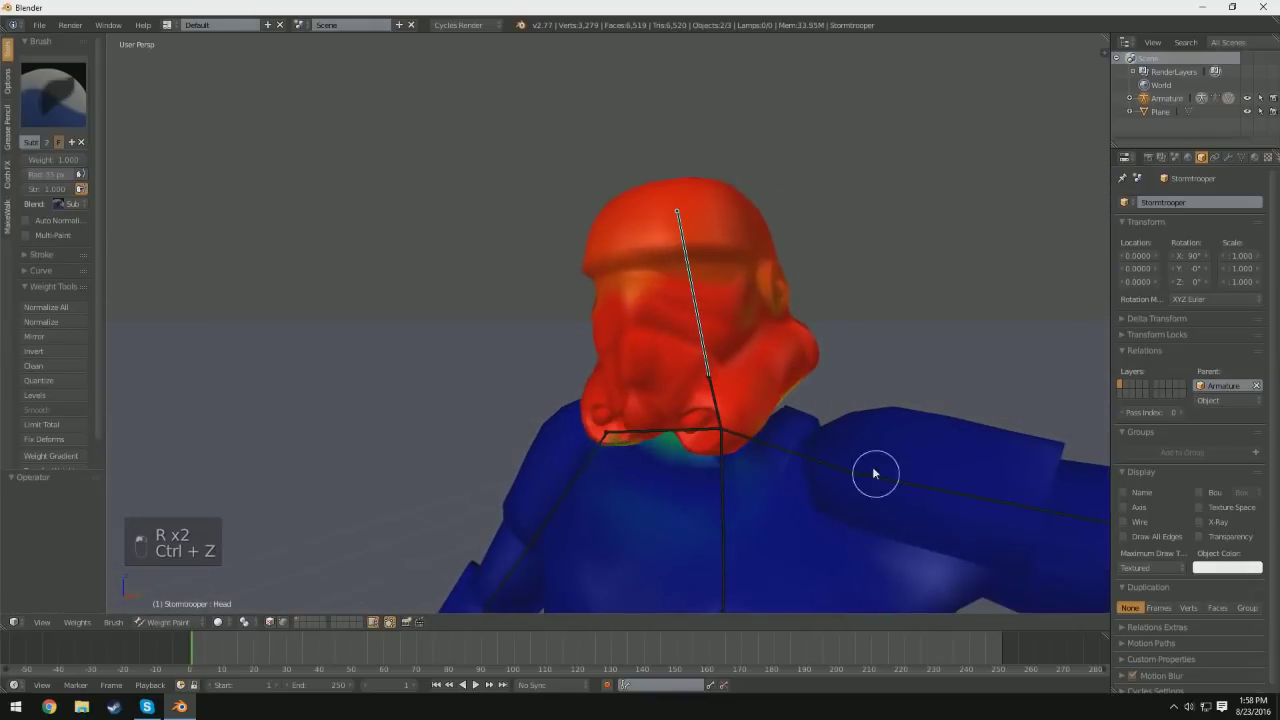
Step: Select the neck bone, try a rotation of it, and undo that rotation
ctrl+right_click(690, 410)
key(r)
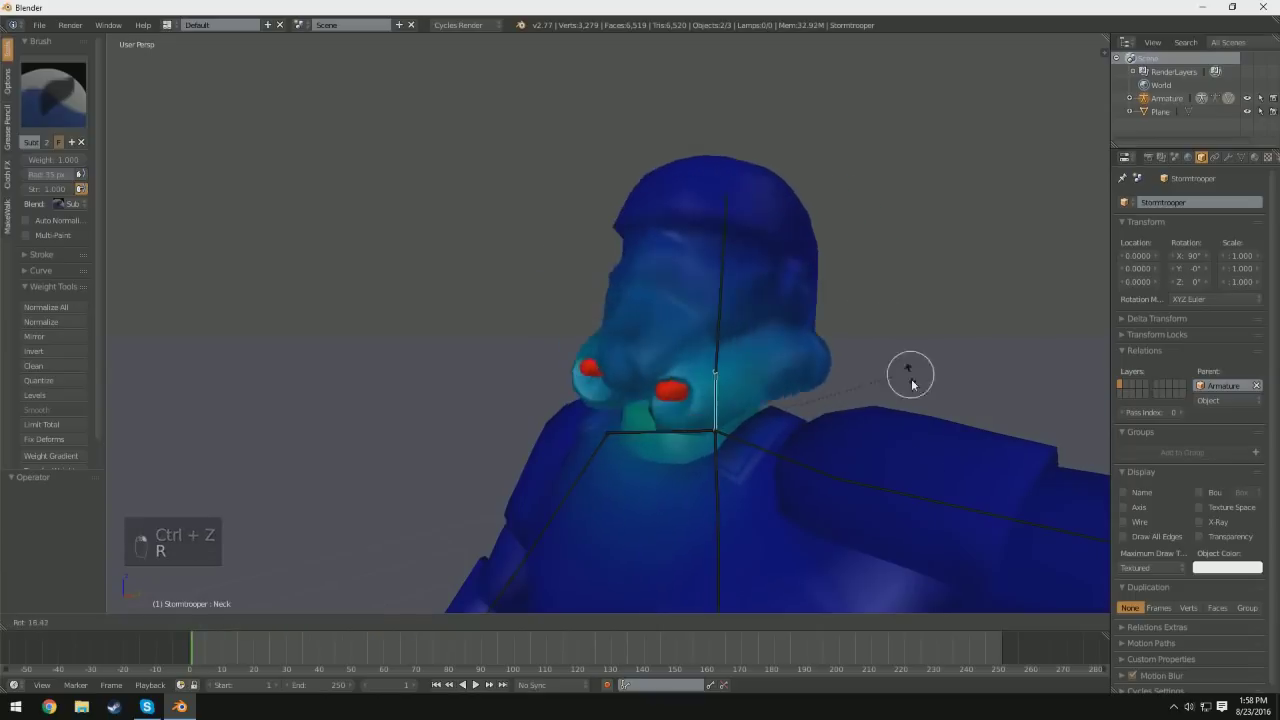
key(ctrl+z)
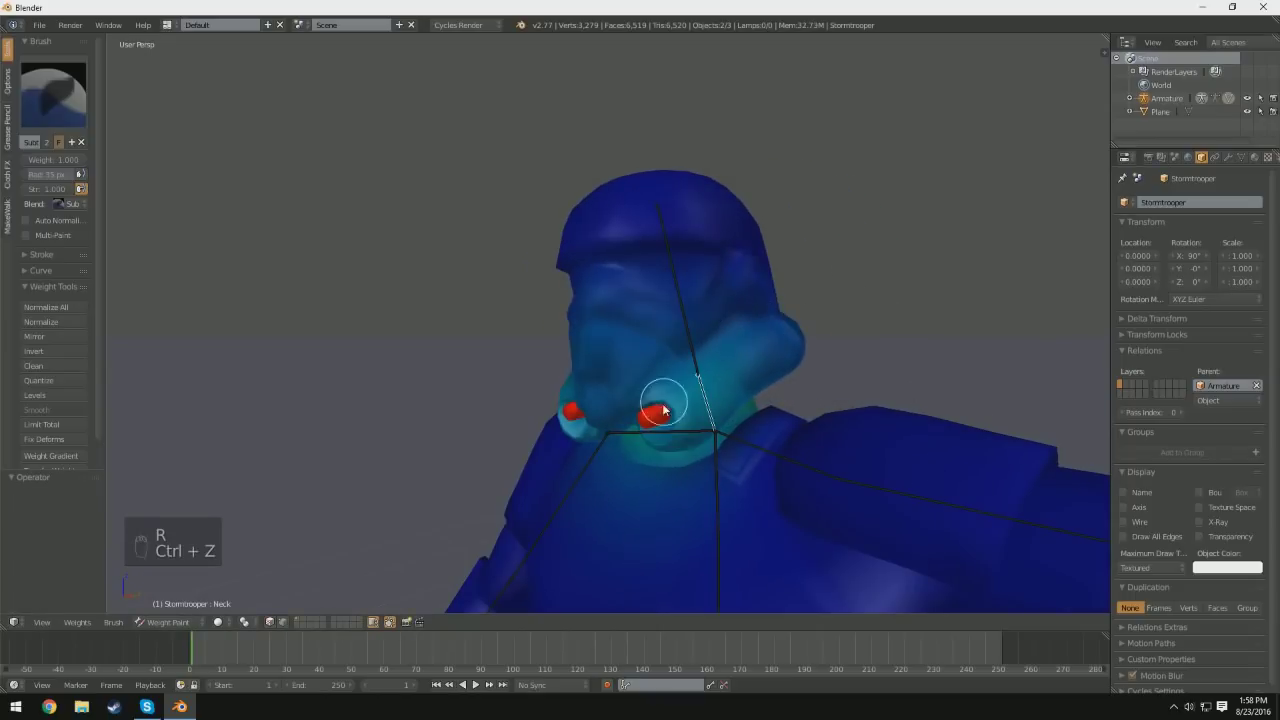
Step: Subtract the neck bone's weights from the helmet's left cheek, chin nozzle and face area
scroll(720, 409, up, 4)
mouse_move(865, 492)
middle_down()
mouse_move(683, 526)
mouse_move(900, 489)
mouse_move(914, 449)
middle_up()
mouse_move(914, 449)
mouse_down()
mouse_move(890, 428)
mouse_move(897, 437)
mouse_move(946, 406)
mouse_up()
middle_drag(967, 437, 811, 346)
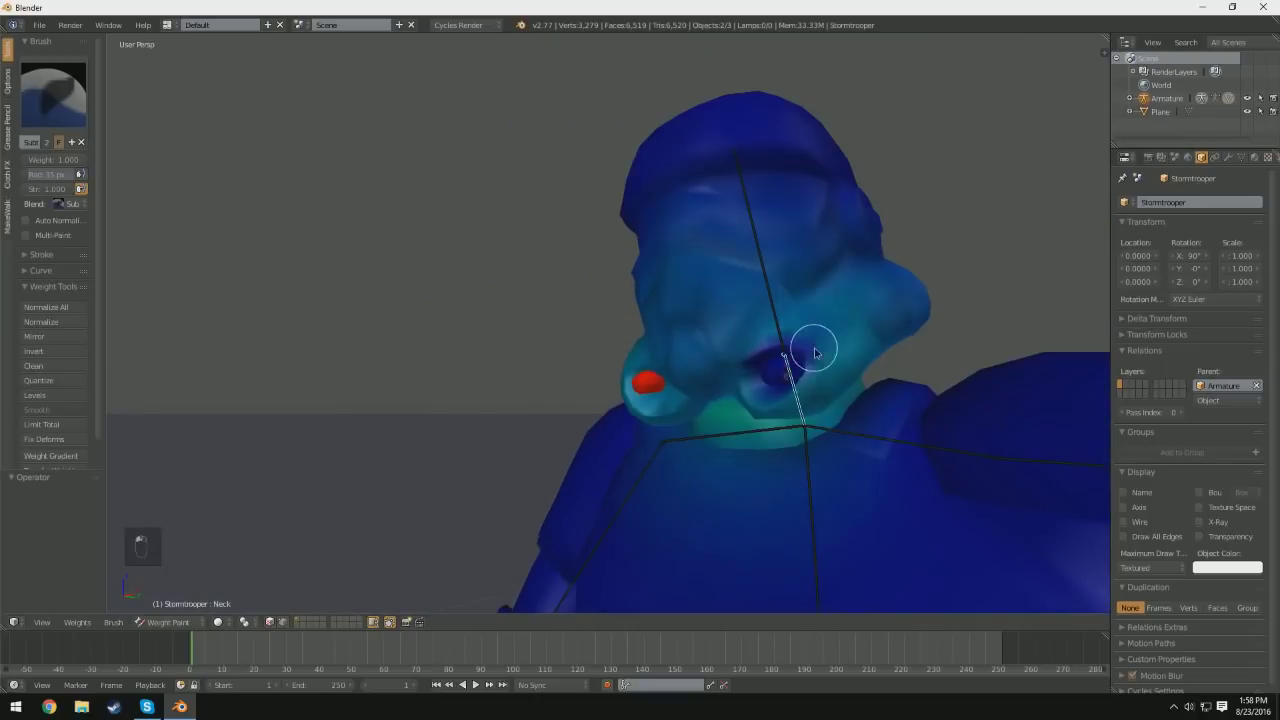
mouse_move(811, 346)
mouse_down()
mouse_move(897, 283)
mouse_move(814, 294)
mouse_move(775, 381)
mouse_up()
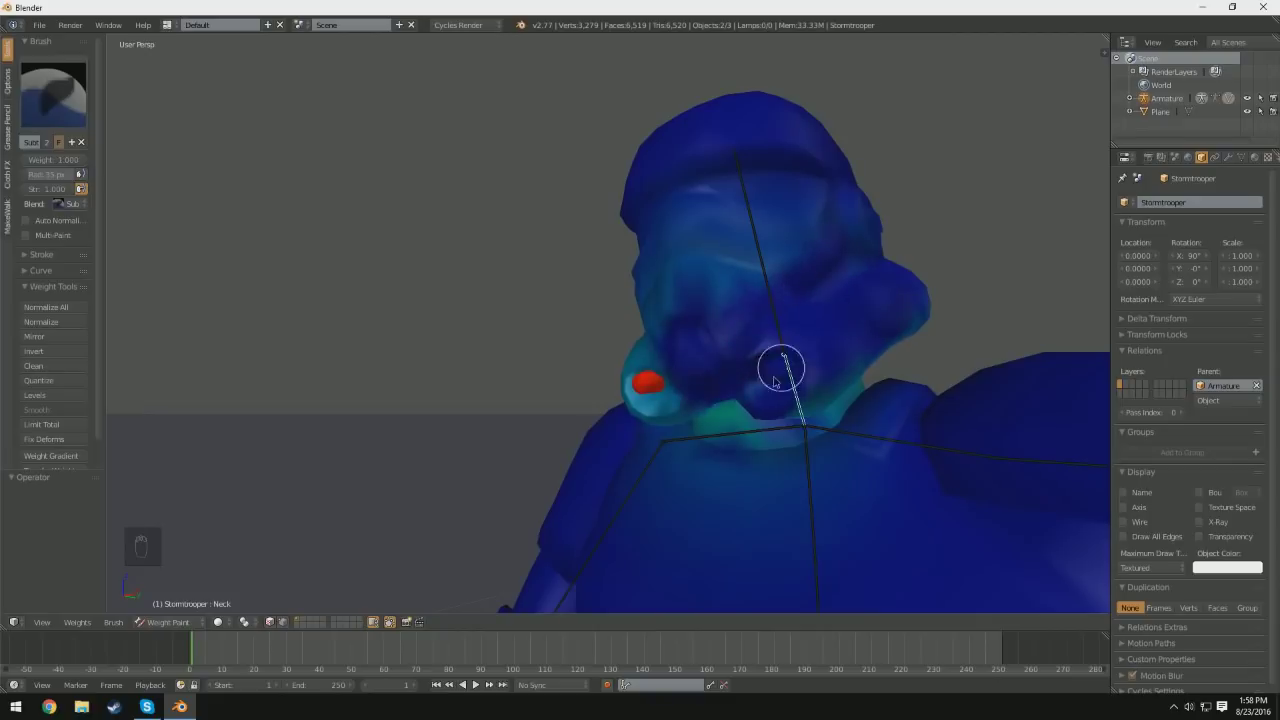
drag(698, 379, 682, 303)
Step: Subtract the neck bone's remaining weights from the other side of the helmet, around the cheek and ear
mouse_move(789, 278)
middle_down()
mouse_move(831, 286)
mouse_move(729, 374)
middle_up()
drag(729, 374, 718, 402)
middle_drag(706, 349, 726, 397)
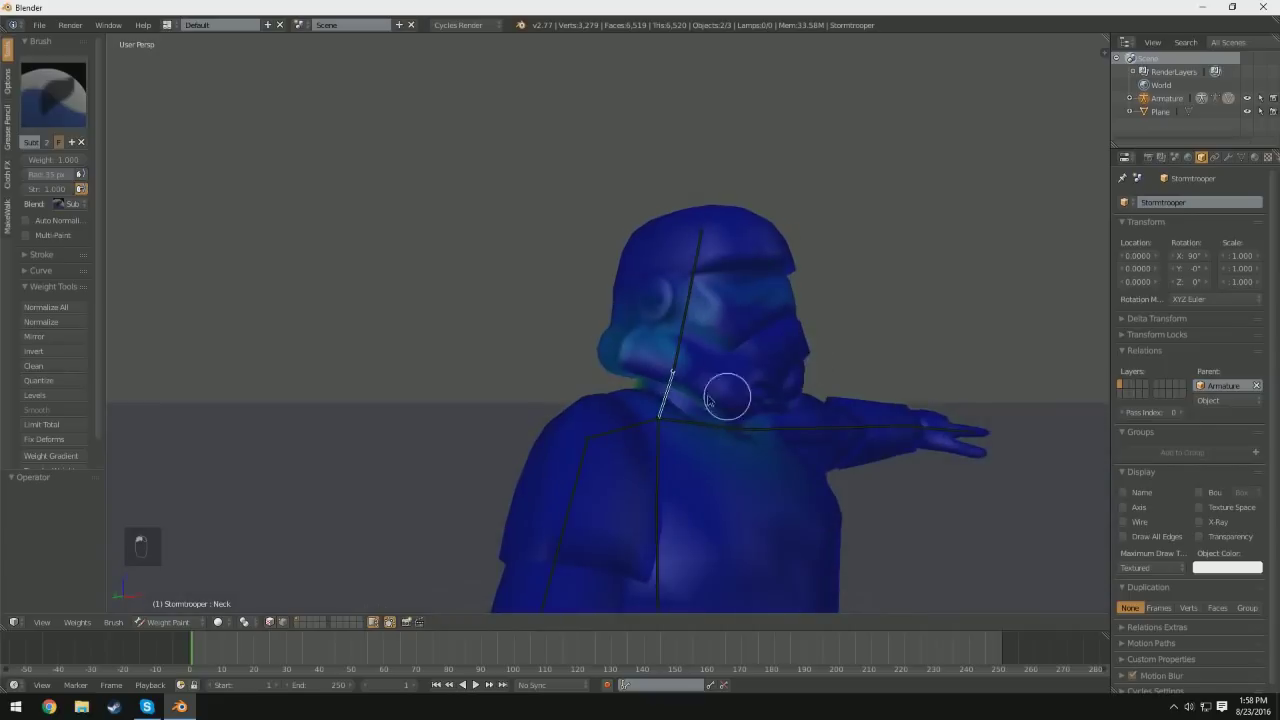
drag(726, 397, 700, 323)
middle_drag(765, 349, 777, 372)
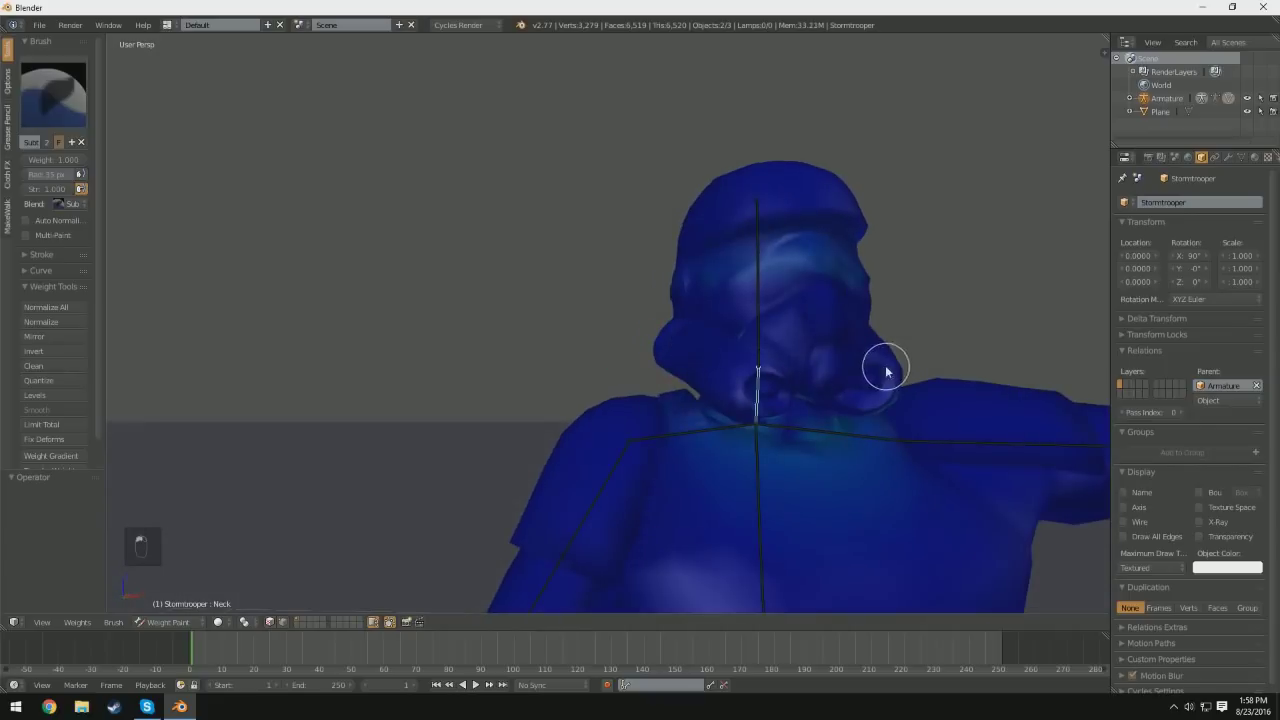
Step: Test-rotate the neck bone from the side and undo the rotation
middle_drag(886, 371, 732, 398)
key(r)
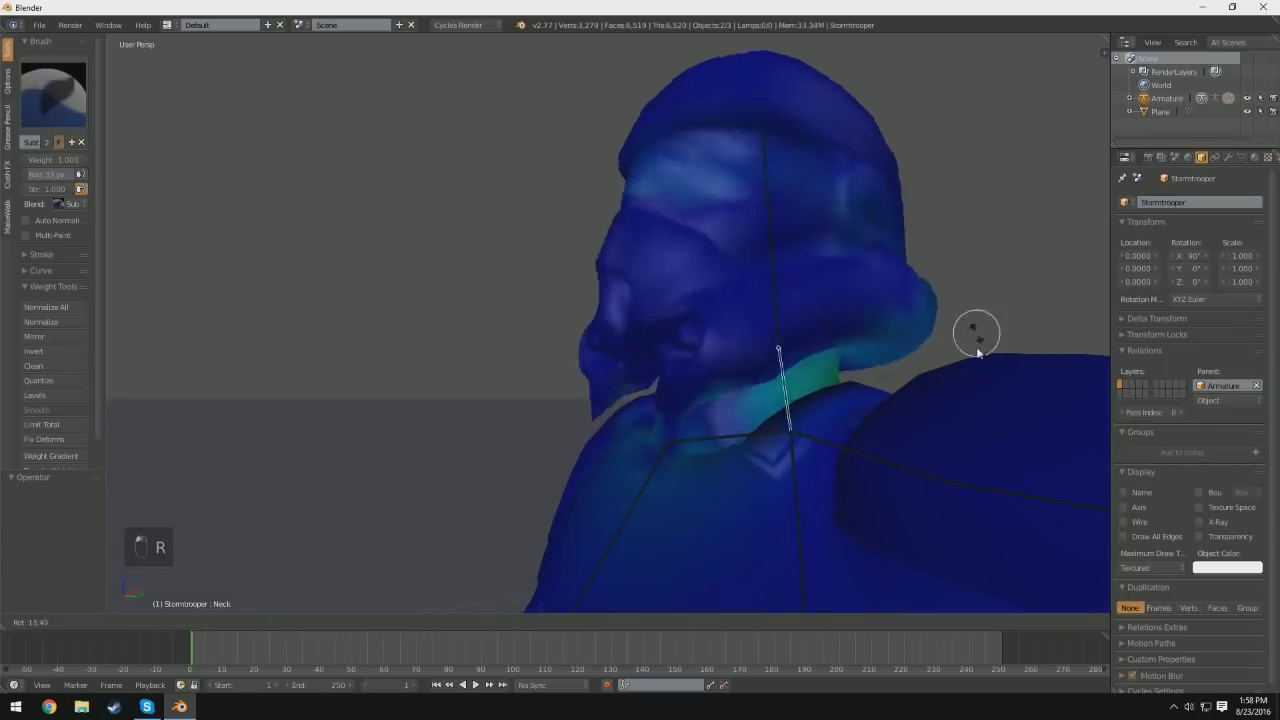
click(985, 363)
key(ctrl+z)
Step: Tilt the neck bone by about 61° and a further 10° to test the helmet's deformation
middle_drag(674, 440, 767, 345)
key(r)
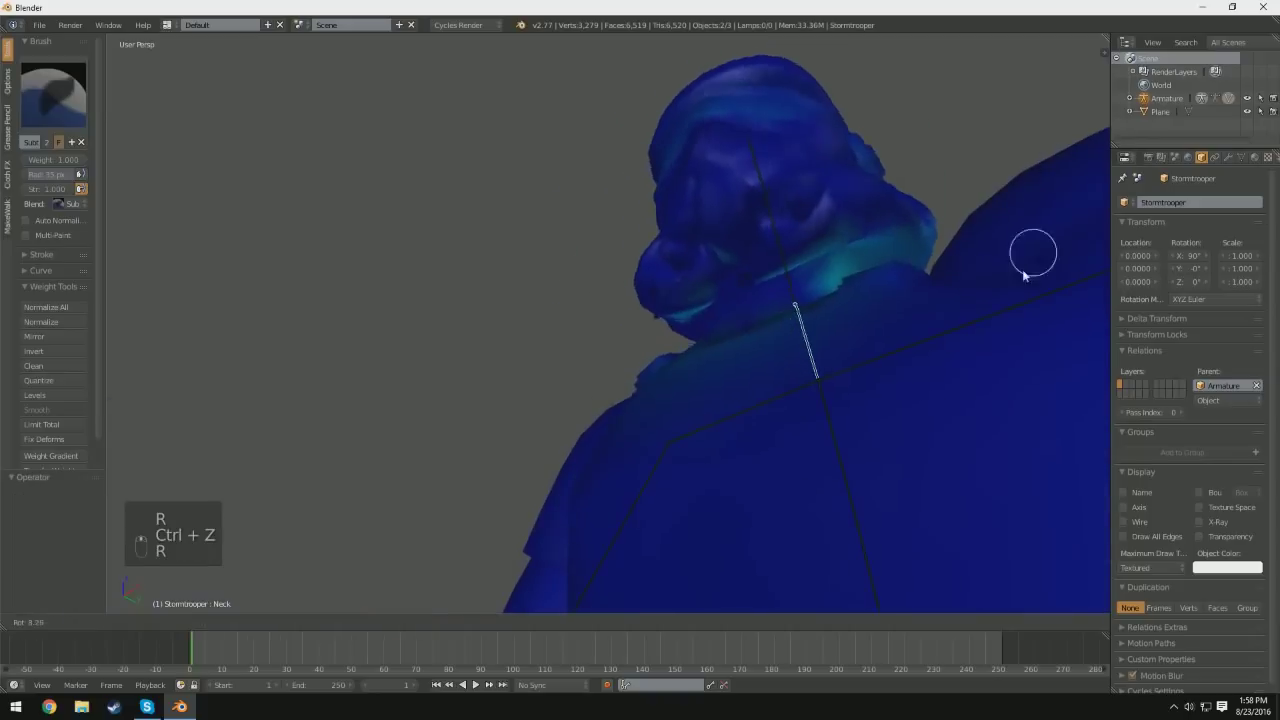
click(943, 429)
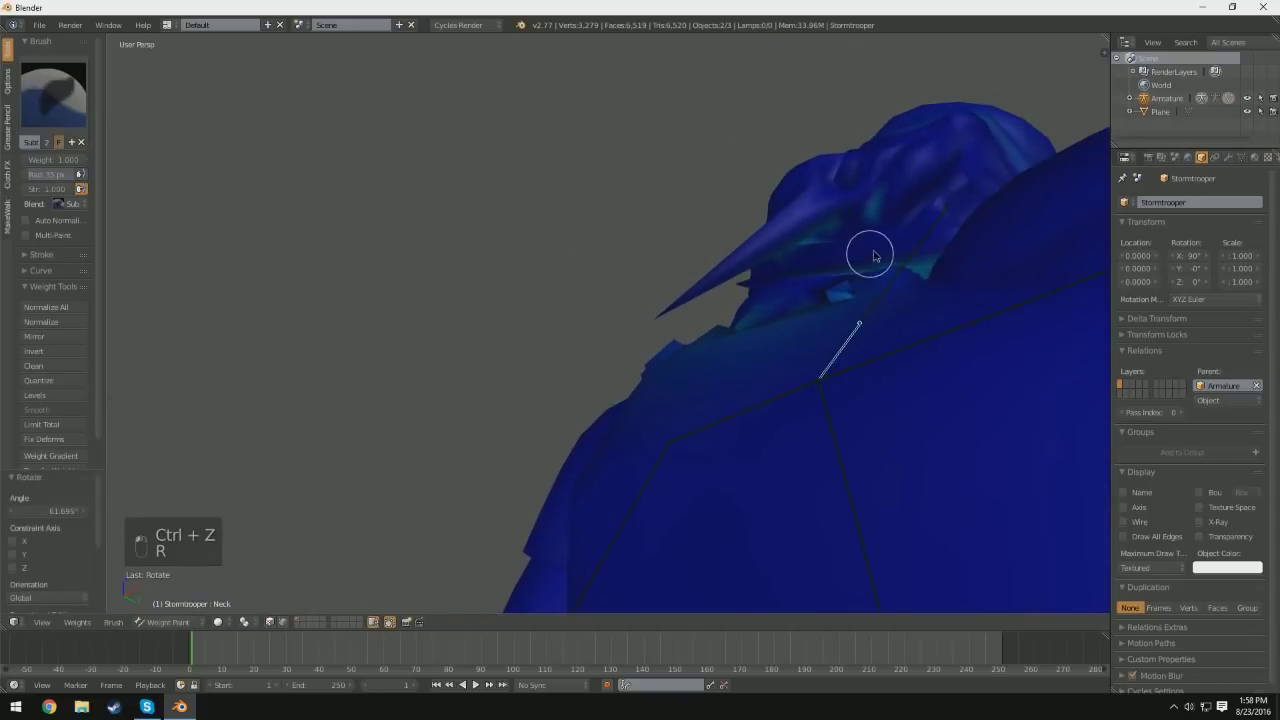
key(r)
click(757, 347)
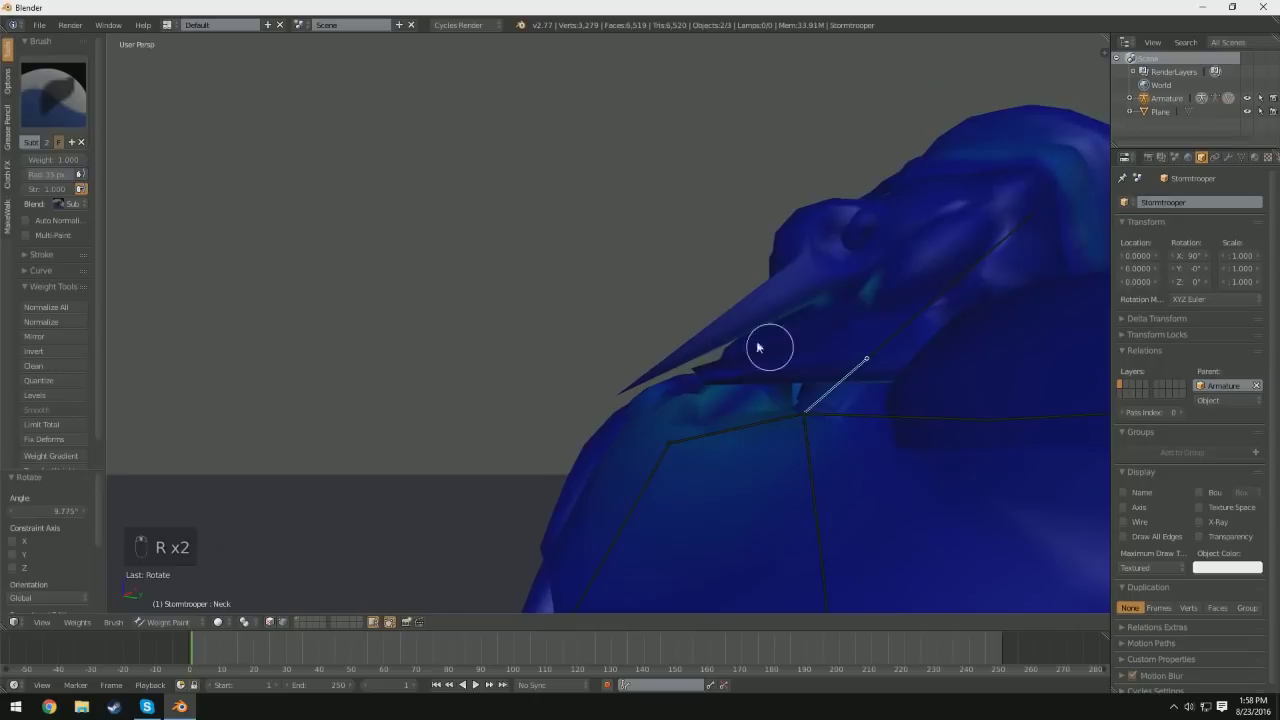
Step: Examine the stretched helmet and neck mesh from several sides, test another neck rotation and undo it
middle_drag(669, 358, 639, 331)
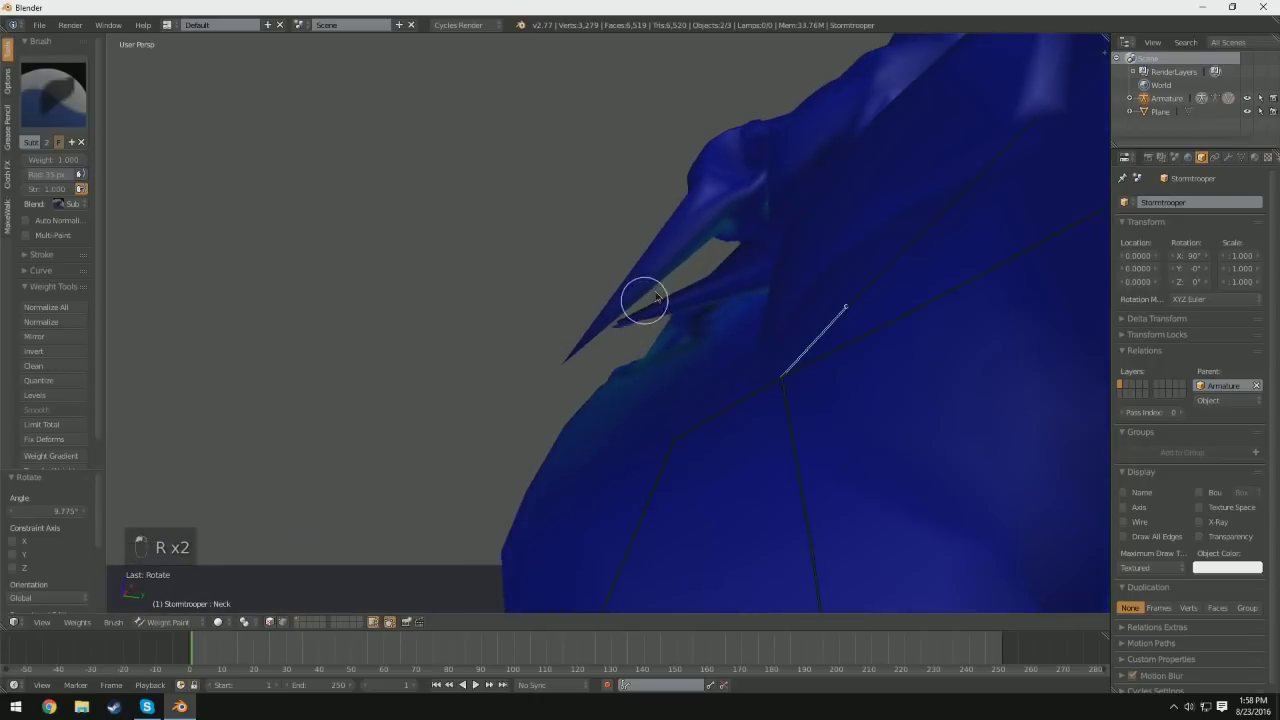
scroll(611, 303, down, 4)
middle_drag(620, 305, 848, 335)
middle_drag(680, 409, 831, 417)
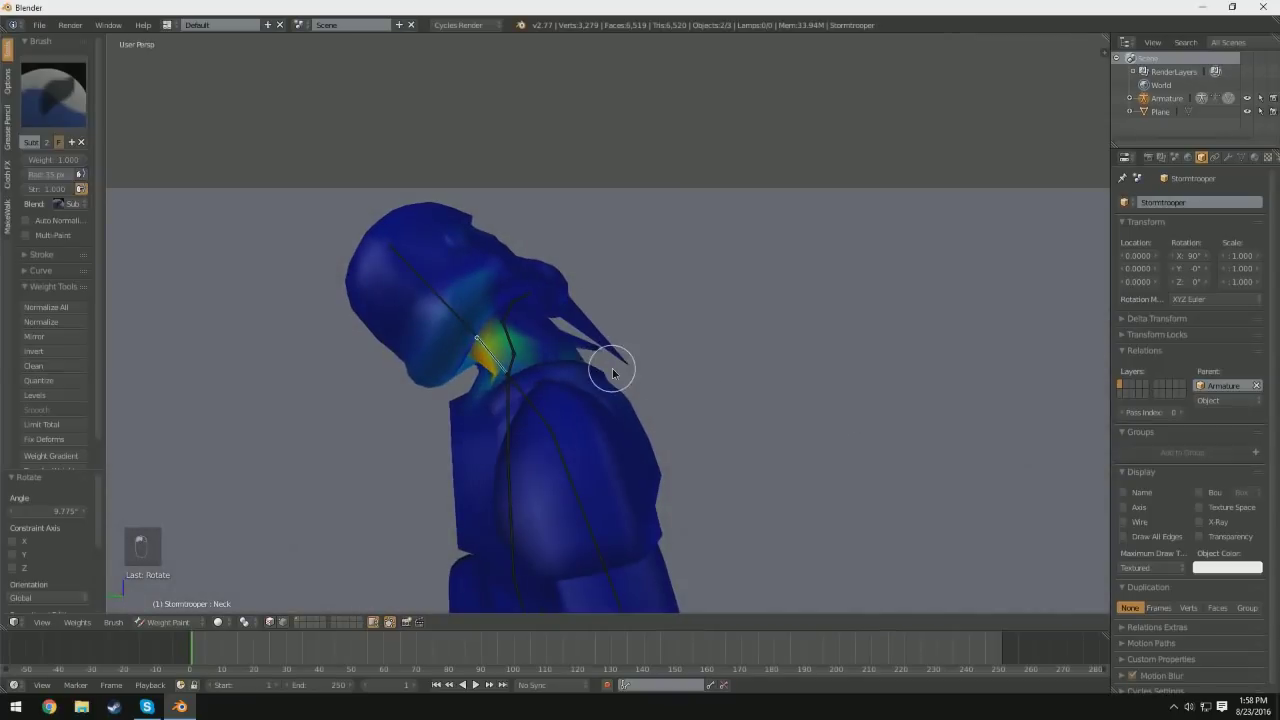
middle_drag(616, 329, 614, 497)
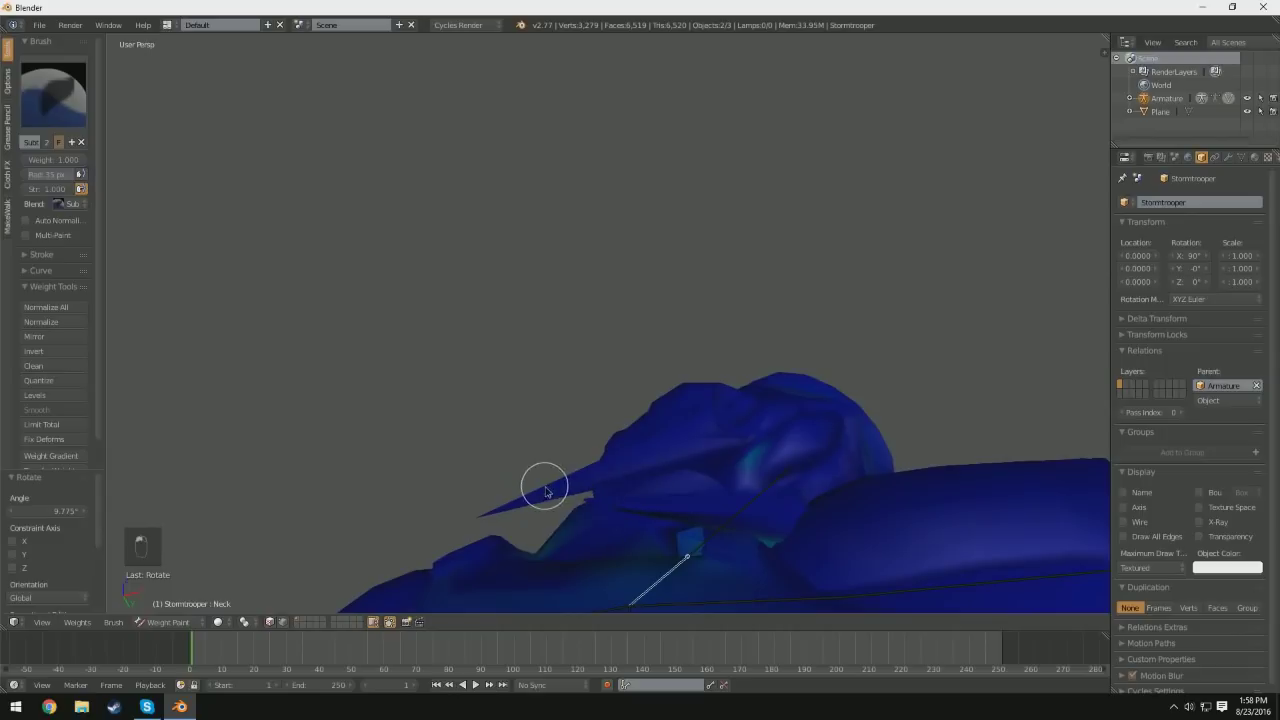
middle_drag(716, 452, 755, 518)
key(r)
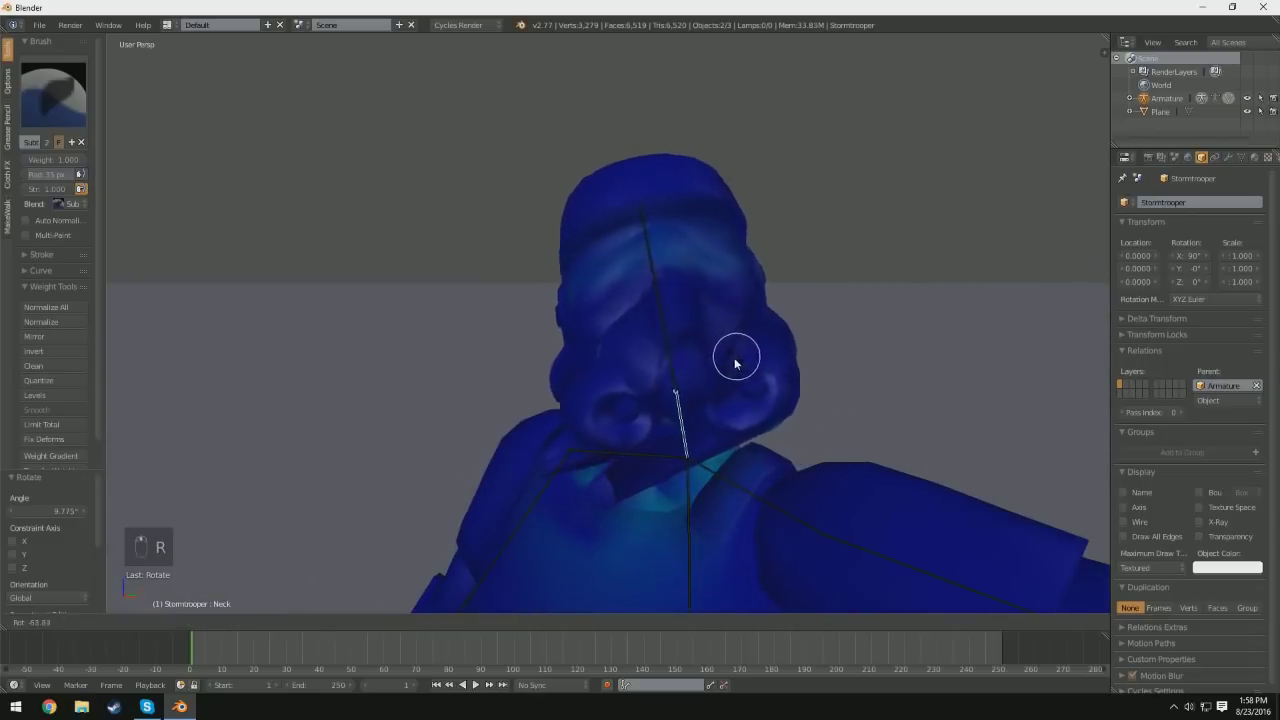
click(792, 384)
key(ctrl+z)
Step: Clear the pose rotation, first of the current bone and then of all bones in the armature
key(alt+r)
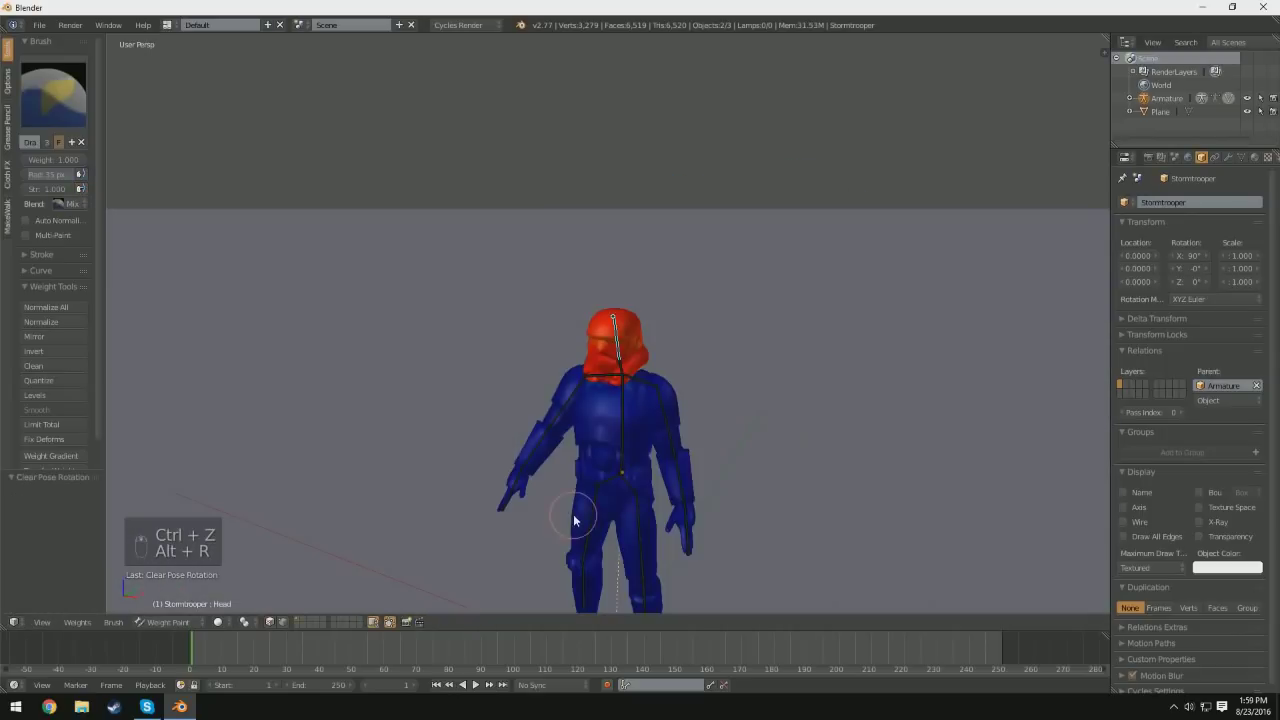
key(a)
key(a)
key(a)
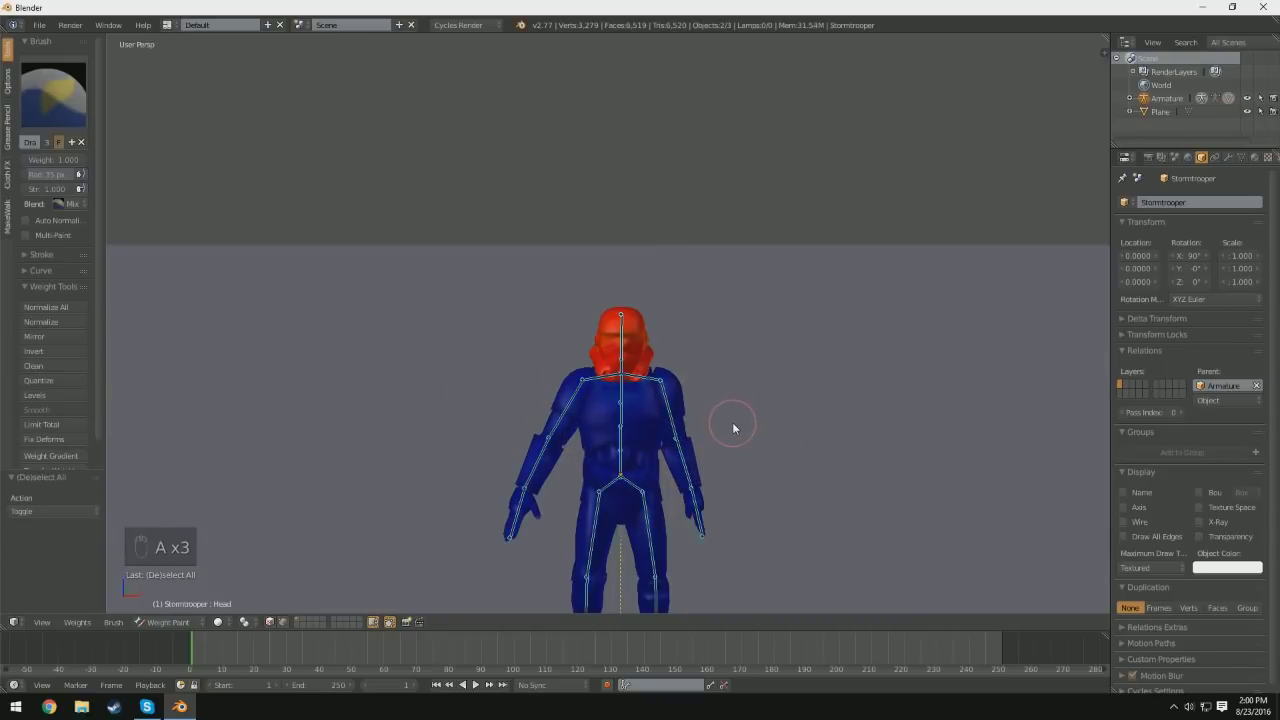
key(alt+r)
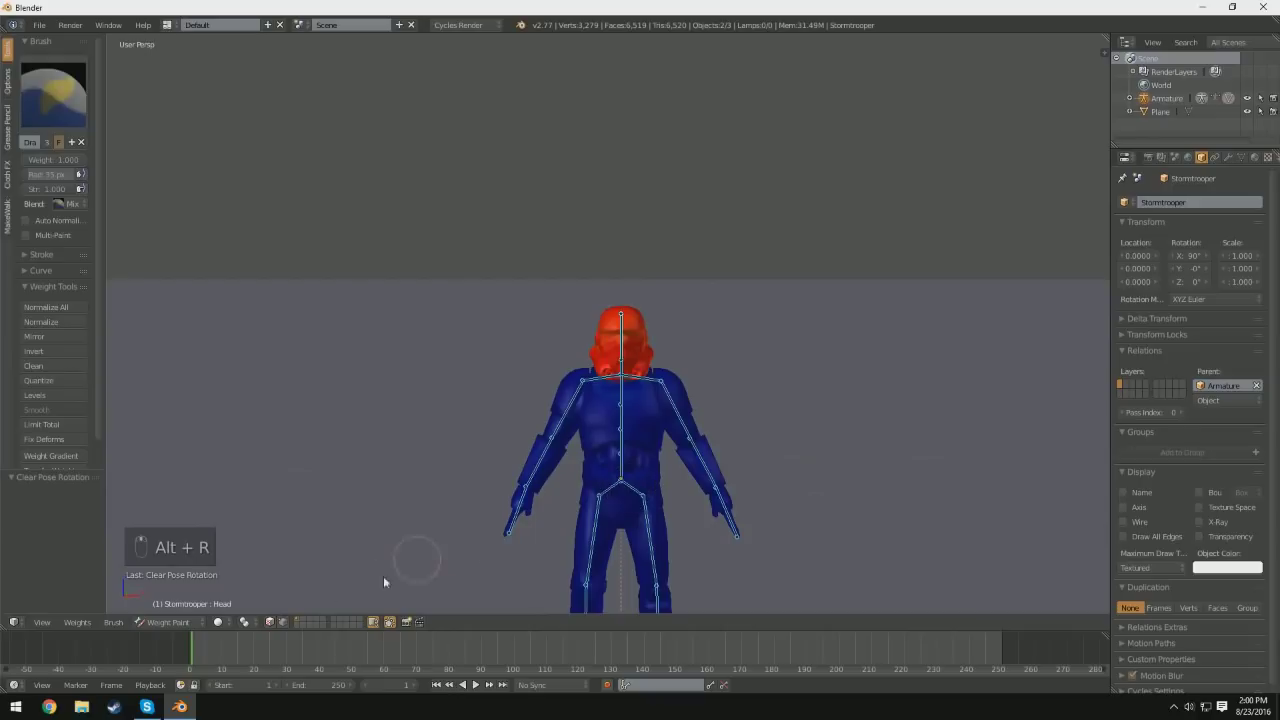
Step: Leave Weight Paint mode for Object Mode and select the armature for posing
click(165, 626)
click(167, 607)
right_click(637, 397)
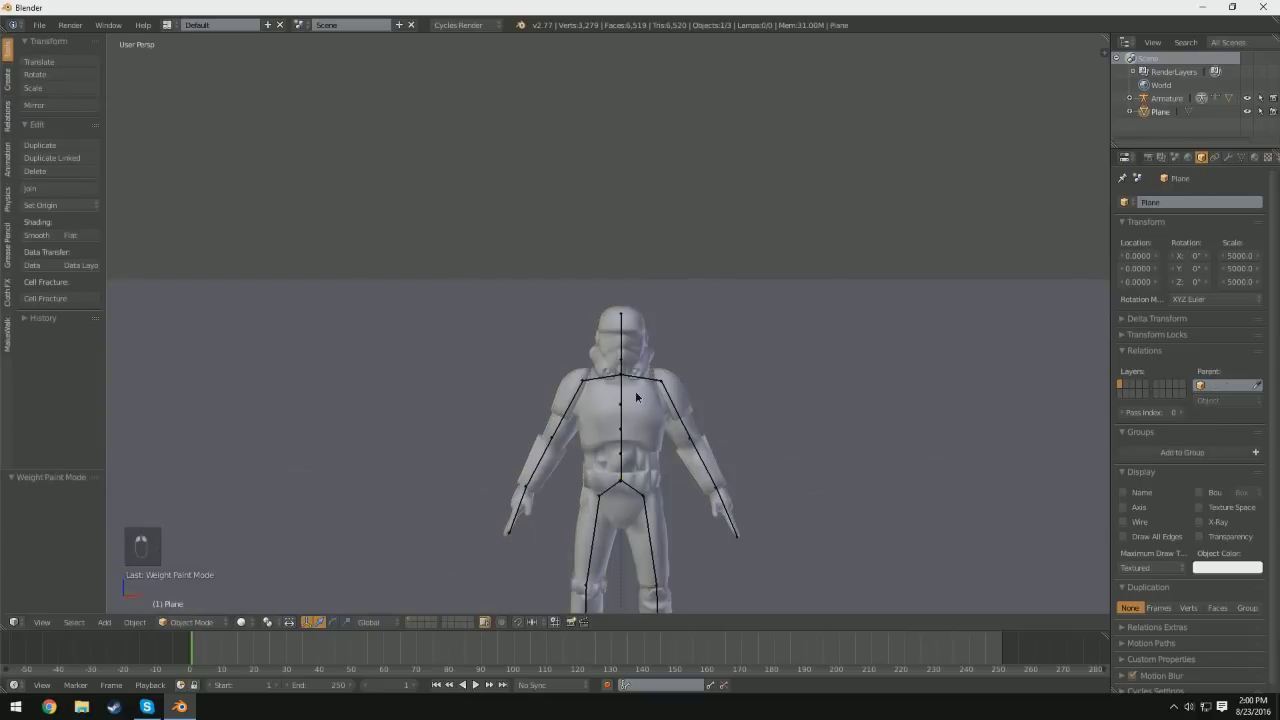
right_click(641, 382)
Step: Try rotating the left shoulder and upper arm bones, undoing the trial rotations
middle_drag(641, 382, 814, 340)
scroll(724, 507, up, 3)
key(r)
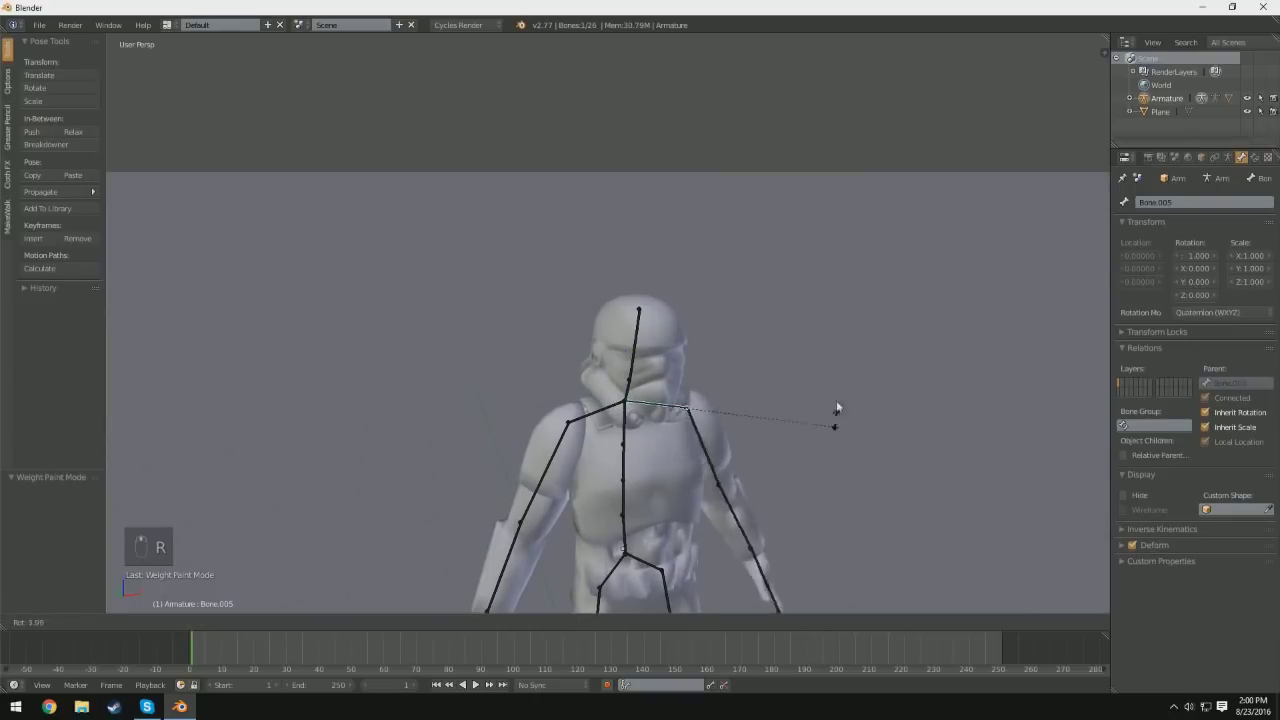
key(ctrl+z)
key(r)
key(ctrl+z)
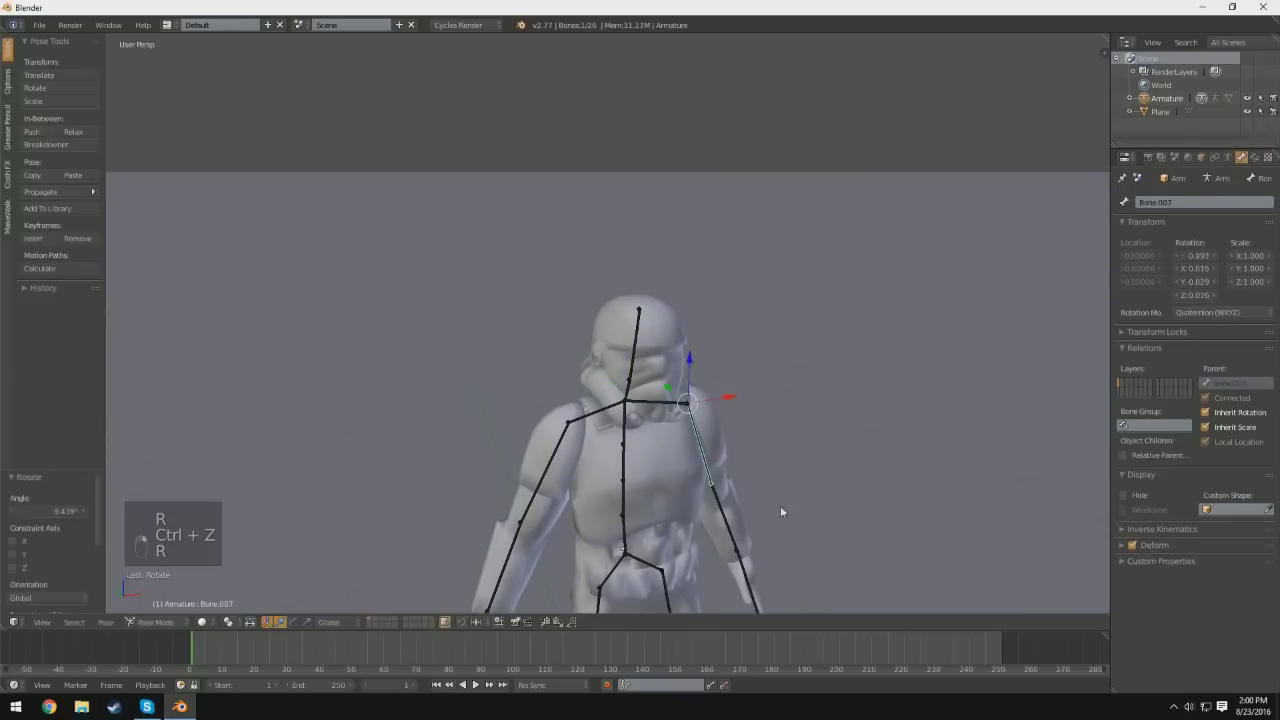
Step: Bend the left forearm by about 83° and rotate the hand by about 58° as a test
right_click(752, 525)
key(r)
click(811, 292)
right_click(832, 424)
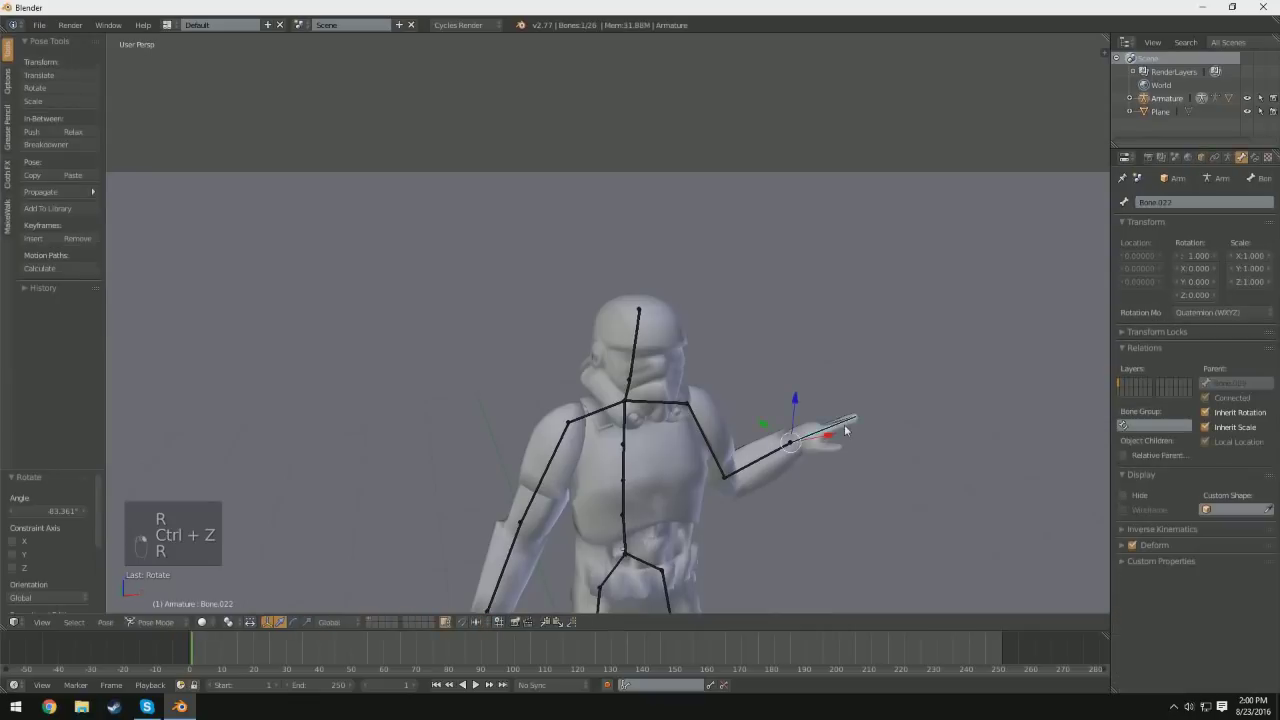
key(r)
click(835, 292)
middle_drag(891, 404, 795, 349)
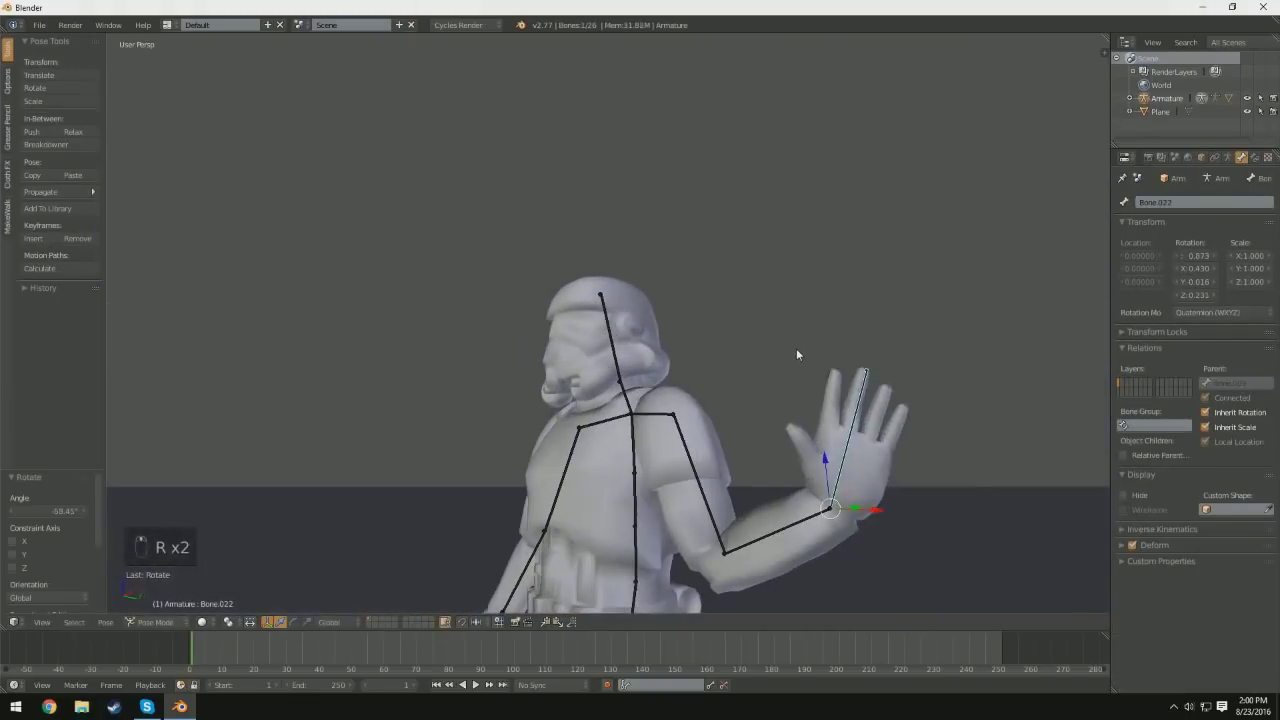
Step: Undo the left arm's test rotations
key(ctrl+z)
key(ctrl+z)
key(ctrl+z)
key(ctrl+z)
key(ctrl+z)
key(ctrl+z)
Step: Raise the right upper arm bone by about 34° and swing it by about 23° from the side
middle_drag(817, 466, 876, 514)
middle_drag(766, 529, 500, 405)
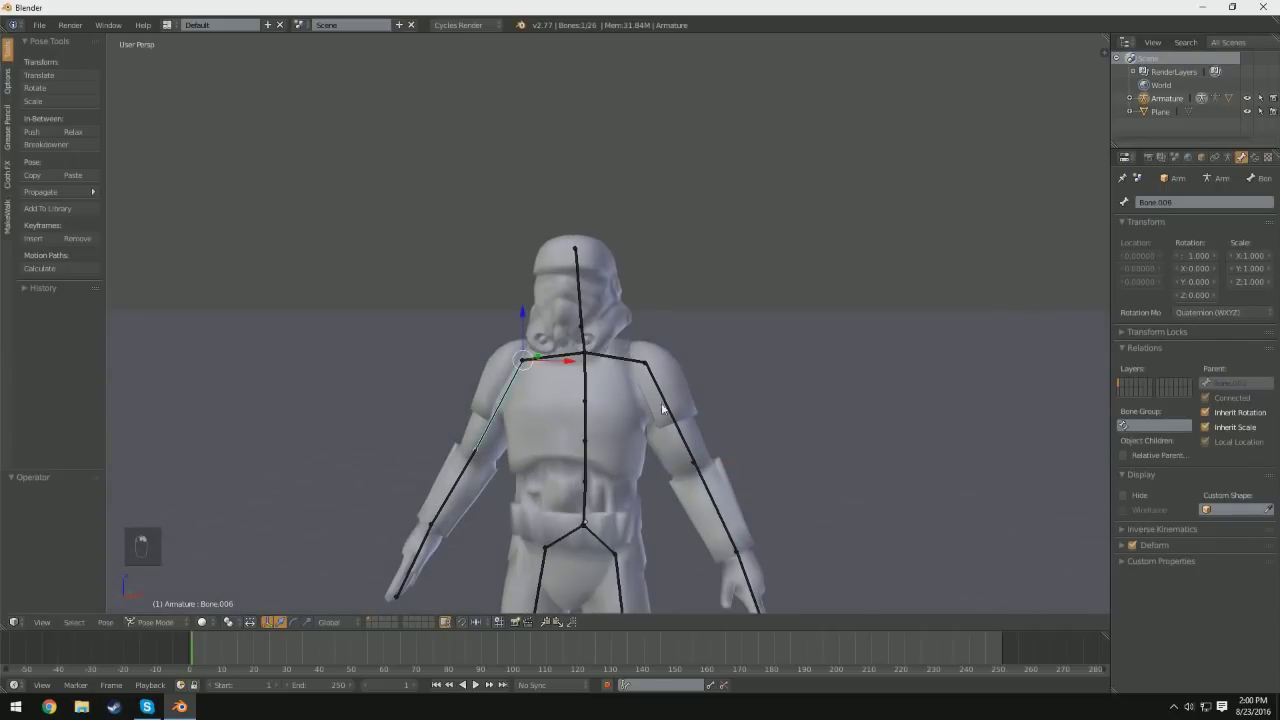
key(r)
click(531, 449)
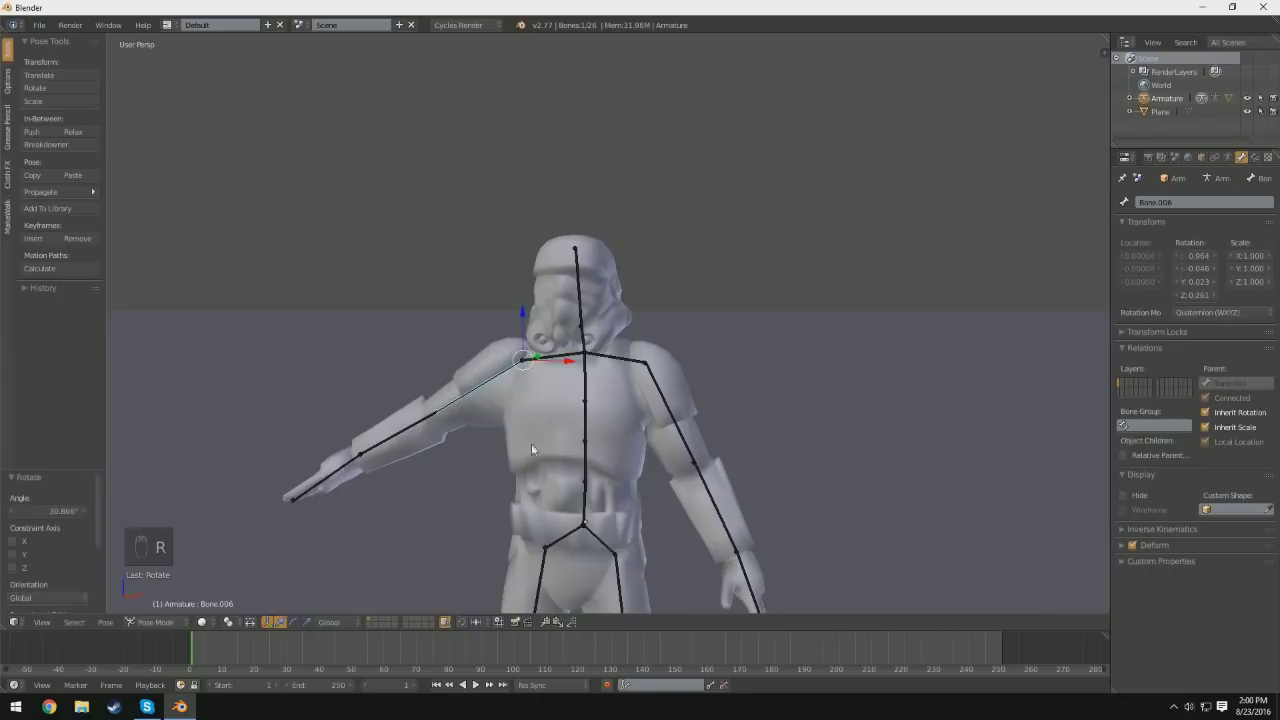
middle_drag(531, 443, 737, 446)
key(r)
click(871, 357)
Step: Bend the right forearm by about 89° in top view and rotate the hand to match
right_click(829, 436)
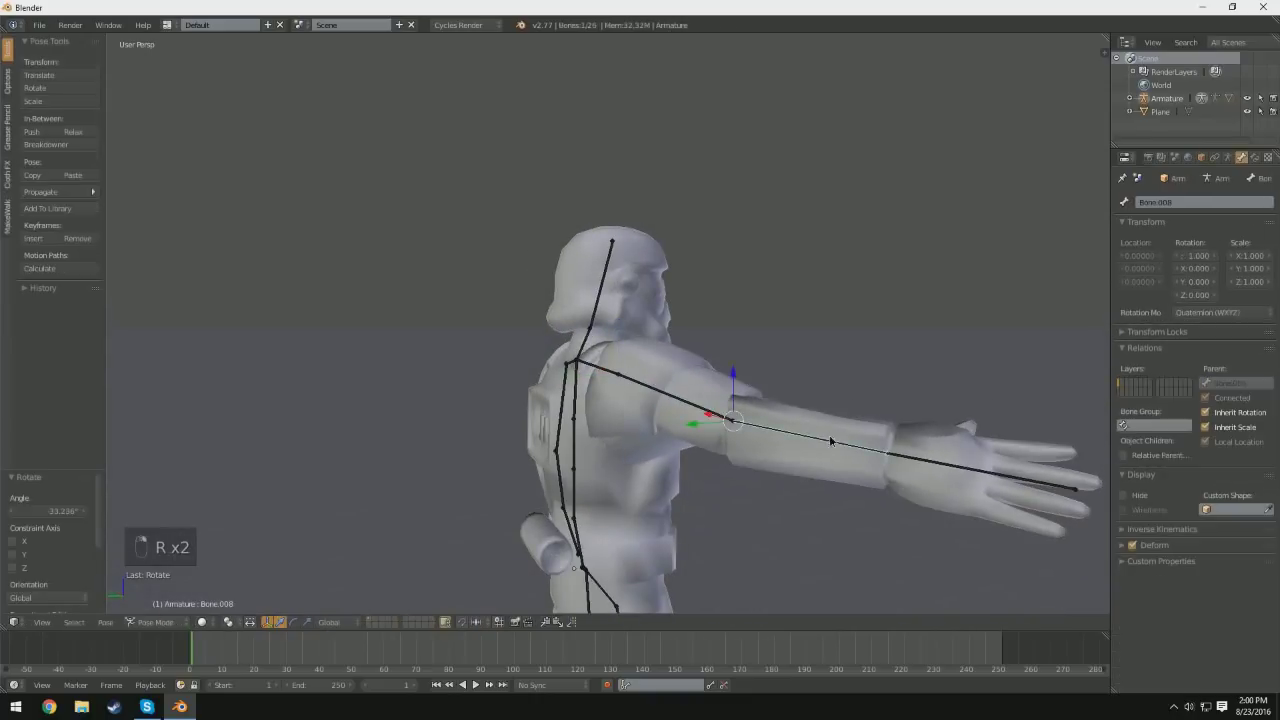
key(KP_7)
key(r)
click(465, 223)
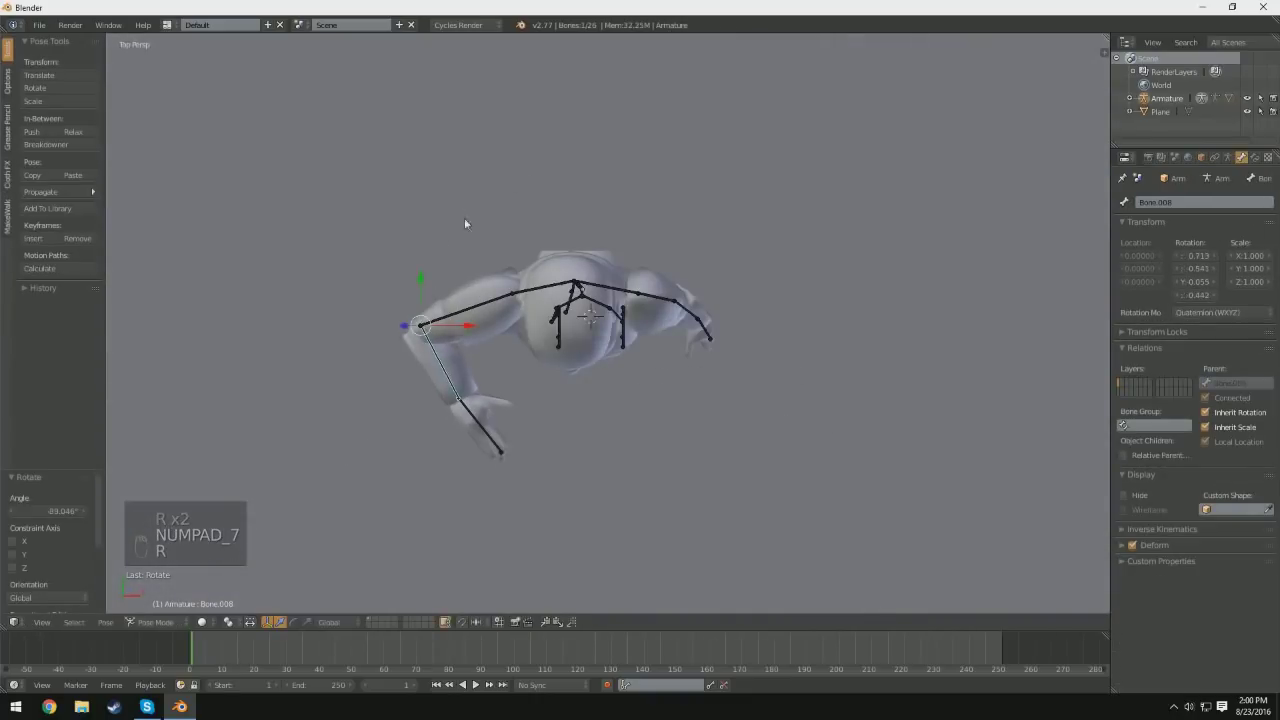
key(r)
click(664, 430)
middle_drag(664, 431, 586, 290)
key(r)
click(604, 227)
Step: Try tilting the body by about 29° at the root bone, then rotating the upper spine bone, undoing both
middle_drag(713, 358, 701, 398)
key(r)
click(665, 446)
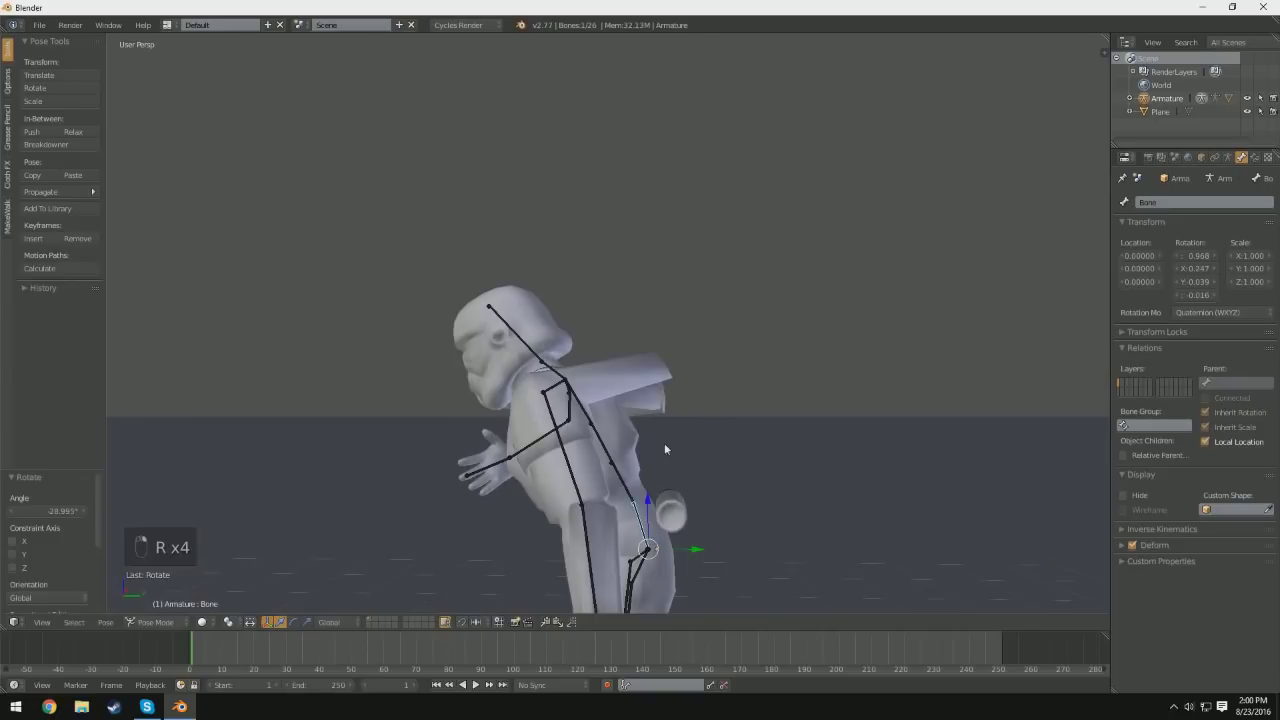
key(ctrl+z)
key(ctrl+z)
key(r)
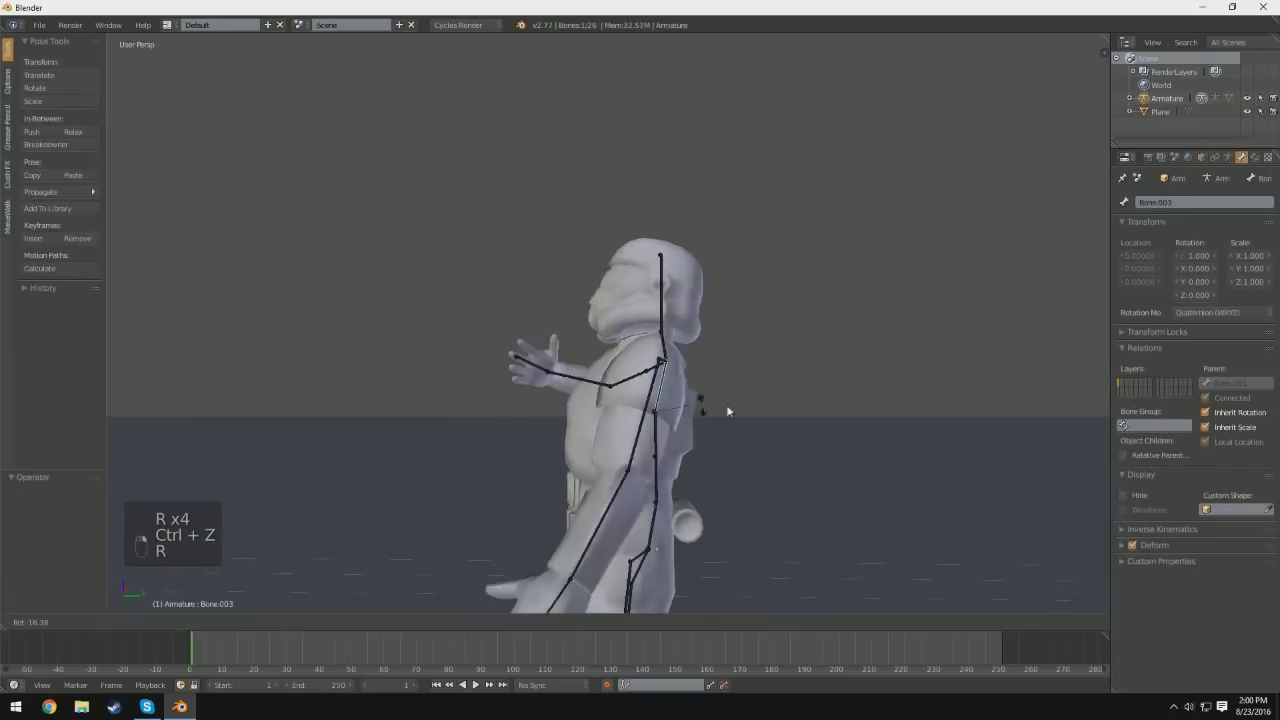
click(754, 374)
key(ctrl+z)
Step: Raise the left upper arm bone by about 30° and bend the forearm down by about 62°
middle_drag(680, 522, 686, 6)
key(r)
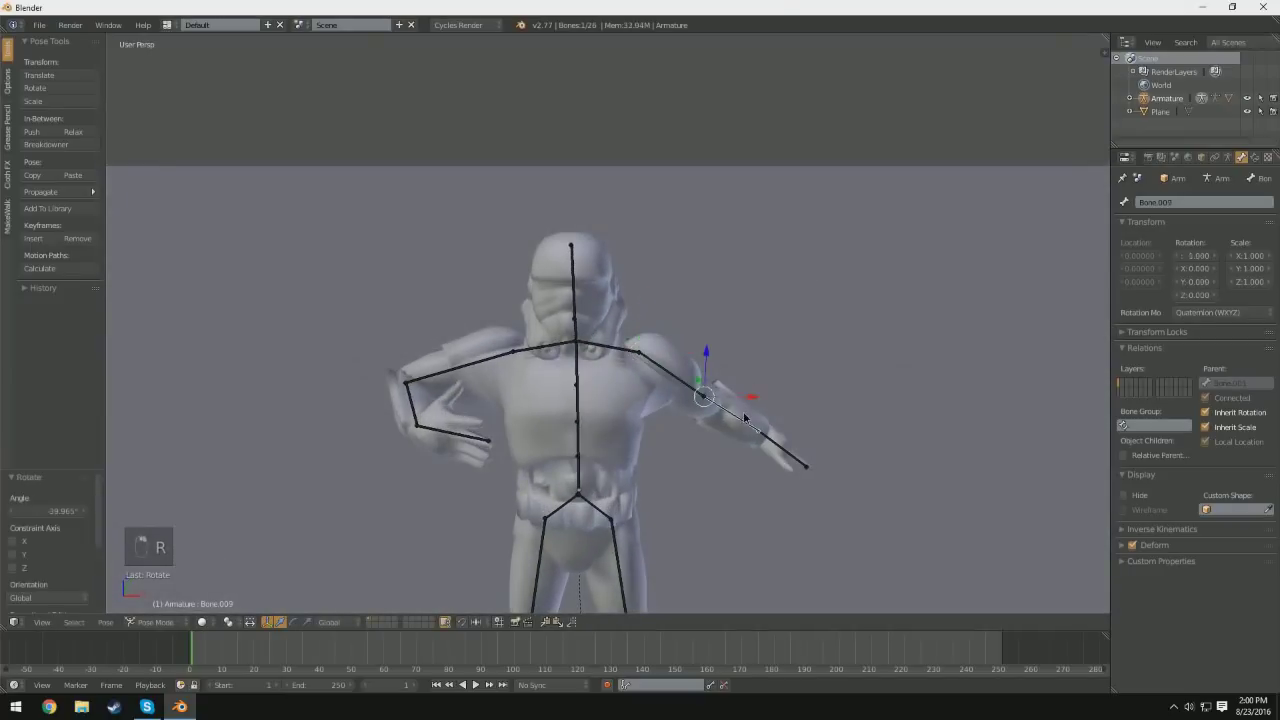
key(r)
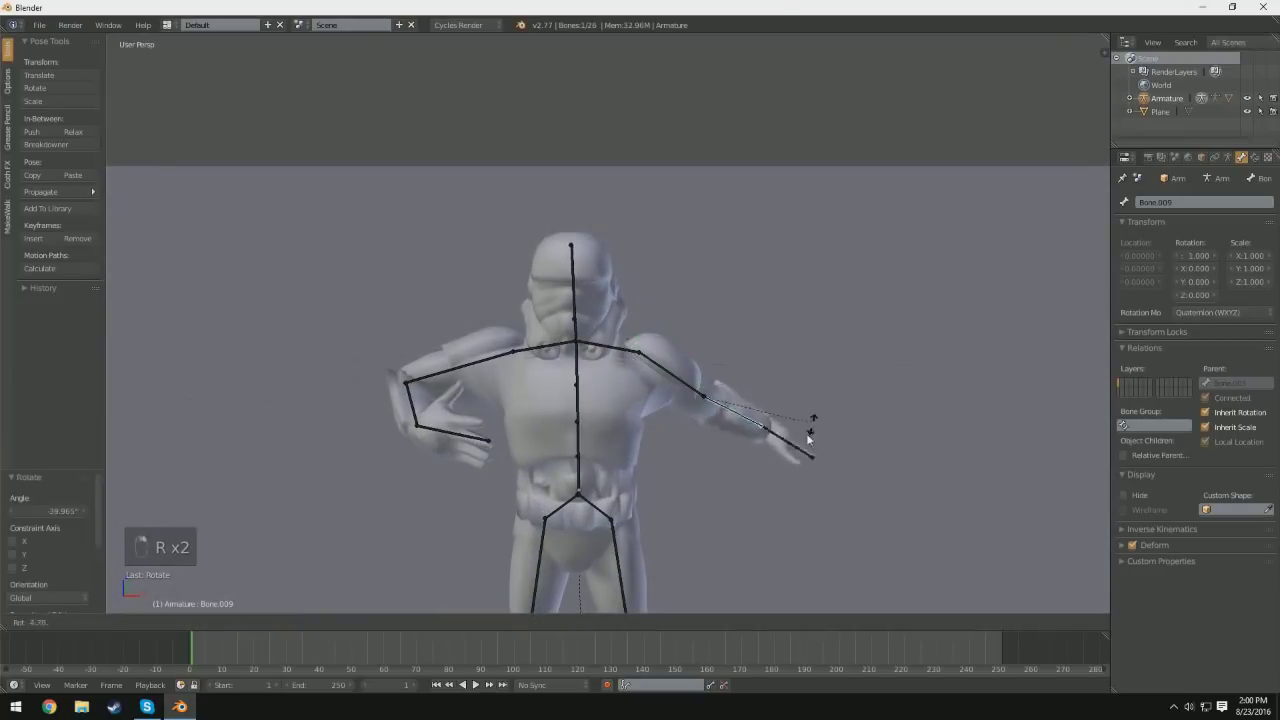
click(720, 488)
Step: Rotate the left shoulder bone by about 15° in top view
middle_drag(716, 477, 711, 538)
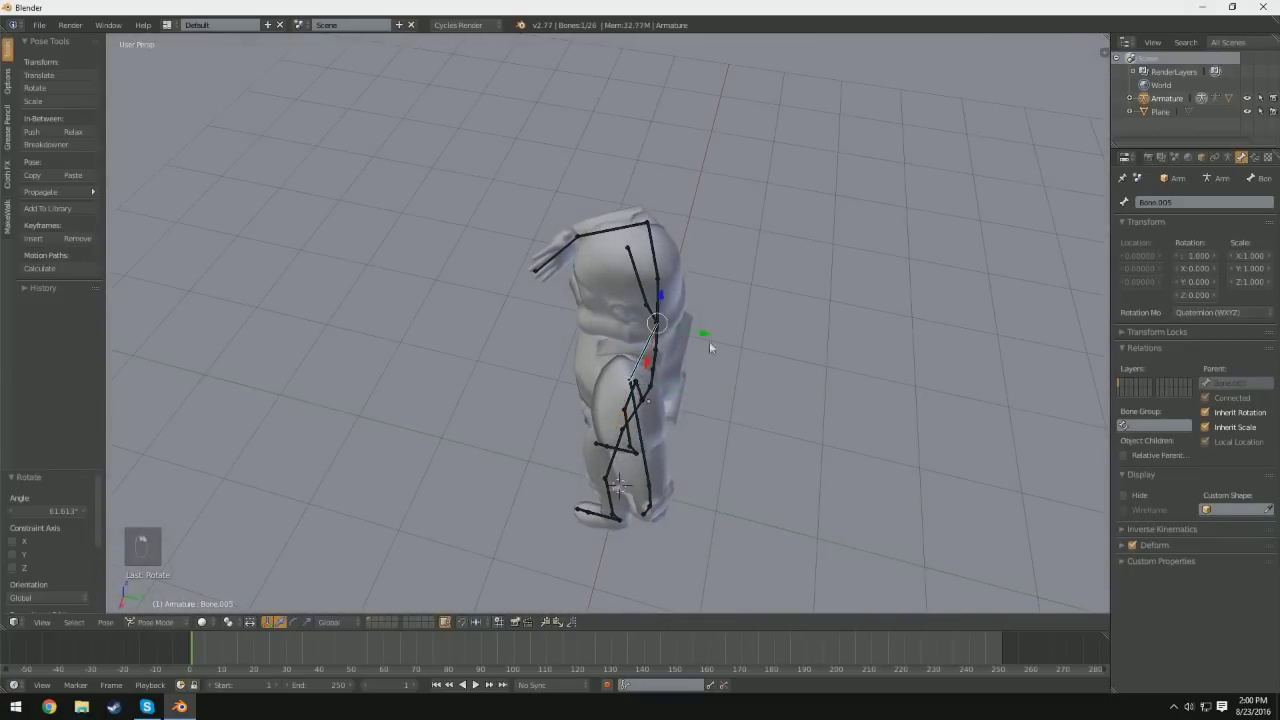
key(KP_7)
key(r)
click(857, 237)
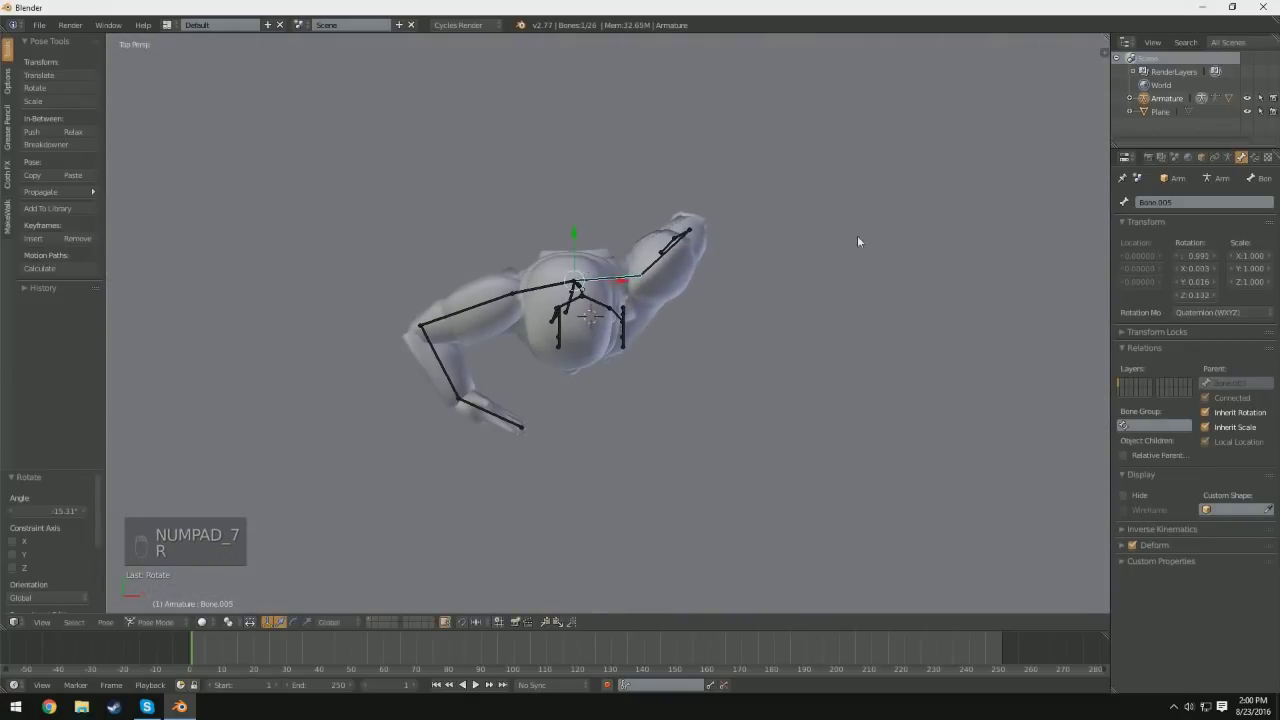
Step: Rotate the left forearm bone by about 16° from the side so it angles towards the hip
middle_drag(857, 237, 700, 110)
middle_drag(827, 478, 793, 450)
right_click(773, 504)
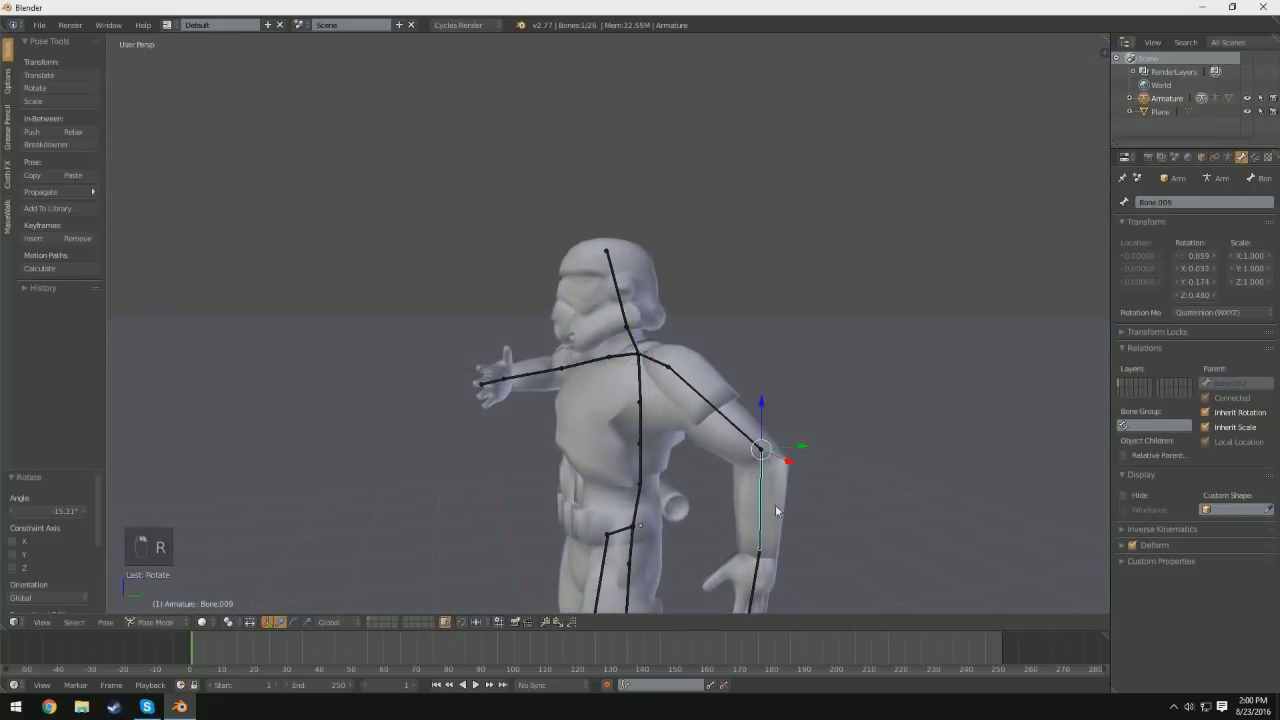
key(r)
click(812, 551)
Step: Rotate the left hand bone towards the hip from the side, and adjust its angle from the front
right_click(729, 564)
key(r)
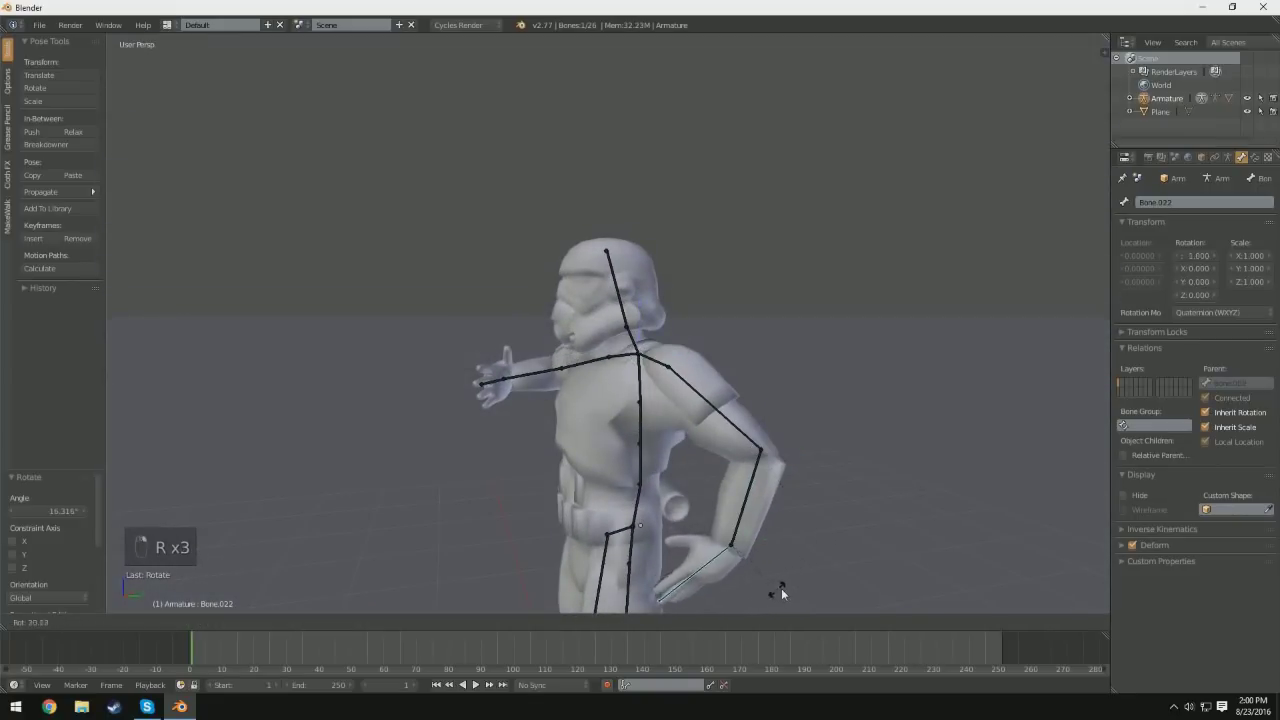
click(797, 577)
middle_drag(797, 577, 894, 553)
key(r)
click(829, 601)
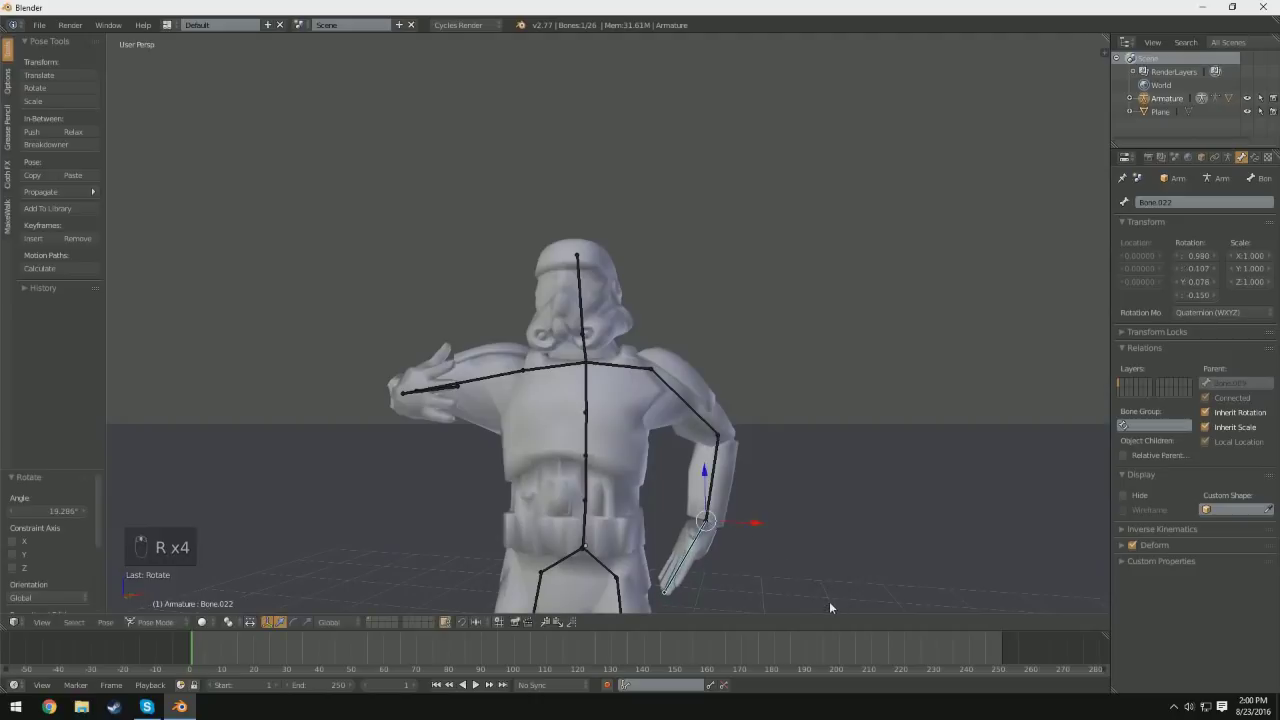
Step: Select all bones of the armature and insert a LocRotScale keyframe for the pose at frame 1
middle_drag(829, 601, 888, 588)
middle_drag(766, 534, 734, 524)
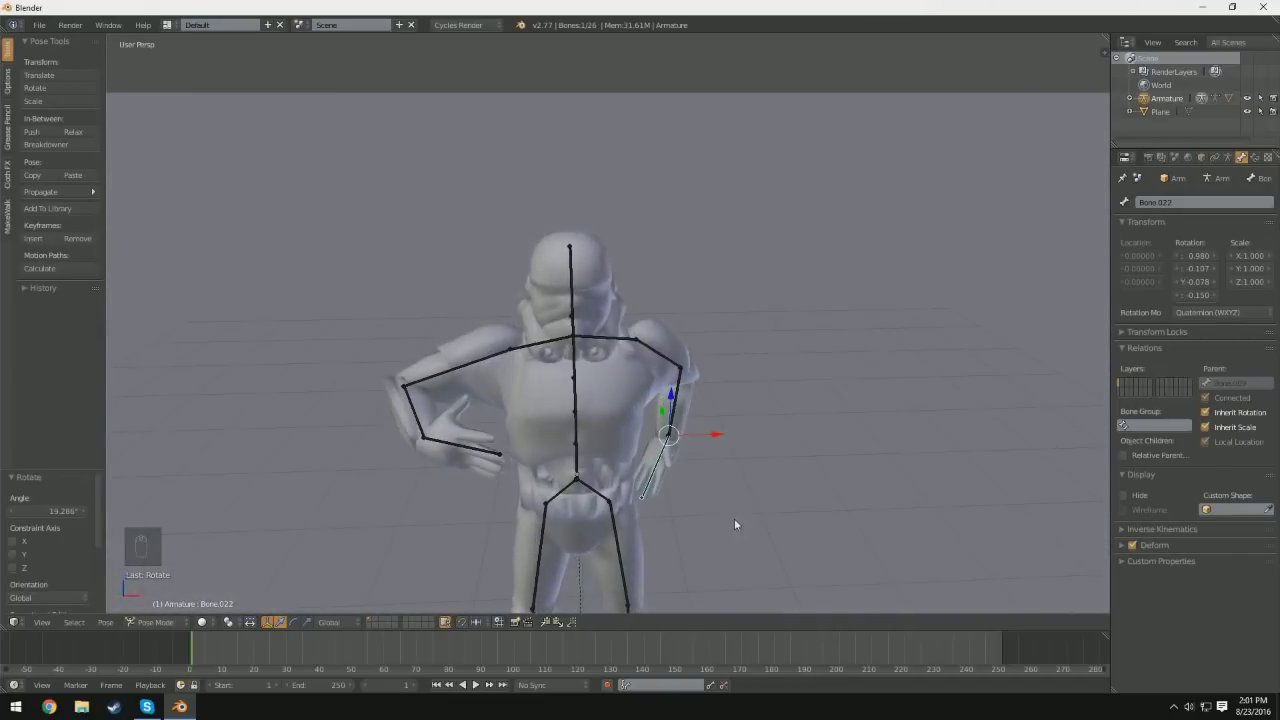
key(a)
key(a)
key(a)
middle_drag(821, 442, 534, 409)
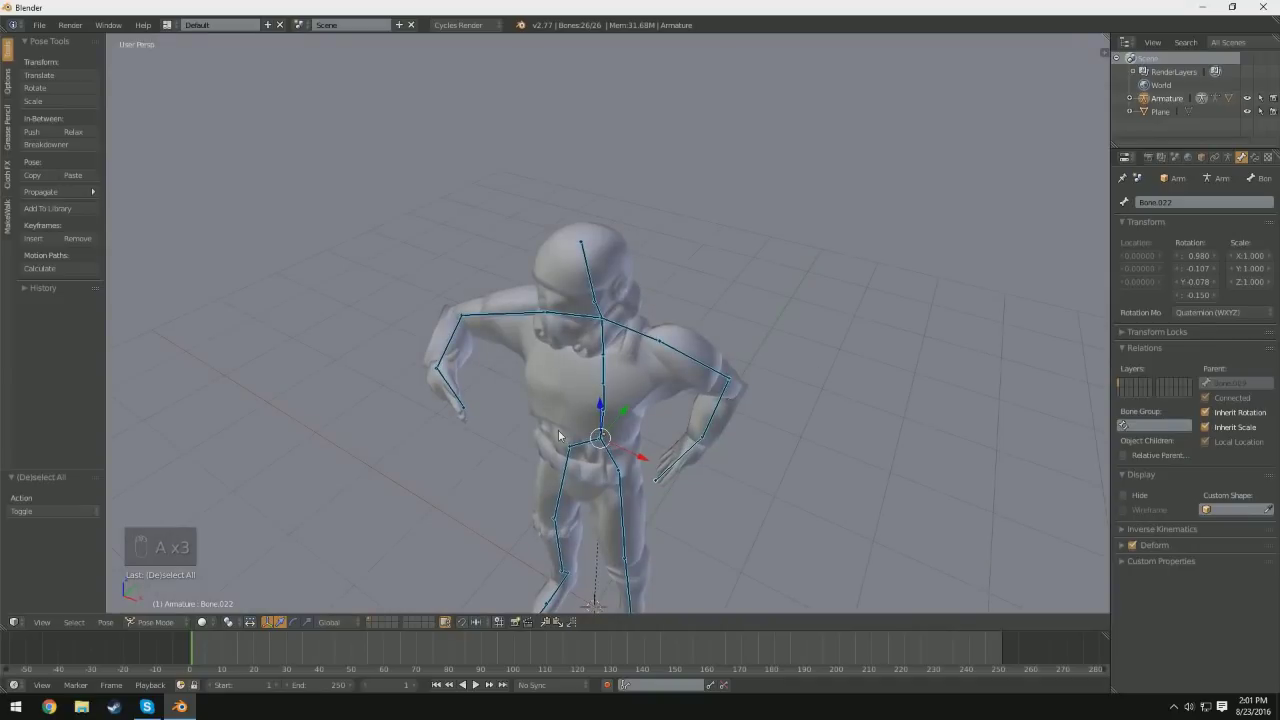
key(i)
click(534, 499)
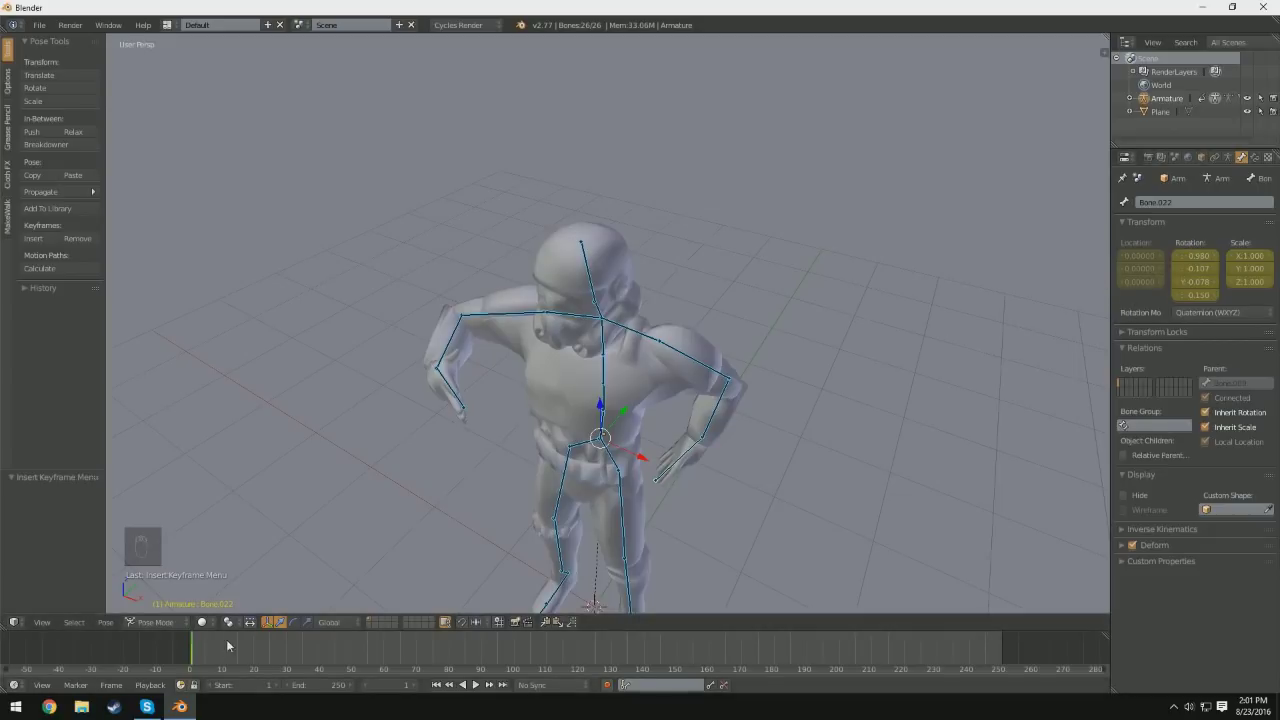
Step: Go to frame 50 and rotate the right upper arm and right forearm bones outward, away from the body
key(alt+a)
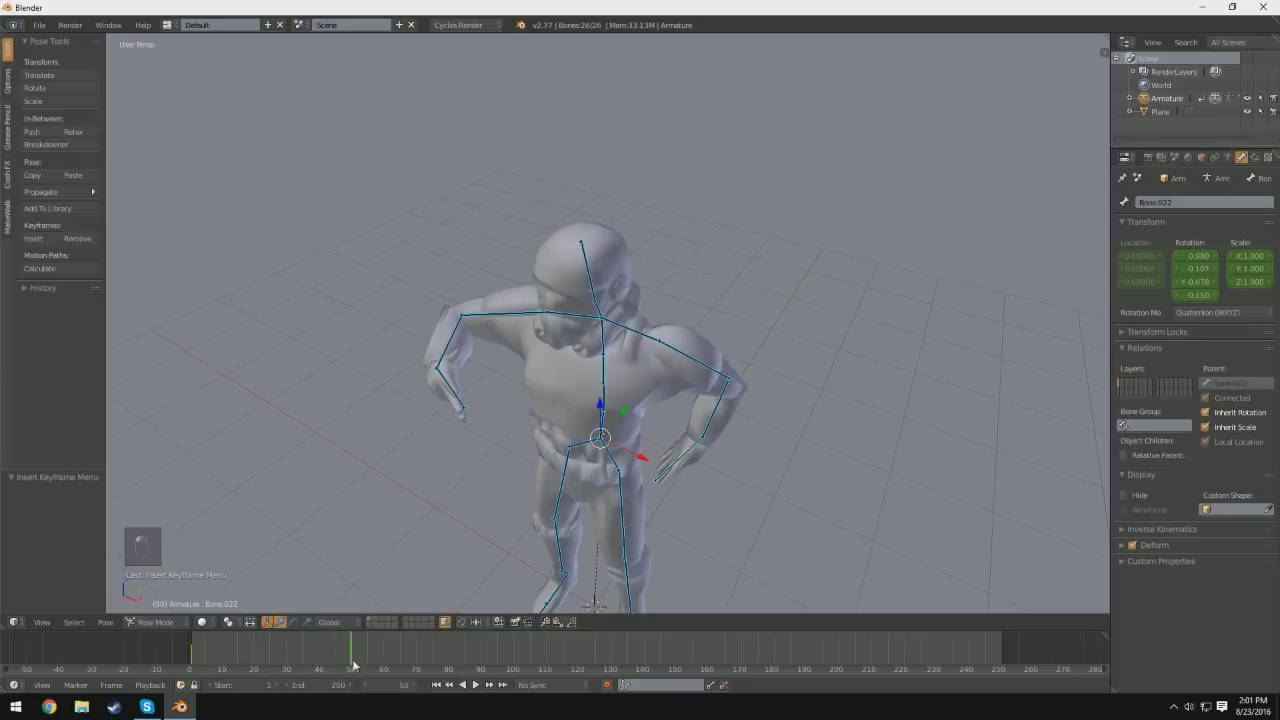
middle_drag(625, 415, 708, 450)
right_click(521, 458)
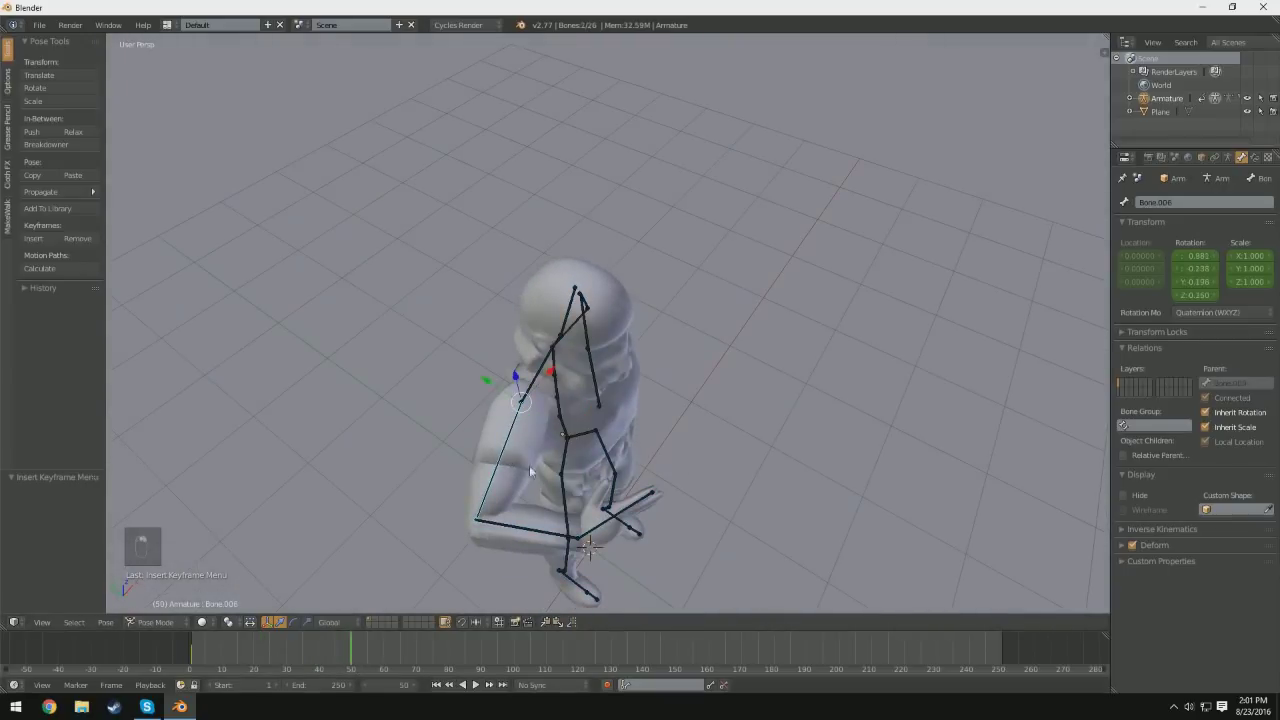
key(r)
click(605, 543)
right_click(463, 524)
key(r)
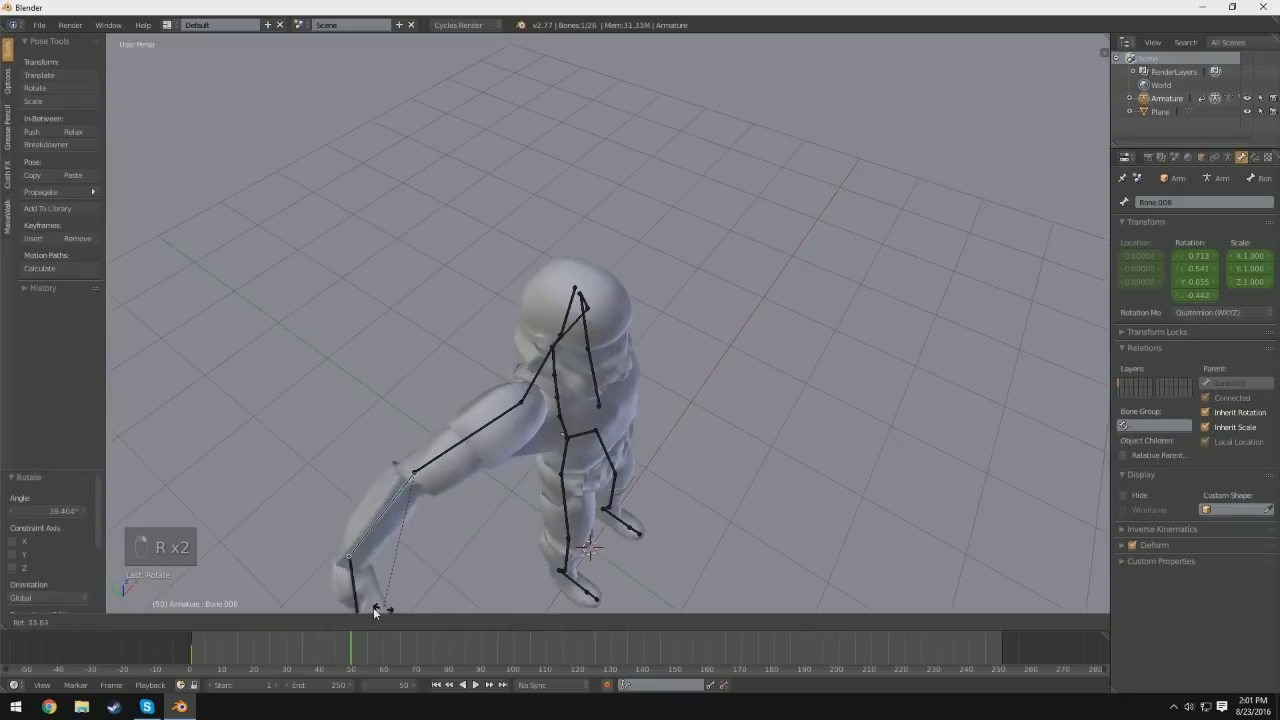
click(373, 607)
Step: Rotate the right hand bone by about 30°, and lower the right upper arm bone by about 28° from the front
scroll(391, 553, down, 1)
key(r)
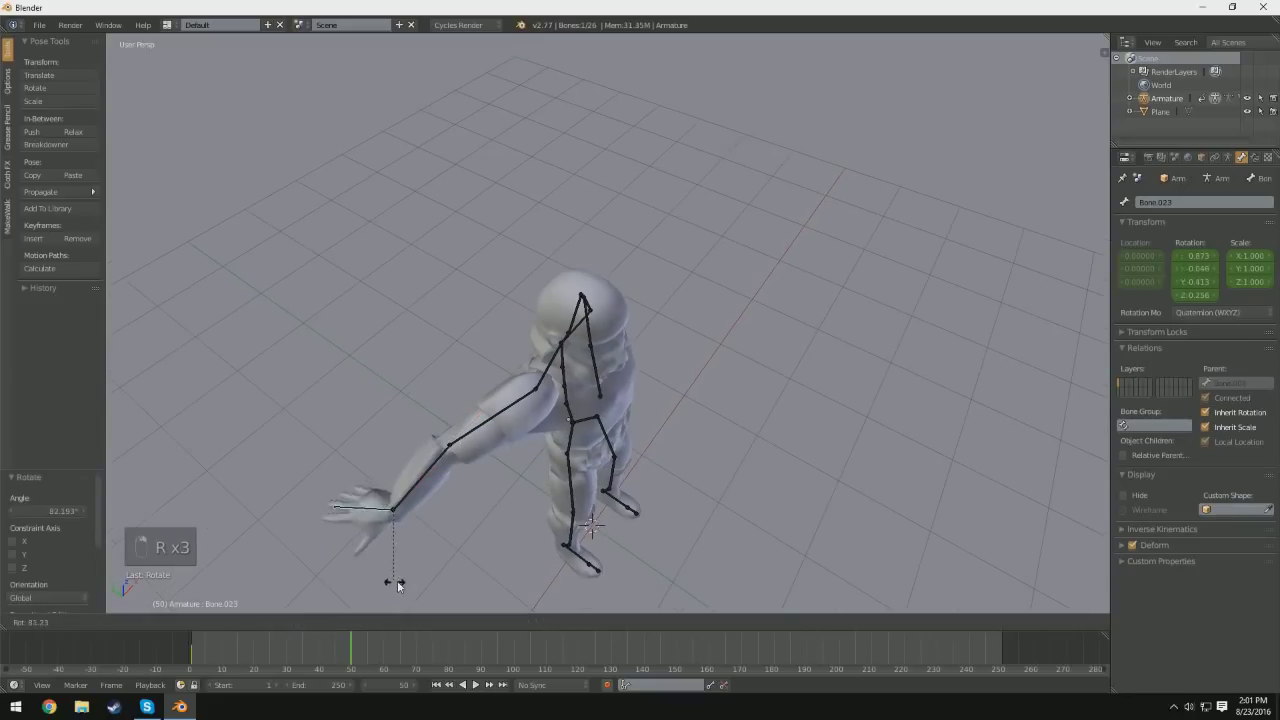
click(451, 550)
middle_drag(451, 550, 416, 461)
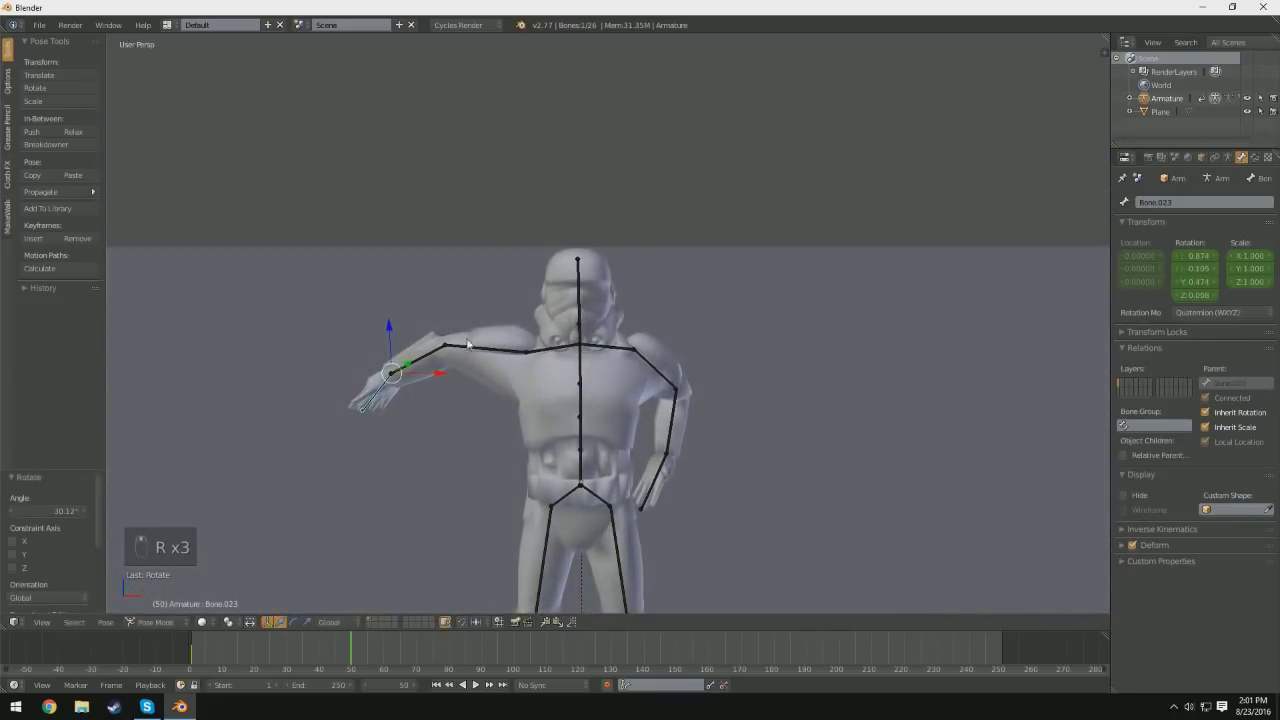
key(r)
click(575, 368)
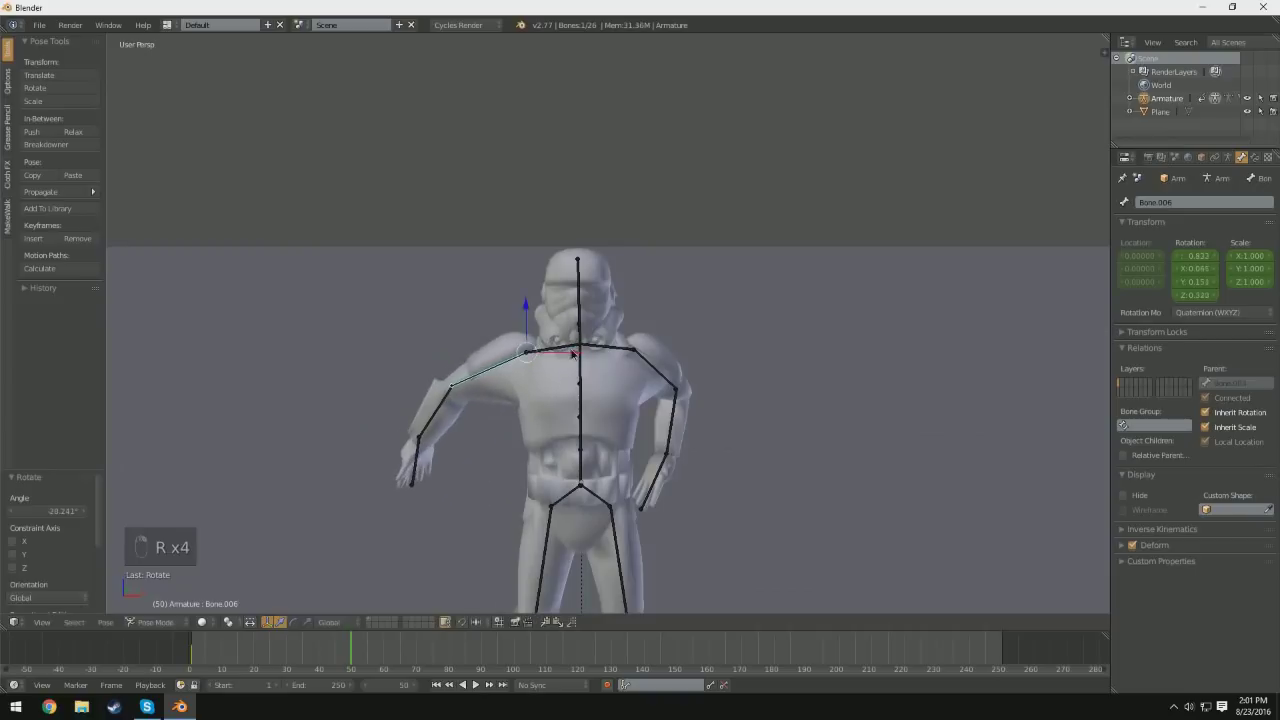
Step: Pose the left arm with its hand in front of the belly, and insert a LocRotScale keyframe on all bones at frame 50
middle_drag(575, 368, 653, 376)
right_click(728, 423)
middle_drag(759, 396, 784, 421)
scroll(718, 413, up, 4)
key(a)
key(a)
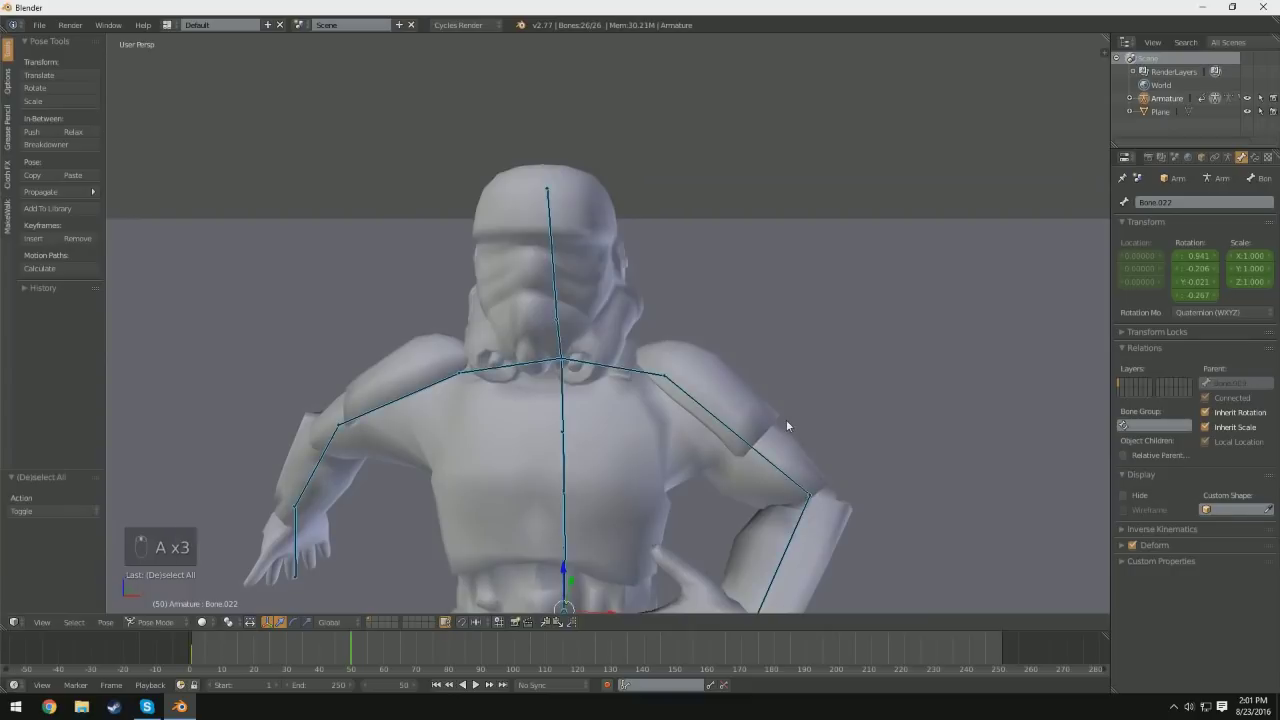
key(i)
click(786, 420)
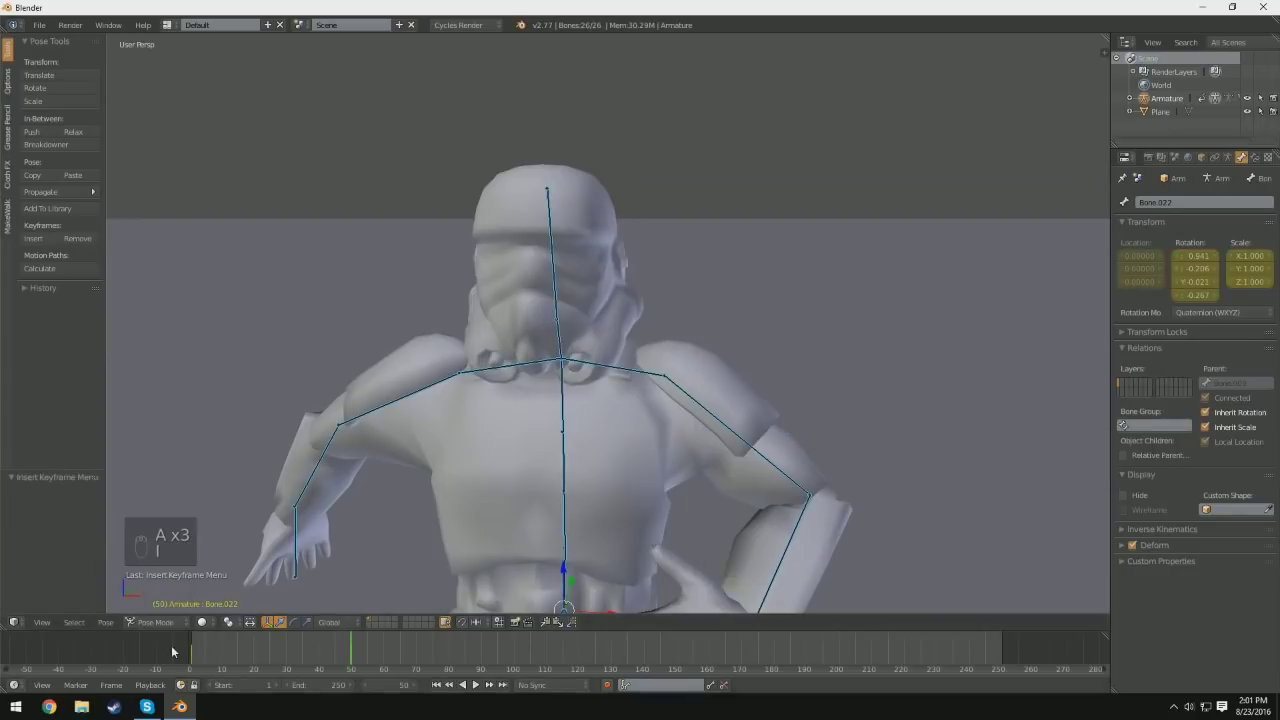
Step: Play the arm animation from the start past frame 50 to check the motion, and stop playback
click(173, 651)
scroll(441, 411, down, 4)
click(476, 685)
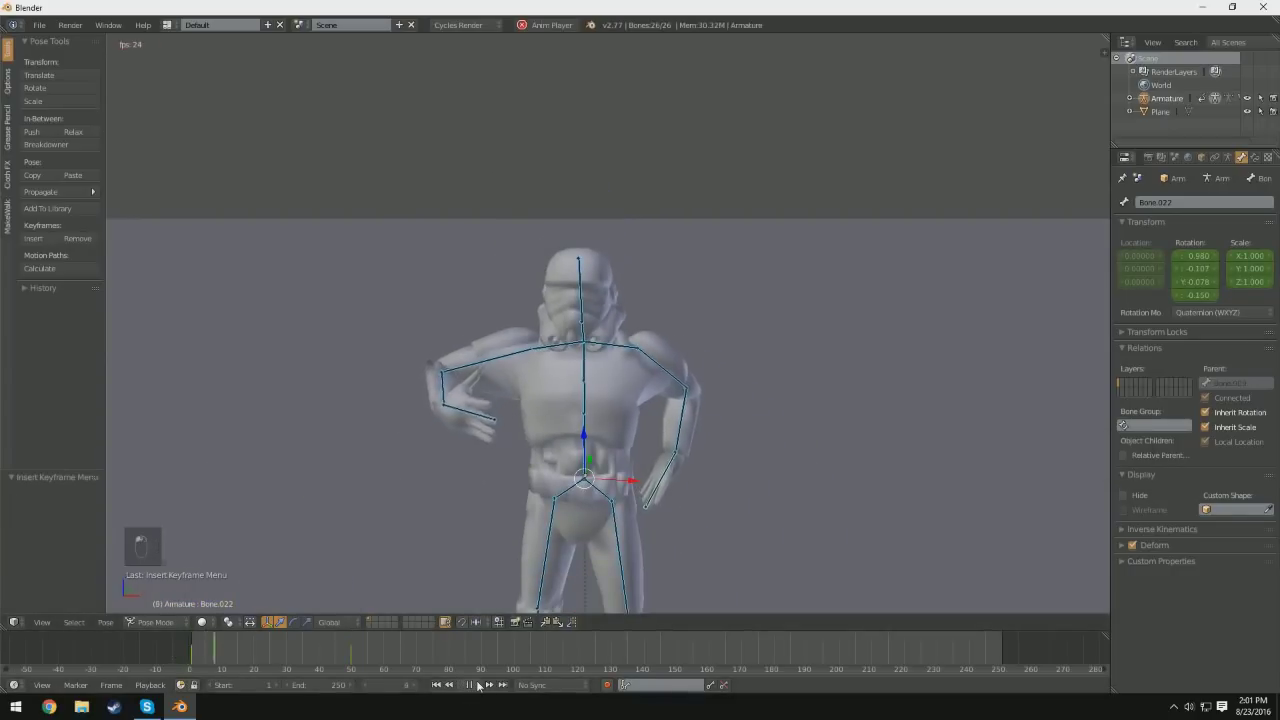
click(177, 655)
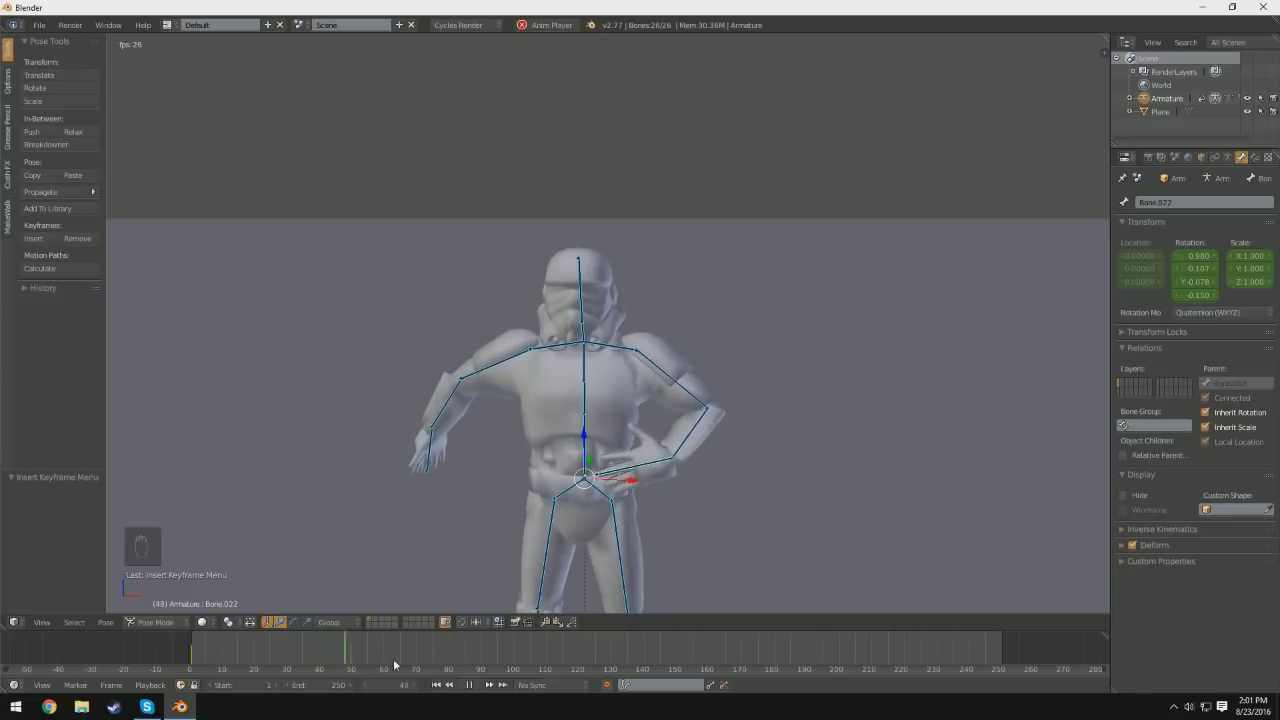
click(470, 686)
Step: Try rotating the root bone and the left thigh bone from the side at frame 75
mouse_move(384, 659)
mouse_down()
mouse_move(192, 655)
mouse_move(378, 643)
mouse_up()
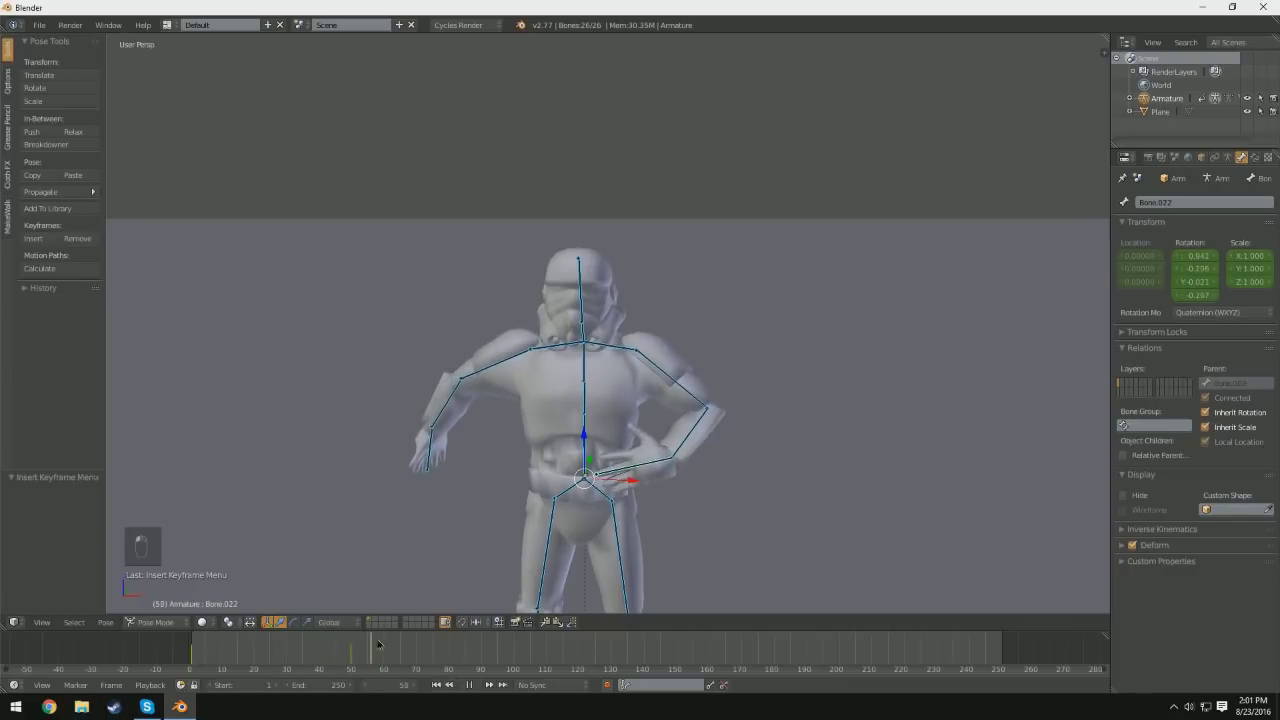
click(416, 658)
middle_drag(783, 489, 638, 476)
right_click(638, 473)
key(r)
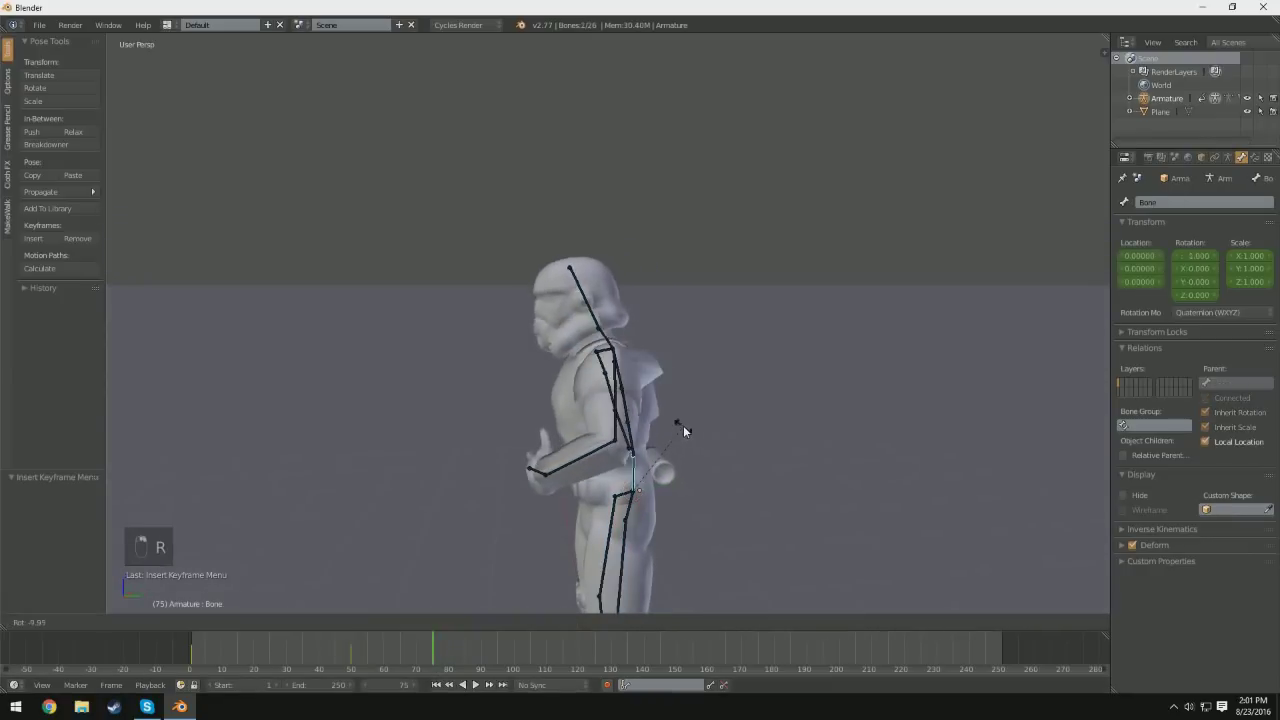
click(717, 472)
key(ctrl+z)
right_click(623, 556)
key(r)
click(637, 583)
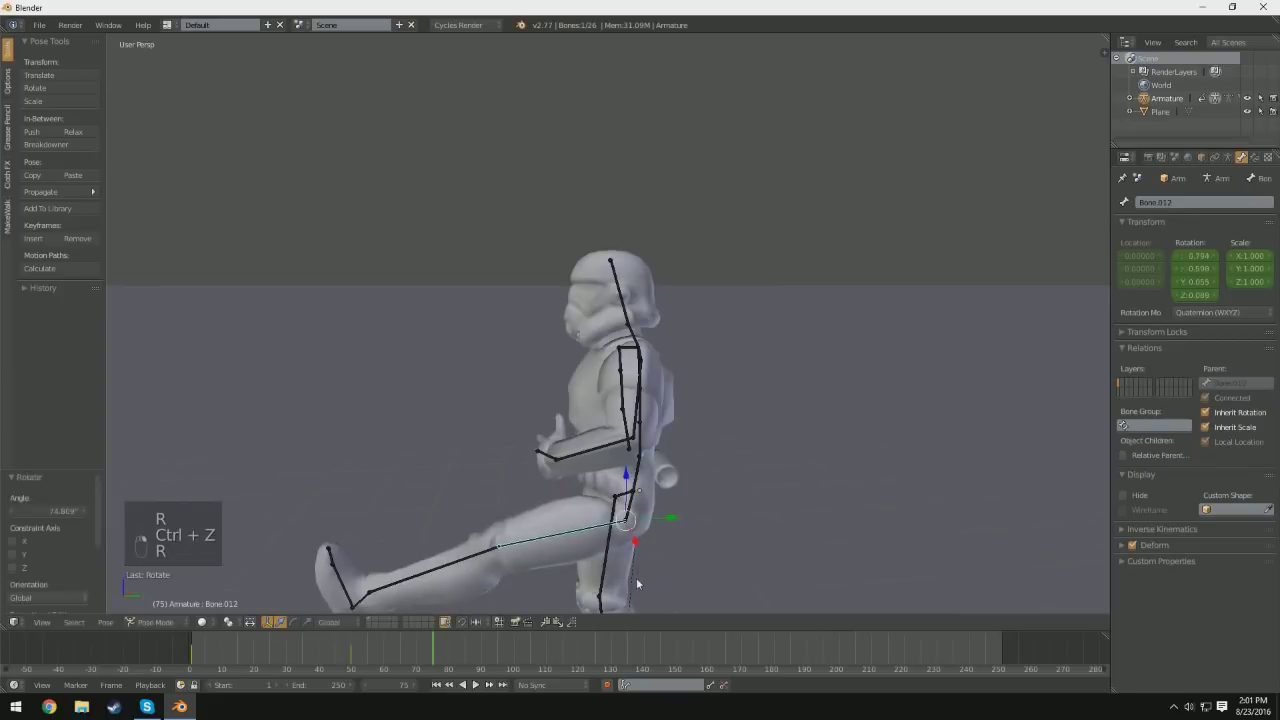
key(ctrl+z)
Step: Try tilting the head bone from the side at frame 1
mouse_move(350, 660)
mouse_down()
mouse_move(178, 673)
mouse_move(335, 668)
mouse_move(230, 673)
mouse_move(306, 660)
mouse_up()
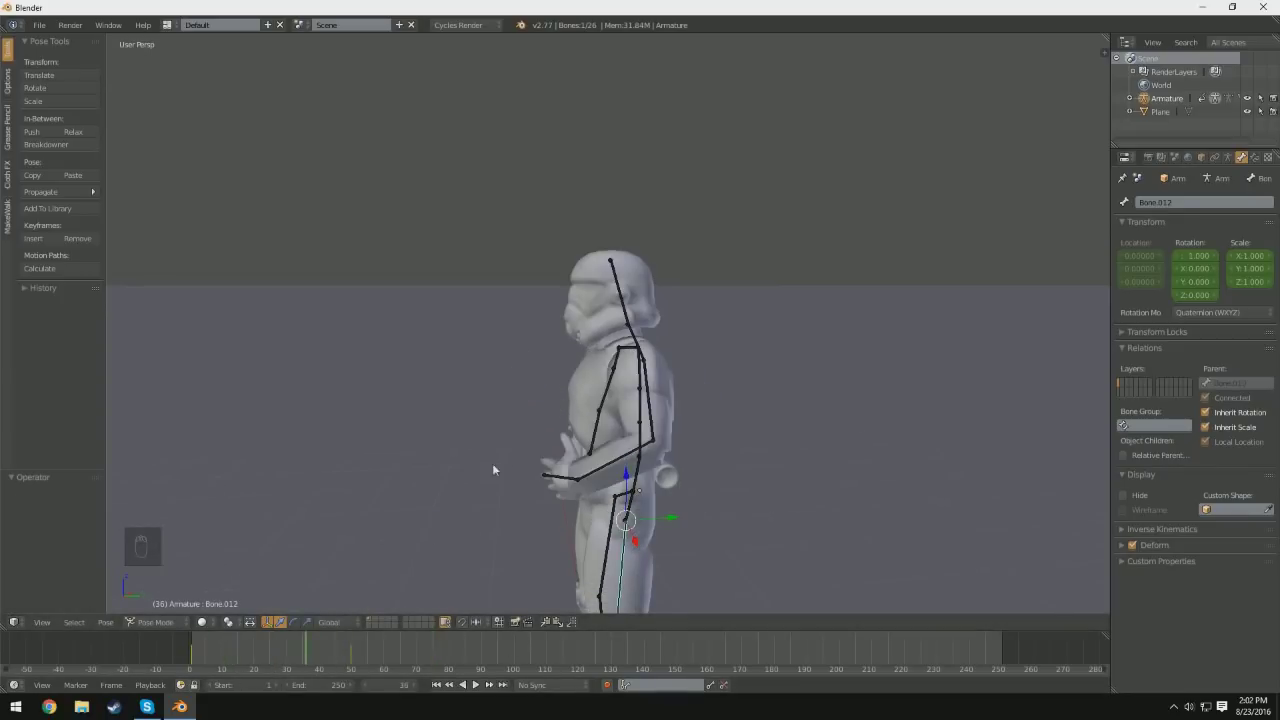
right_click(627, 316)
mouse_move(190, 671)
mouse_down()
mouse_move(377, 666)
mouse_move(191, 670)
mouse_up()
key(alt+a)
key(r)
key(r)
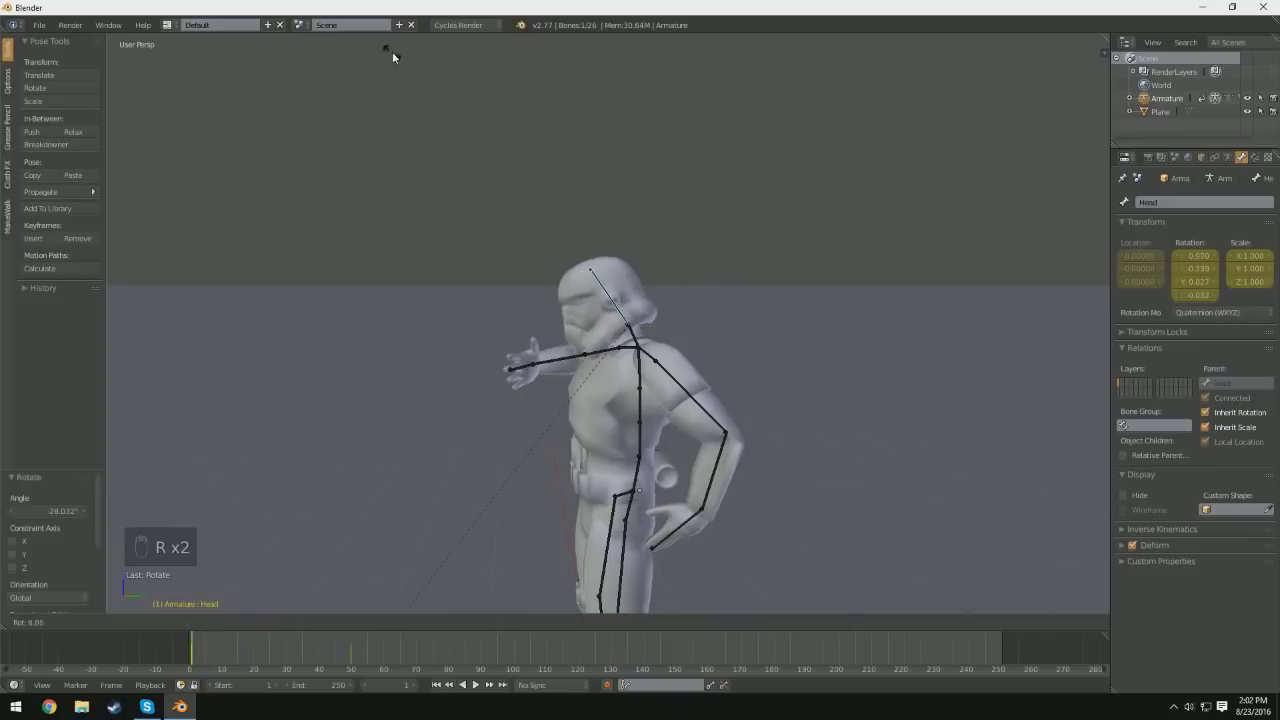
click(515, 441)
Step: Tilt the head bone backward by about 41° at frame 30 and insert a LocRotScale keyframe for it
key(alt+a)
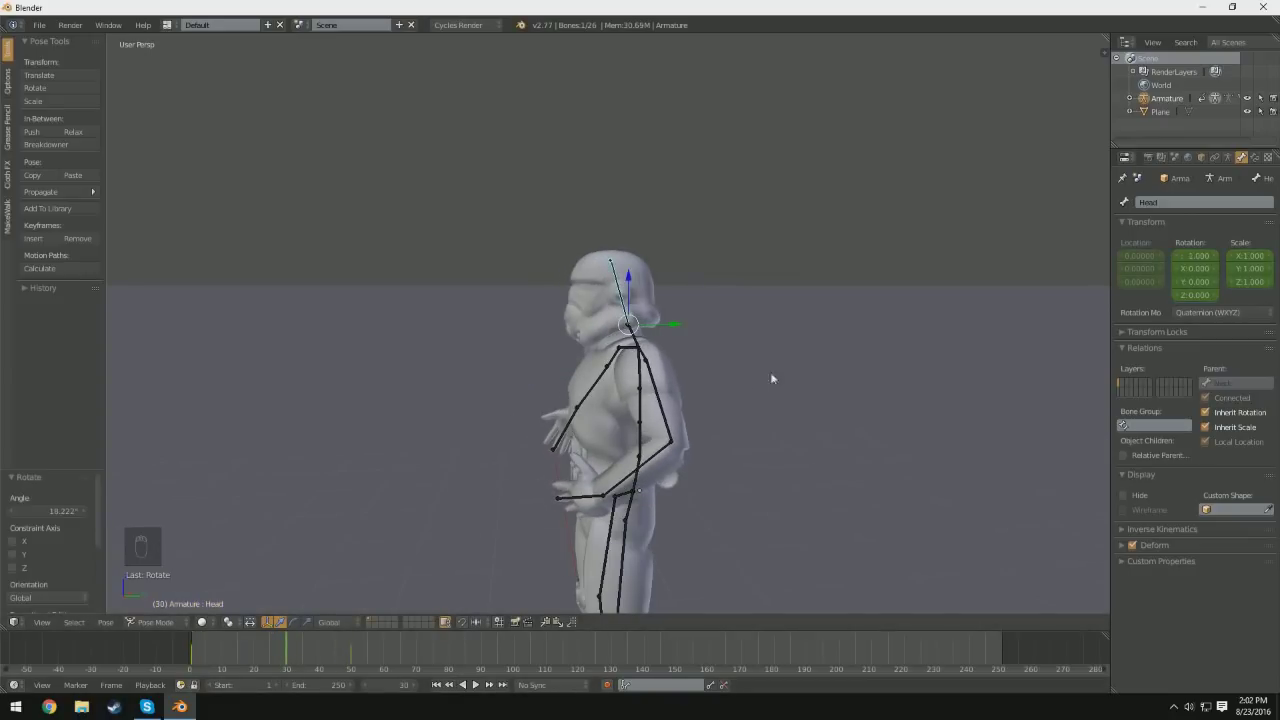
key(r)
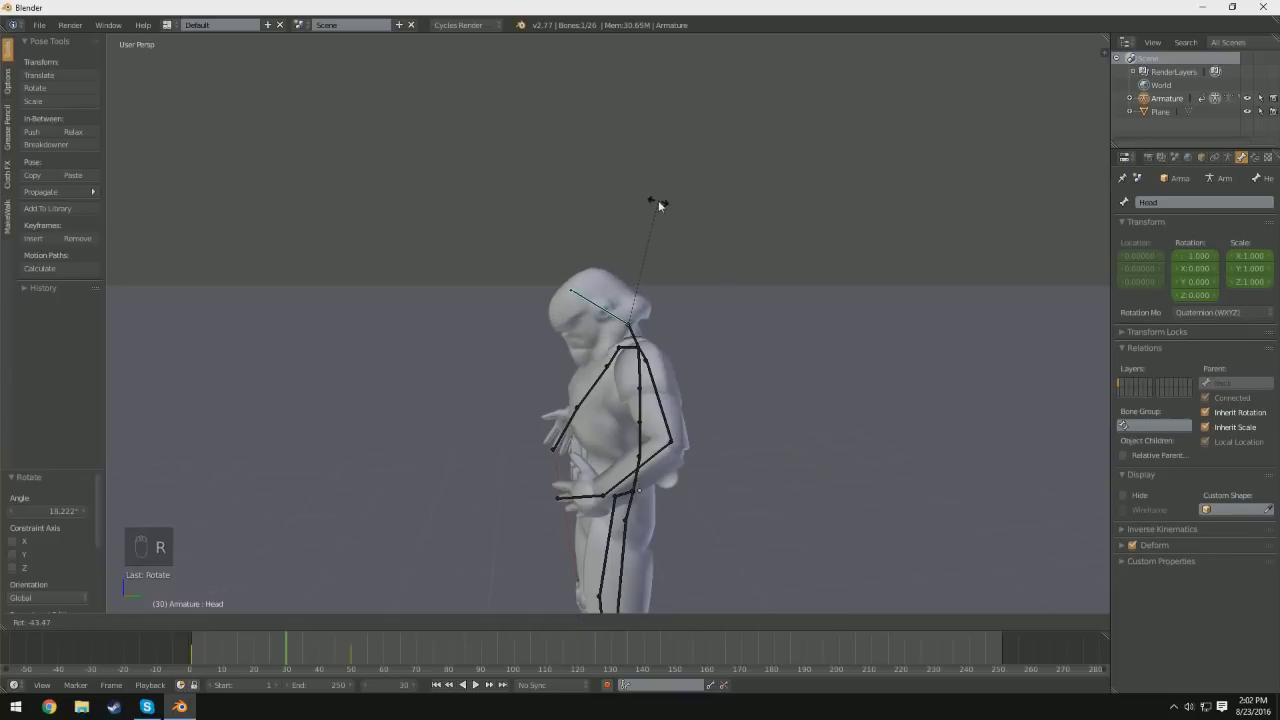
click(748, 340)
key(i)
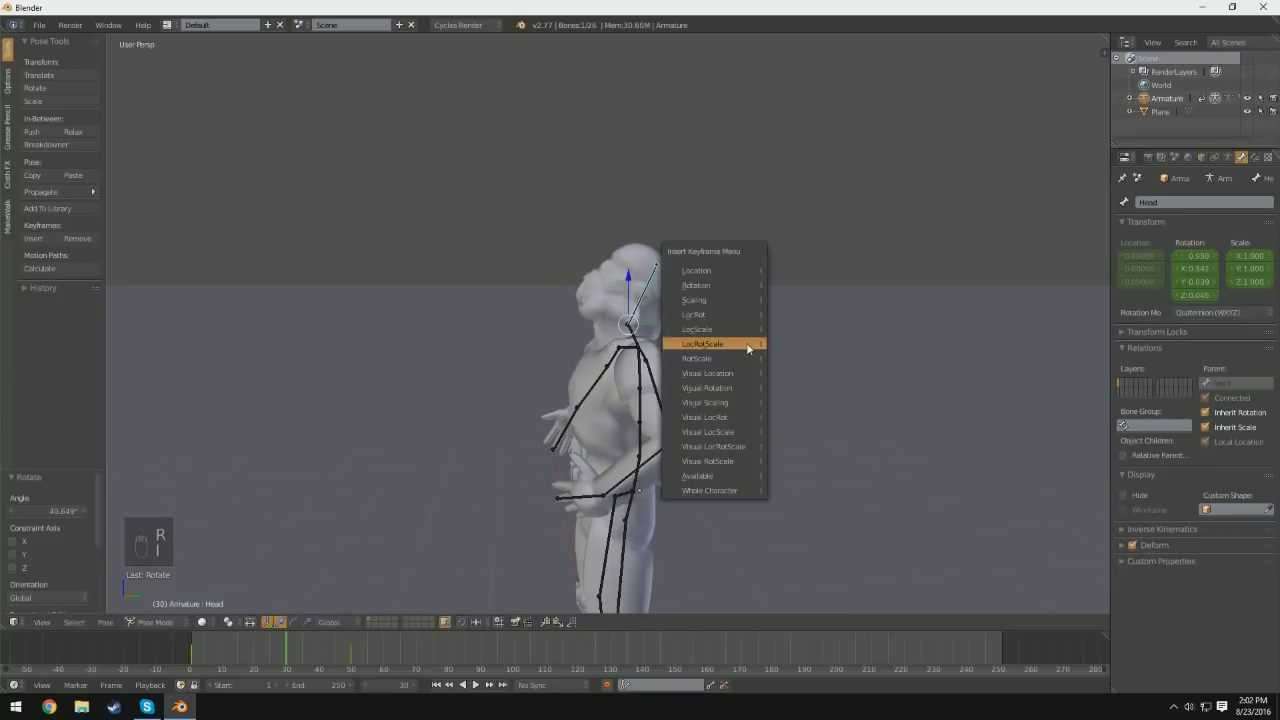
click(748, 336)
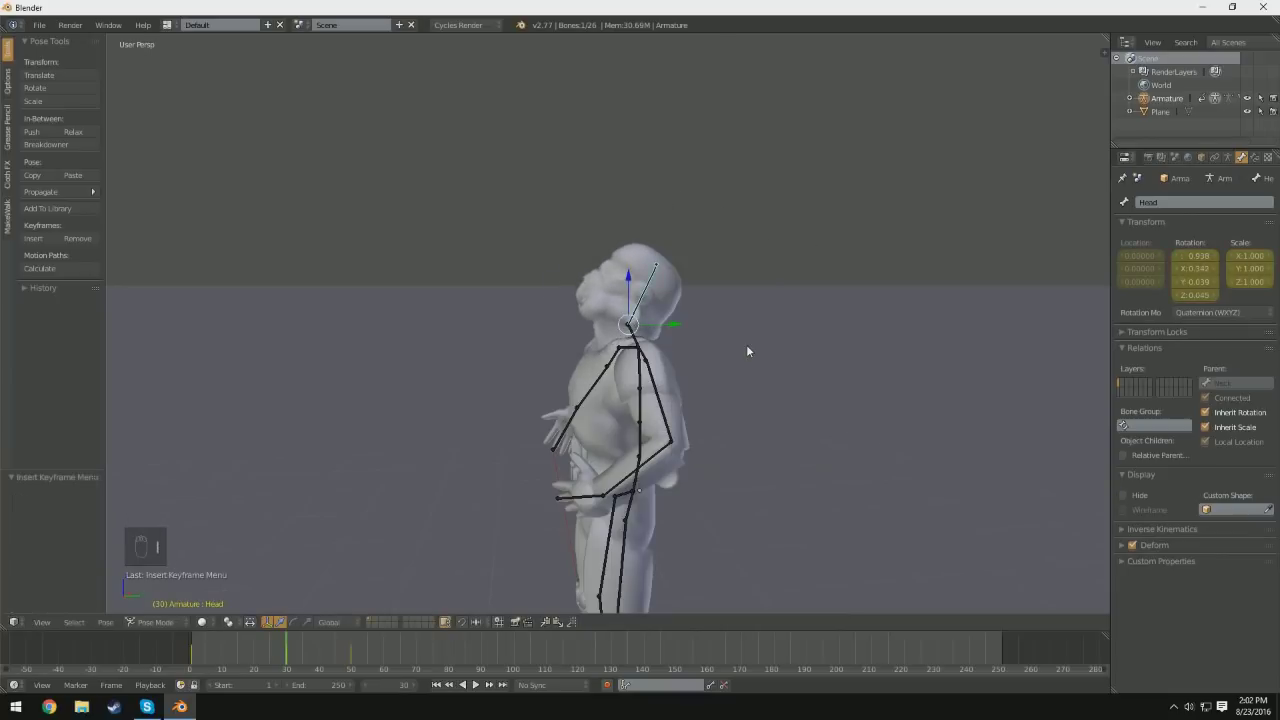
key(i)
click(659, 286)
Step: Play the animation from the start to check the head movement, and stop playback
click(179, 673)
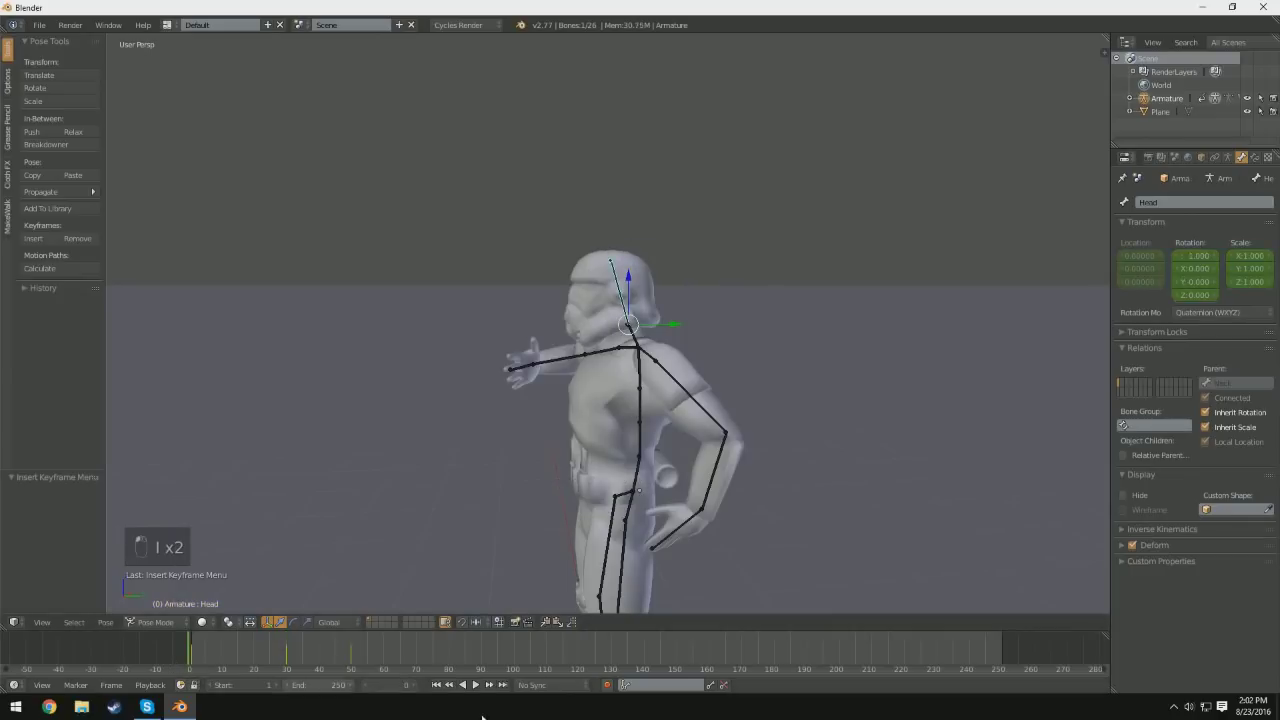
click(476, 686)
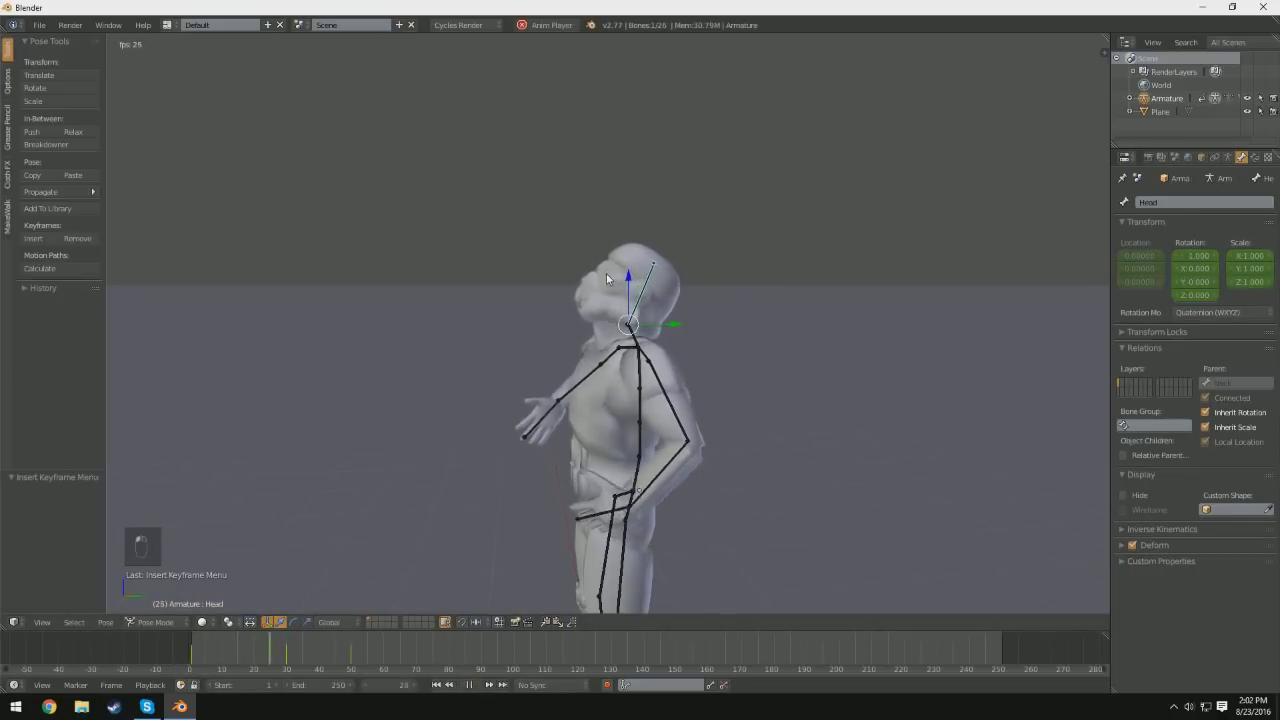
click(147, 658)
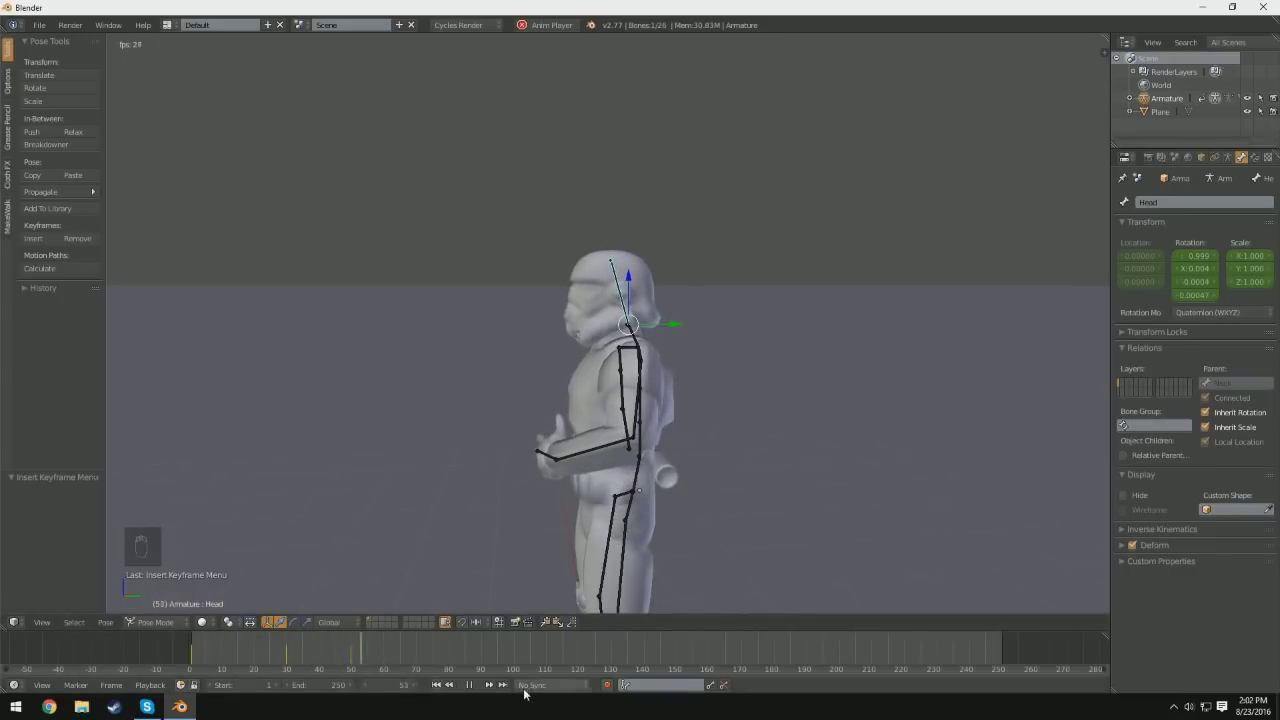
click(469, 685)
Step: At frame 80, tilt the head bone sideways by about 16° from the front and insert a LocRotScale keyframe
drag(447, 662, 449, 662)
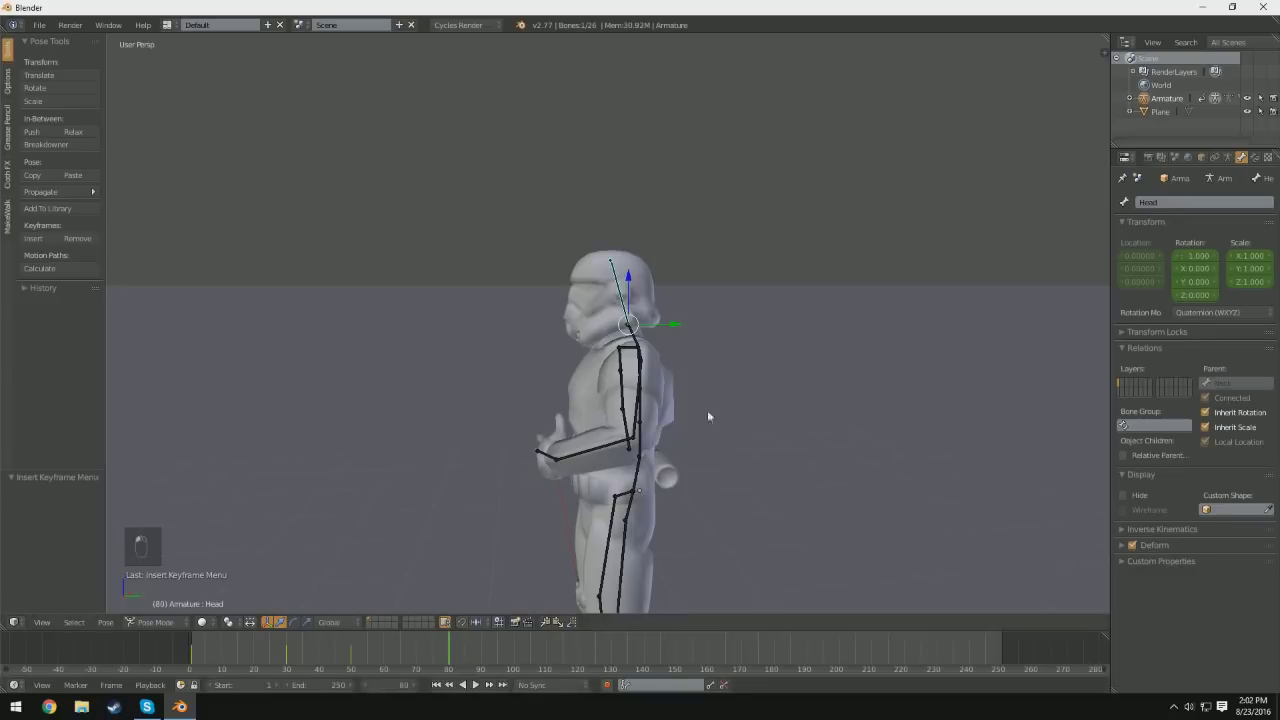
middle_drag(707, 412, 873, 358)
key(r)
click(821, 290)
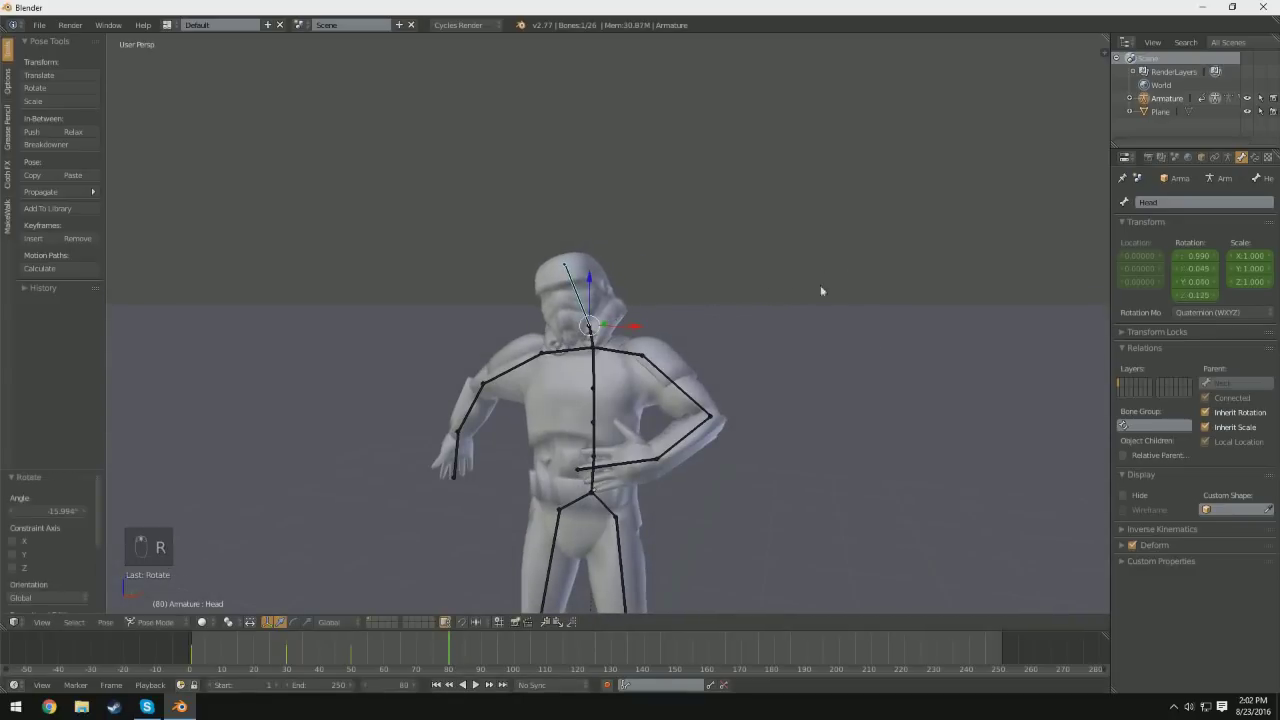
key(i)
click(737, 331)
Step: Raise the left upper arm bone by about 39° and swing the left forearm outward by about 50° at frame 80
right_click(690, 396)
key(r)
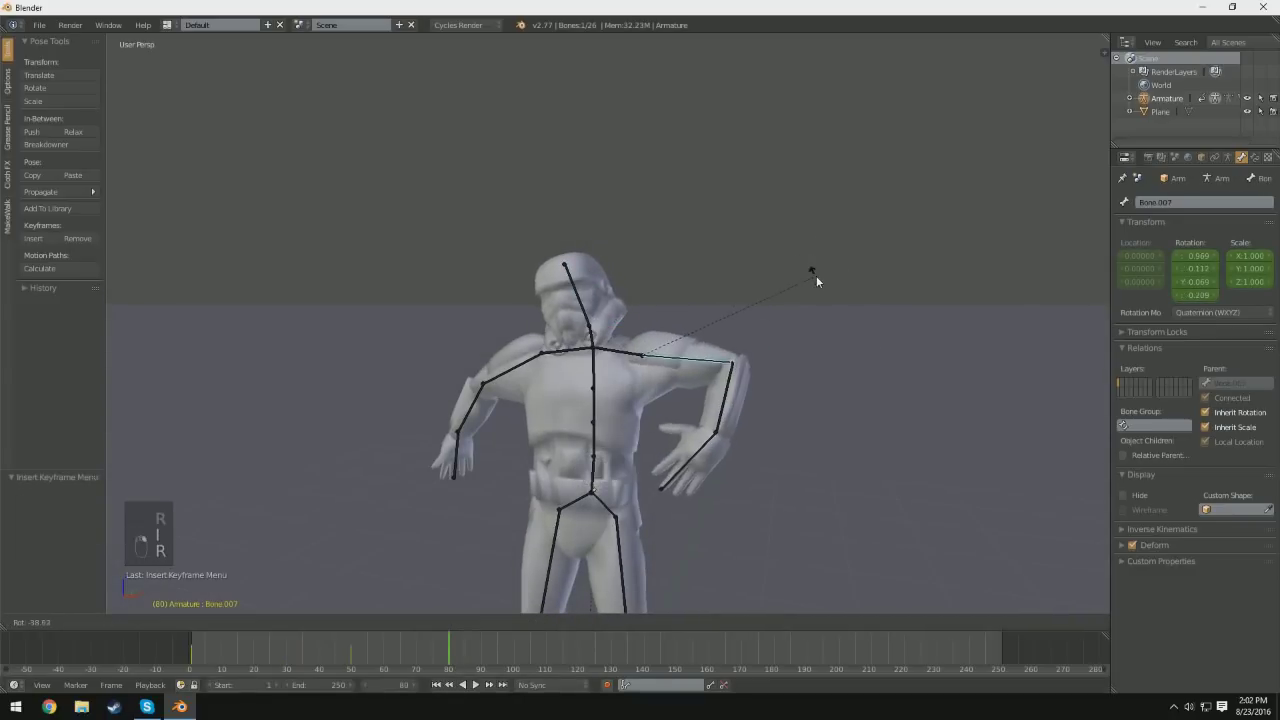
click(816, 277)
right_click(744, 407)
key(r)
click(865, 324)
Step: Add the left upper arm and head bones to the selected forearm and insert a LocRotScale keyframe at frame 80
shift+right_click(662, 357)
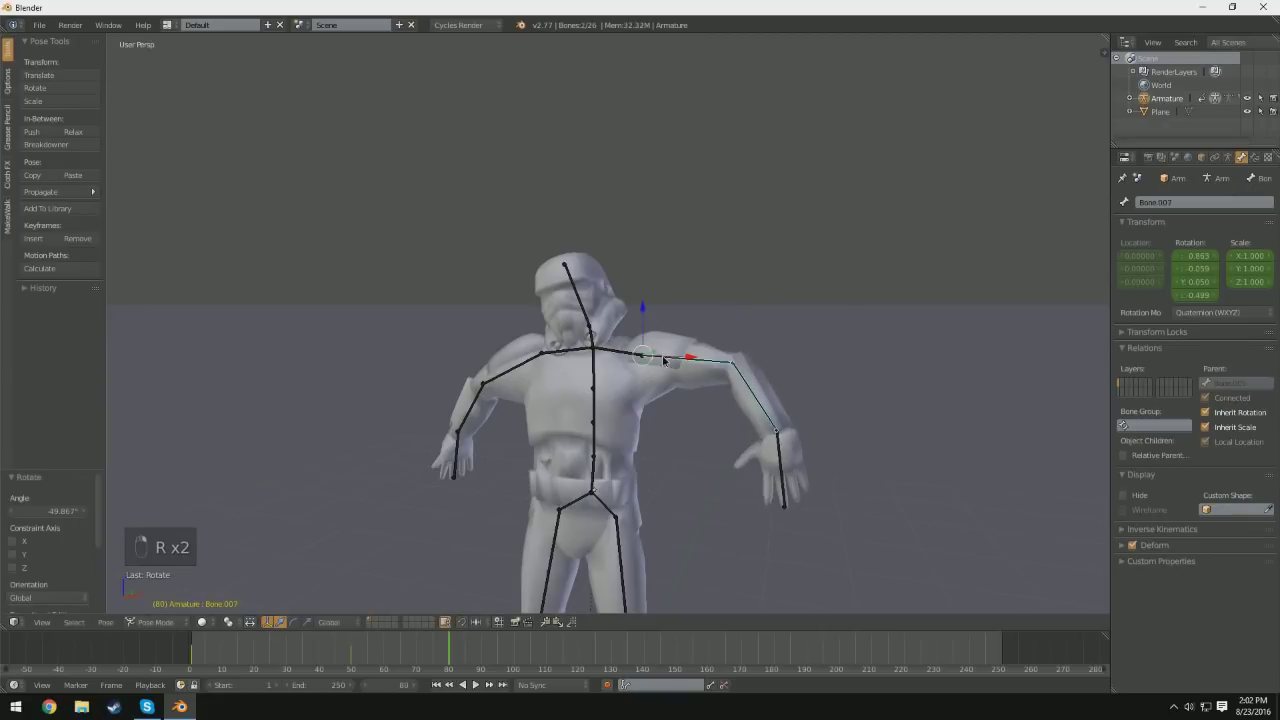
right_click(575, 281)
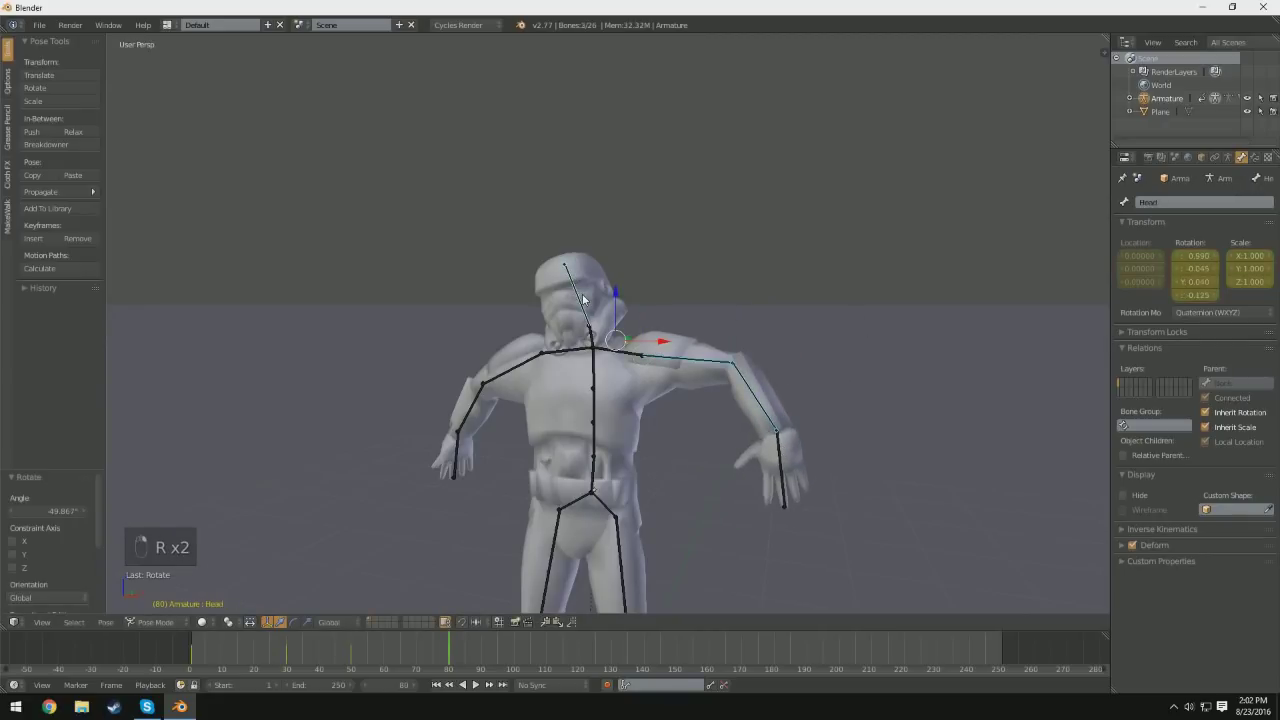
key(i)
click(586, 294)
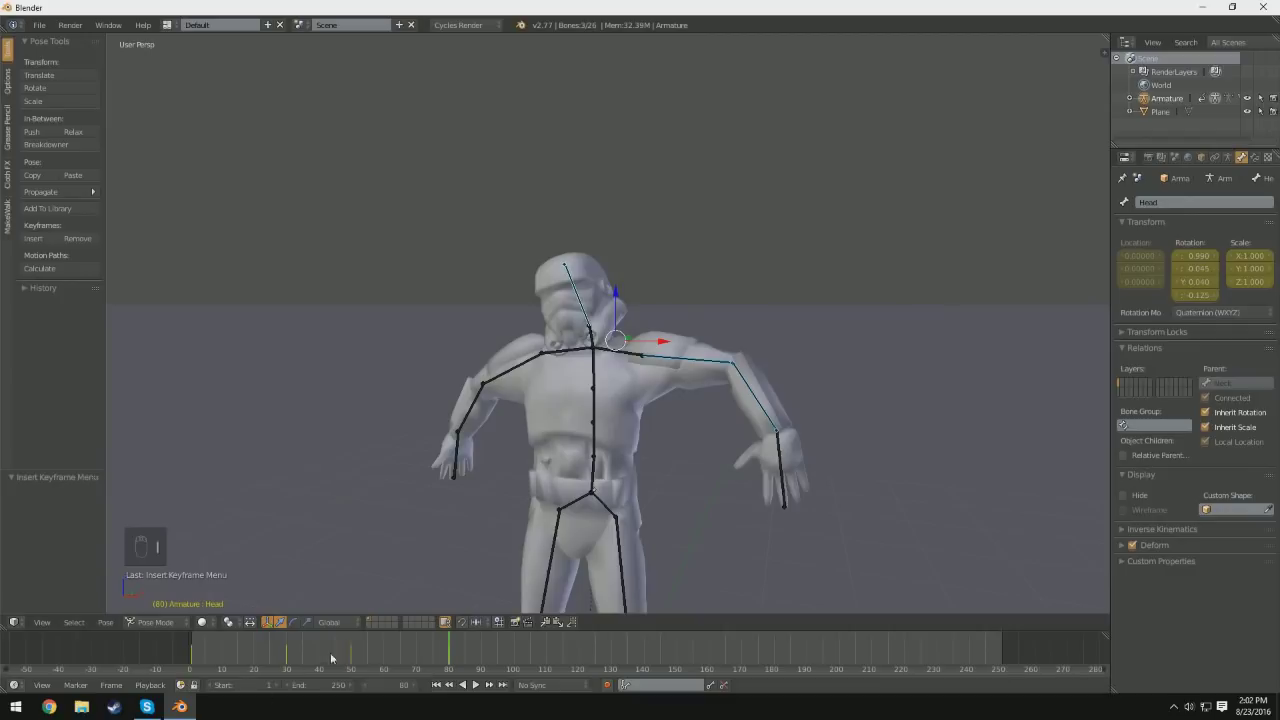
Step: Play the animation from the start past frame 80 to check the head and left arm motion
drag(331, 657, 145, 658)
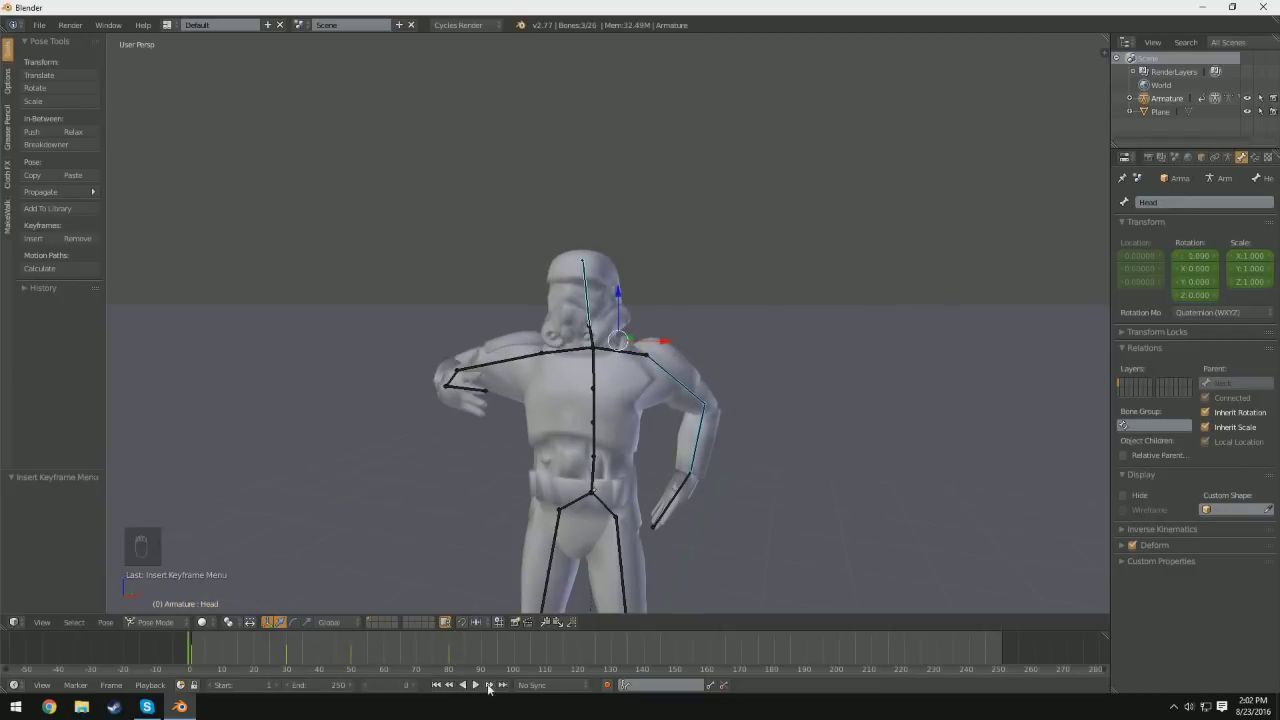
click(488, 686)
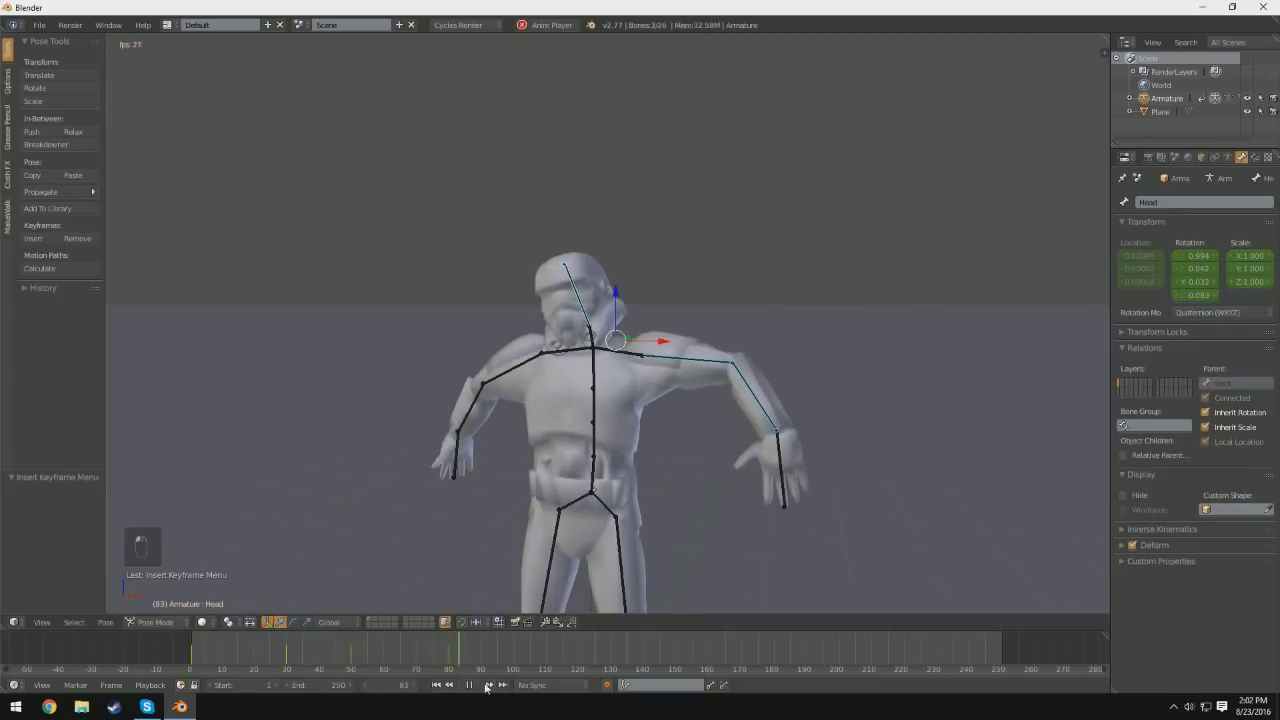
key(Escape)
Step: Swing the right forearm bone outward at frame 72 and insert a LocRotScale keyframe for it
right_click(488, 420)
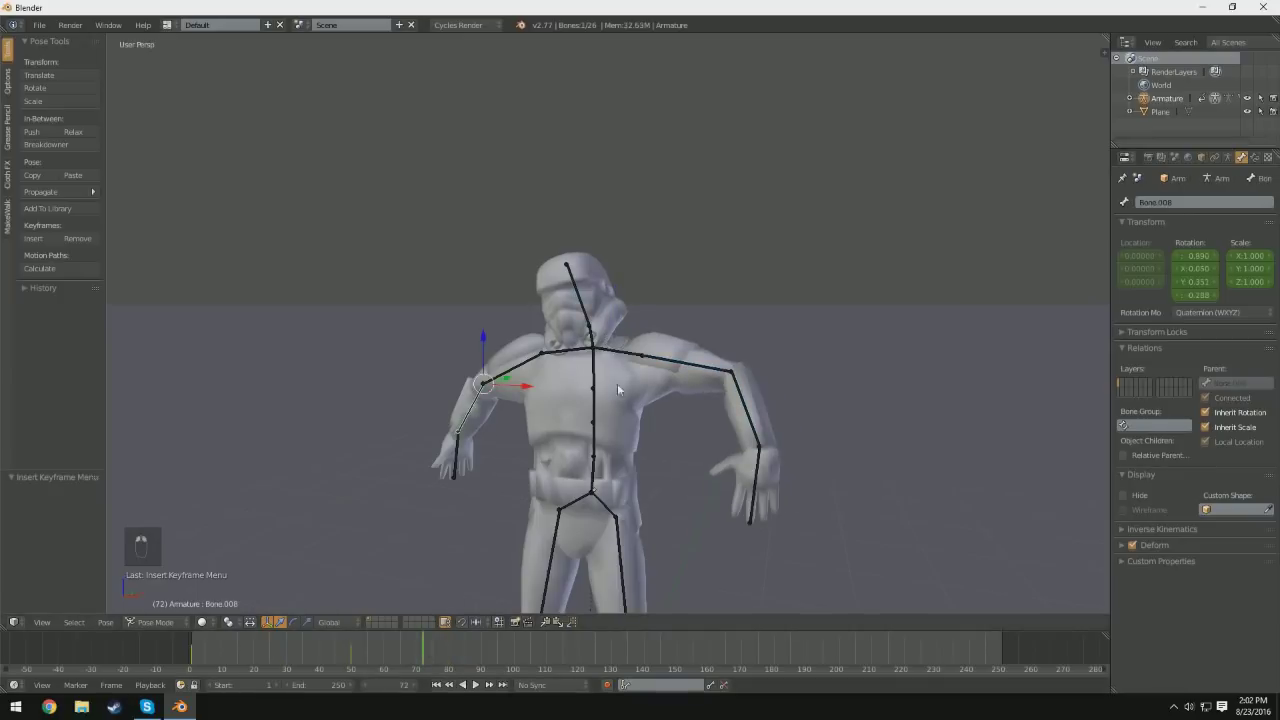
key(r)
click(603, 472)
key(i)
click(603, 472)
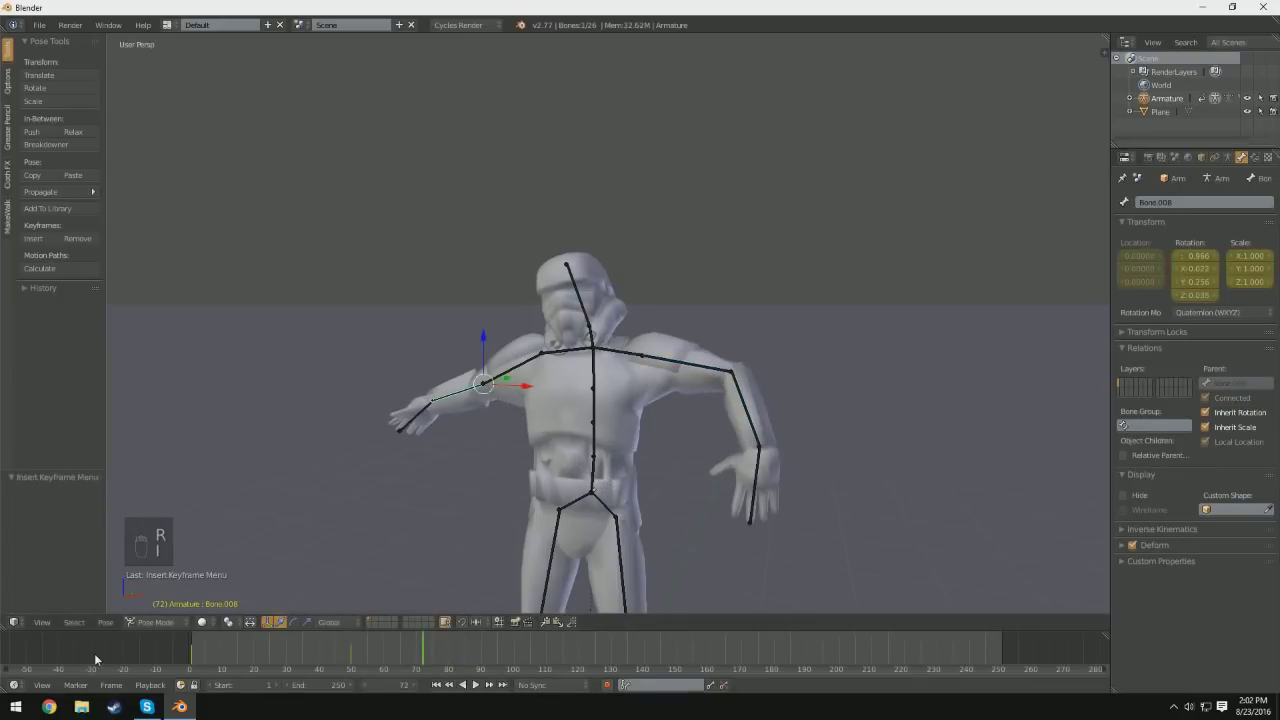
Step: Replay the animation from the start several times, checking the arm and head motion from the front and side, and stop playback
click(199, 652)
click(477, 686)
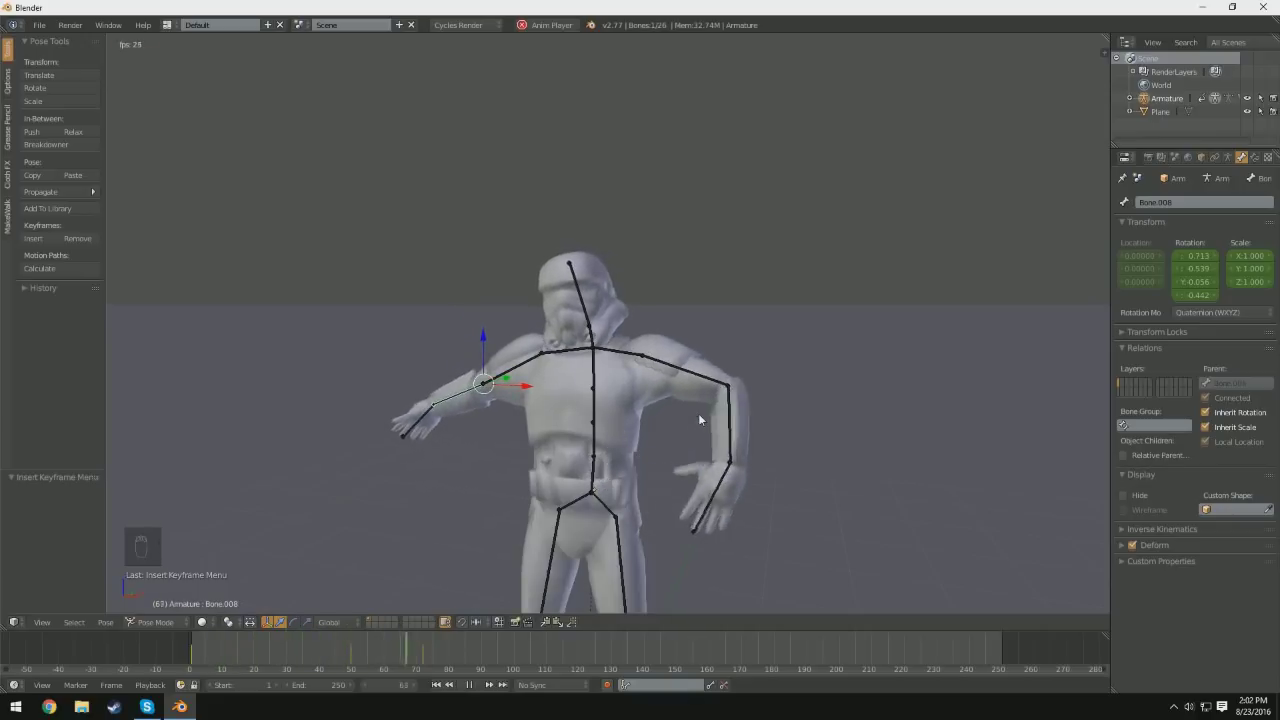
click(157, 650)
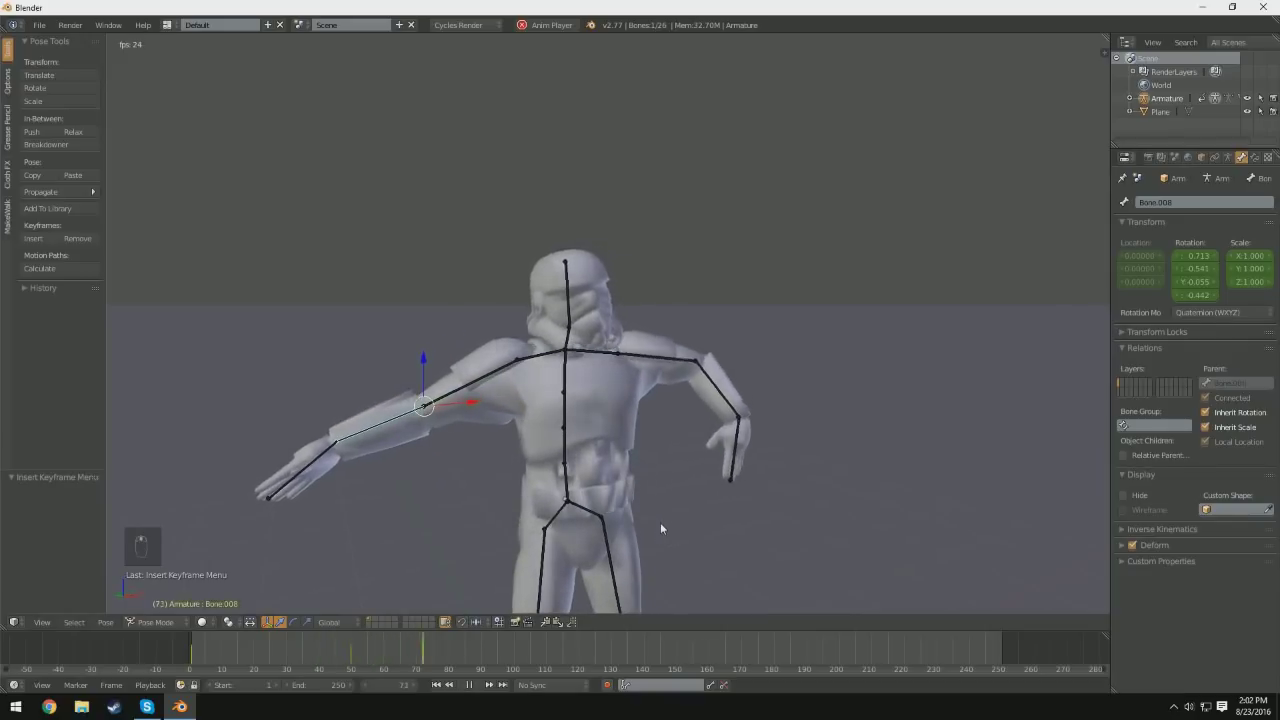
click(158, 641)
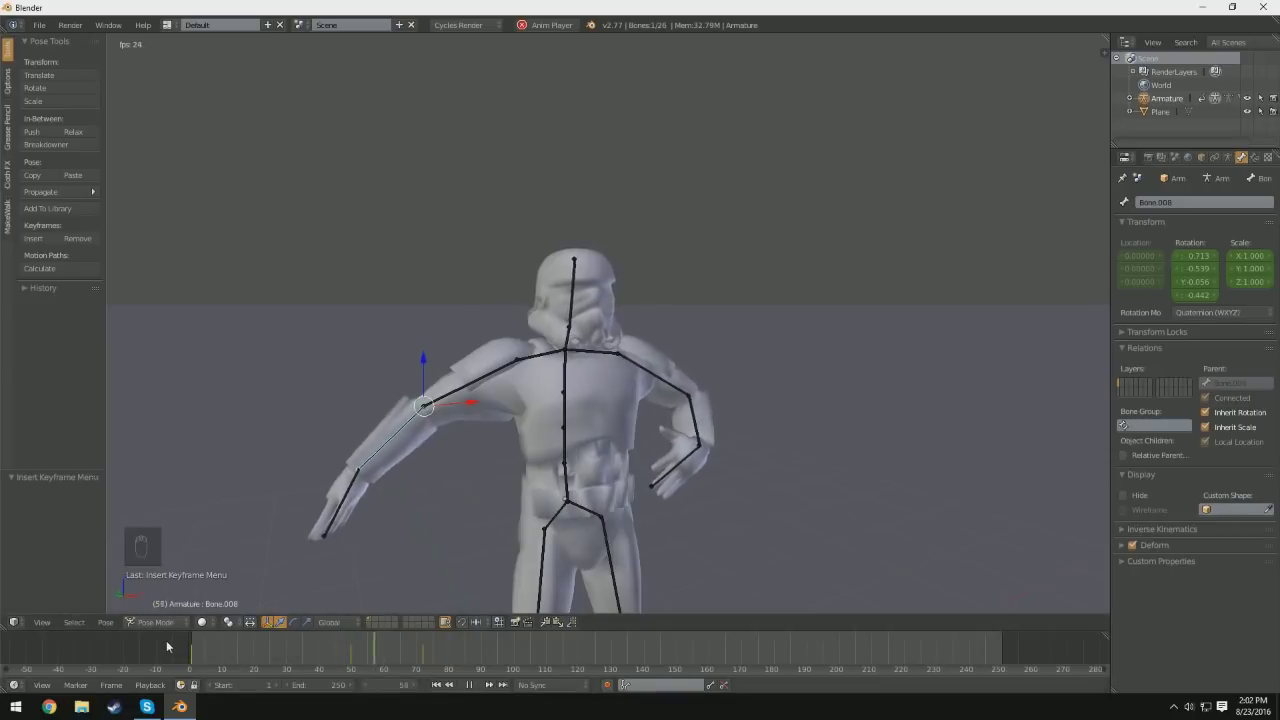
middle_drag(614, 581, 407, 595)
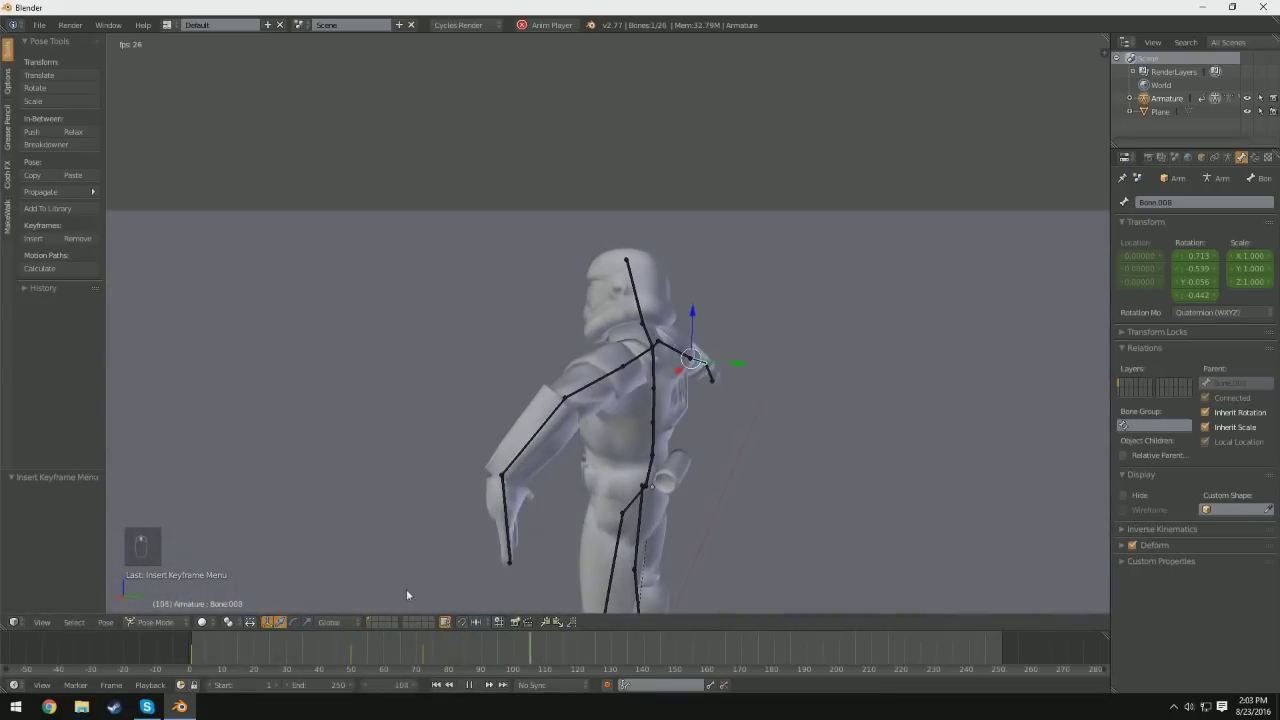
middle_drag(828, 496, 408, 513)
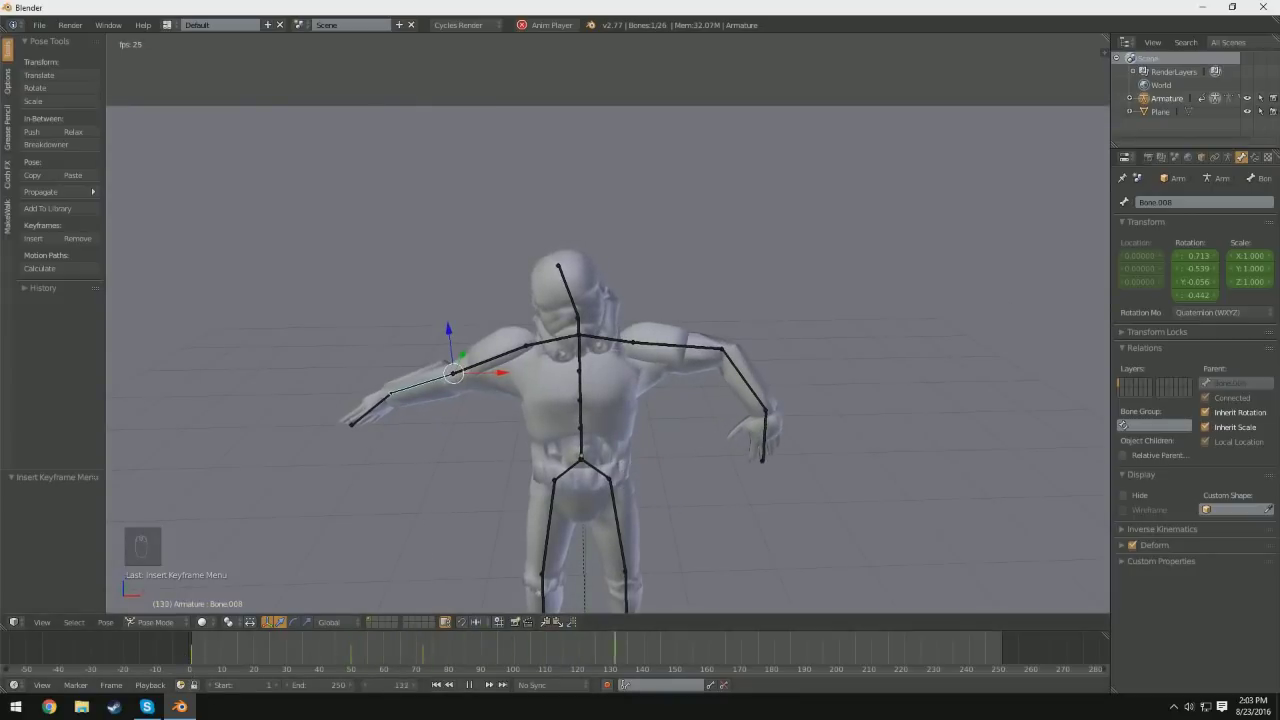
click(466, 686)
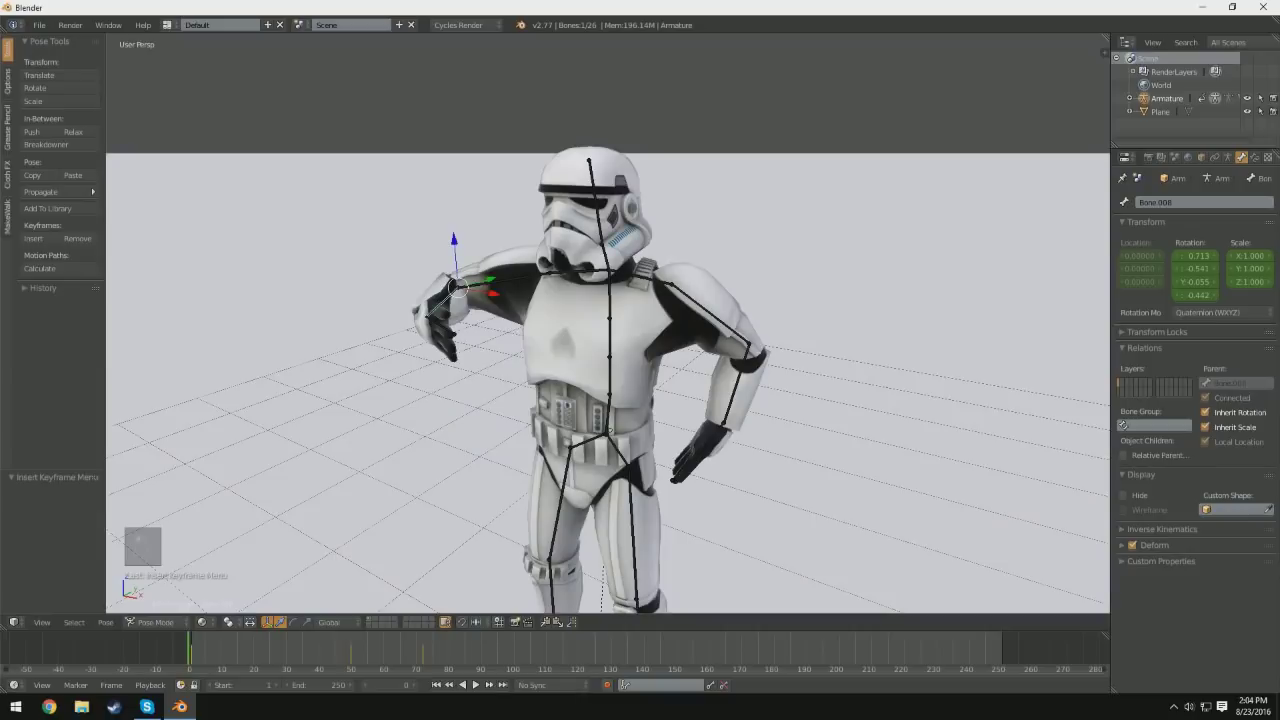
Step: Play the animation on the textured stormtrooper, review the motion from several angles, and stop playback
click(476, 686)
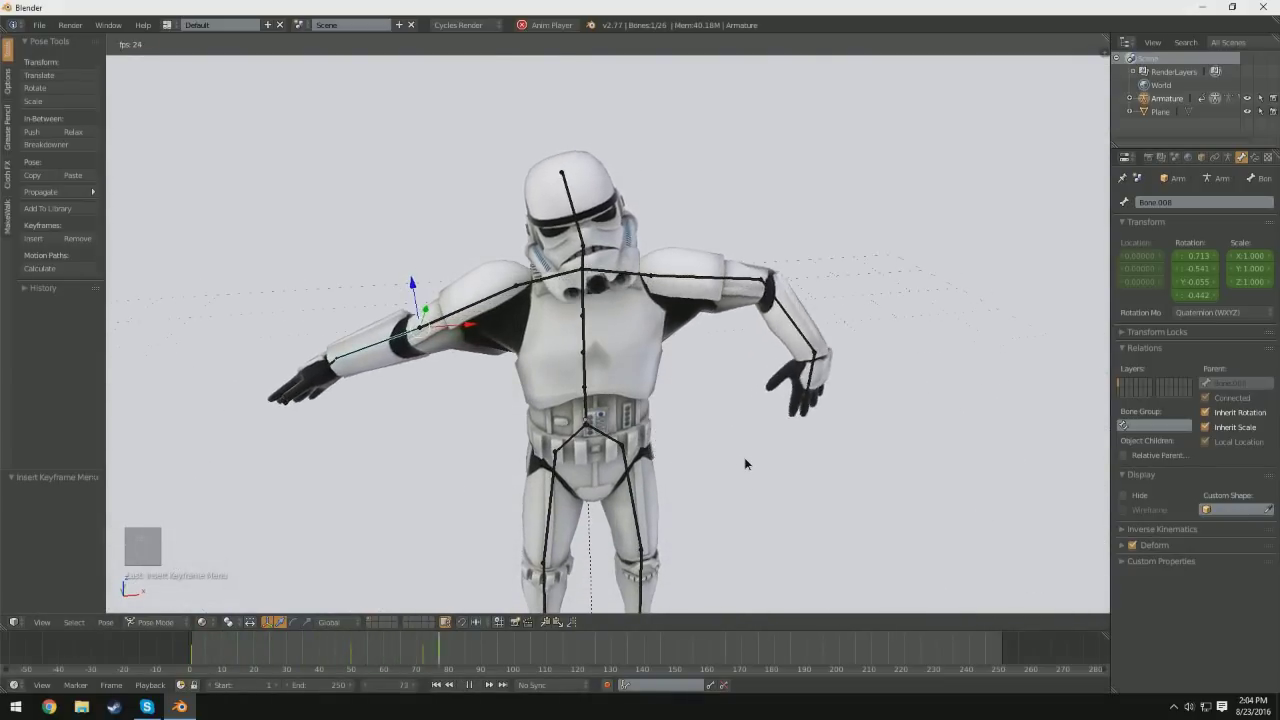
middle_drag(746, 462, 655, 476)
middle_drag(514, 535, 632, 443)
key(KP_1)
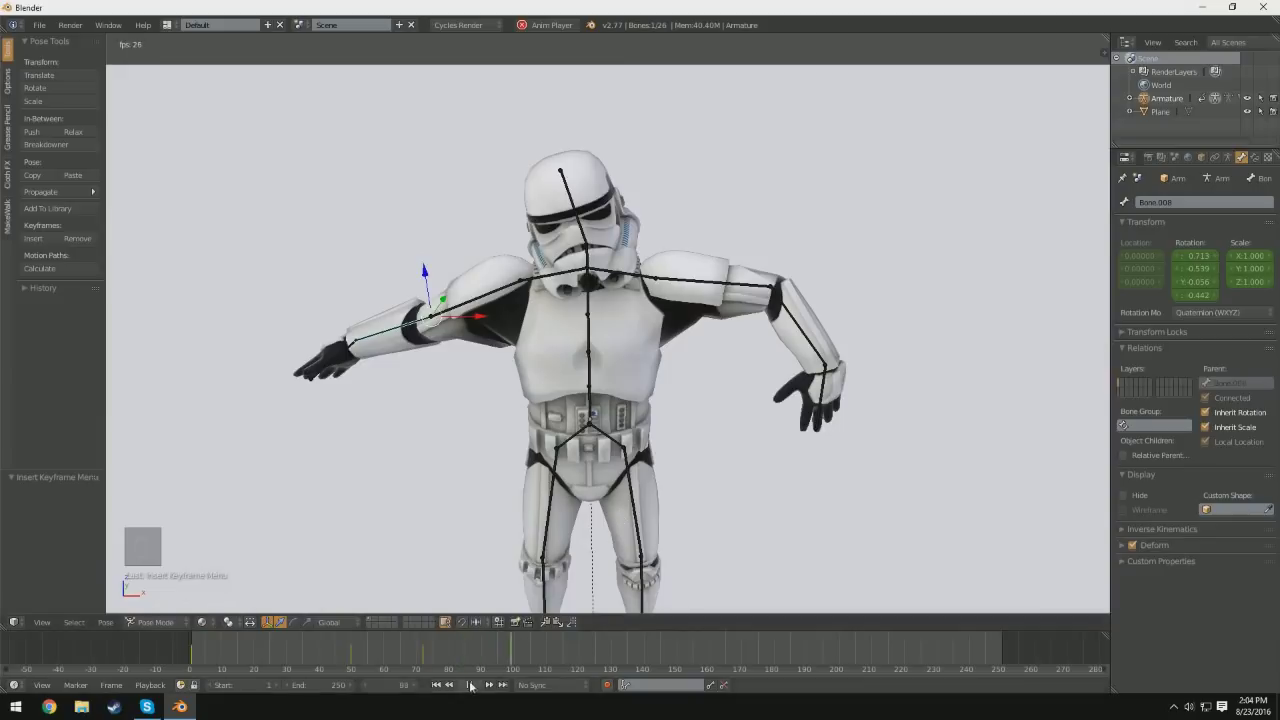
key(alt+a)
Step: Open the save browser for untitled.blend and quit the program
key(ctrl+s)
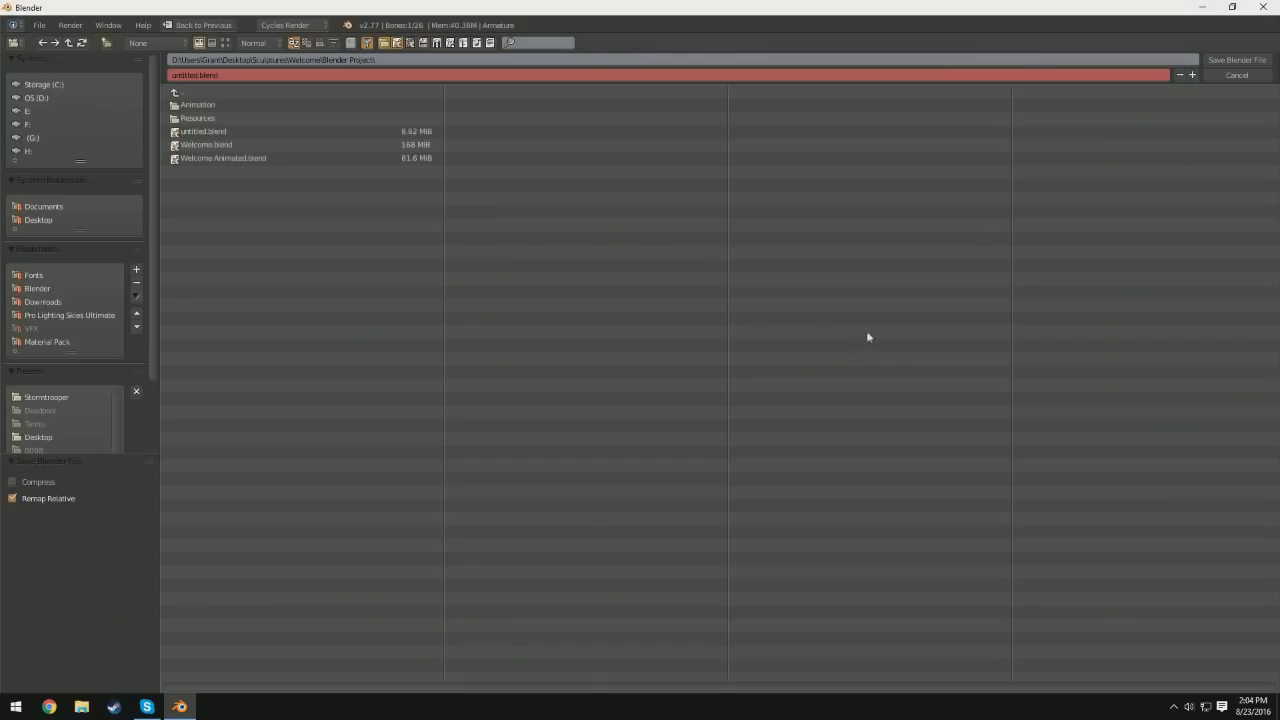
click(1263, 6)
click(651, 404)
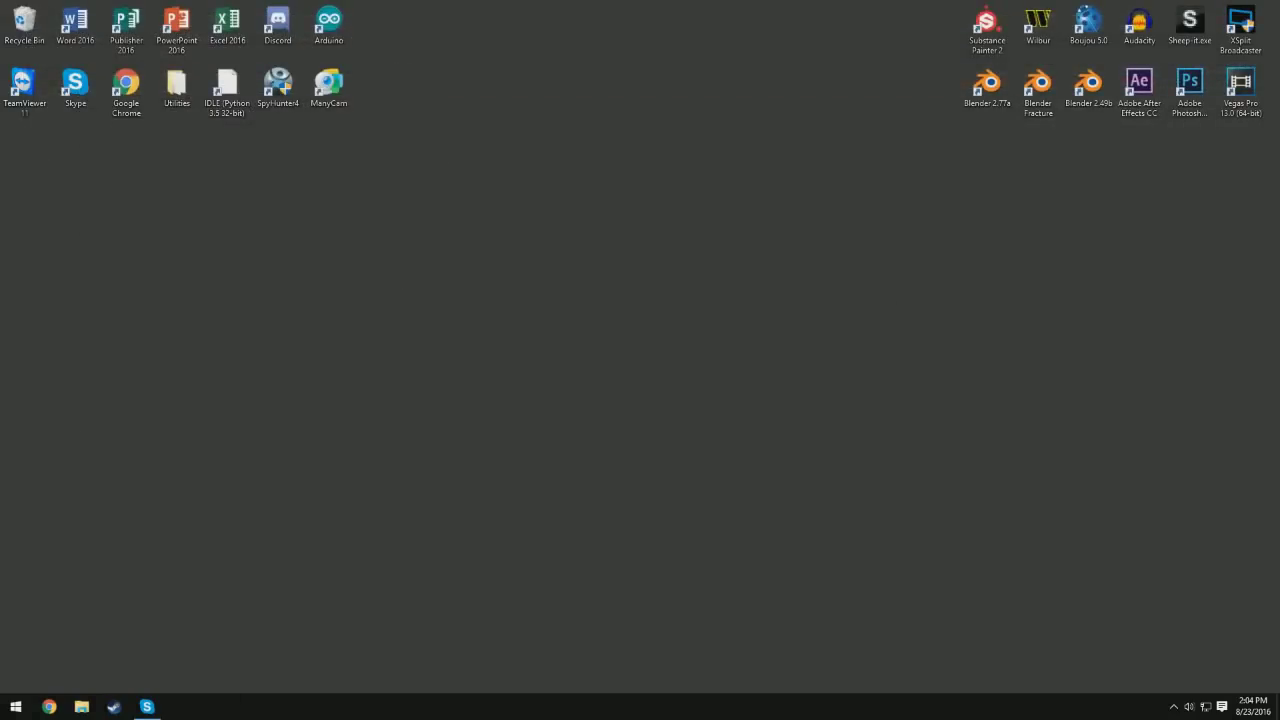